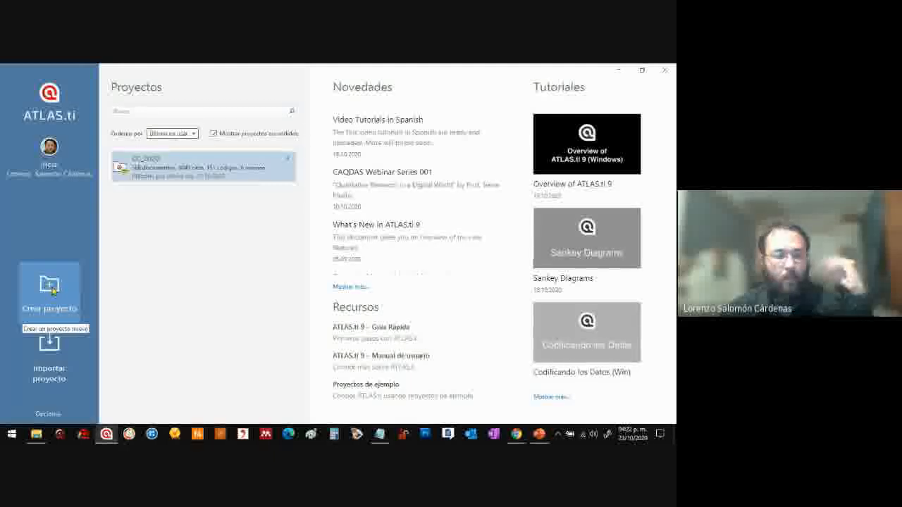
# Switch to the Google Meet call, admit the participant waiting to join, and return to ATLAS.ti
pyautogui.moveTo(516, 434)
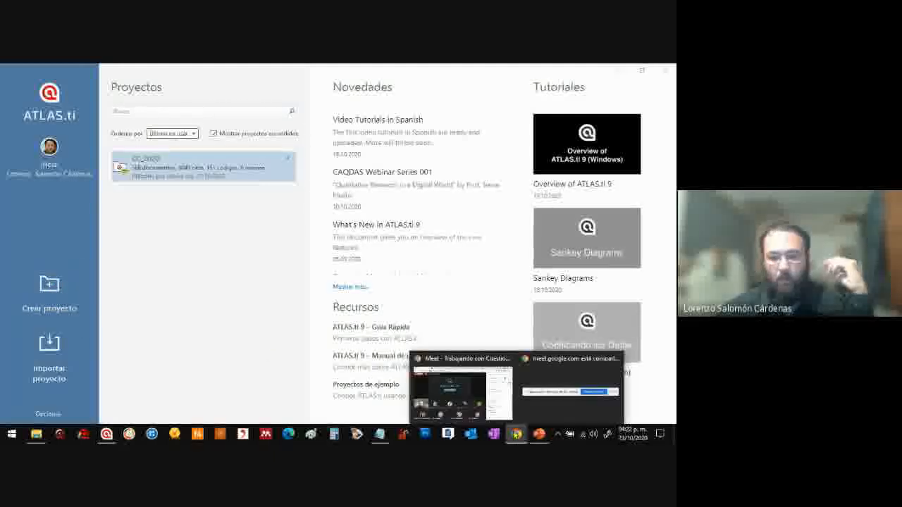
pyautogui.click(471, 392)
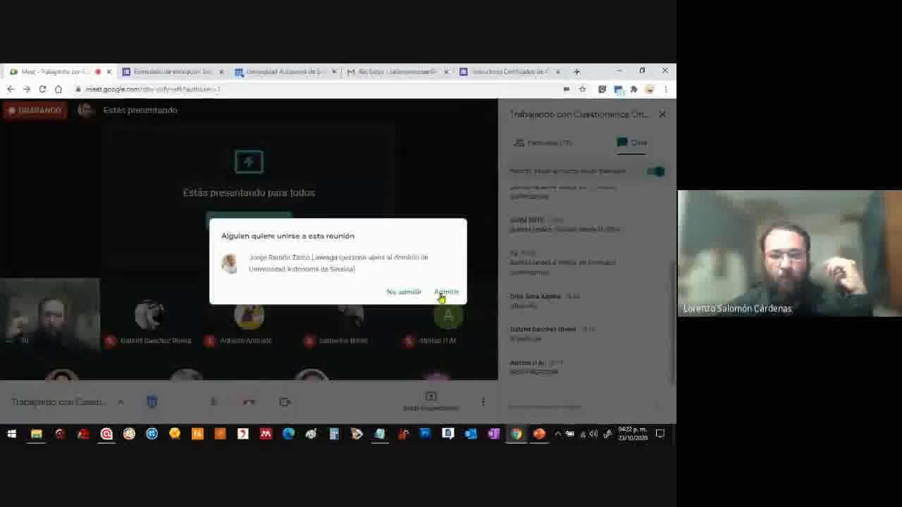
pyautogui.click(439, 295)
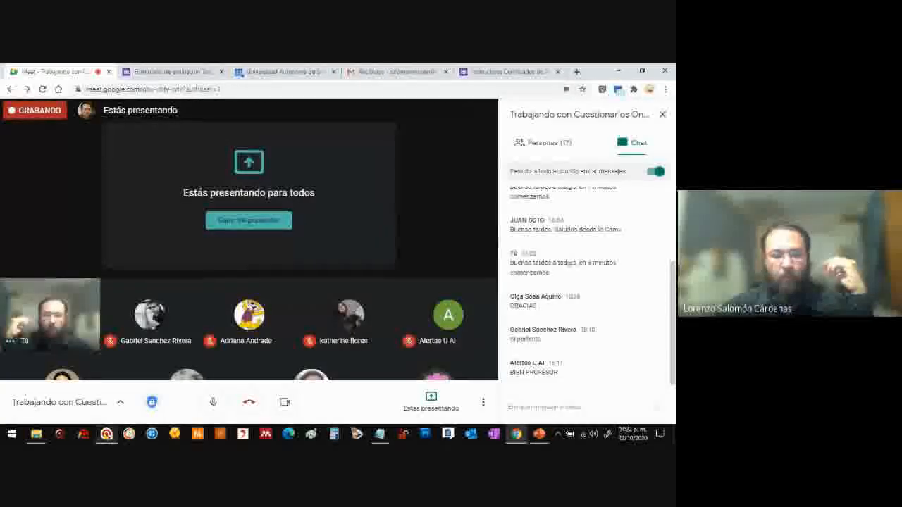
pyautogui.click(106, 434)
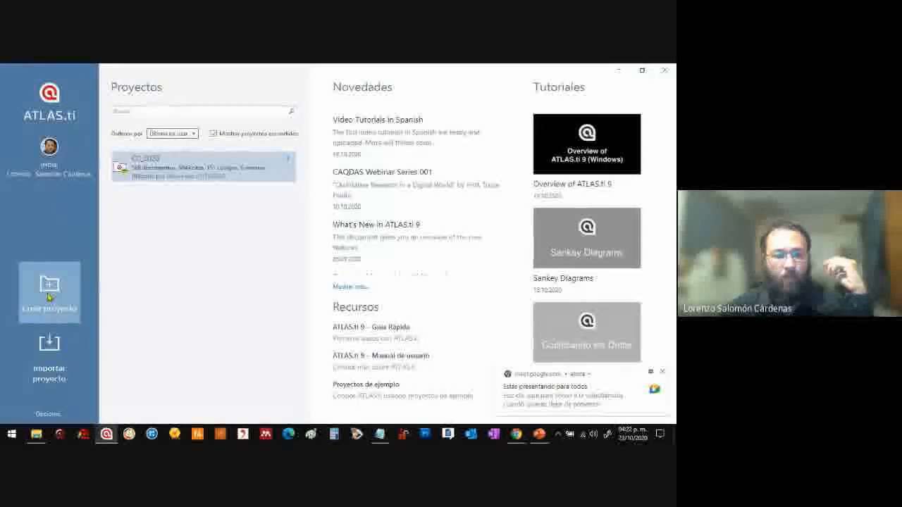
# Start a new project and name it "Representaciones sociales"
pyautogui.click(49, 297)
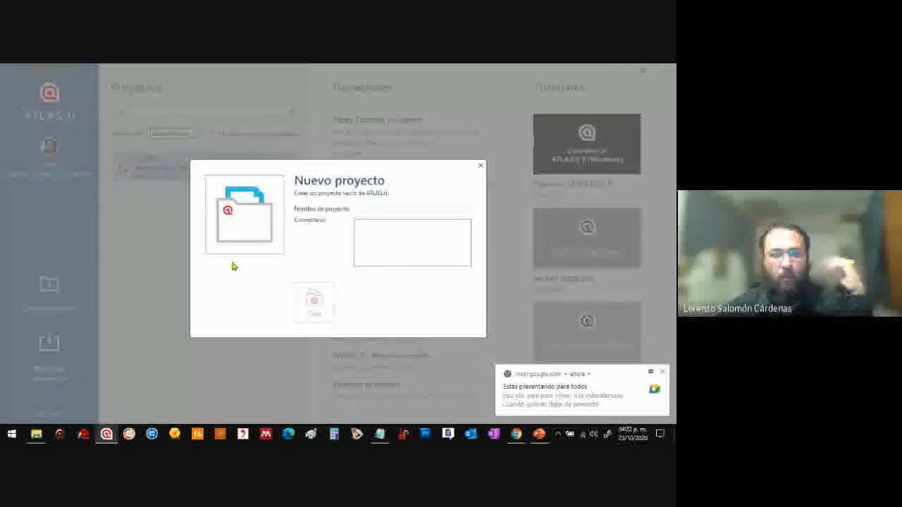
pyautogui.click(480, 165)
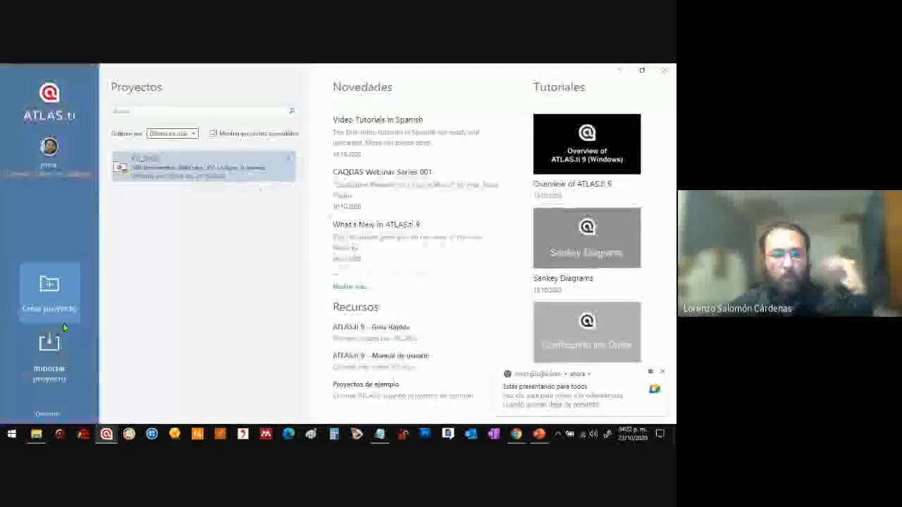
pyautogui.click(52, 304)
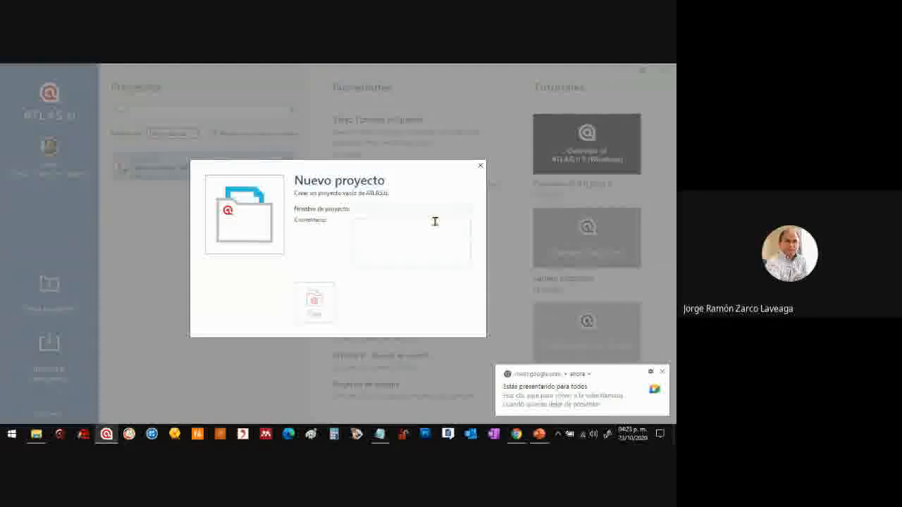
pyautogui.write('Representa')
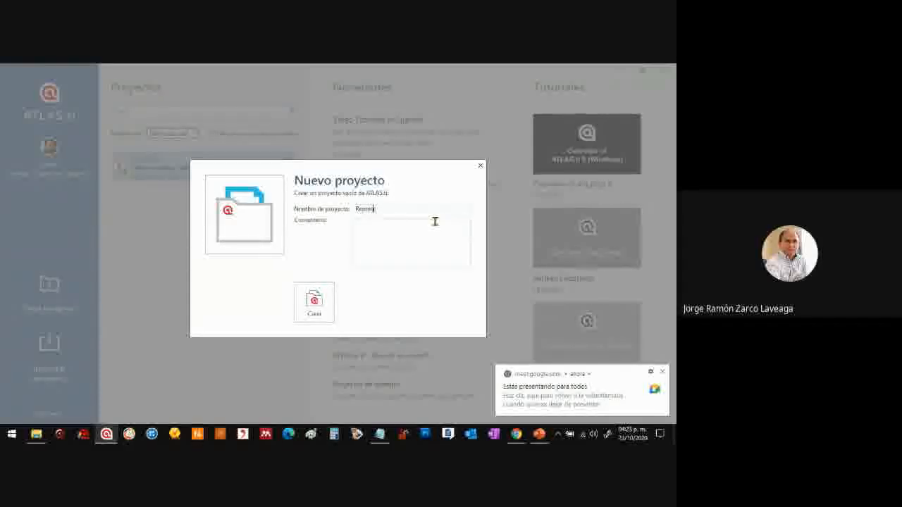
pyautogui.write('ciones sociales')
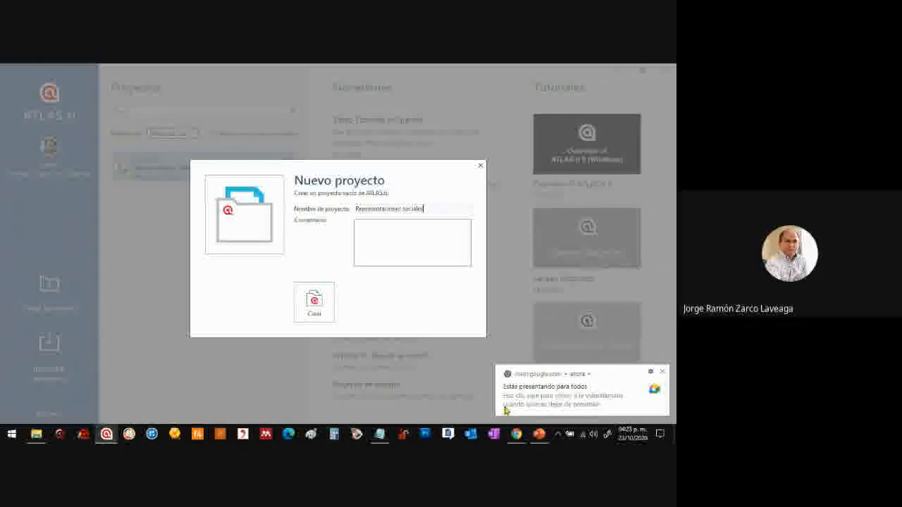
pyautogui.moveTo(517, 433)
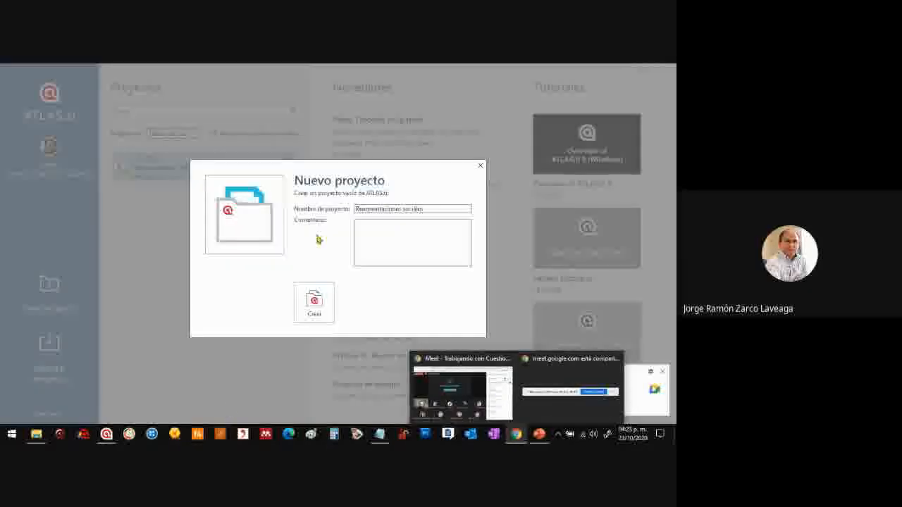
pyautogui.click(331, 243)
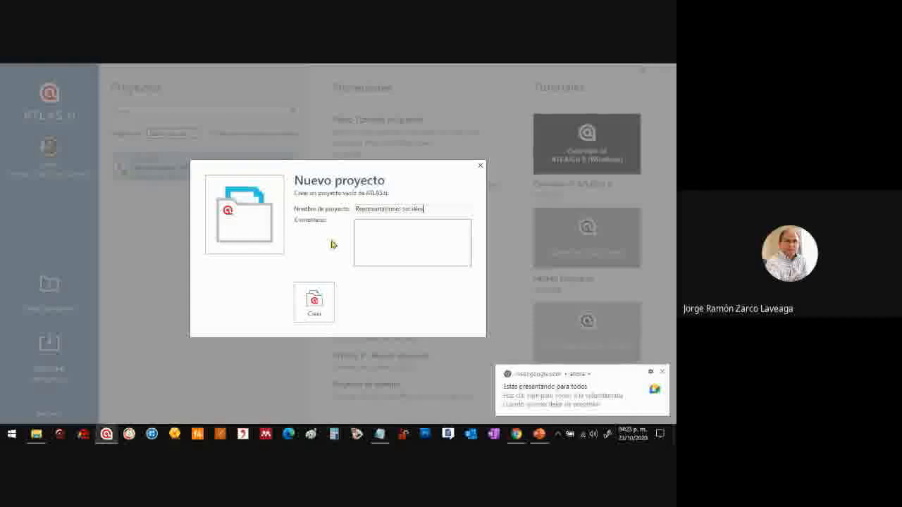
pyautogui.click(399, 224)
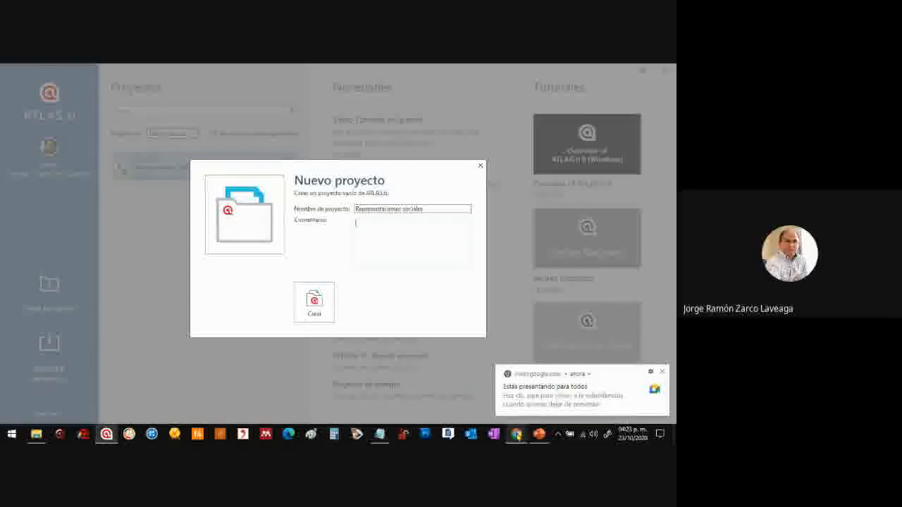
# Switch to the Google Meet call, mute the participant whose microphone is on, and return to ATLAS.ti
pyautogui.moveTo(517, 433)
pyautogui.click(463, 399)
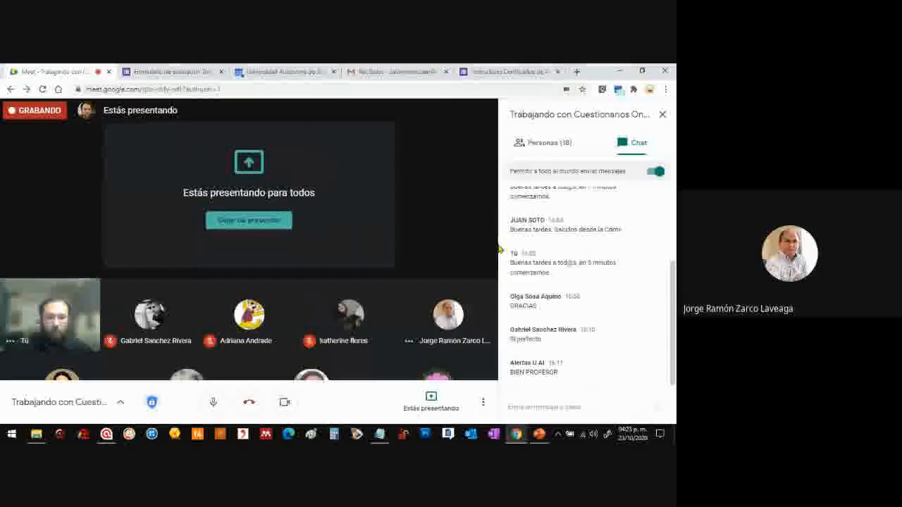
pyautogui.click(549, 144)
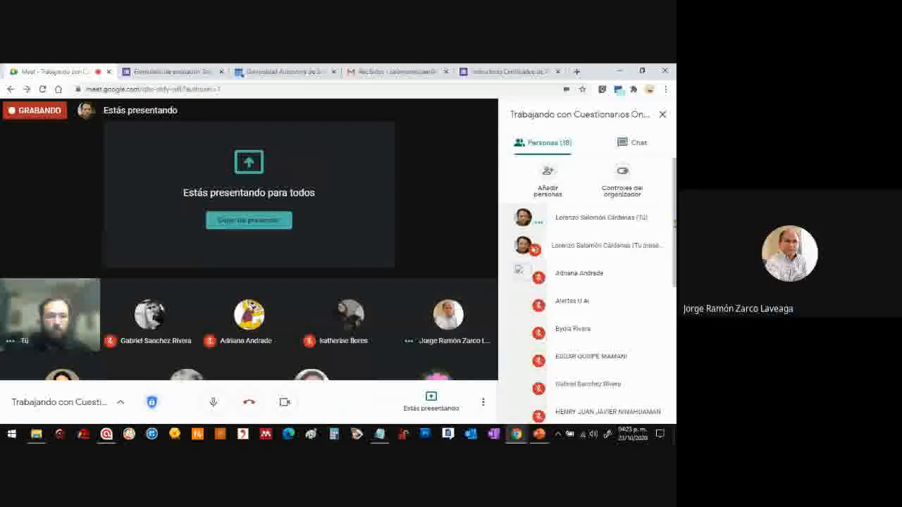
pyautogui.moveTo(449, 319)
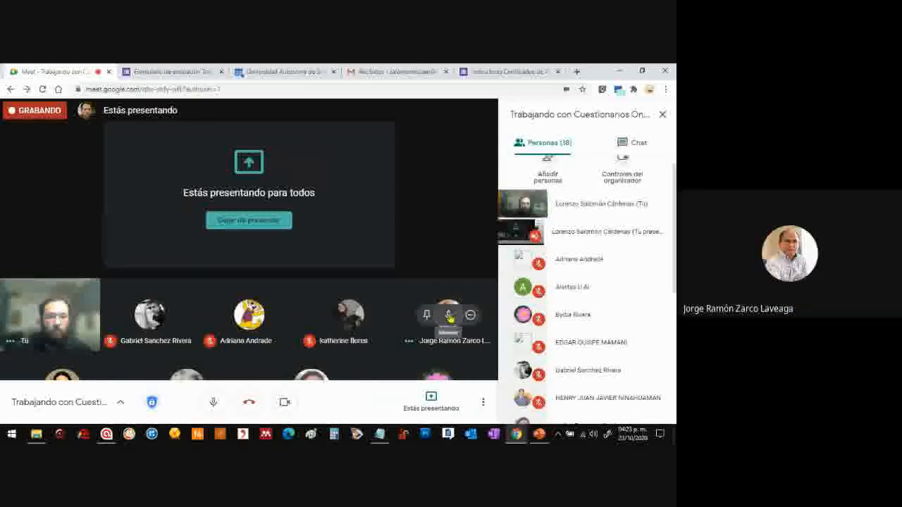
pyautogui.click(449, 318)
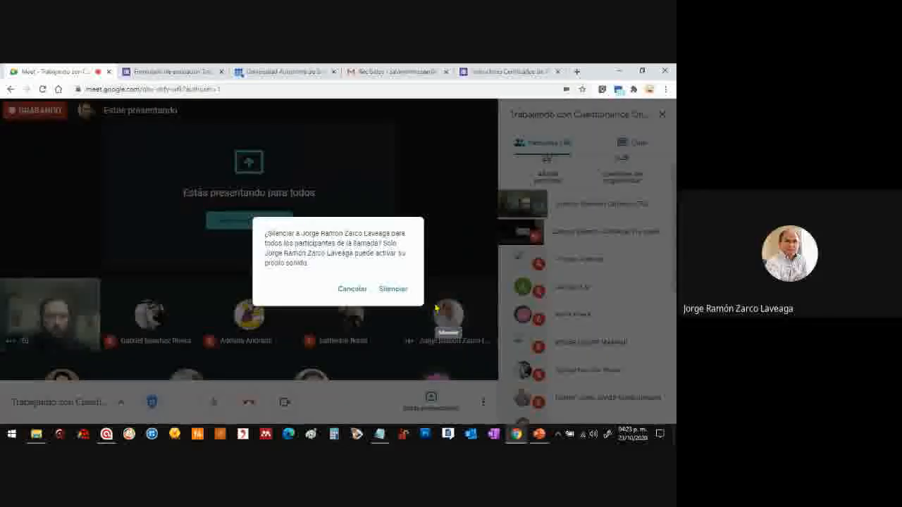
pyautogui.click(403, 293)
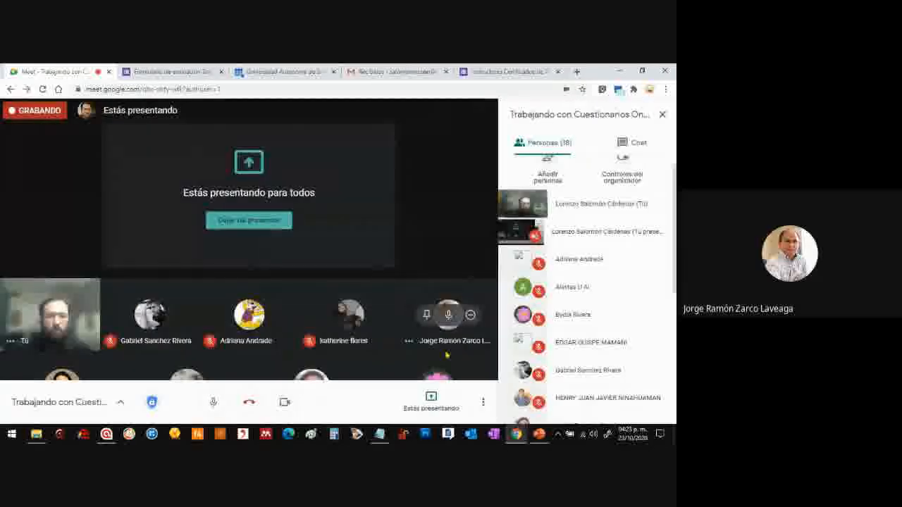
pyautogui.click(106, 434)
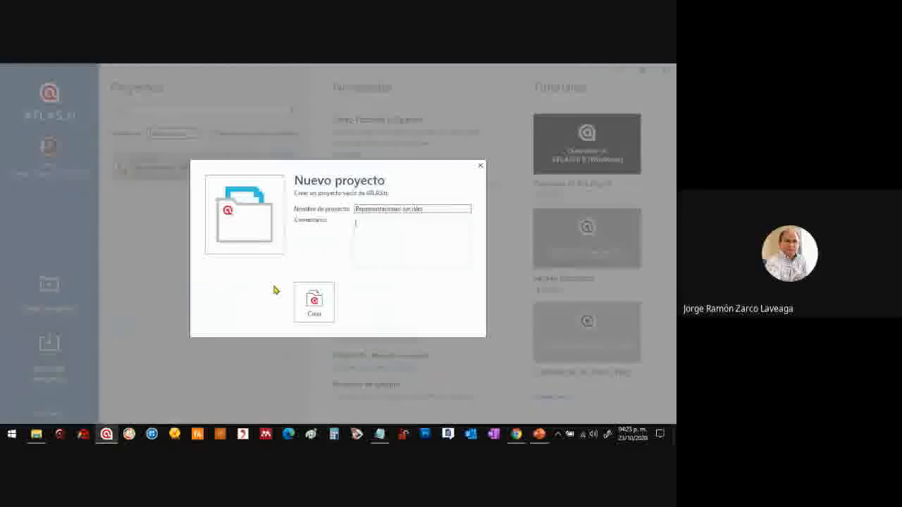
# Enter the project comment with separate lines "De trata...", "Resumen:..." and "Objetivos...", and create the project
pyautogui.click(380, 244)
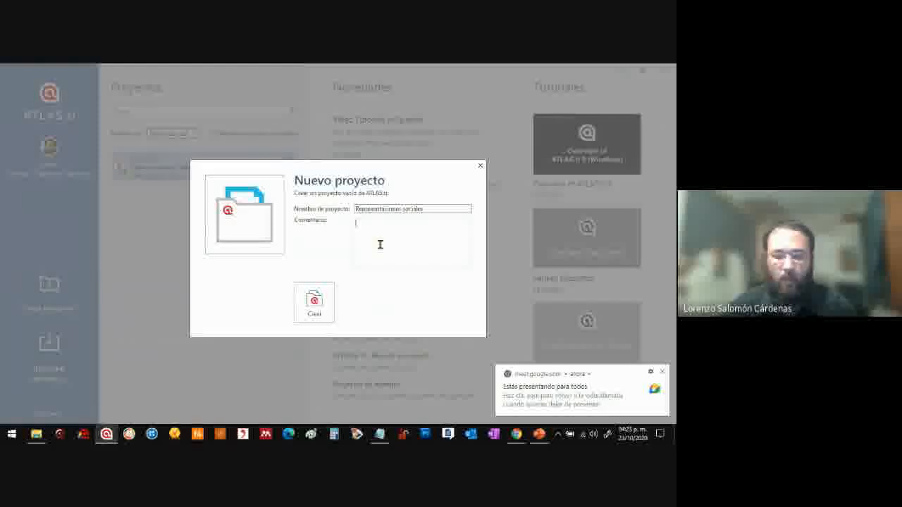
pyautogui.write('De l')
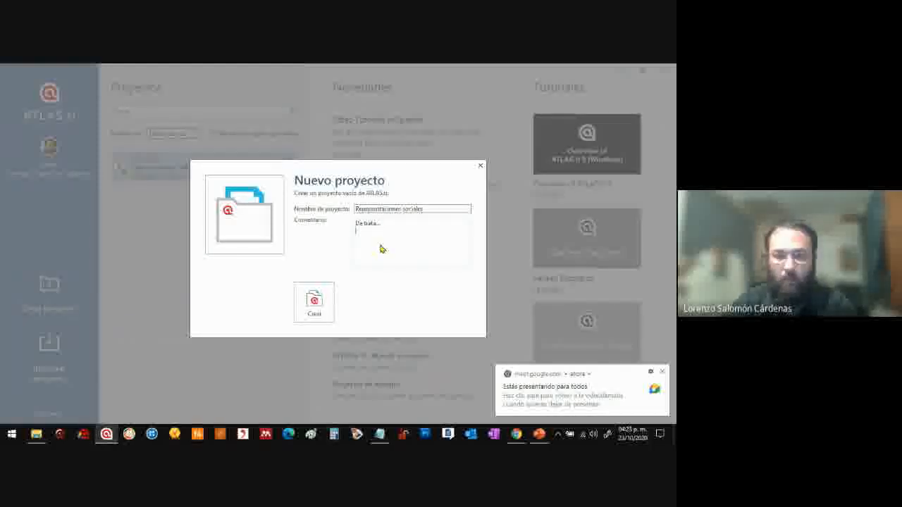
pyautogui.write('sumen')
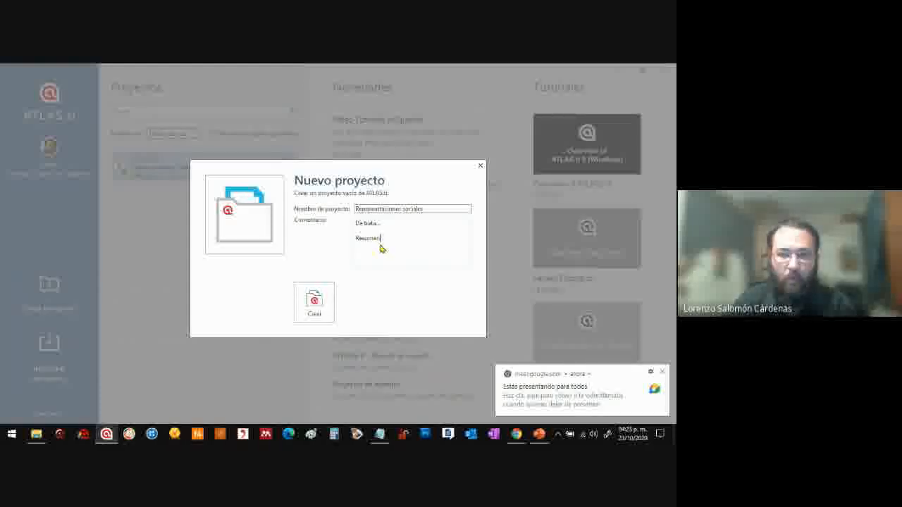
pyautogui.press('Return')
pyautogui.press('Return')
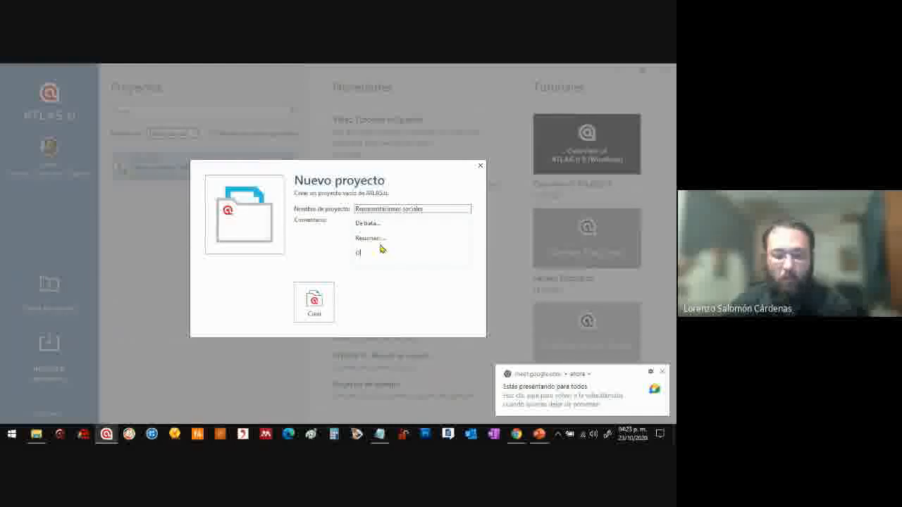
pyautogui.write('Objetivos...')
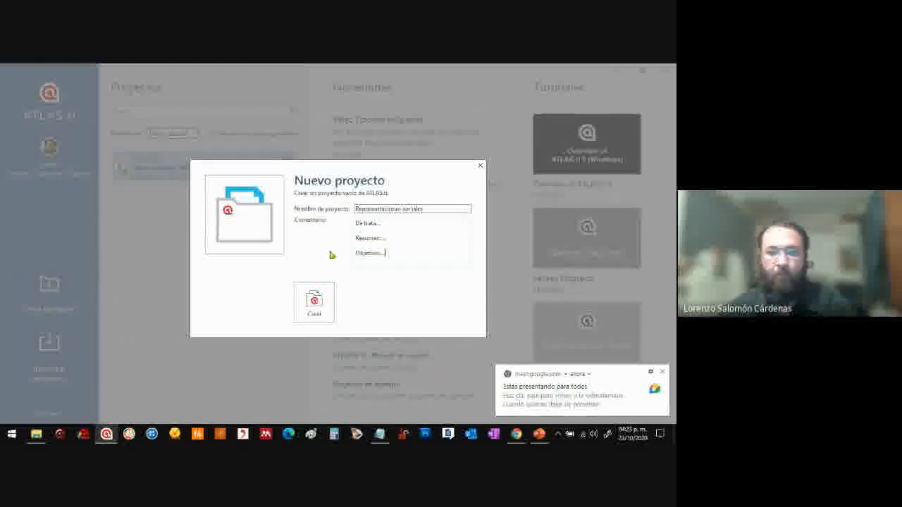
pyautogui.click(319, 304)
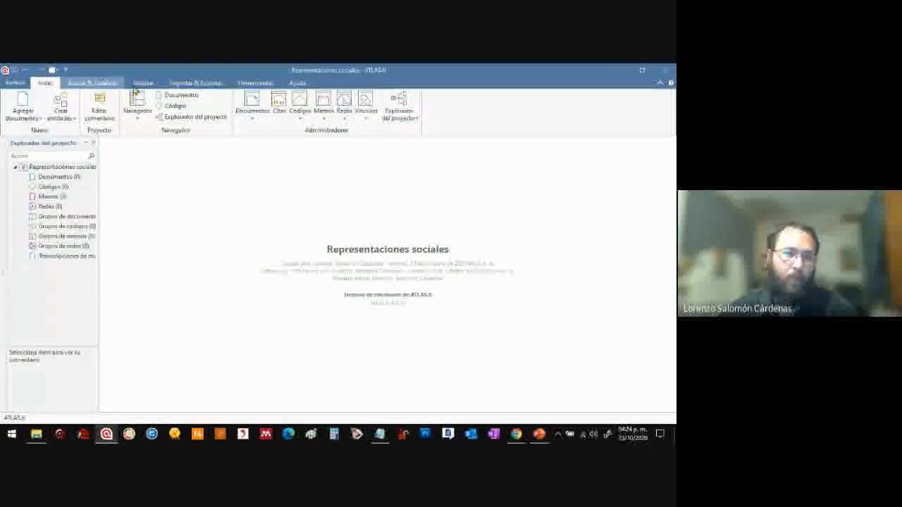
pyautogui.click(72, 167)
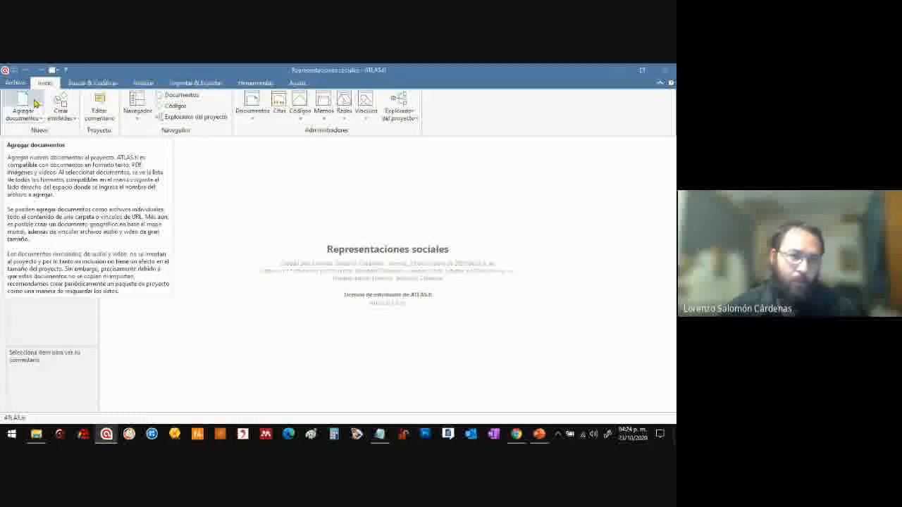
pyautogui.click(216, 83)
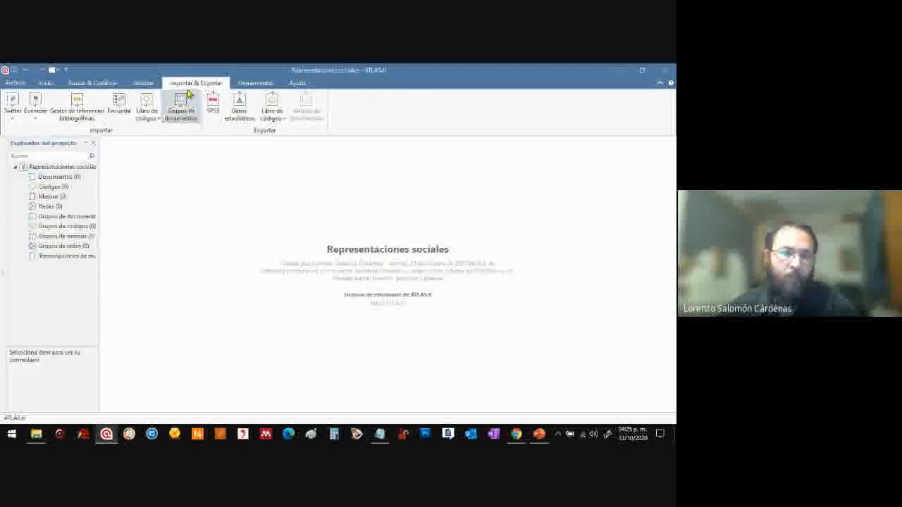
pyautogui.click(45, 83)
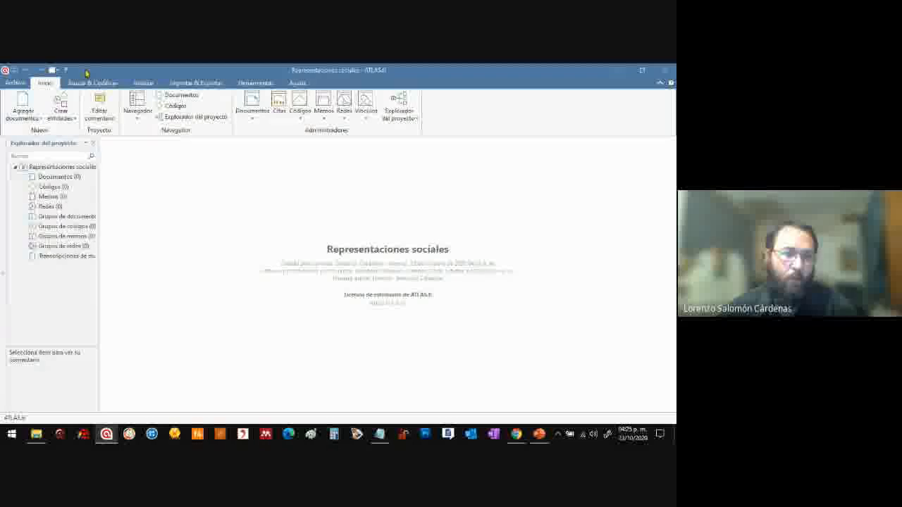
# Import survey data from the second "Representaciones sociales de la migración (respuestas) (2)" Excel file on the desktop (Escritorio)
pyautogui.click(195, 84)
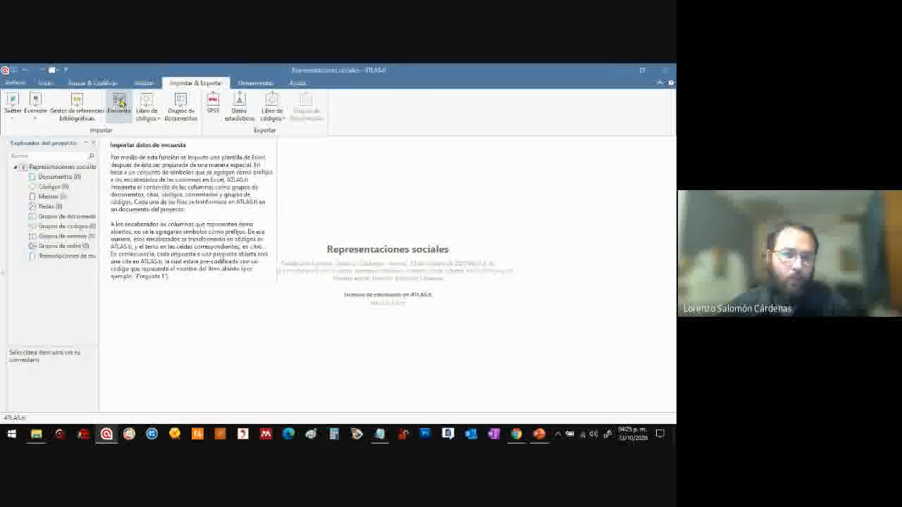
pyautogui.click(120, 103)
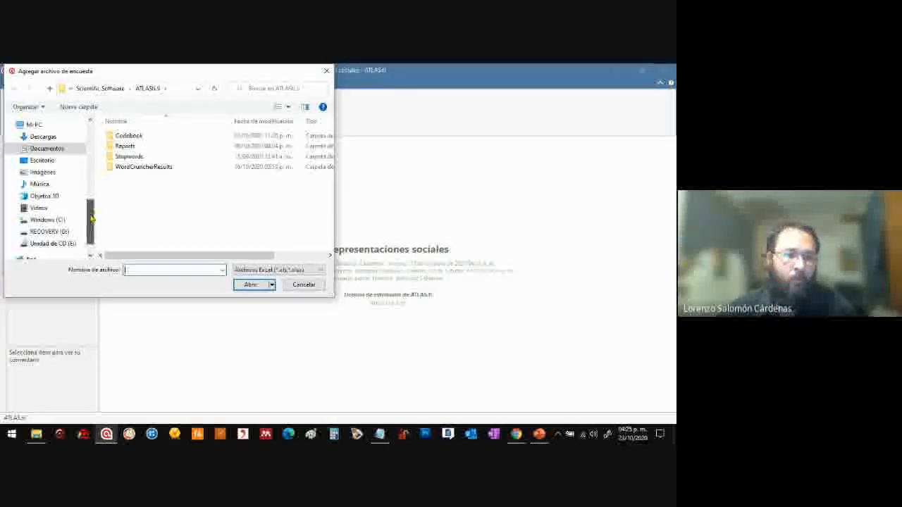
pyautogui.scroll(2, 90, 219)
pyautogui.click(64, 188)
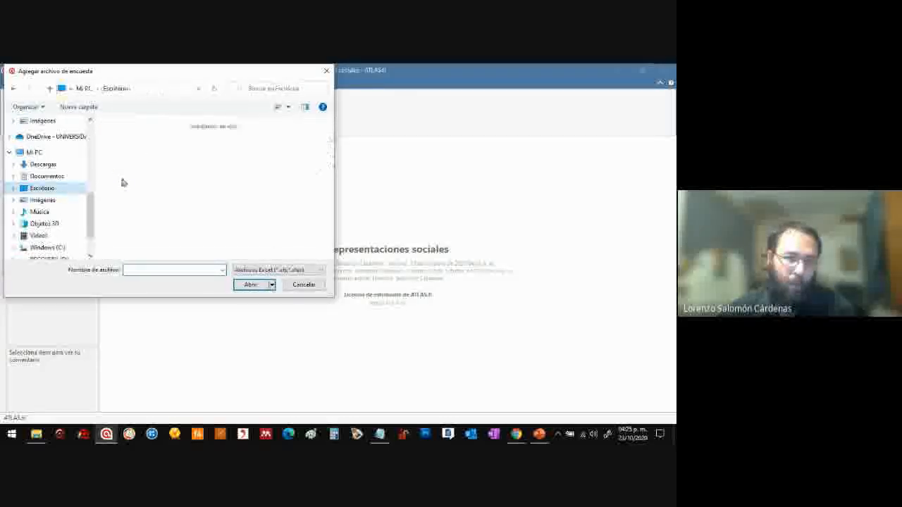
pyautogui.moveTo(329, 158); pyautogui.dragTo(331, 227)
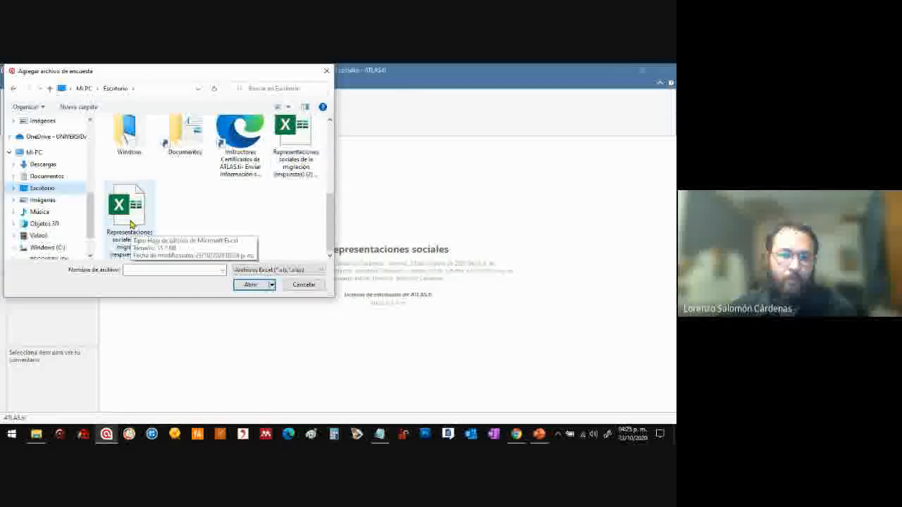
pyautogui.click(131, 224)
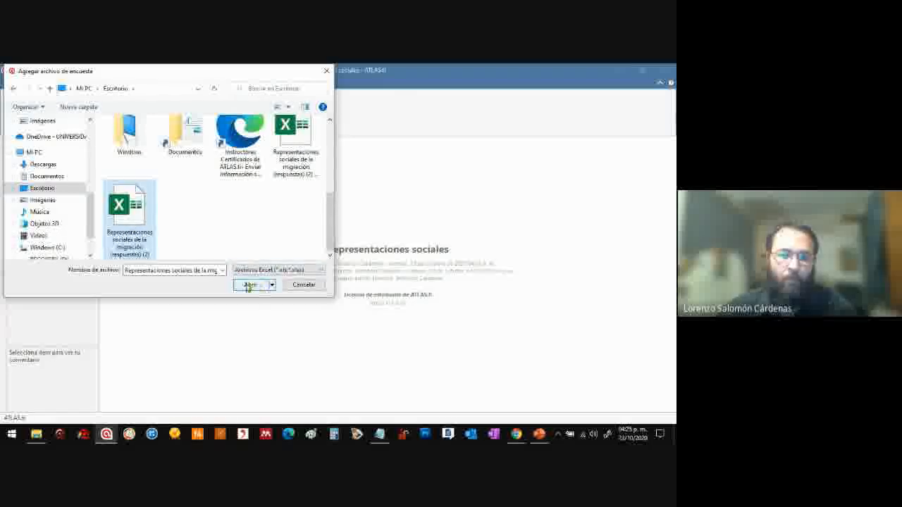
pyautogui.click(250, 285)
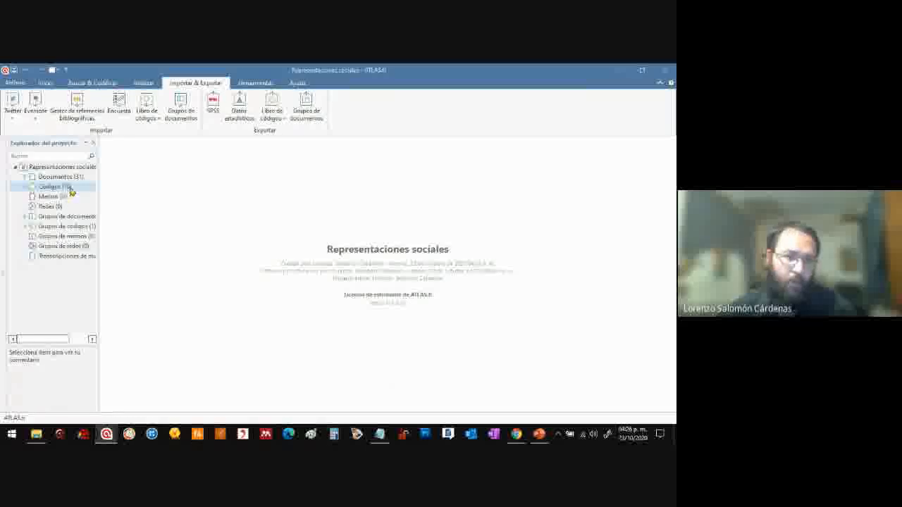
# Open the document manager to review the documents imported from the survey
pyautogui.click(45, 84)
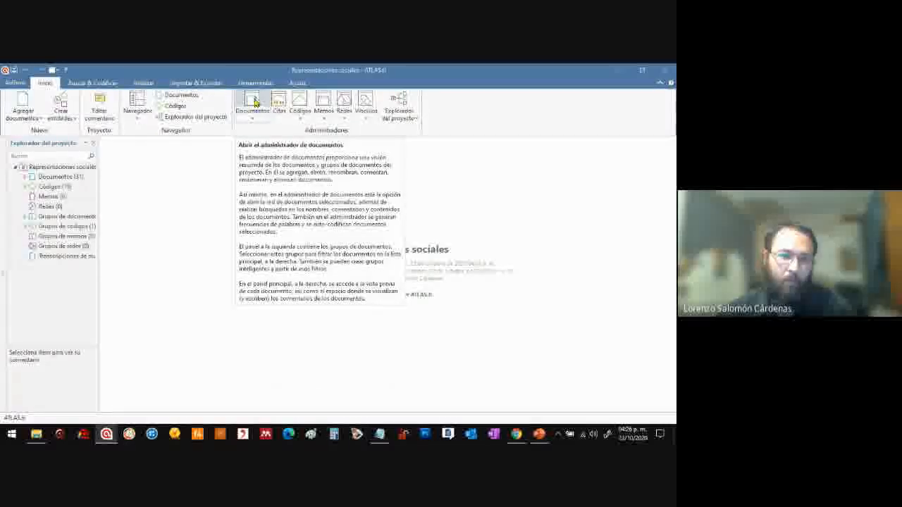
pyautogui.click(255, 102)
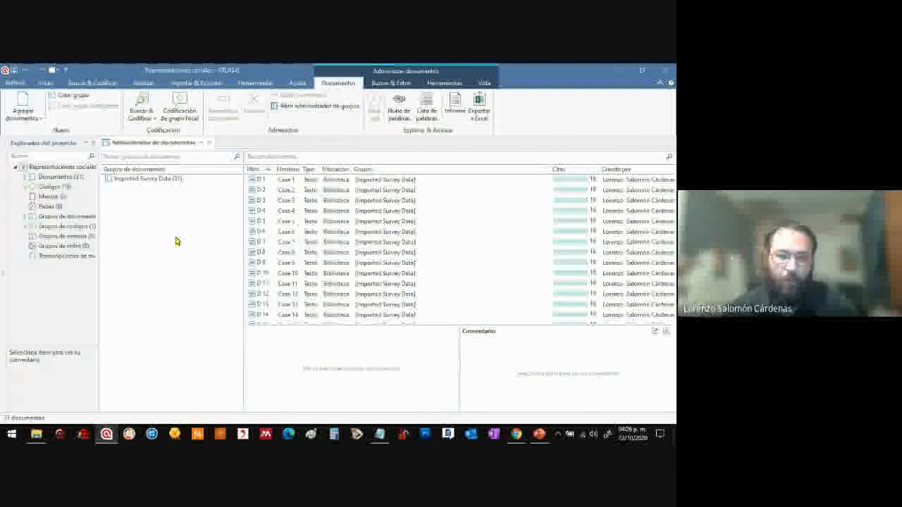
# Preview the survey answers of the imported documents Case 1 to Case 5 one after another
pyautogui.click(289, 185)
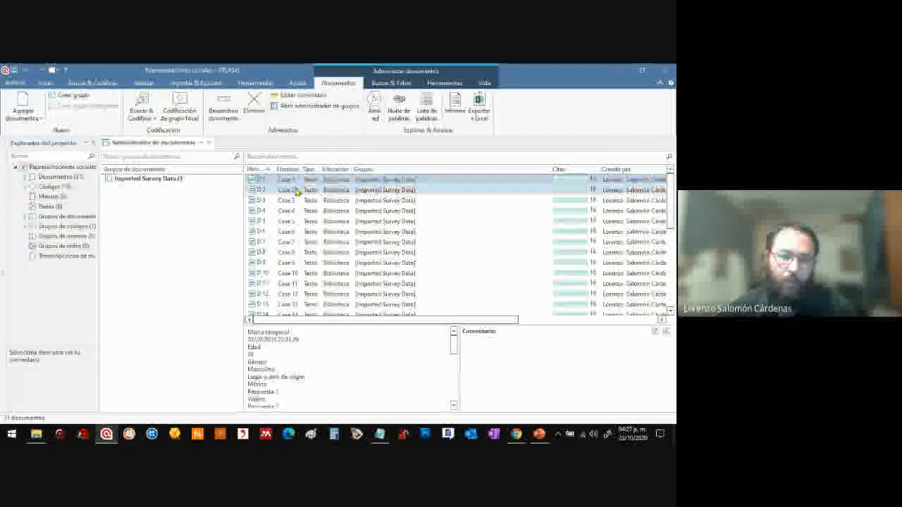
pyautogui.click(296, 191)
pyautogui.click(298, 201)
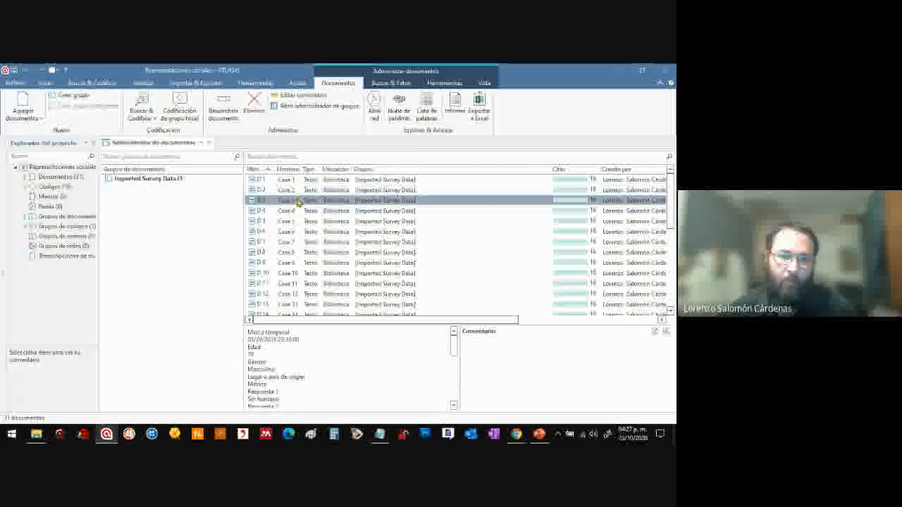
pyautogui.click(297, 211)
pyautogui.click(297, 222)
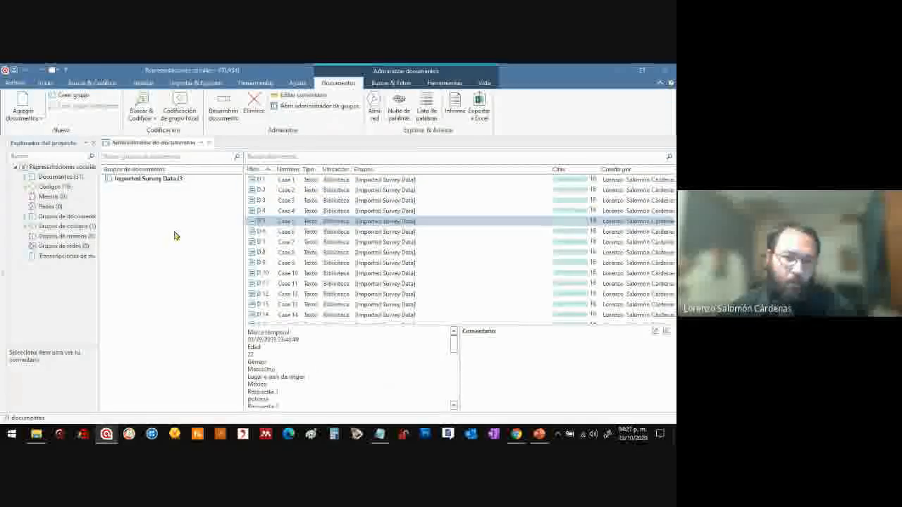
# Filter the documents by the Imported Survey Data group, clear the filter, and look through the full document list
pyautogui.click(171, 181)
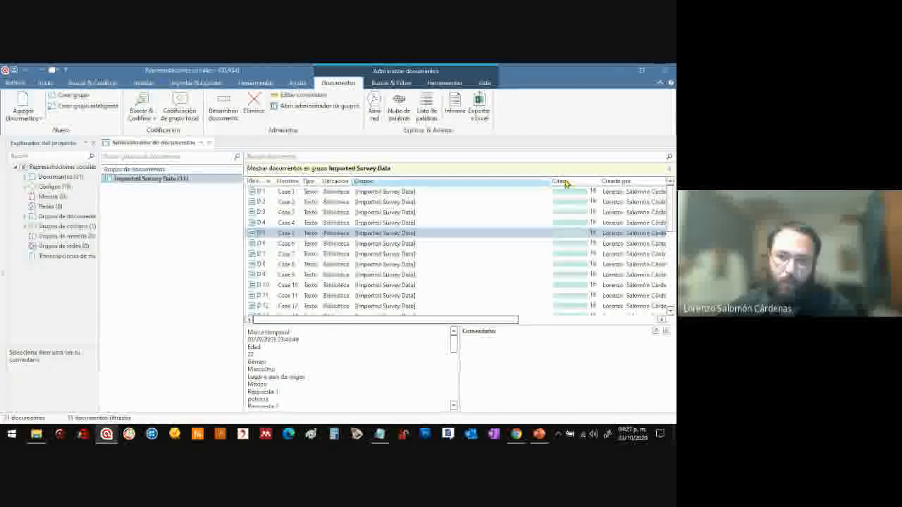
pyautogui.click(670, 170)
pyautogui.moveTo(671, 194); pyautogui.dragTo(672, 283)
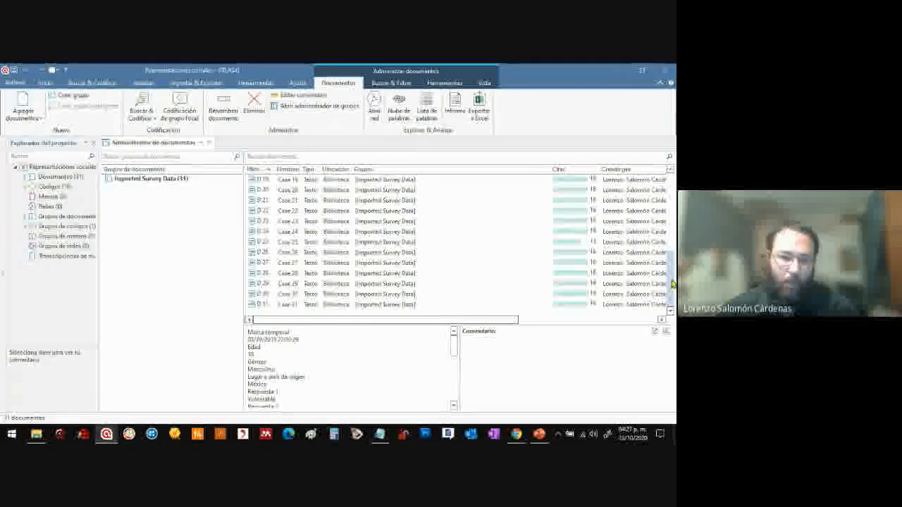
pyautogui.moveTo(673, 203); pyautogui.dragTo(672, 184)
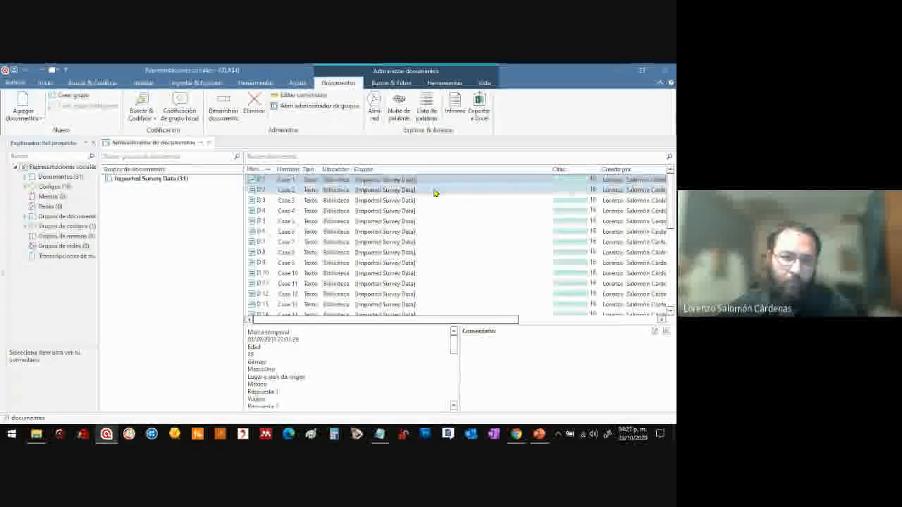
# Preview the survey answers of documents Case 2 through Case 13 in order, and return to Case 1
pyautogui.click(385, 191)
pyautogui.click(370, 201)
pyautogui.click(368, 211)
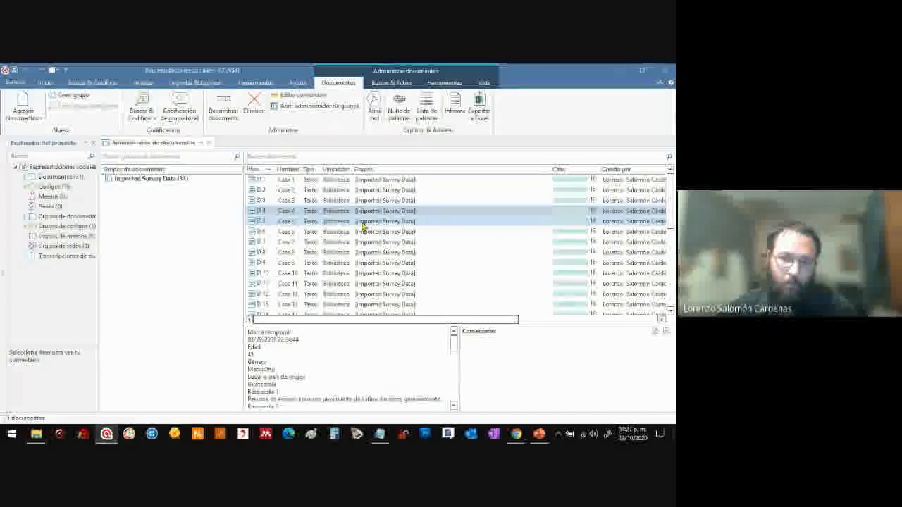
pyautogui.click(357, 232)
pyautogui.click(350, 243)
pyautogui.click(348, 254)
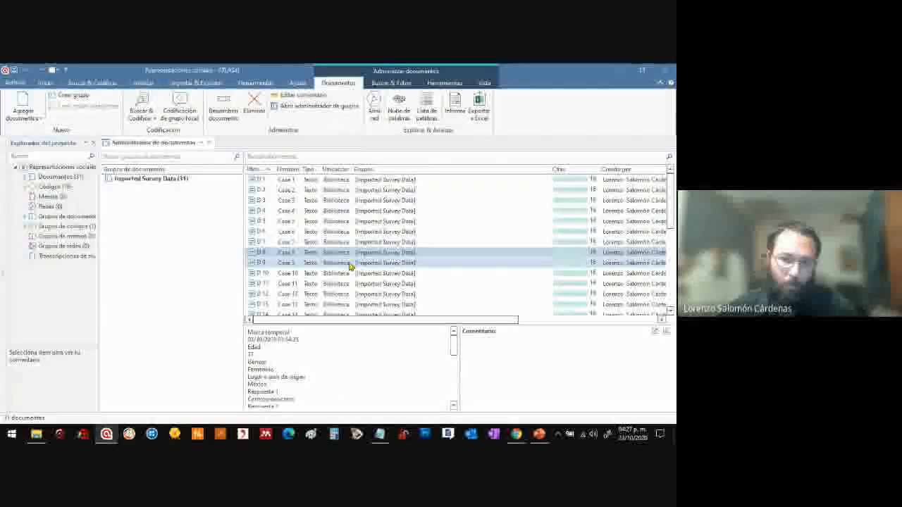
pyautogui.click(348, 263)
pyautogui.click(345, 273)
pyautogui.click(343, 284)
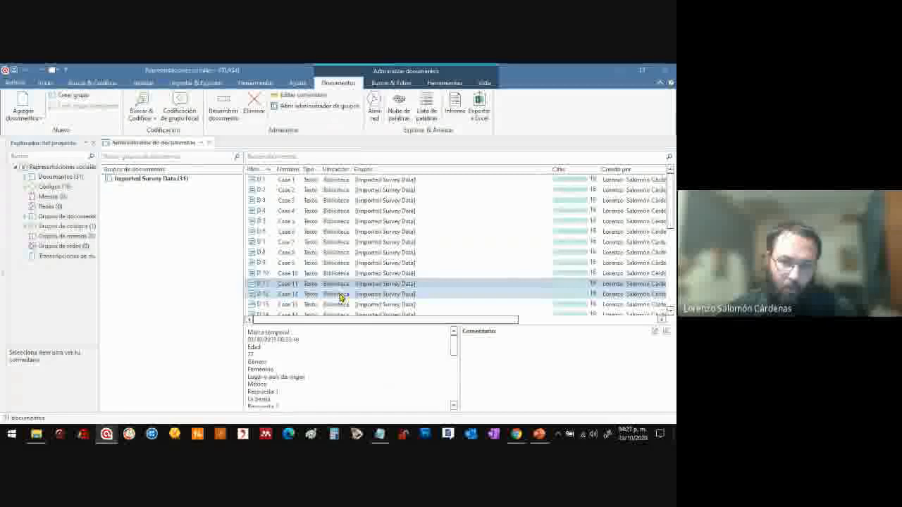
pyautogui.click(341, 295)
pyautogui.click(340, 303)
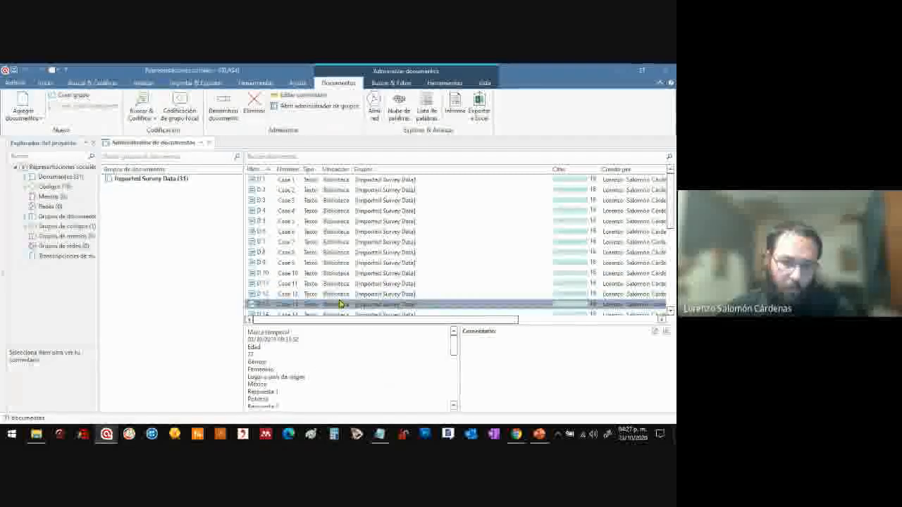
pyautogui.click(374, 181)
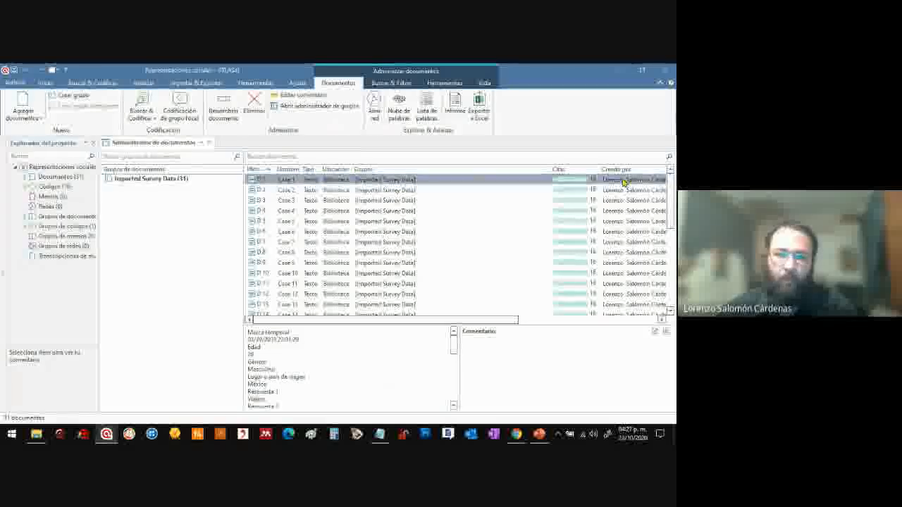
# Open the code manager and select the survey codes Edad and Género in turn
pyautogui.click(47, 84)
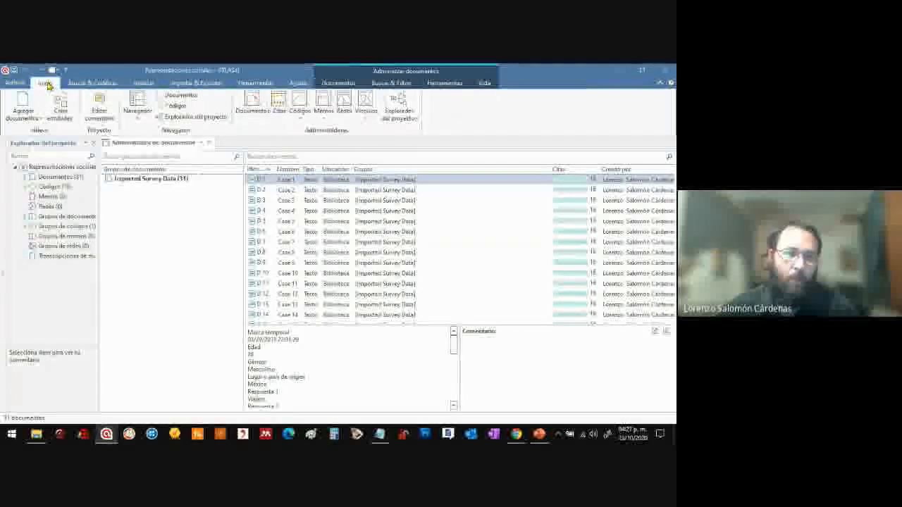
pyautogui.click(301, 103)
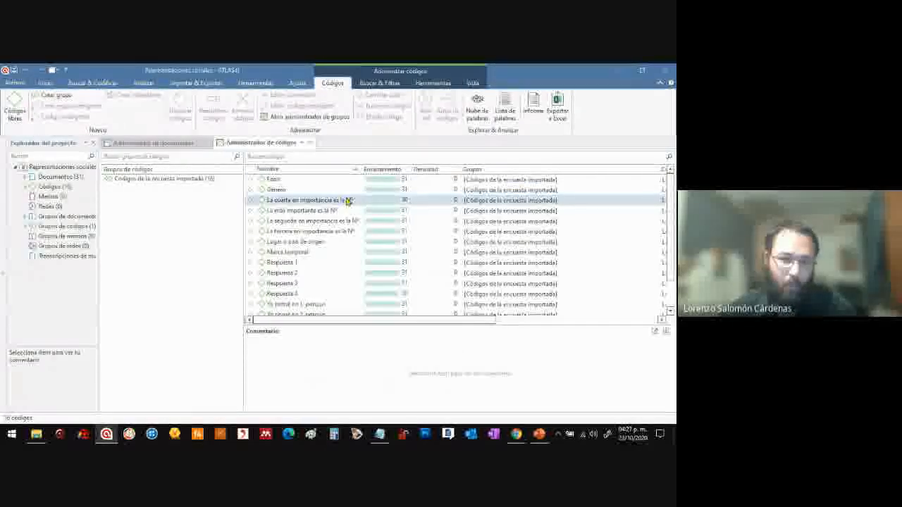
pyautogui.click(322, 180)
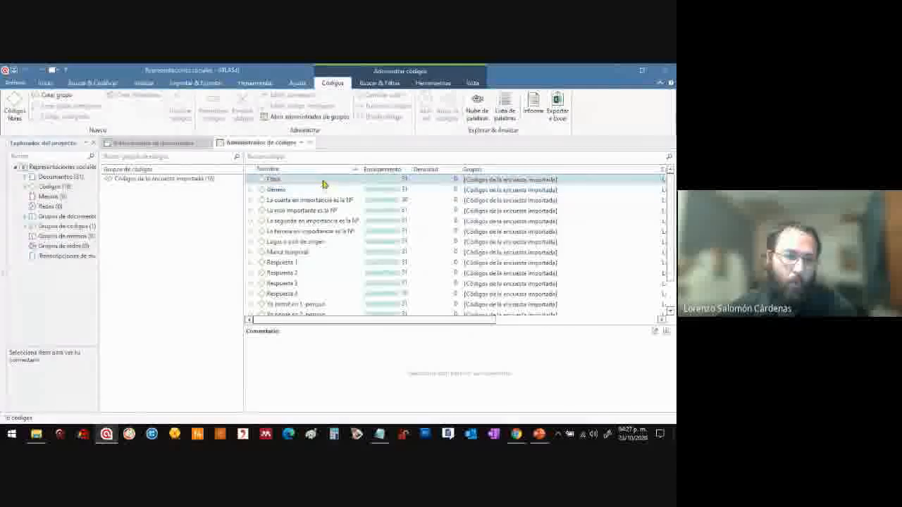
pyautogui.keyDown('shift'); pyautogui.click(329, 192); pyautogui.keyUp('shift')
pyautogui.click(327, 192)
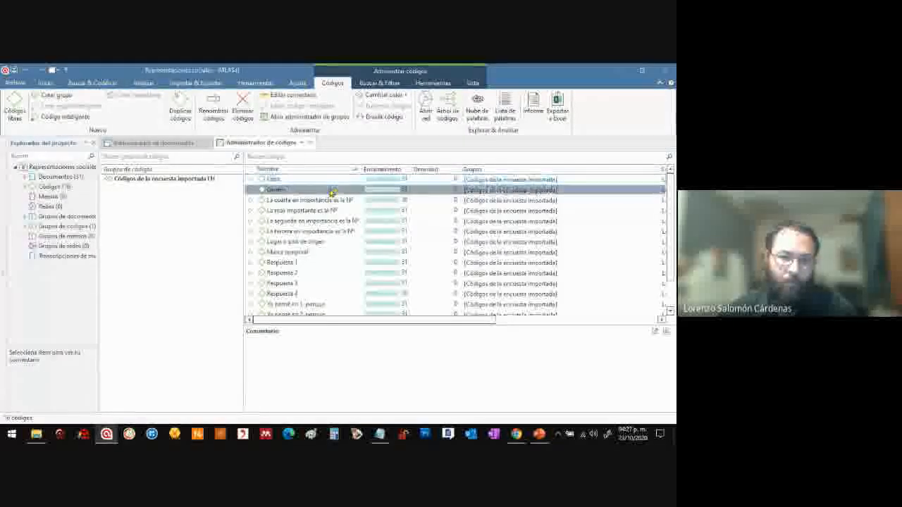
# Open the quotations linked to the Género code in a maximized window and review the coded answers across the cases
pyautogui.doubleClick(275, 191)
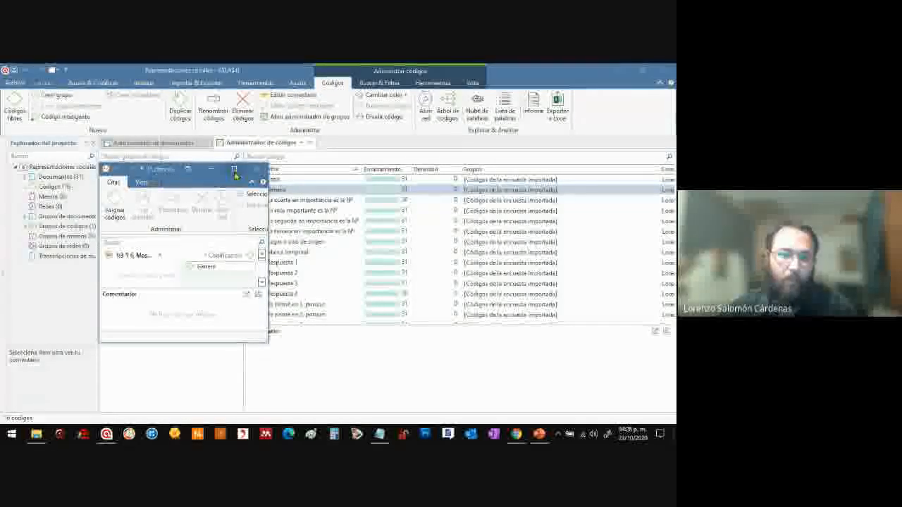
pyautogui.click(235, 170)
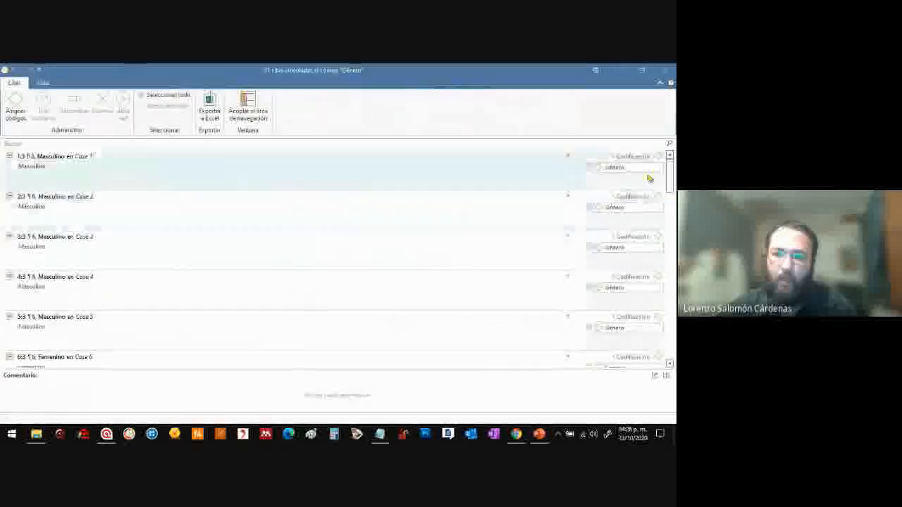
pyautogui.scroll(-3, 672, 225)
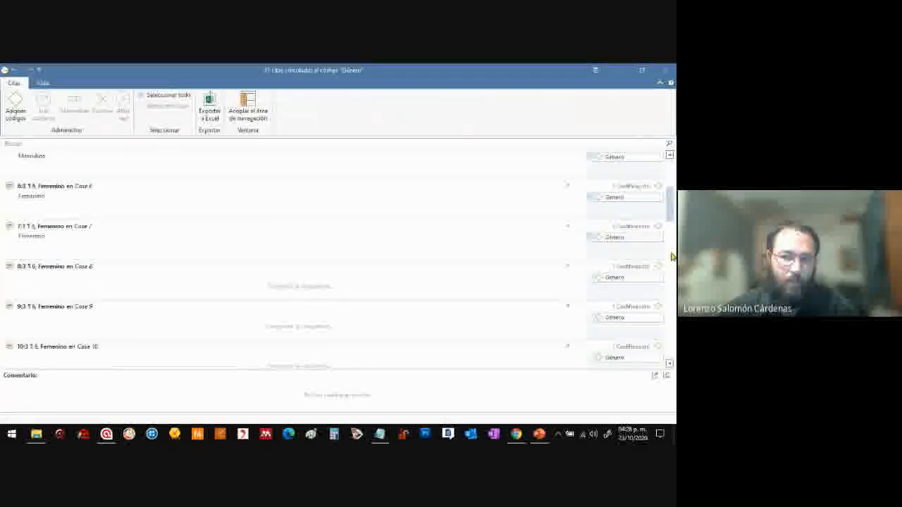
pyautogui.scroll(-8, 670, 268)
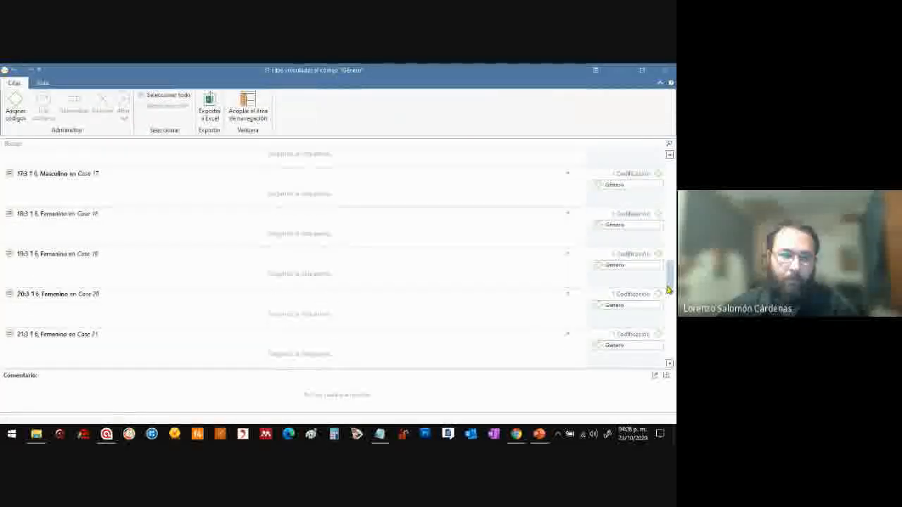
pyautogui.scroll(-3, 667, 304)
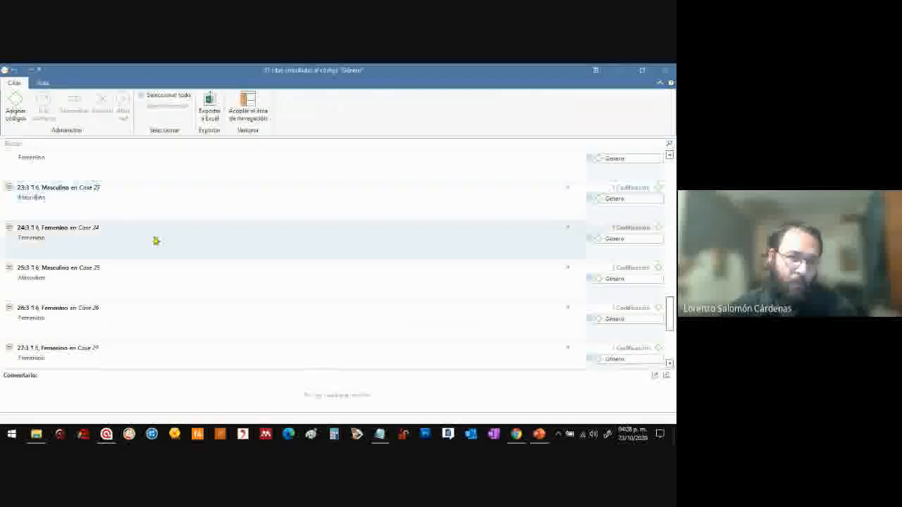
# Switch to the Google Meet call, admit the waiting participant, and return to ATLAS.ti to close the Género quotations window
pyautogui.moveTo(517, 431)
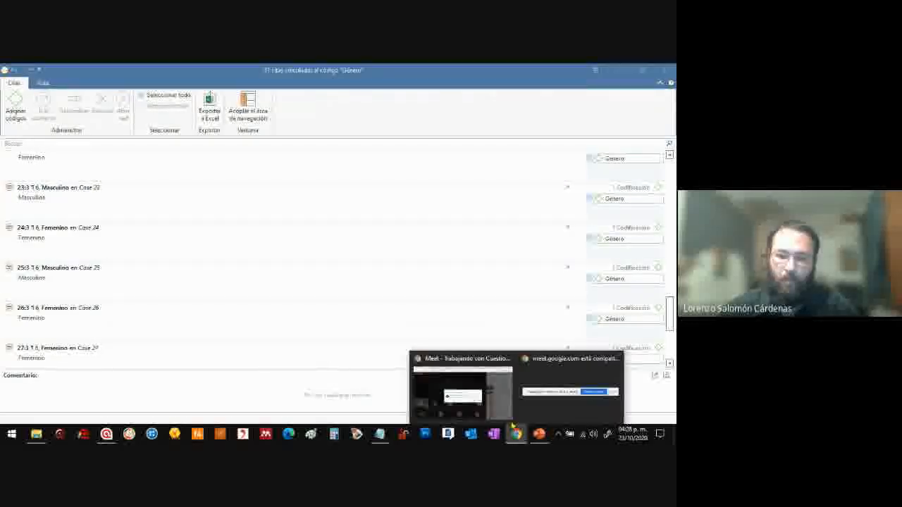
pyautogui.click(471, 388)
pyautogui.click(409, 289)
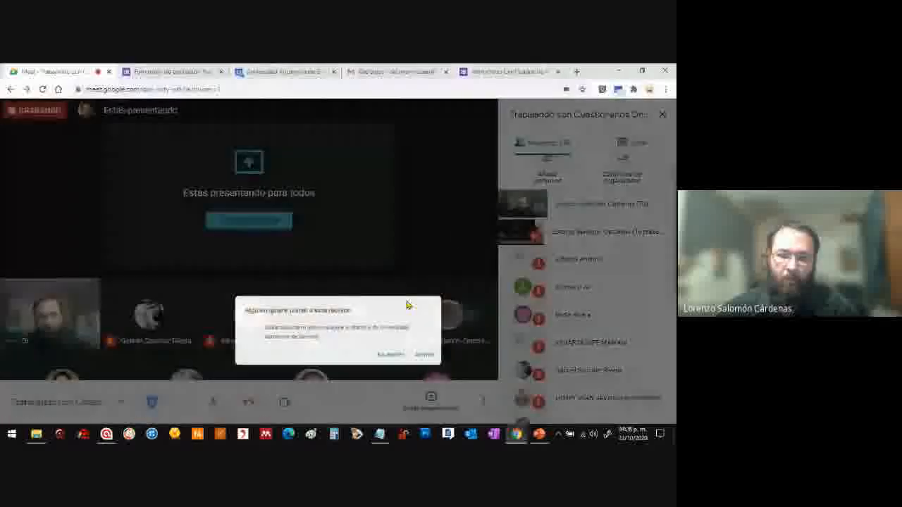
pyautogui.click(445, 293)
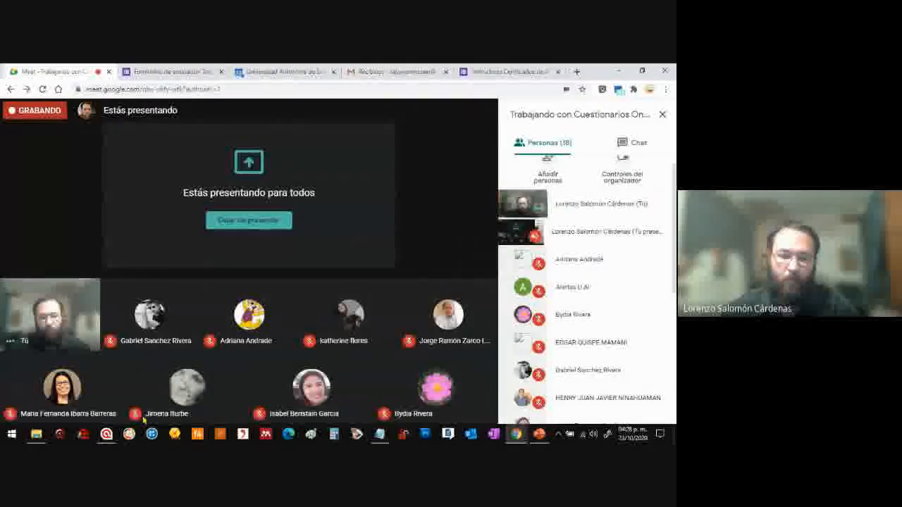
pyautogui.click(107, 434)
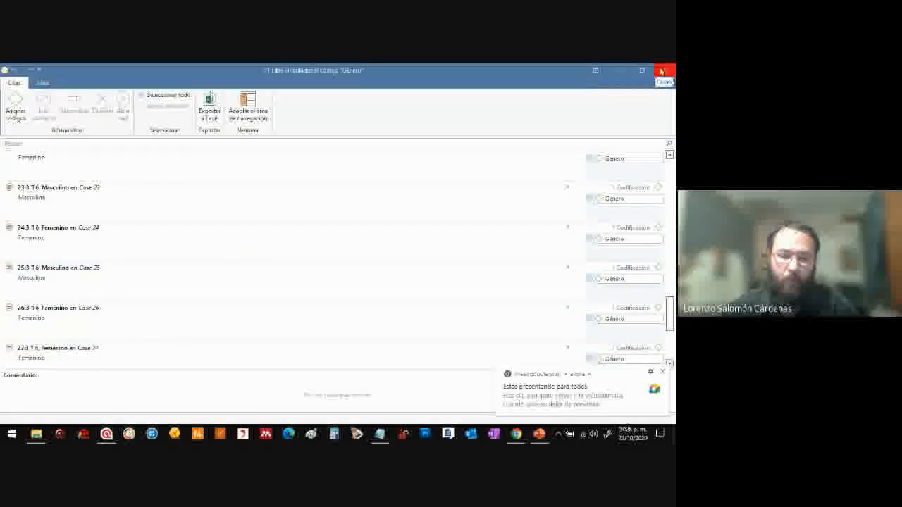
pyautogui.click(661, 71)
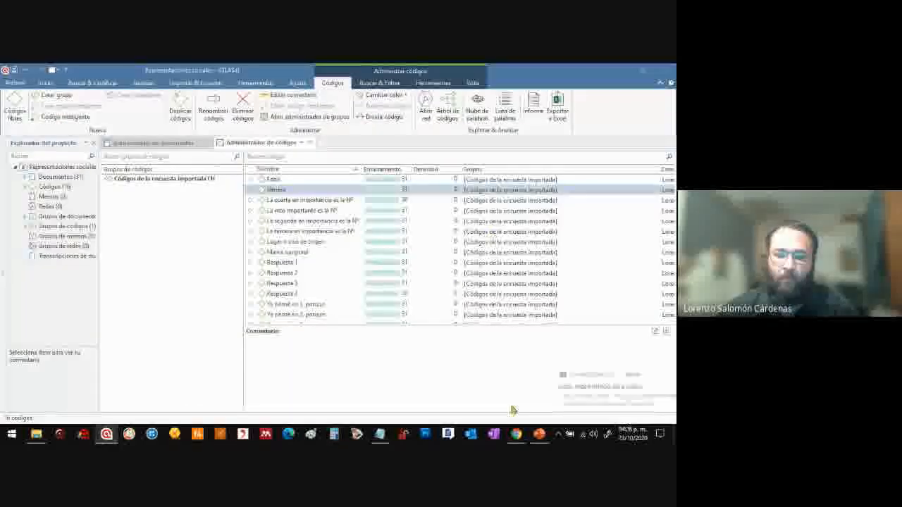
# Admit the next person waiting in the Google Meet call, return to ATLAS.ti and select the Respuesta 1 code
pyautogui.moveTo(519, 437)
pyautogui.click(453, 392)
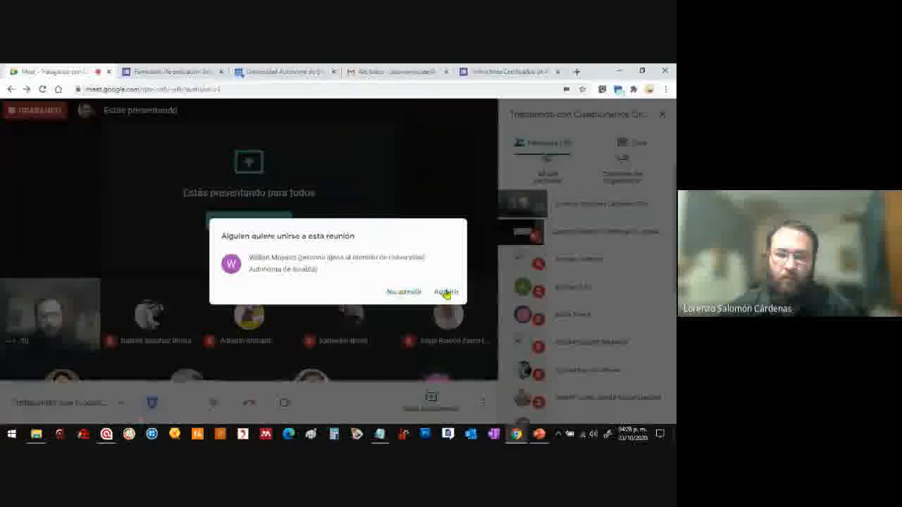
pyautogui.click(446, 292)
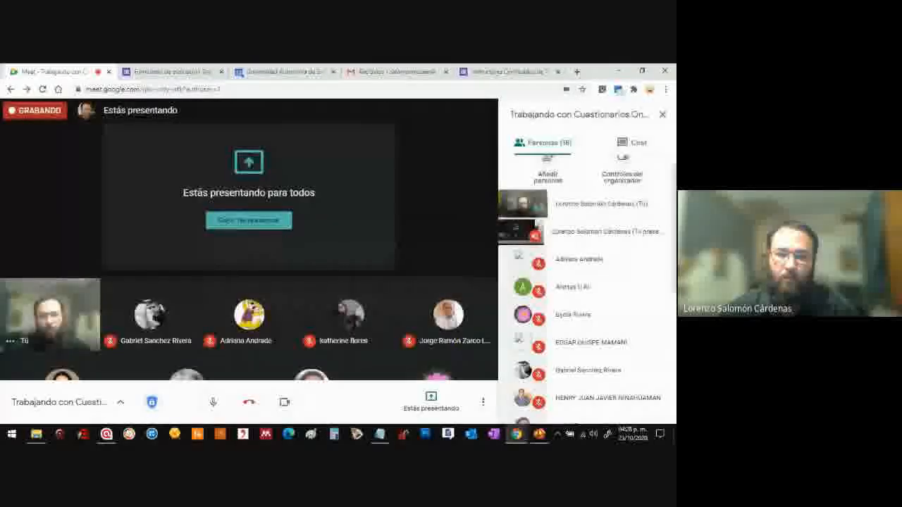
pyautogui.click(107, 435)
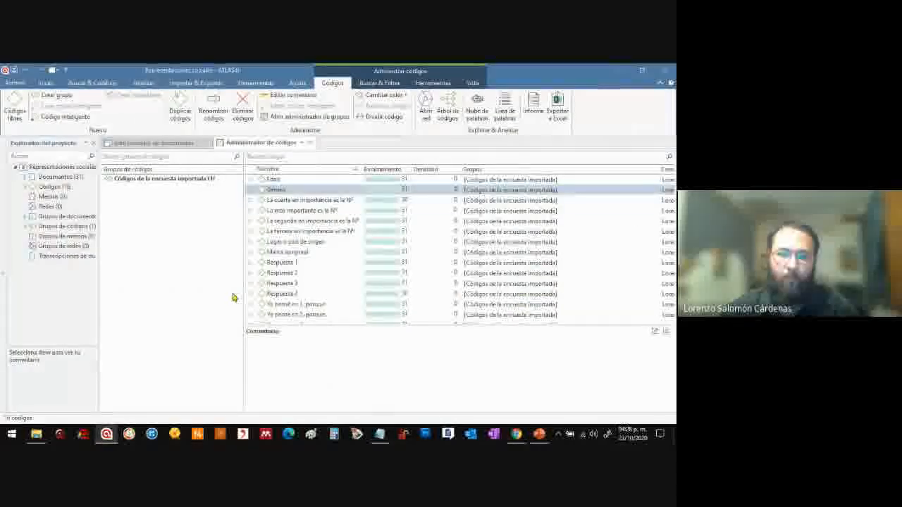
pyautogui.click(318, 262)
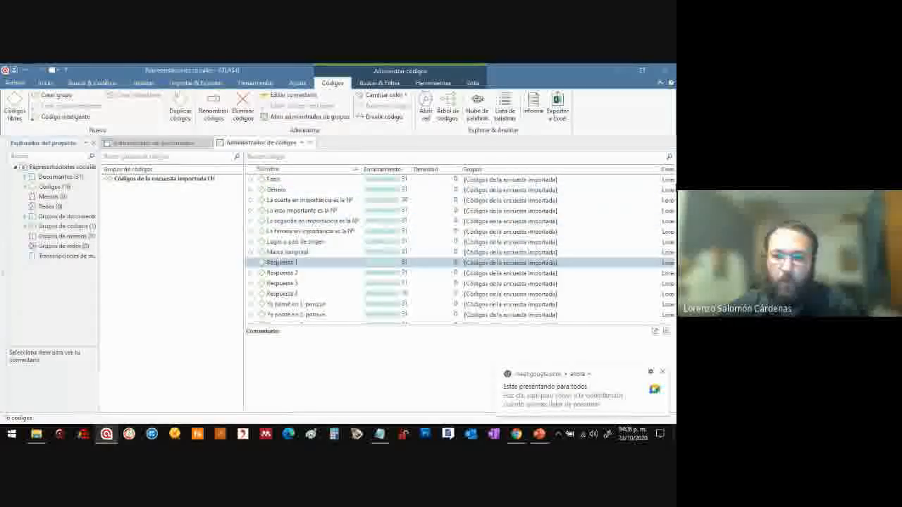
pyautogui.scroll(-2, 457, 262)
# Switch to Google Meet once more, admit another person asking to join, and return to the ATLAS.ti code manager
pyautogui.moveTo(516, 435)
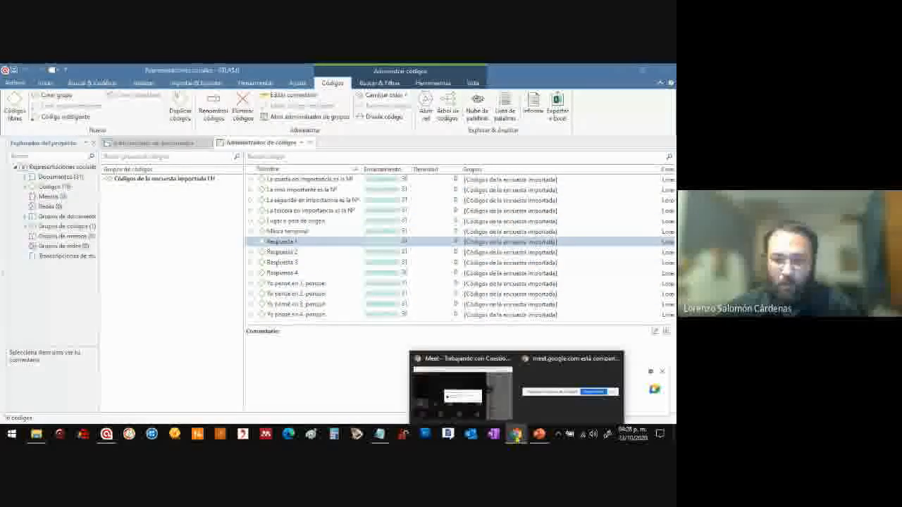
pyautogui.click(458, 381)
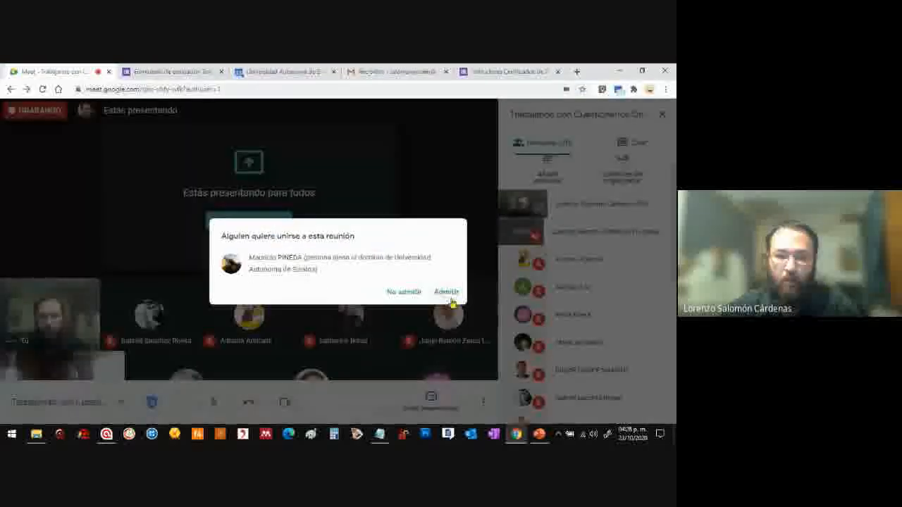
pyautogui.click(446, 291)
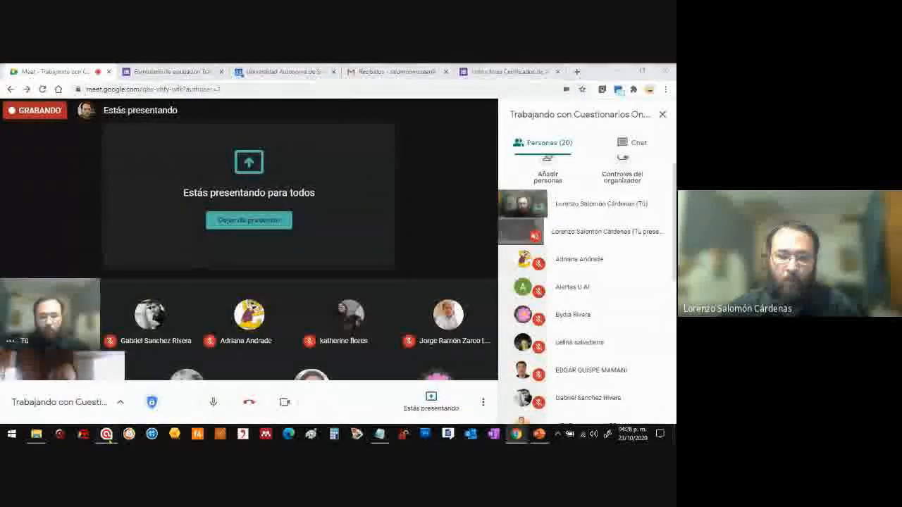
pyautogui.click(108, 434)
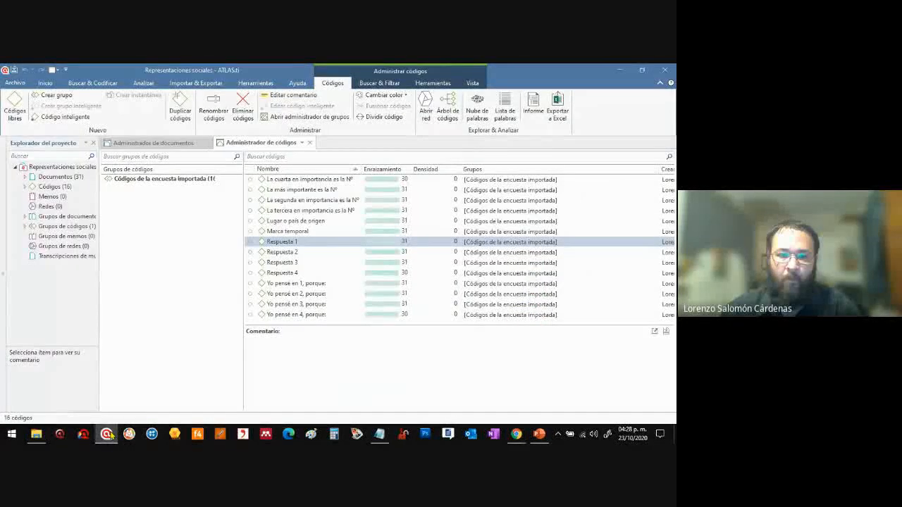
# Open the quotations linked to the Respuesta 1 code and enlarge their window to read the answers
pyautogui.click(318, 243)
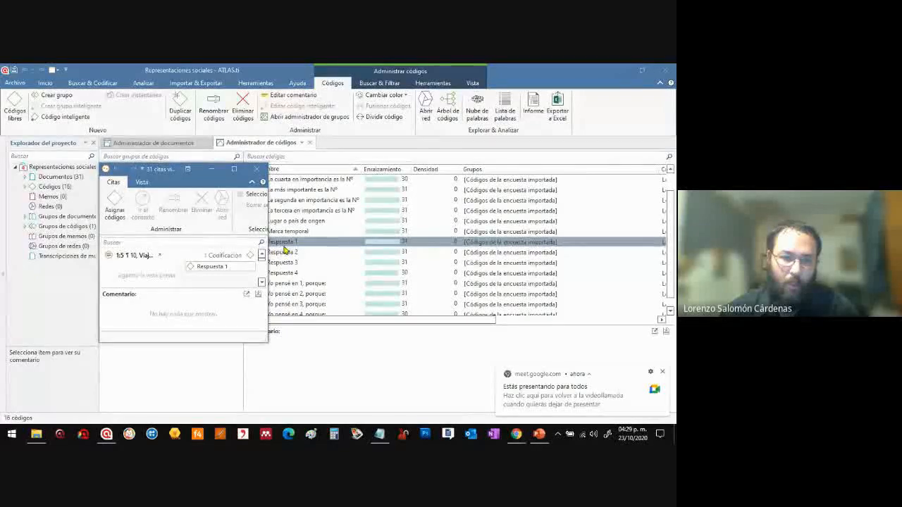
pyautogui.moveTo(350, 368); pyautogui.dragTo(457, 381)
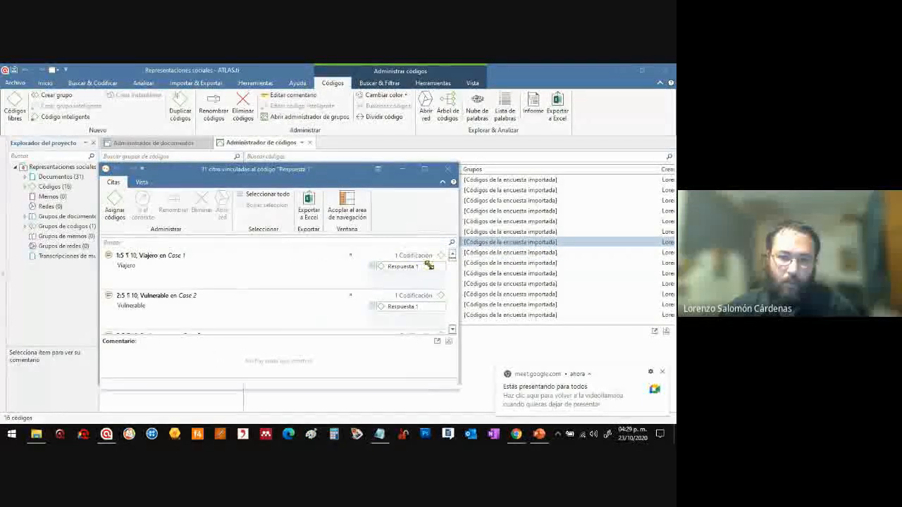
# Finish reading the Respuesta 1 quotations, close their window, admit the waiting participant in the Google Meet call and return to ATLAS.ti
pyautogui.scroll(-5, 454, 264)
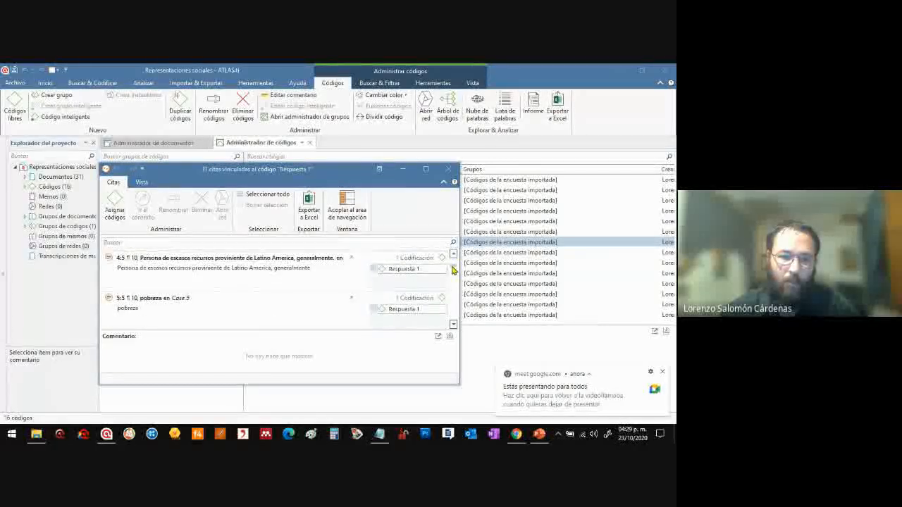
pyautogui.click(447, 171)
pyautogui.moveTo(514, 438)
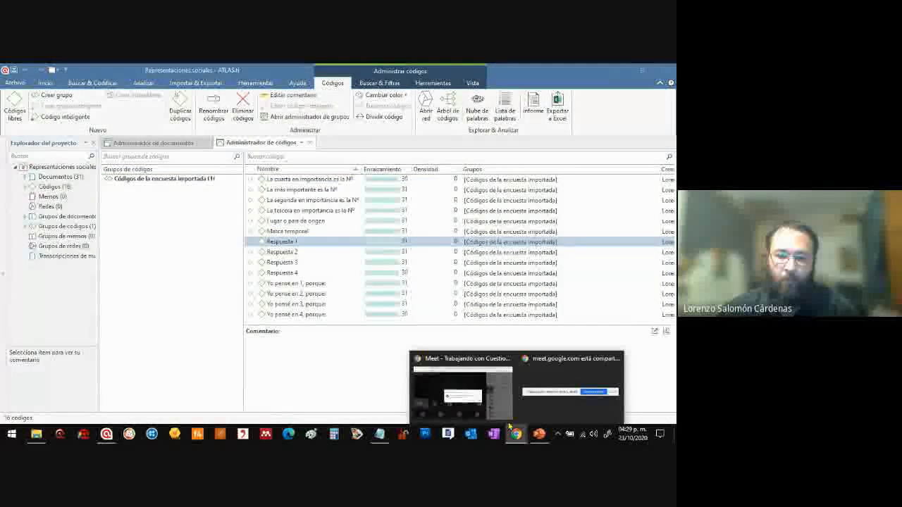
pyautogui.click(451, 395)
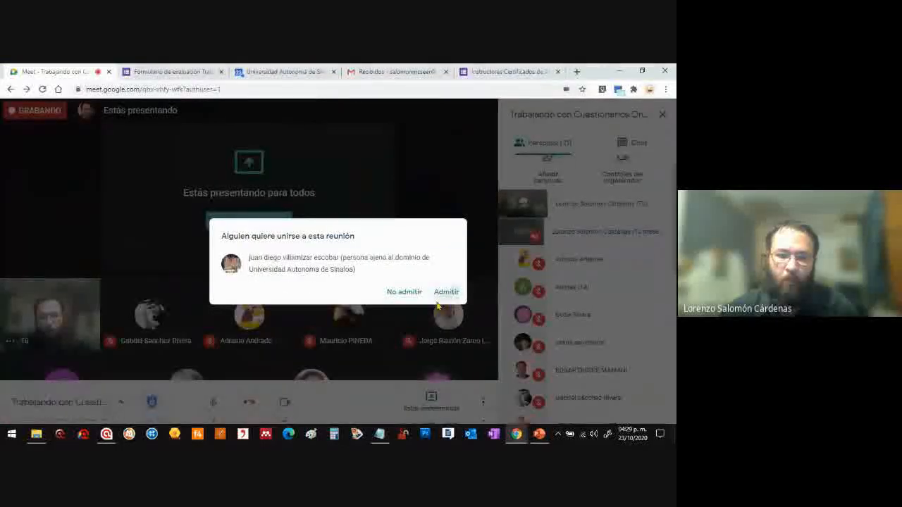
pyautogui.click(441, 294)
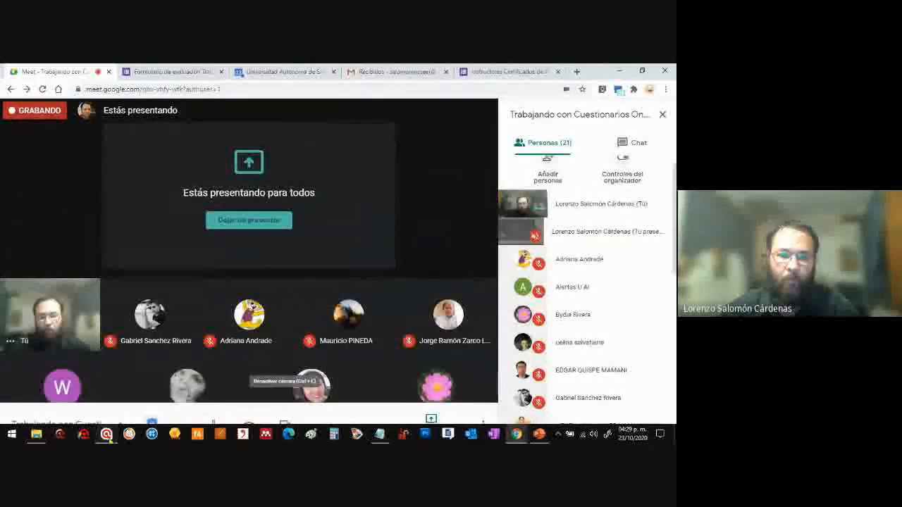
pyautogui.click(106, 434)
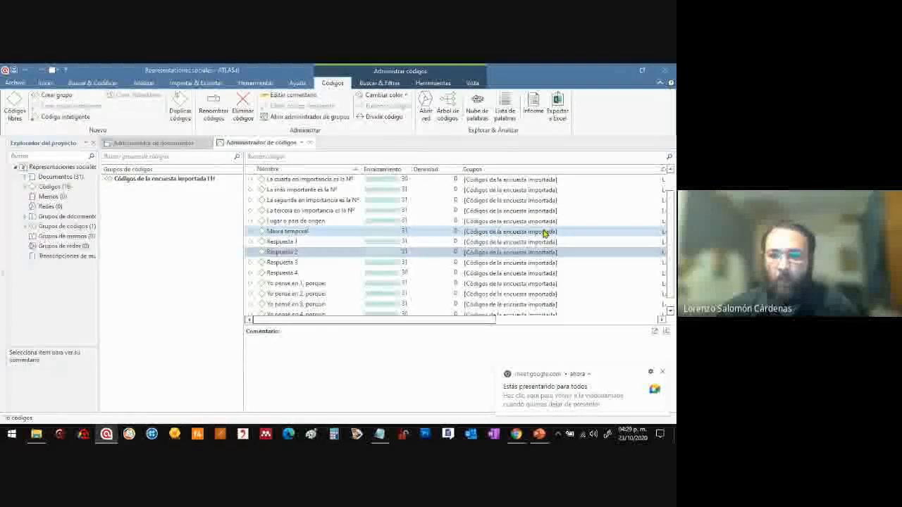
# Find the Respuesta 1 code in the code manager's list and open its linked quotations again
pyautogui.scroll(-1, 672, 231)
pyautogui.moveTo(672, 219); pyautogui.dragTo(672, 189)
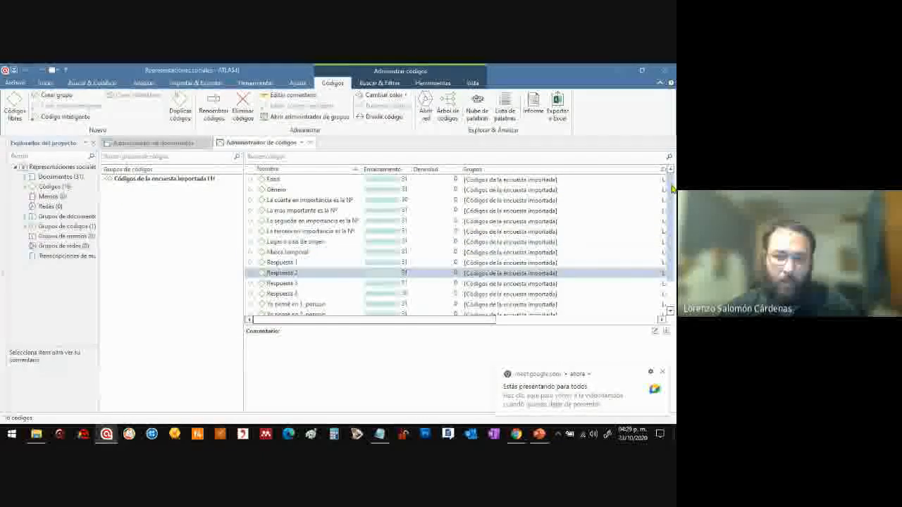
pyautogui.click(285, 262)
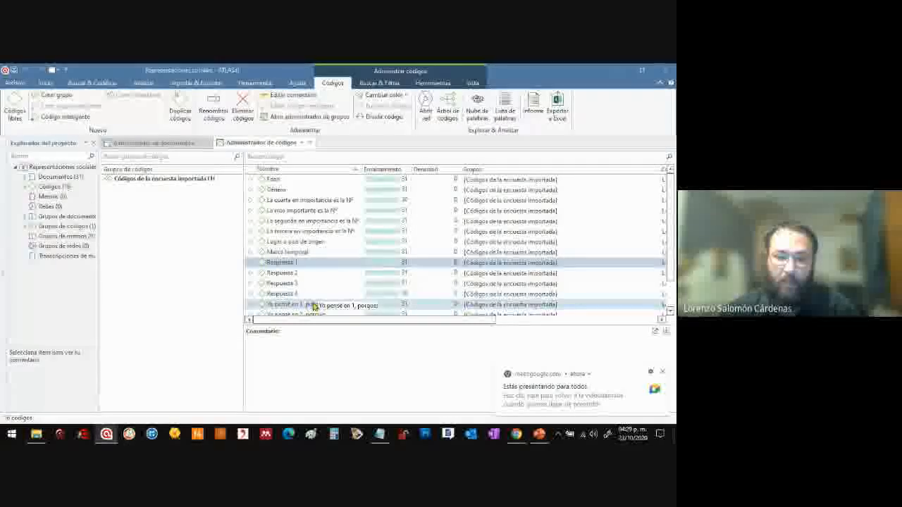
pyautogui.keyDown('ctrl'); pyautogui.click(325, 276); pyautogui.keyUp('ctrl')
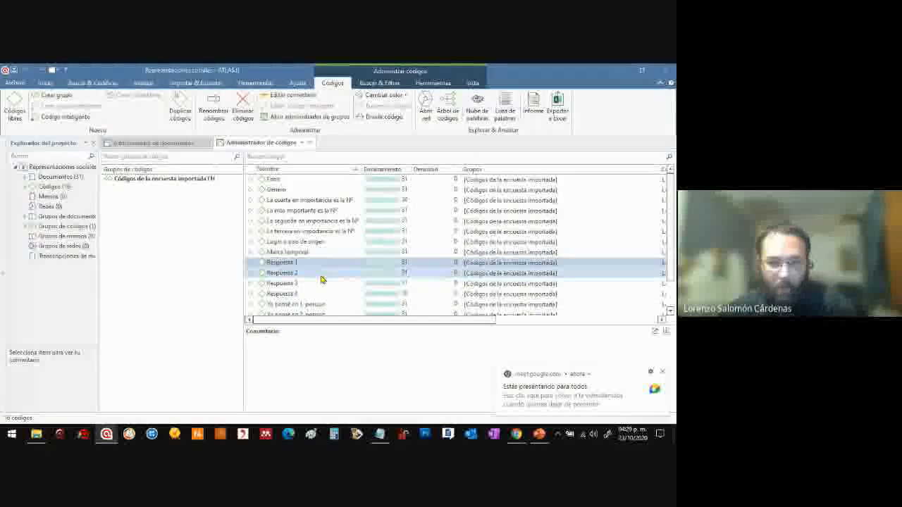
pyautogui.click(288, 262)
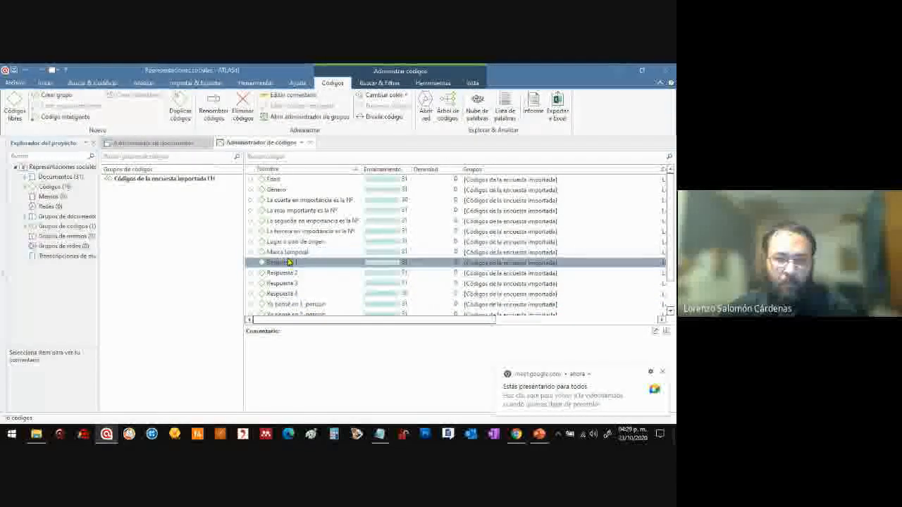
pyautogui.doubleClick(287, 265)
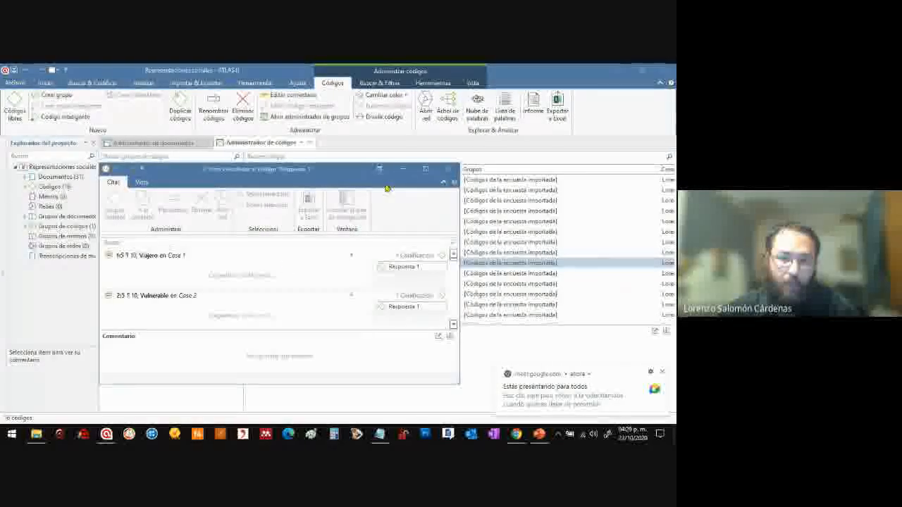
# Reposition and enlarge the Respuesta 1 quotations window, select the "Ser humano" quotation from Case 3, and close the window
pyautogui.moveTo(329, 171); pyautogui.dragTo(322, 126)
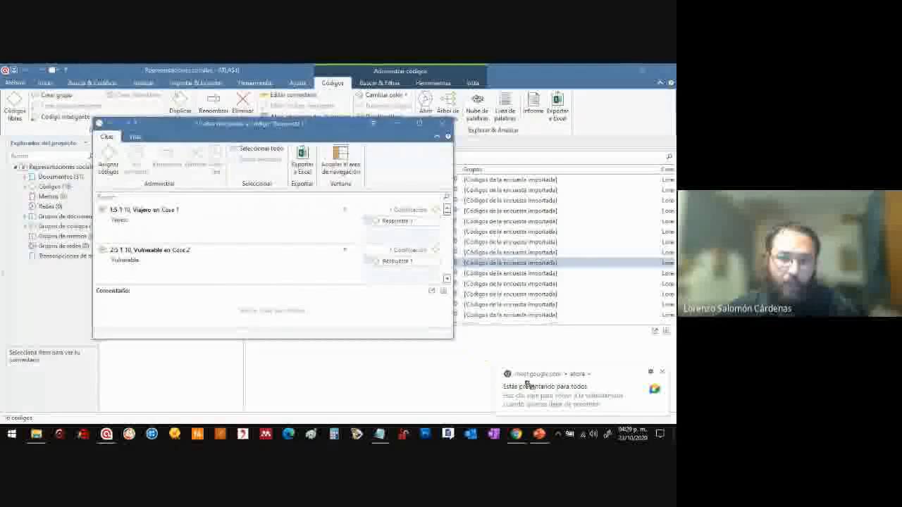
pyautogui.moveTo(543, 395); pyautogui.dragTo(543, 396)
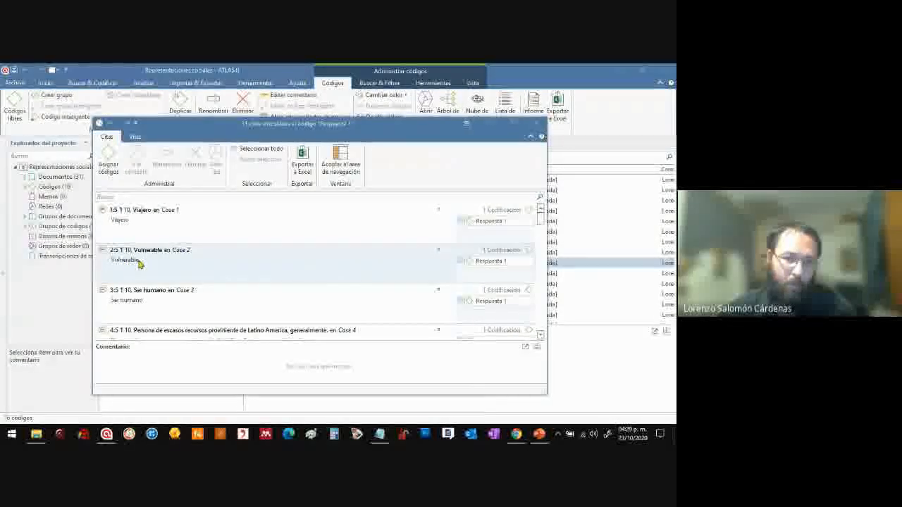
pyautogui.click(131, 303)
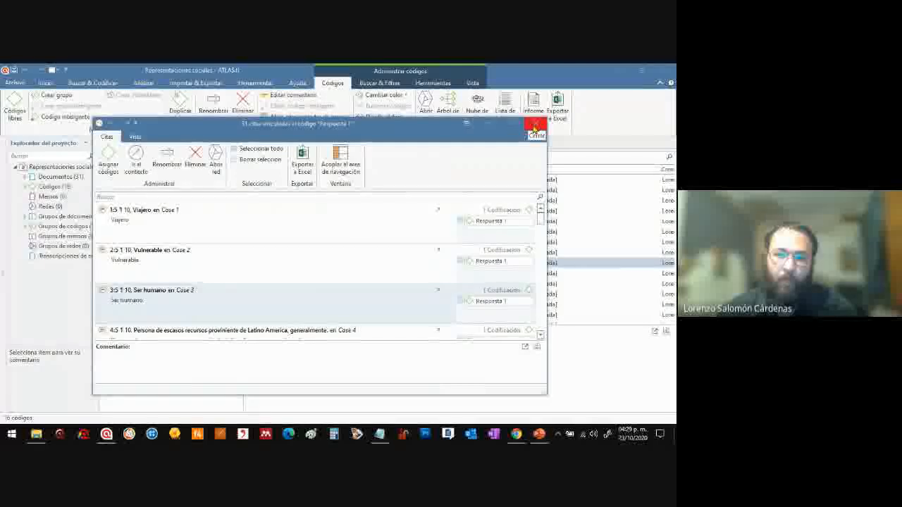
pyautogui.click(532, 129)
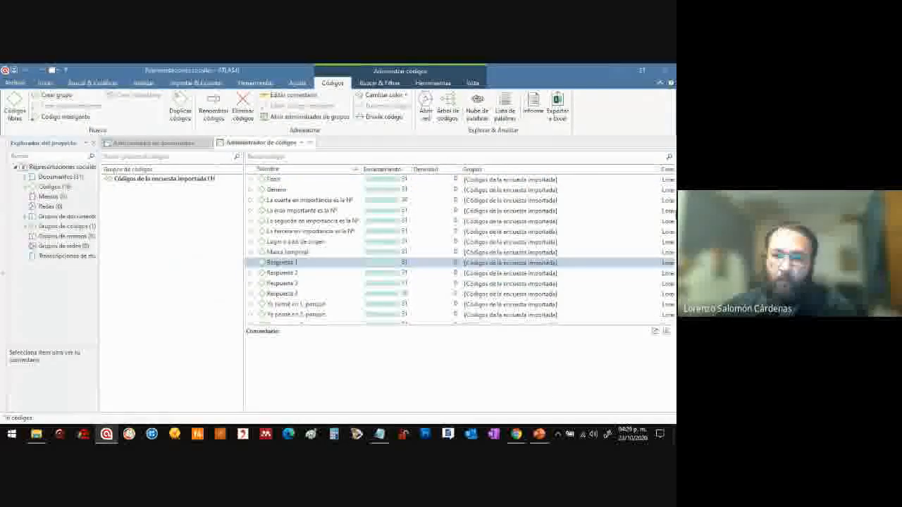
# Generate a word cloud from the quotations linked to the Respuesta 1 code
pyautogui.scroll(-1, 670, 248)
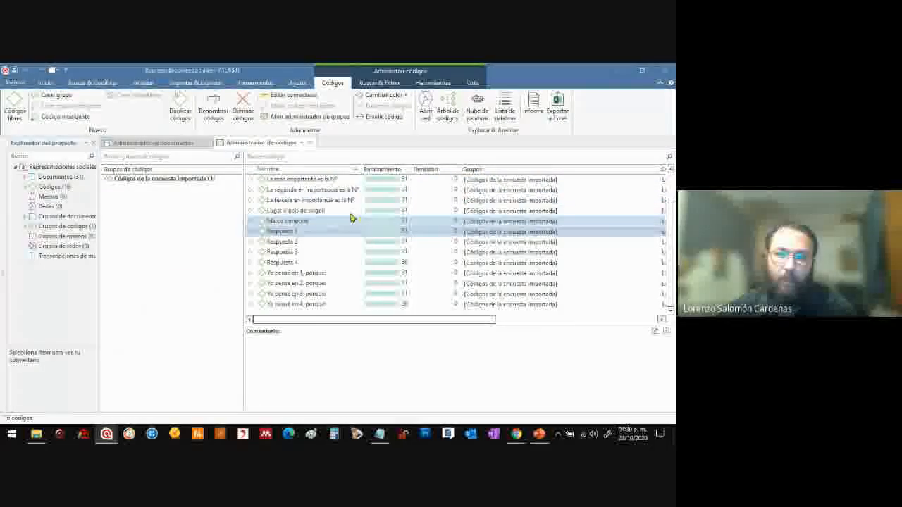
pyautogui.scroll(1, 352, 216)
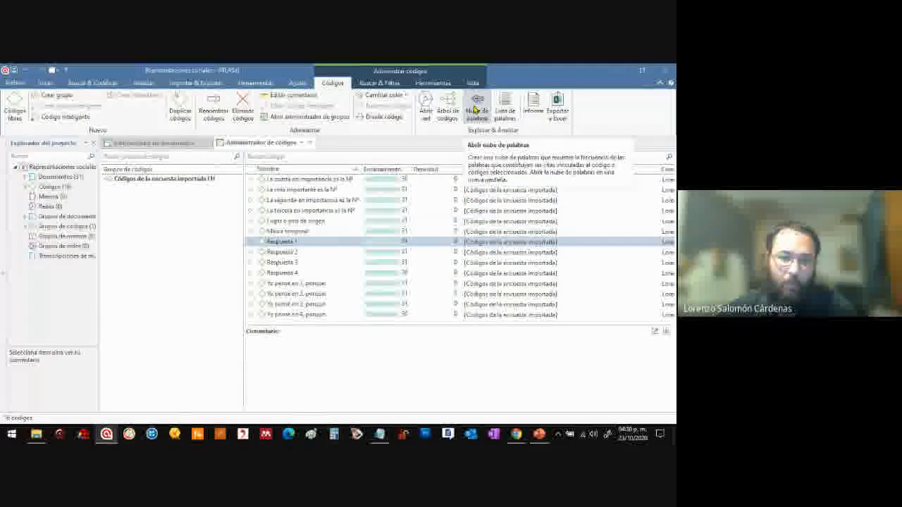
pyautogui.click(473, 111)
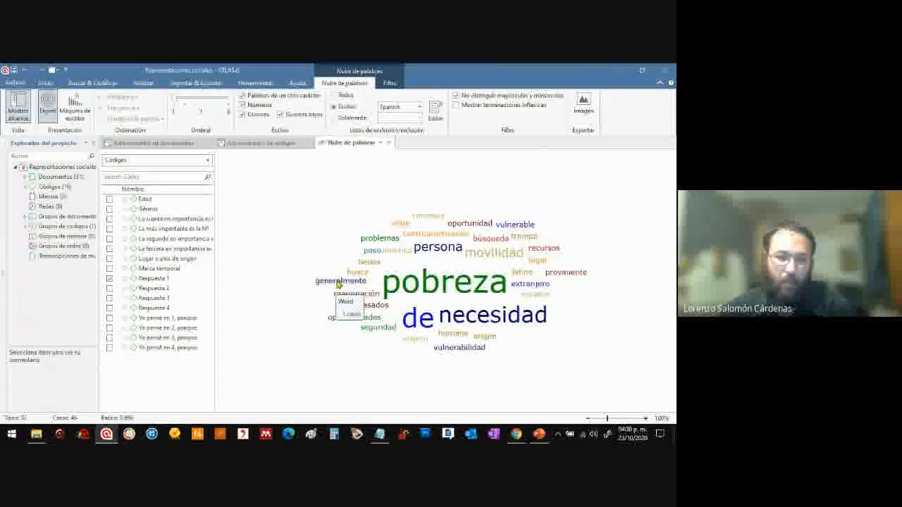
# Look up the occurrences of "pobreza" from the word cloud, read through the search results and close them
pyautogui.click(432, 284)
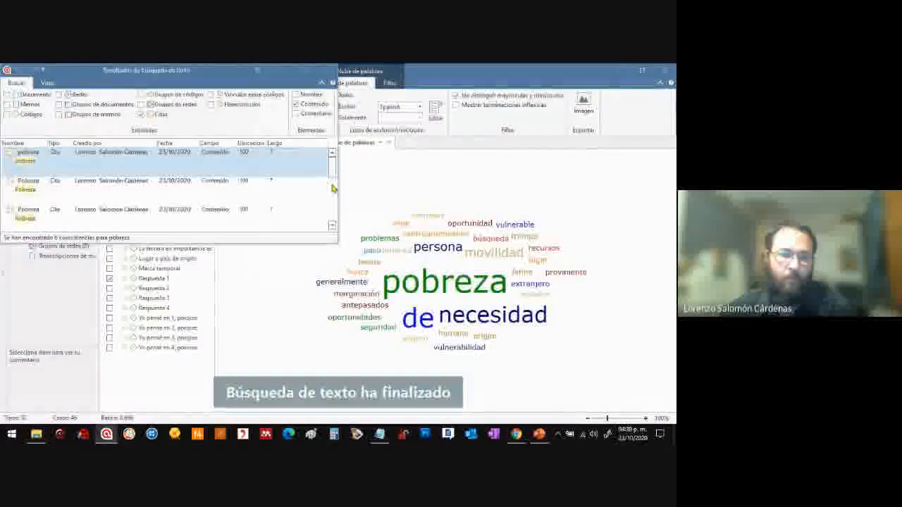
pyautogui.moveTo(332, 169); pyautogui.dragTo(332, 216)
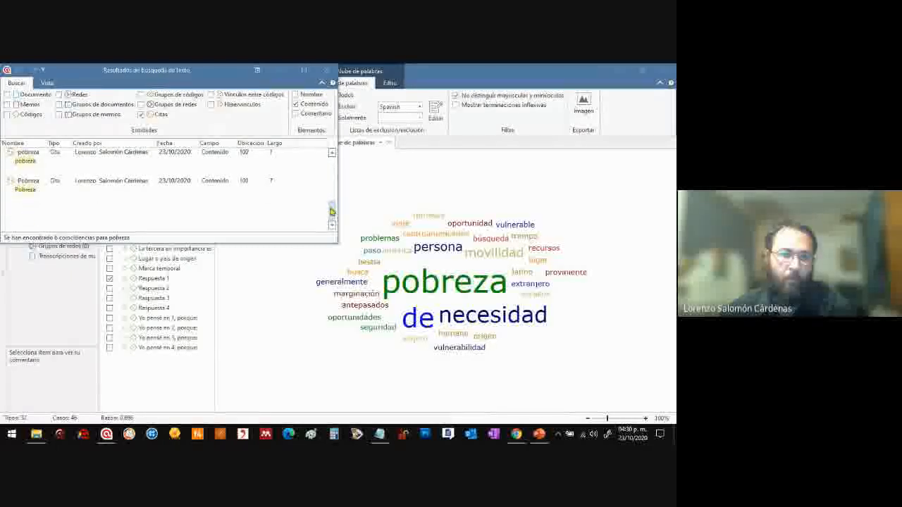
pyautogui.click(328, 70)
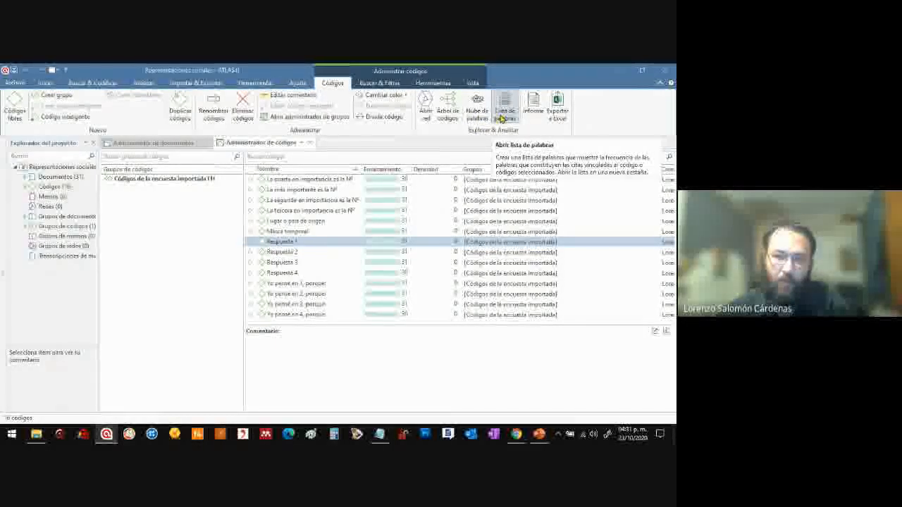
# Select Respuesta 2 and Respuesta 3 in turn, view the imported cases in the document manager and return to the code manager
pyautogui.click(503, 117)
pyautogui.click(296, 252)
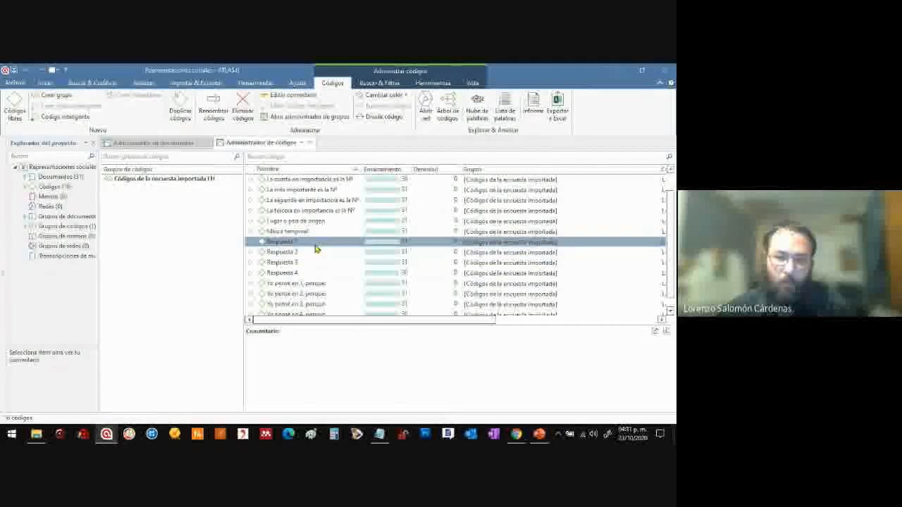
pyautogui.click(311, 263)
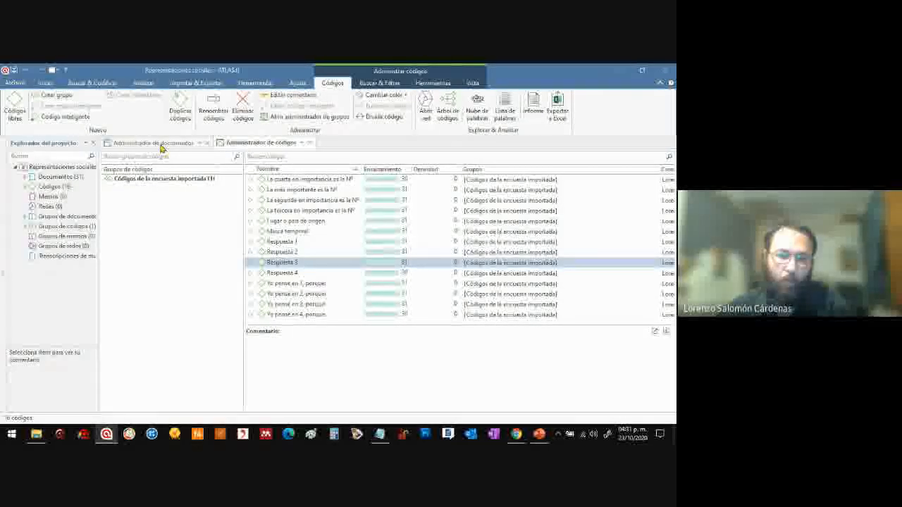
pyautogui.click(161, 143)
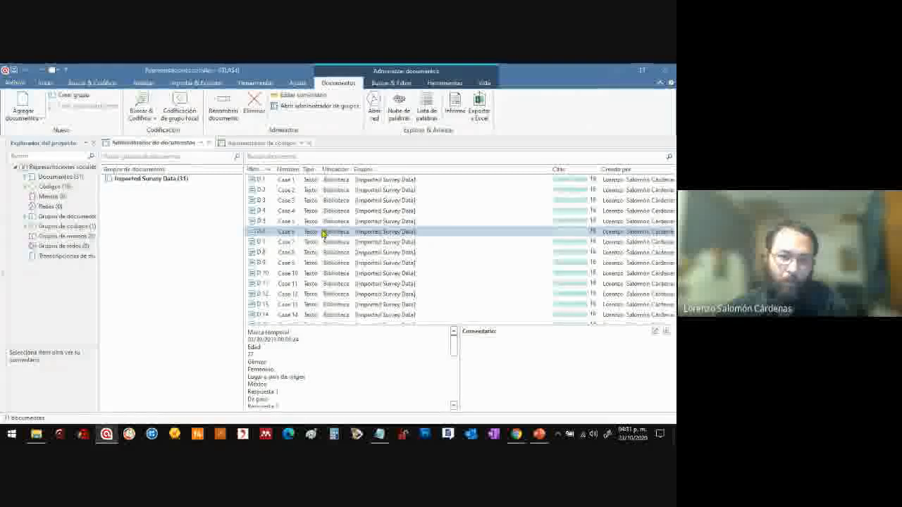
pyautogui.click(262, 143)
# Open the word list for the Respuesta 1 code, sort it by word length and widen the Frecuencia column
pyautogui.click(311, 243)
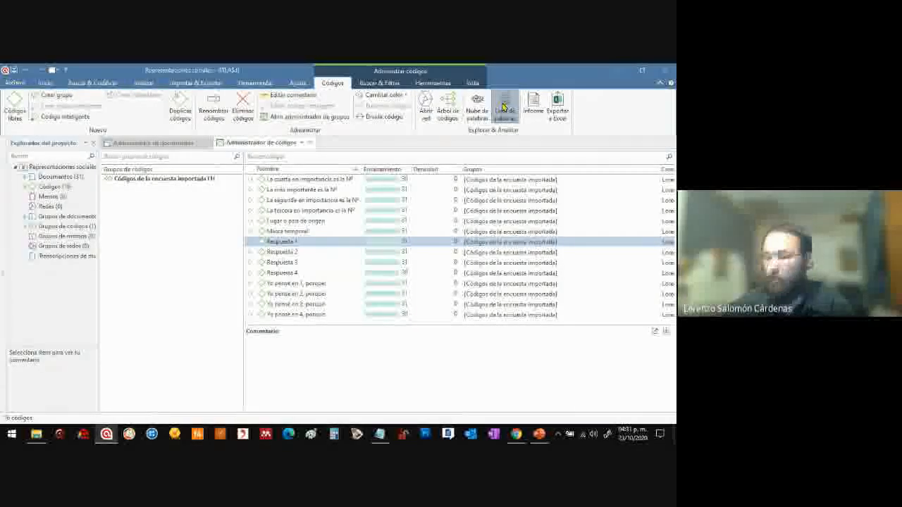
pyautogui.click(503, 107)
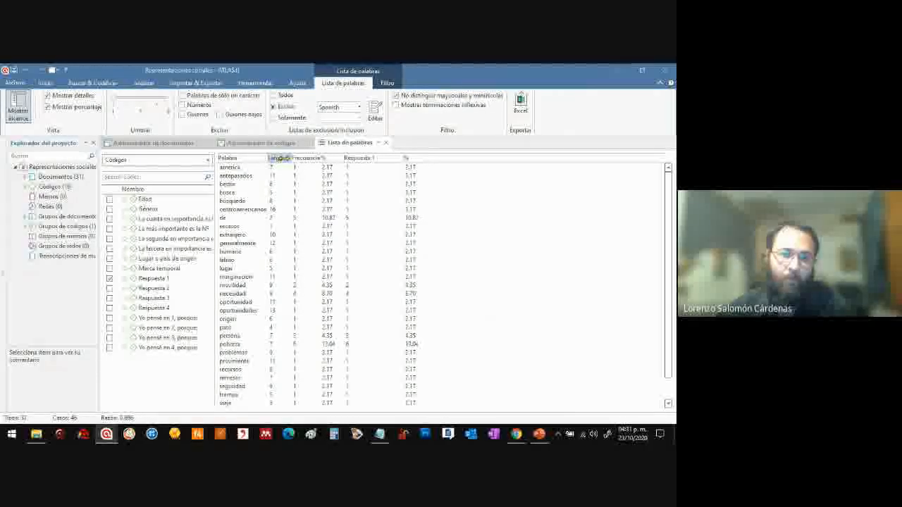
pyautogui.click(291, 159)
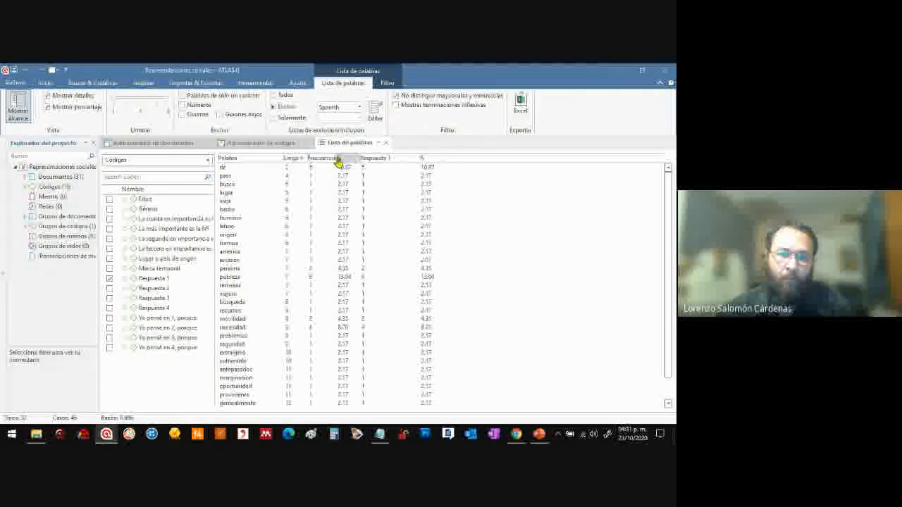
pyautogui.moveTo(337, 158); pyautogui.dragTo(354, 158)
pyautogui.click(289, 169)
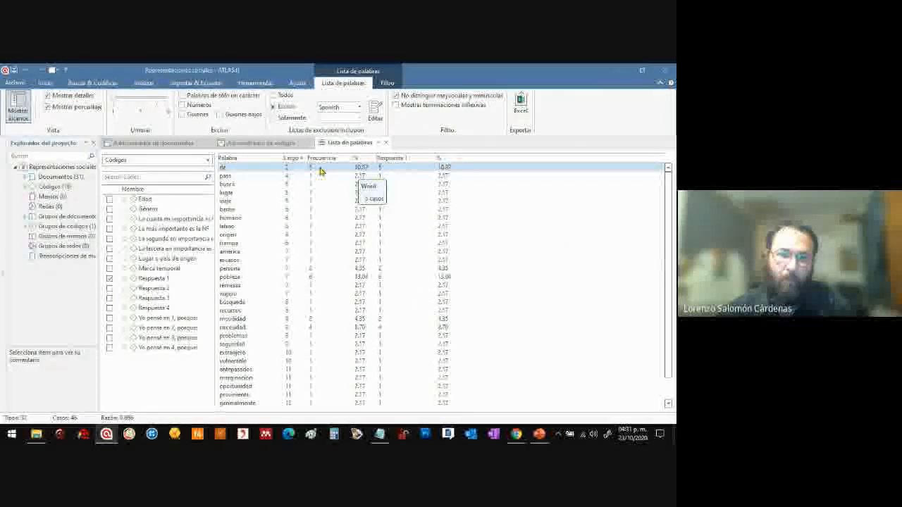
# Sort the Respuesta 1 word list by frequency, from highest to lowest
pyautogui.click(324, 169)
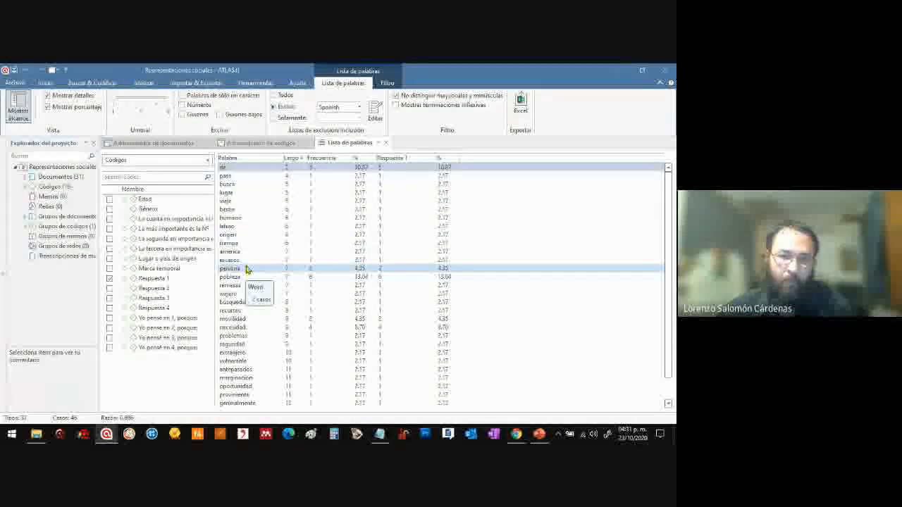
pyautogui.click(329, 161)
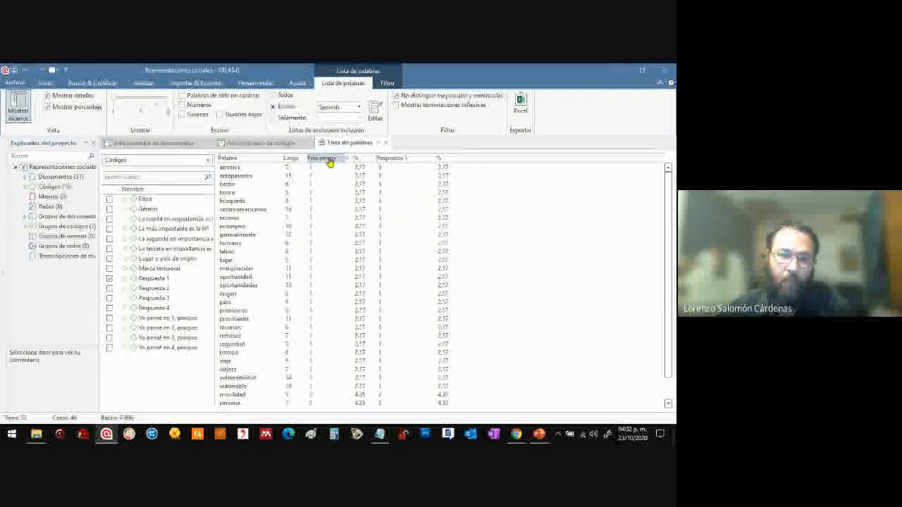
pyautogui.click(329, 160)
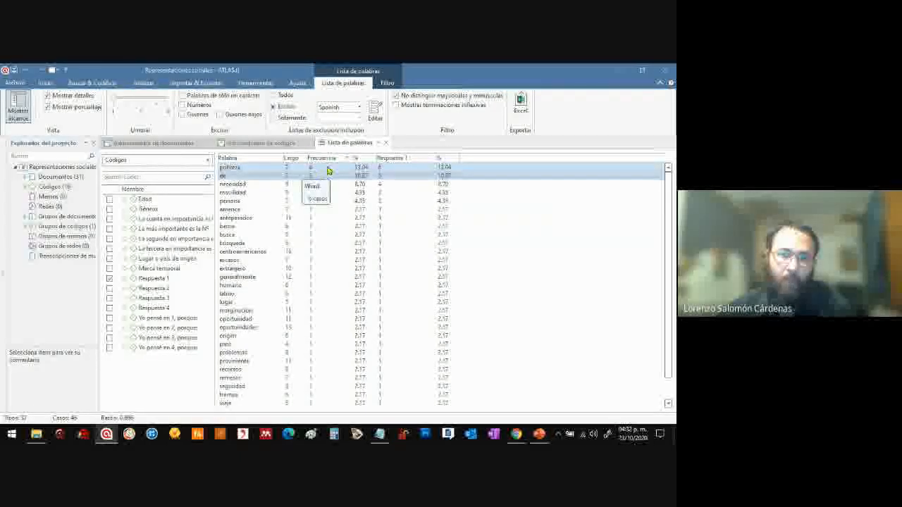
# Add the word "de" to the exclusion list and sort the updated word list by descending frequency again
pyautogui.click(236, 176)
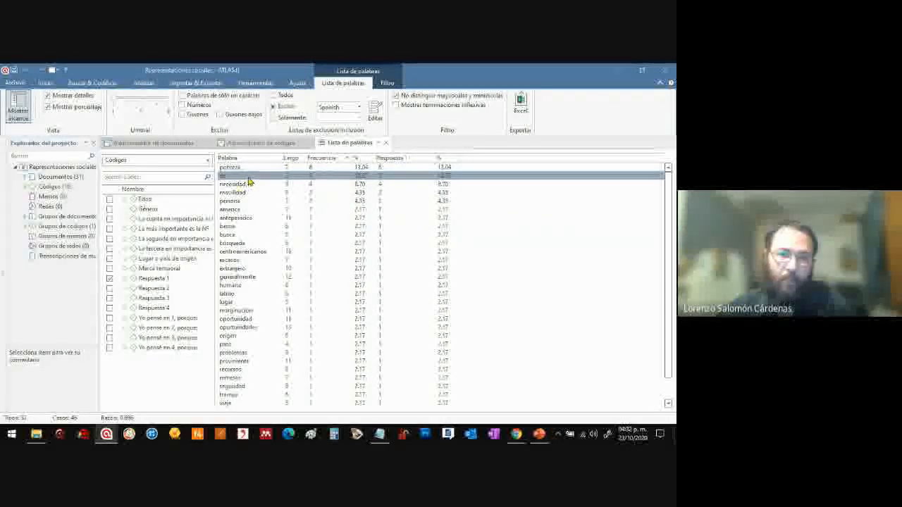
pyautogui.rightClick(247, 180)
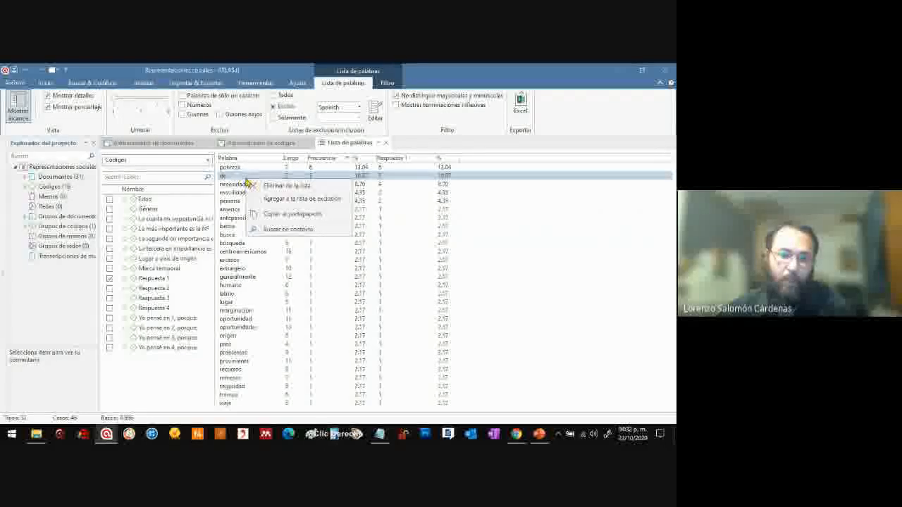
pyautogui.click(279, 199)
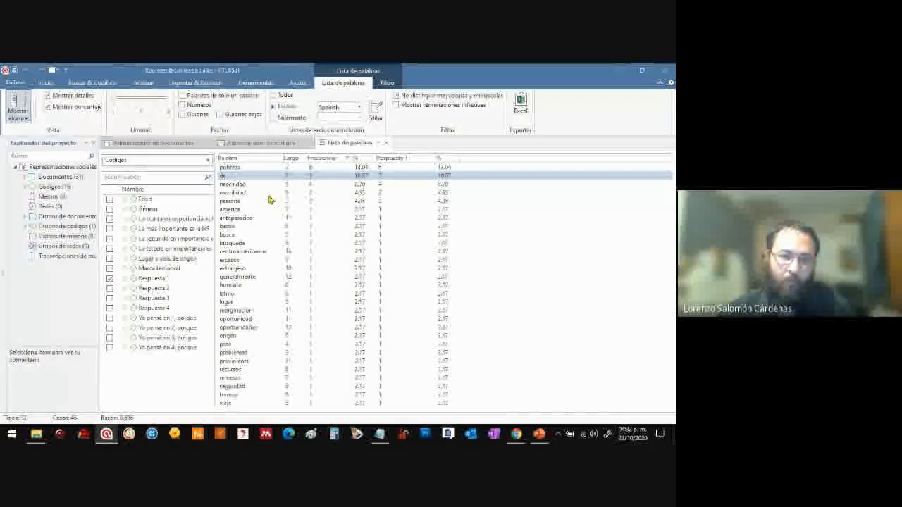
pyautogui.click(303, 160)
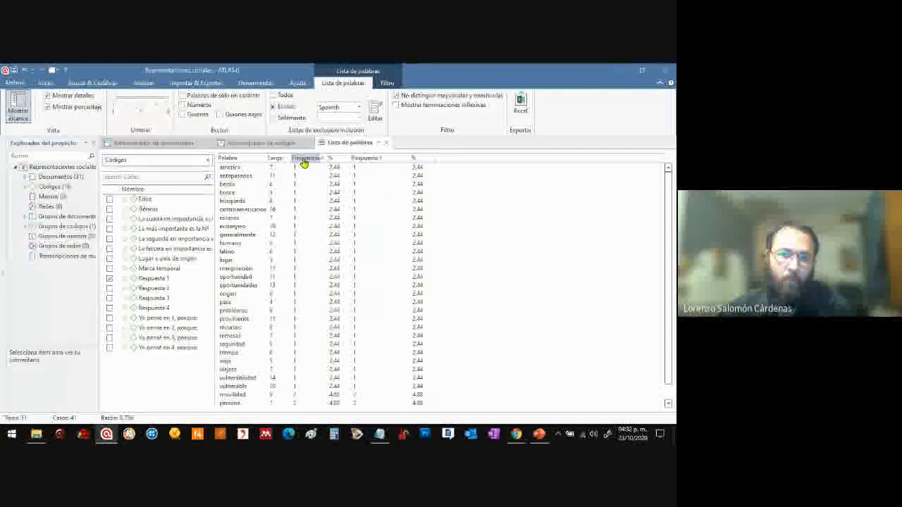
pyautogui.click(303, 162)
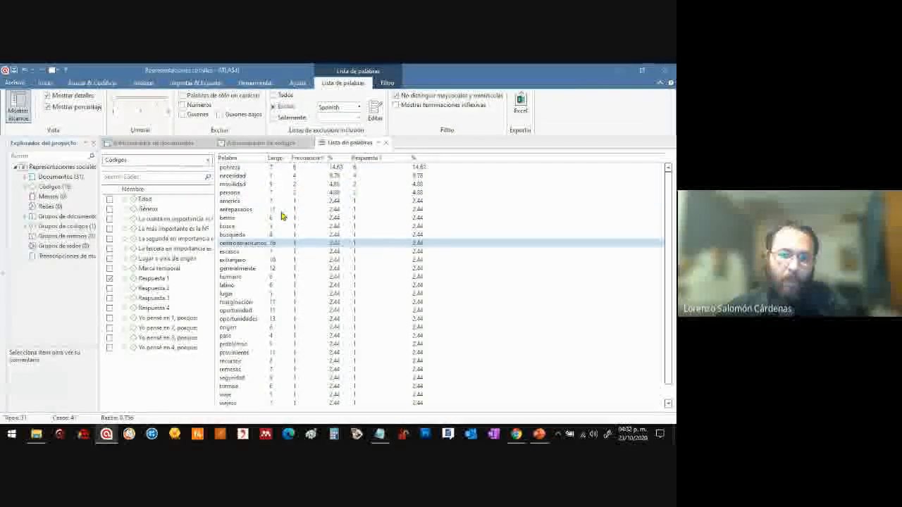
# Examine the top entries of the Respuesta 1 word list, from "pobreza" and "necesidad" down to "antepasados", with their frequencies
pyautogui.click(302, 170)
pyautogui.click(299, 218)
pyautogui.click(302, 235)
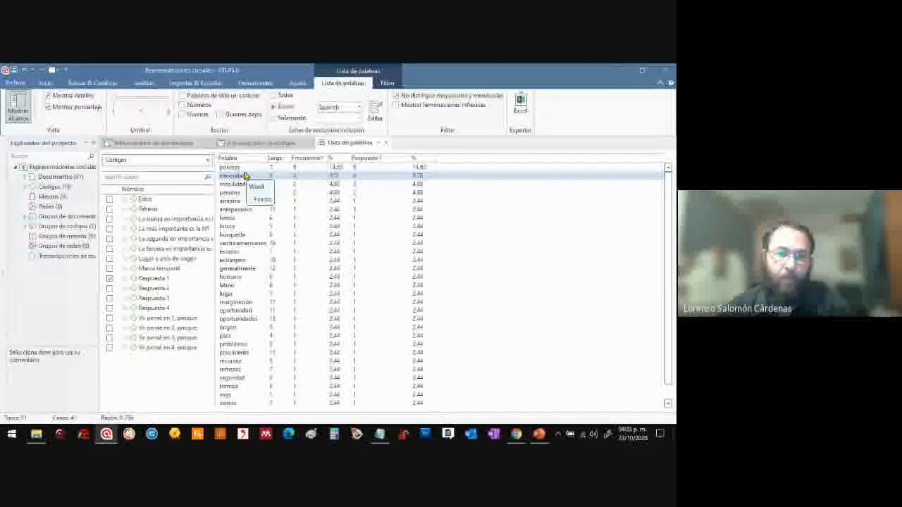
pyautogui.click(246, 169)
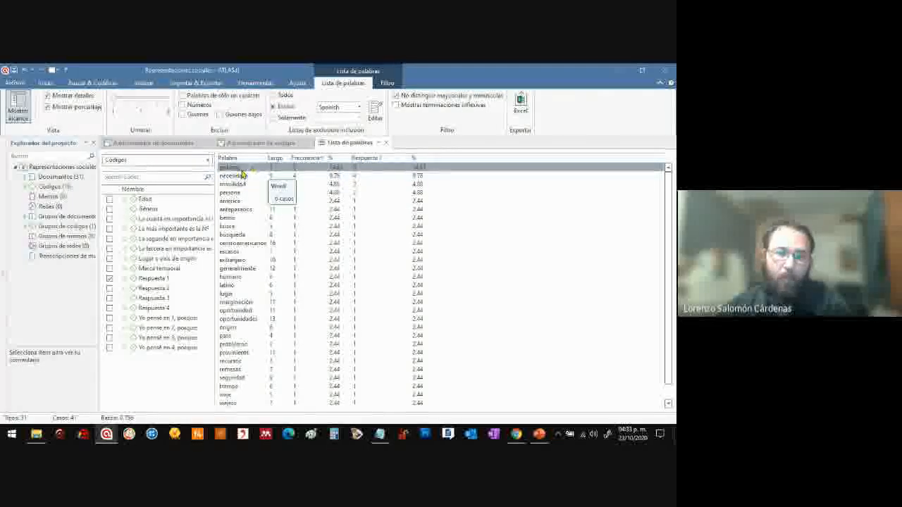
pyautogui.click(245, 177)
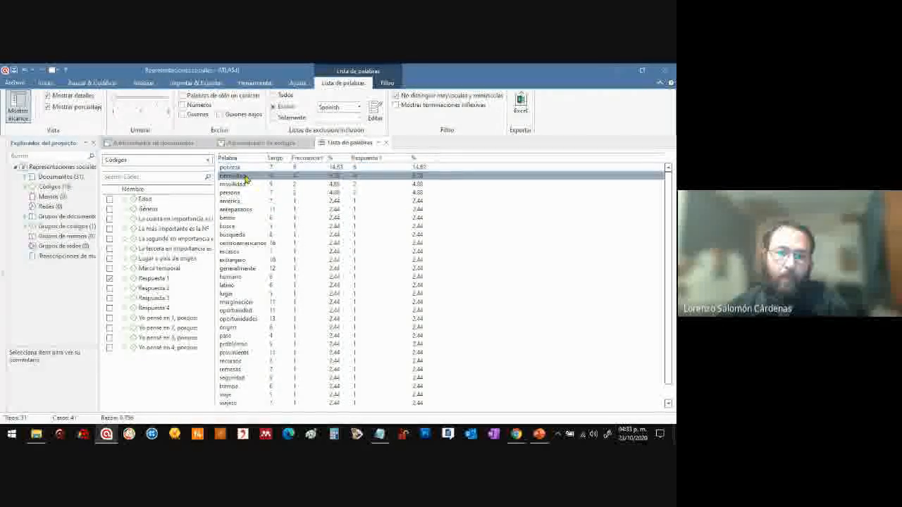
pyautogui.click(305, 170)
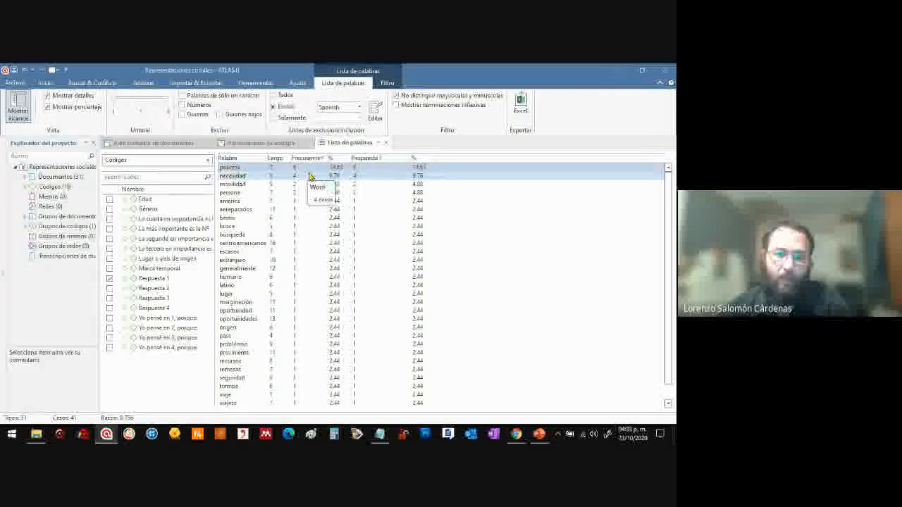
pyautogui.click(310, 176)
pyautogui.click(308, 184)
pyautogui.click(309, 192)
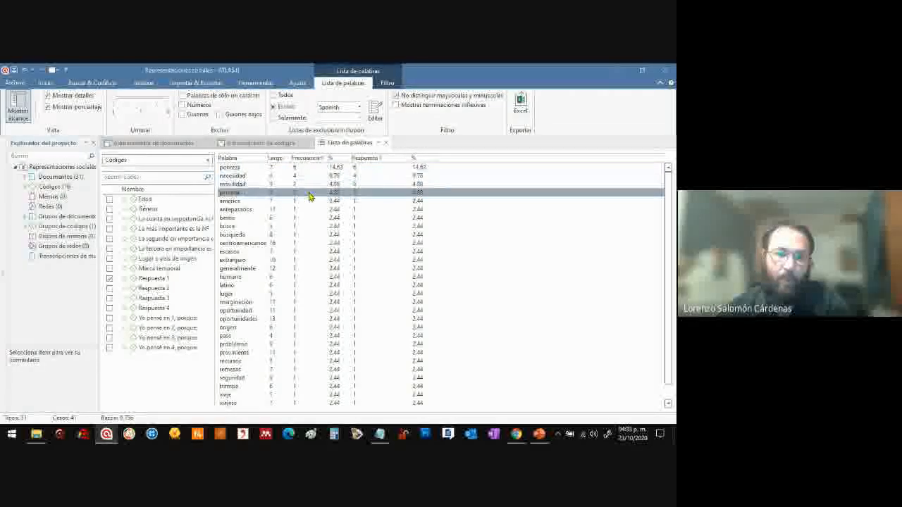
pyautogui.click(308, 202)
pyautogui.click(310, 211)
pyautogui.moveTo(310, 213); pyautogui.dragTo(307, 201)
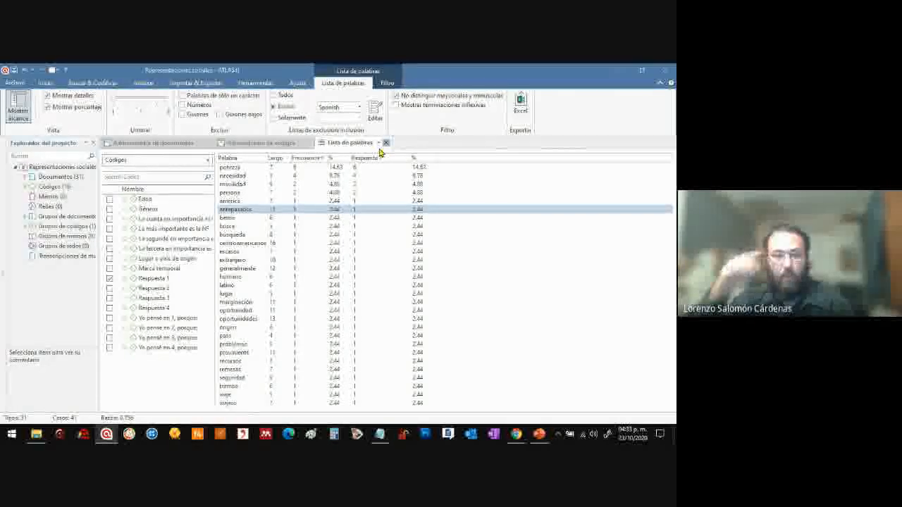
# Close the word list and open the document Case 2 from the document manager
pyautogui.click(385, 143)
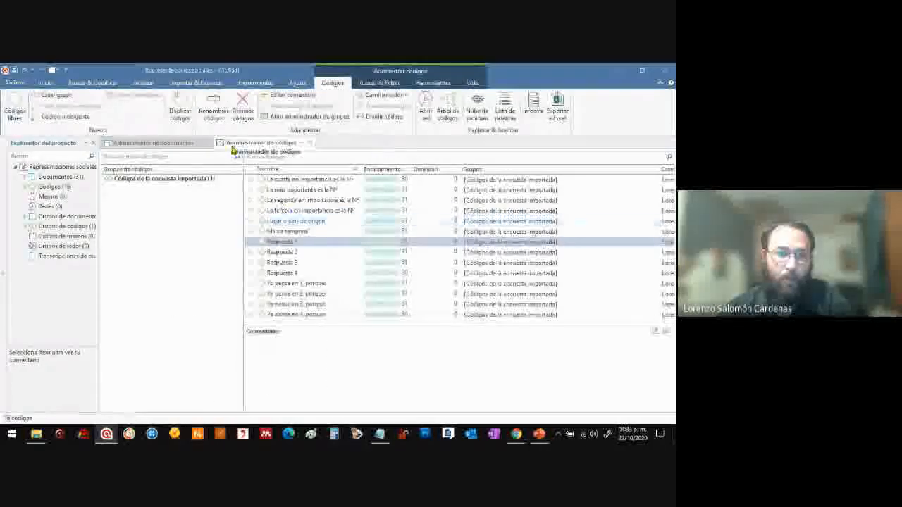
pyautogui.click(163, 144)
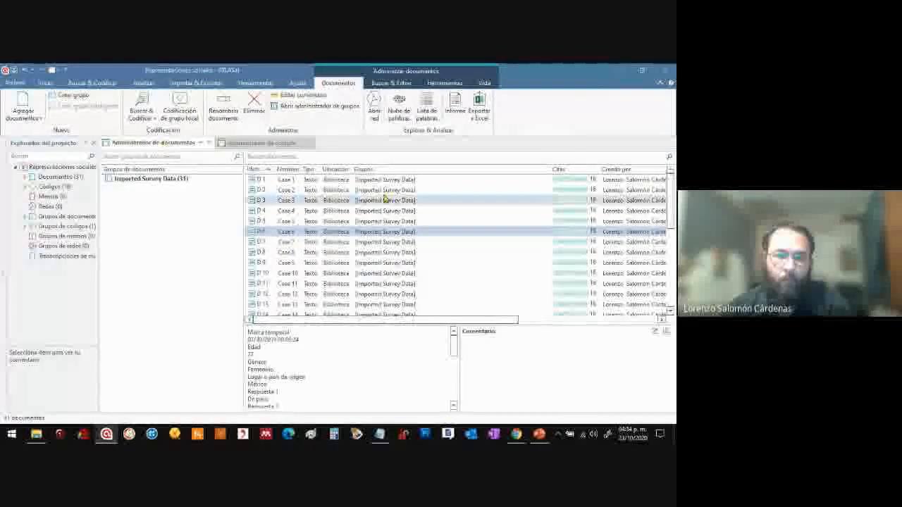
pyautogui.click(312, 181)
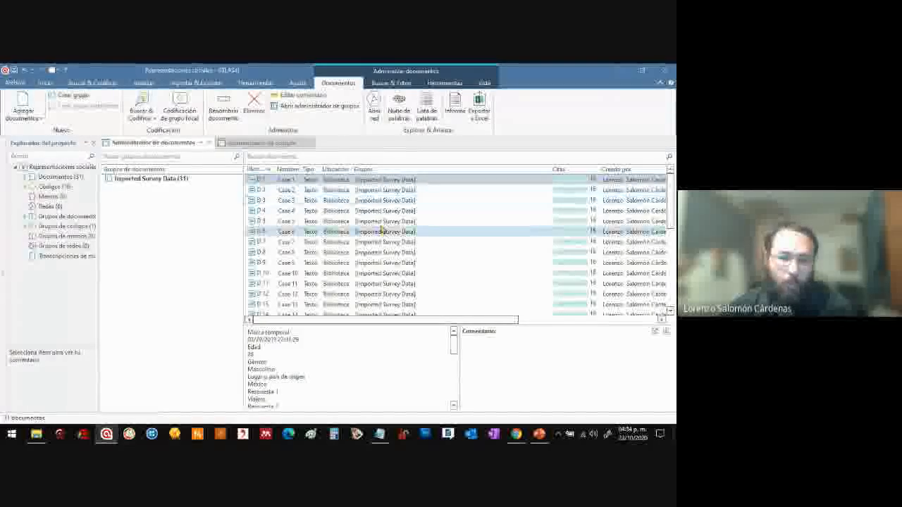
pyautogui.moveTo(670, 187)
pyautogui.mouseDown()
pyautogui.moveTo(671, 209)
pyautogui.moveTo(670, 185)
pyautogui.mouseUp()
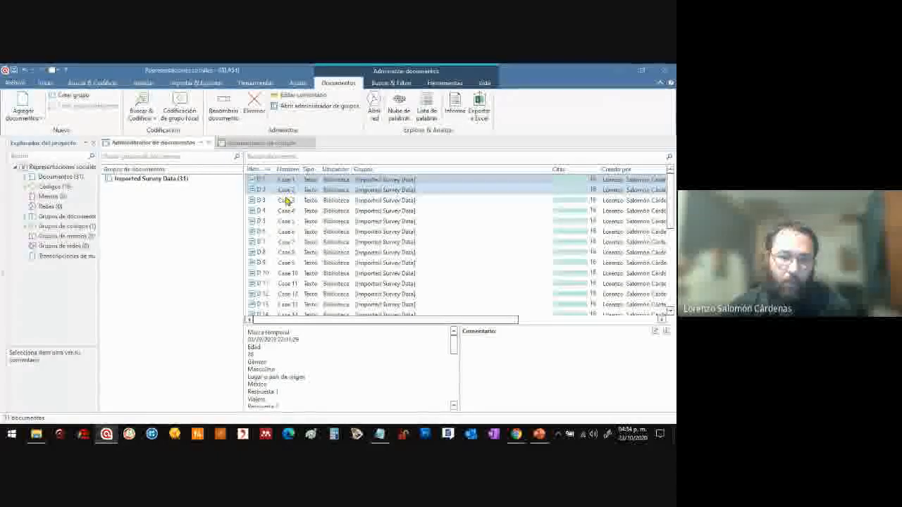
pyautogui.click(286, 192)
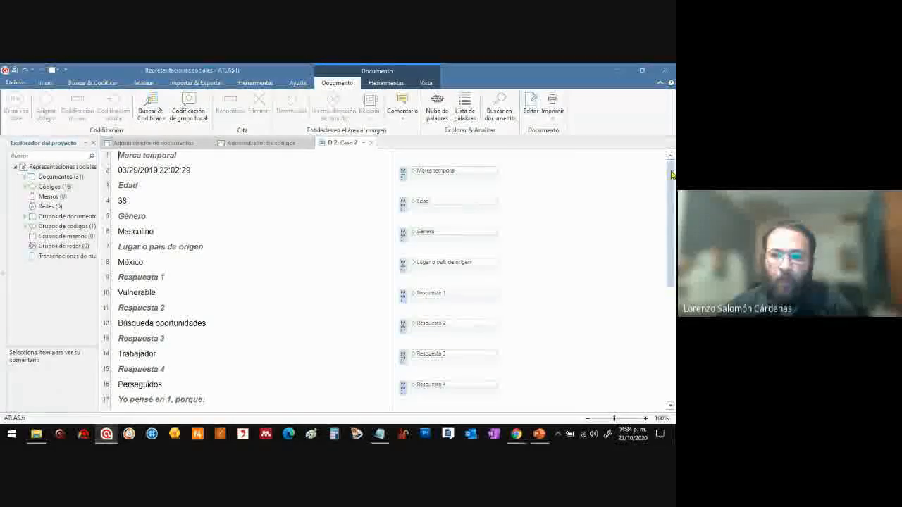
# Review the answers in Case 2 and highlight the quotation coded with Respuesta 1
pyautogui.scroll(-3, 670, 175)
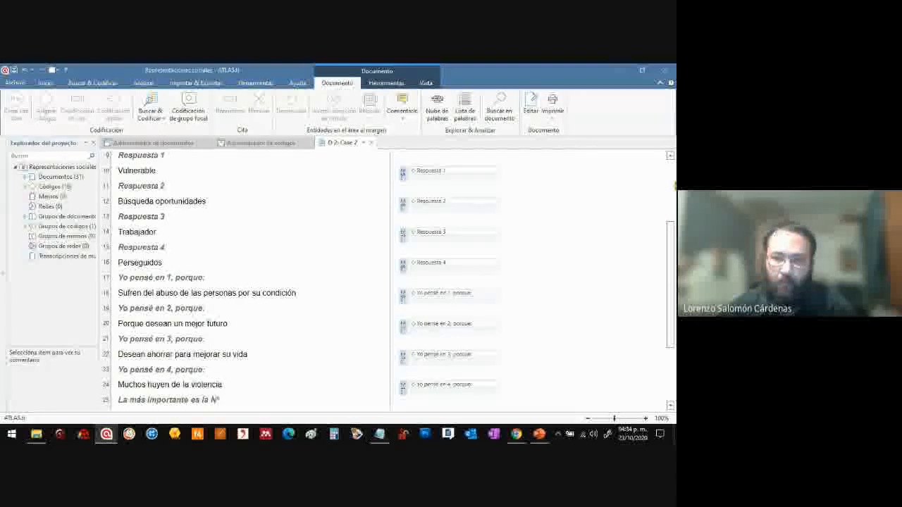
pyautogui.moveTo(670, 225); pyautogui.dragTo(671, 213)
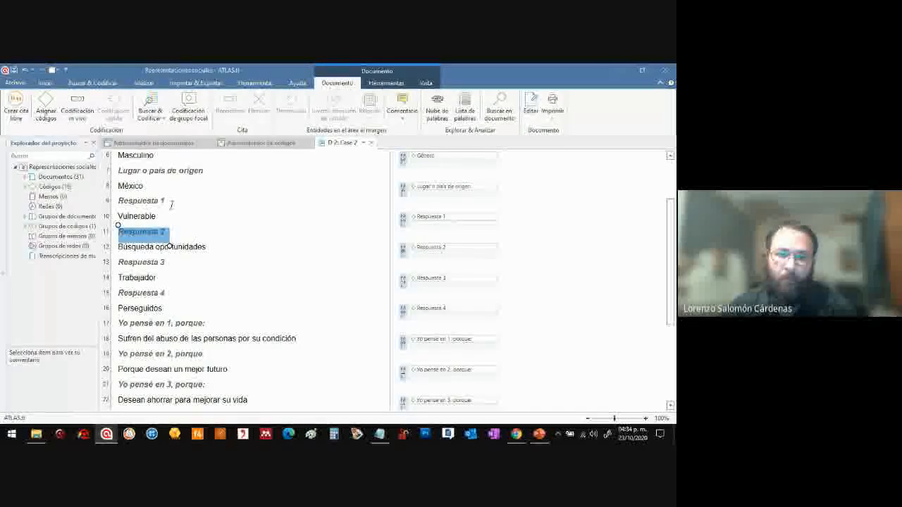
pyautogui.moveTo(171, 204); pyautogui.dragTo(119, 201)
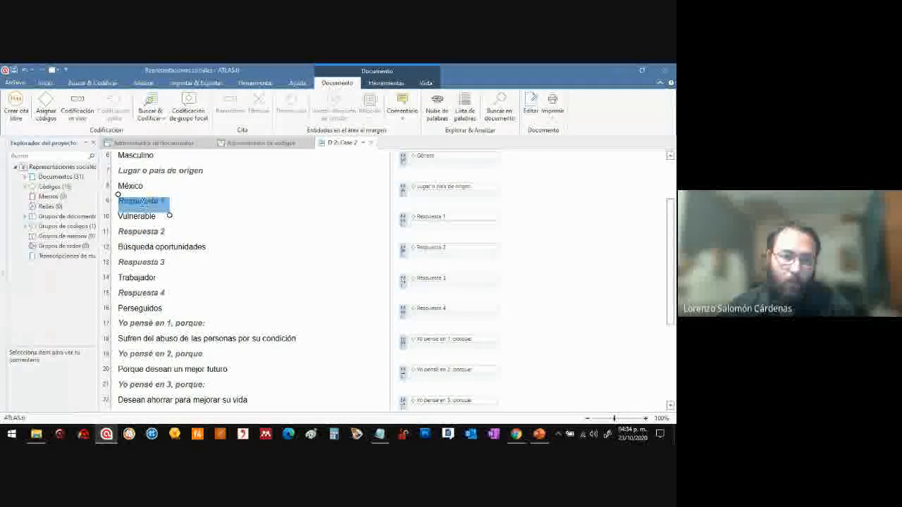
pyautogui.click(451, 227)
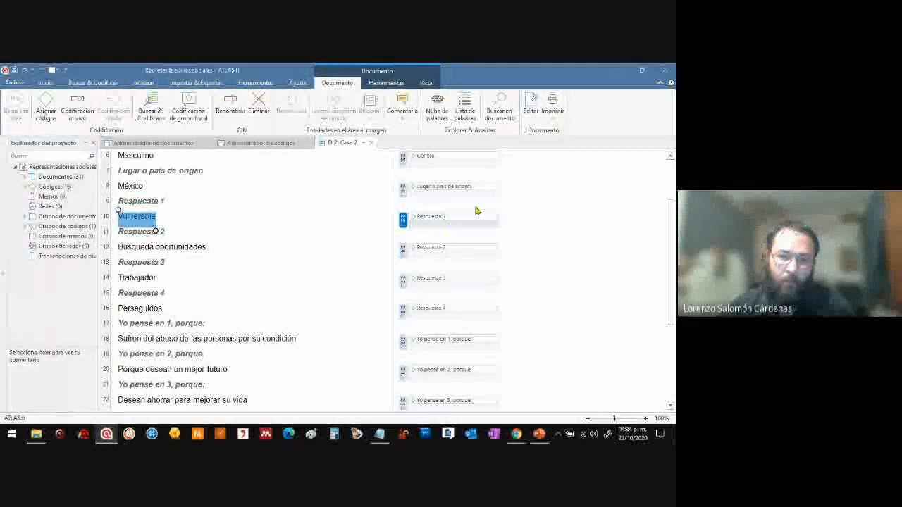
pyautogui.click(523, 225)
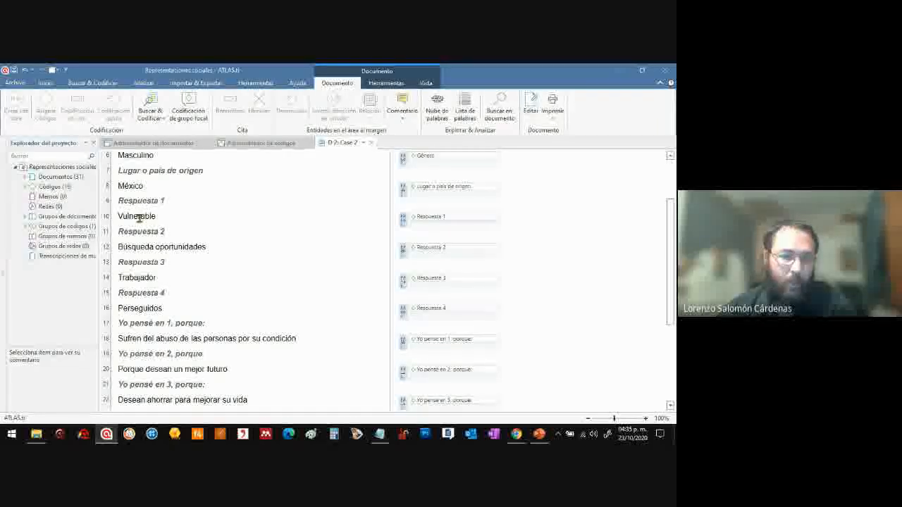
# Select the answer "Vulnerable" under Respuesta 1 in Case 2 and start assigning codes to it
pyautogui.moveTo(120, 215); pyautogui.dragTo(159, 216)
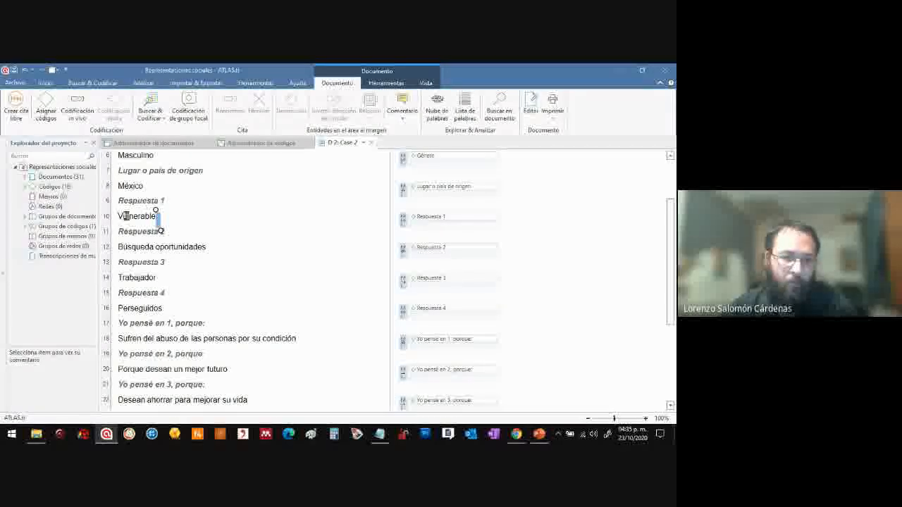
pyautogui.moveTo(119, 216); pyautogui.dragTo(156, 216)
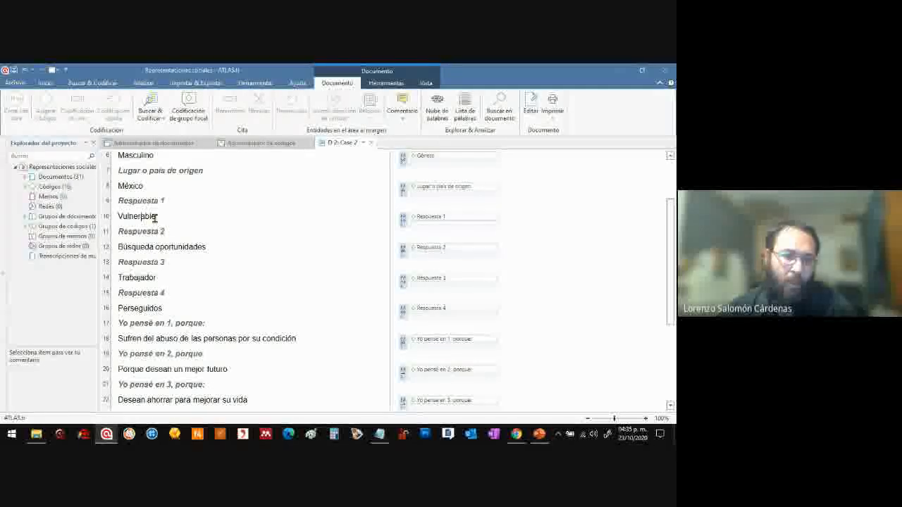
pyautogui.moveTo(118, 217); pyautogui.dragTo(131, 217)
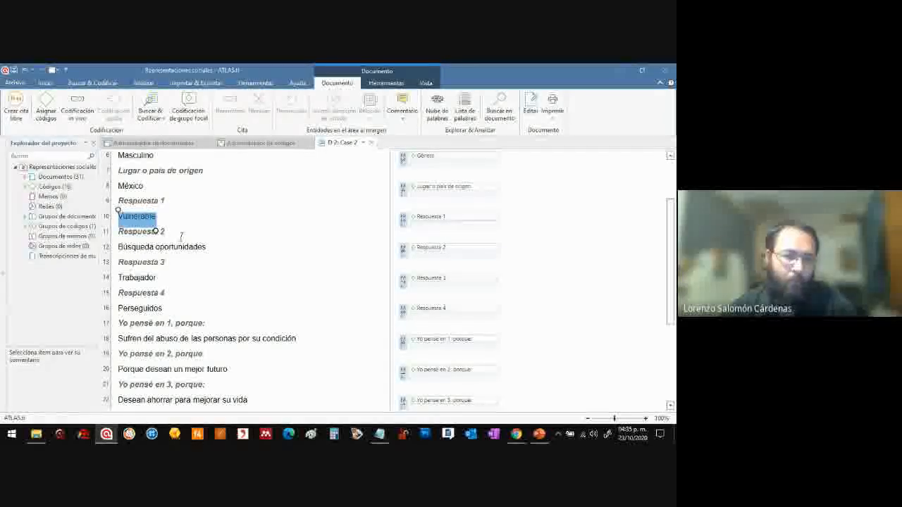
pyautogui.click(119, 216)
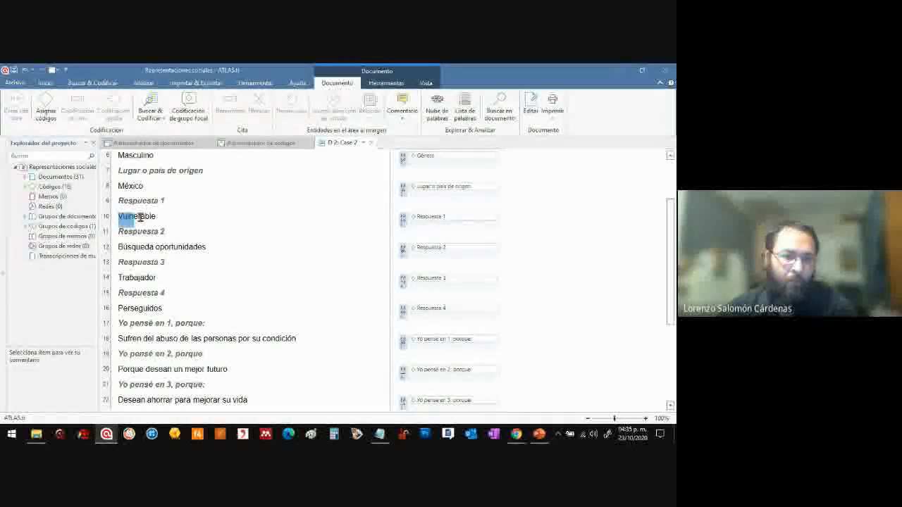
pyautogui.moveTo(141, 218); pyautogui.dragTo(159, 217)
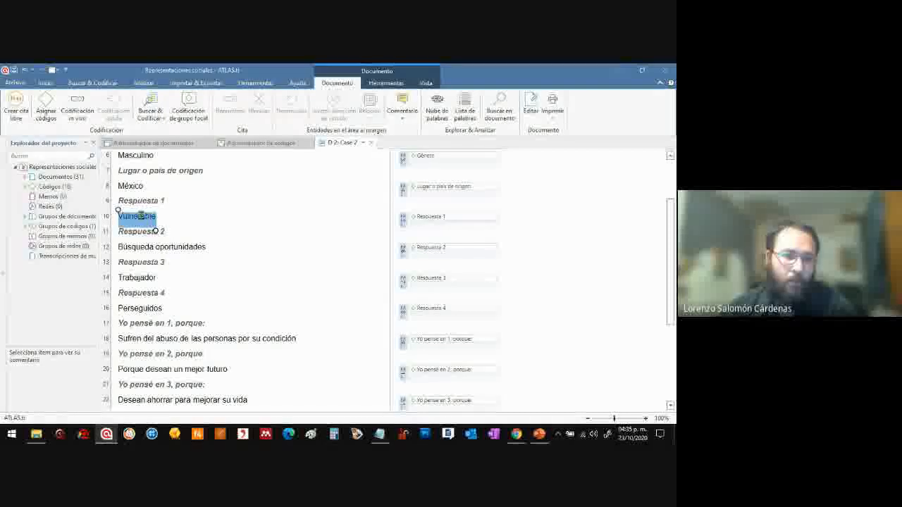
pyautogui.rightClick(142, 217)
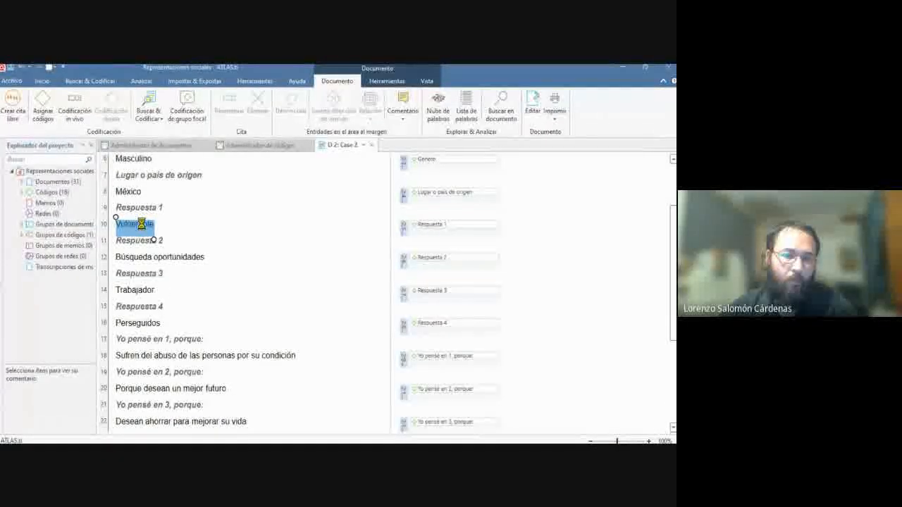
pyautogui.rightClick(142, 223)
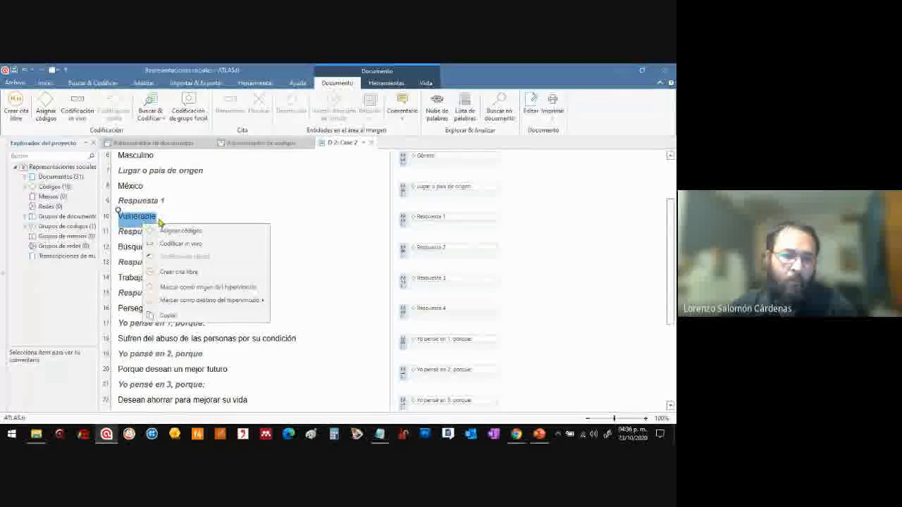
pyautogui.click(236, 231)
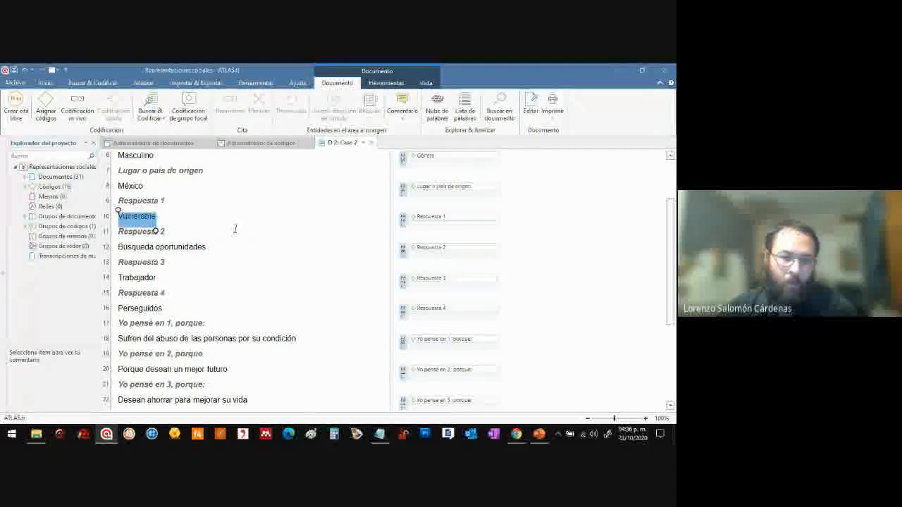
# Create the new code "Vulnerabilidad", assign it to the "Vulnerable" quotation and close the coding dialog
pyautogui.moveTo(230, 187); pyautogui.dragTo(391, 171)
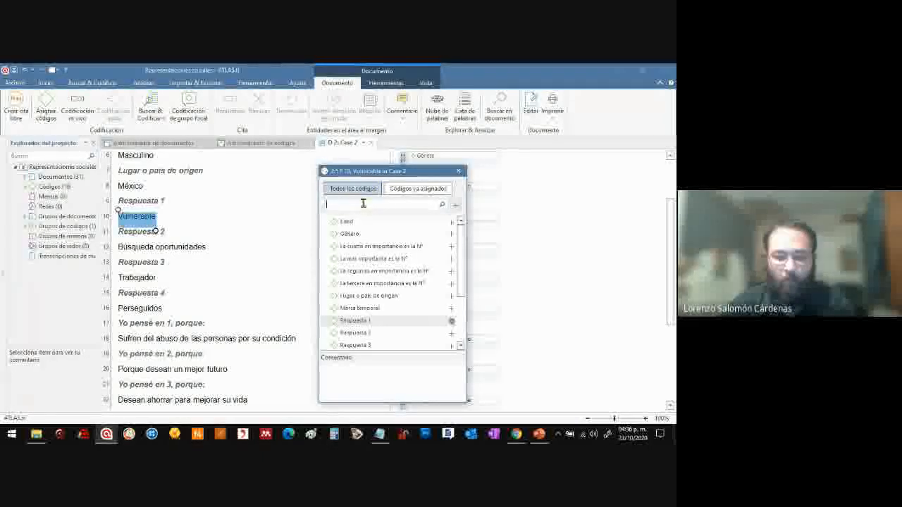
pyautogui.write('vu')
pyautogui.press('BackSpace')
pyautogui.write('ulnere')
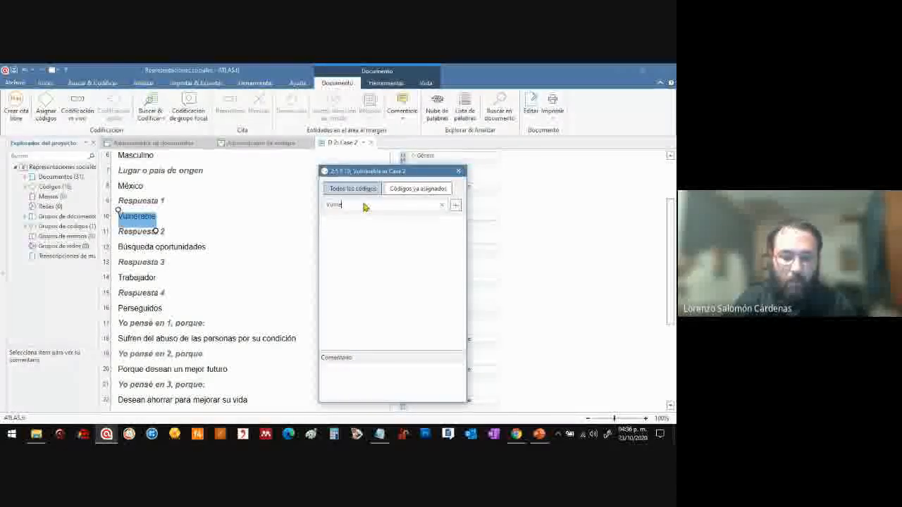
pyautogui.write('bilidad')
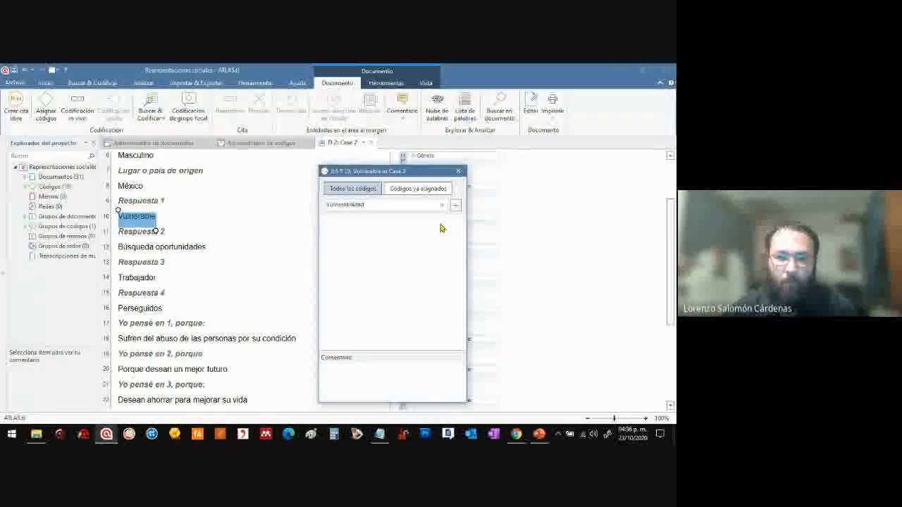
pyautogui.press('Return')
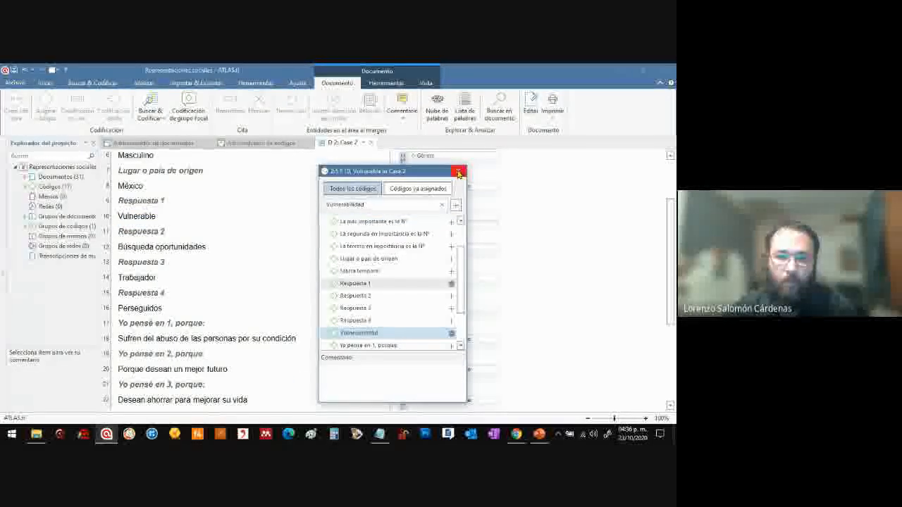
pyautogui.click(458, 172)
# Review the codes beside "Vulnerable" and compare that answer with its explanation under "Yo pensé en 1, porque:"
pyautogui.moveTo(670, 214); pyautogui.dragTo(670, 243)
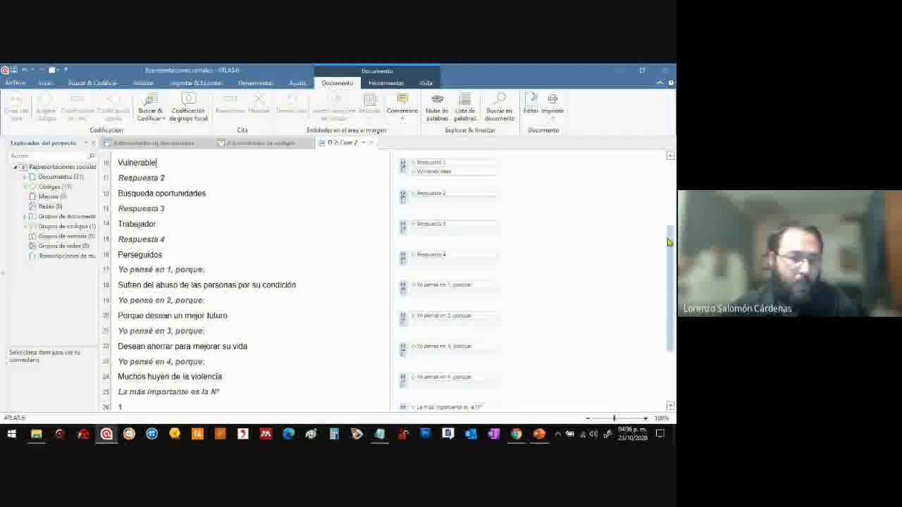
pyautogui.moveTo(670, 243); pyautogui.dragTo(671, 227)
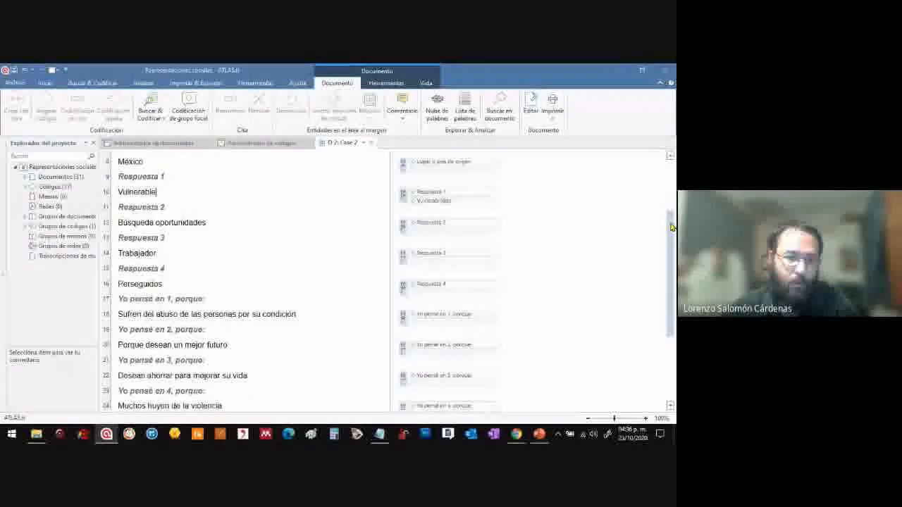
pyautogui.moveTo(671, 227); pyautogui.dragTo(670, 224)
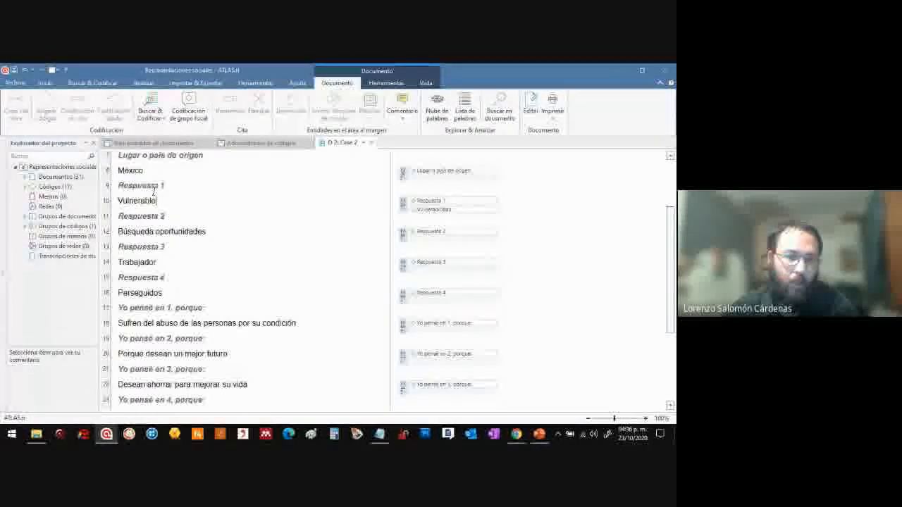
pyautogui.moveTo(156, 201); pyautogui.dragTo(118, 204)
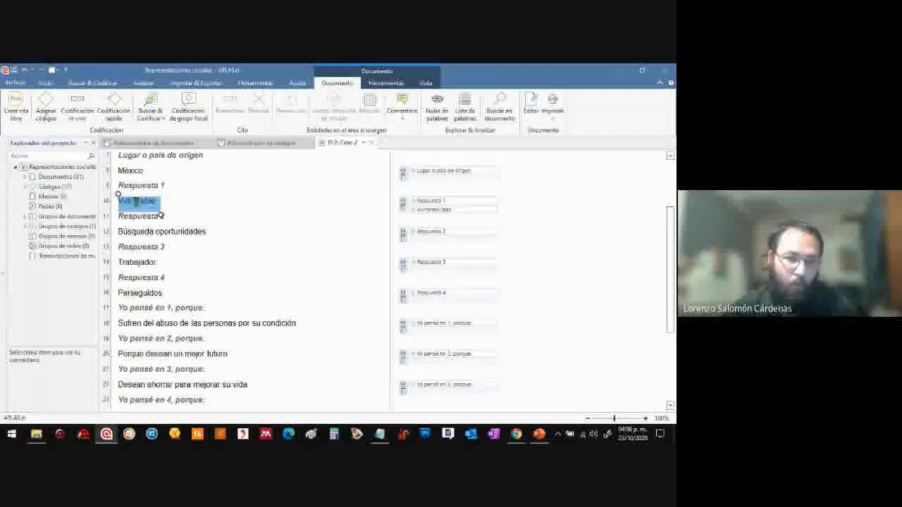
pyautogui.click(119, 322)
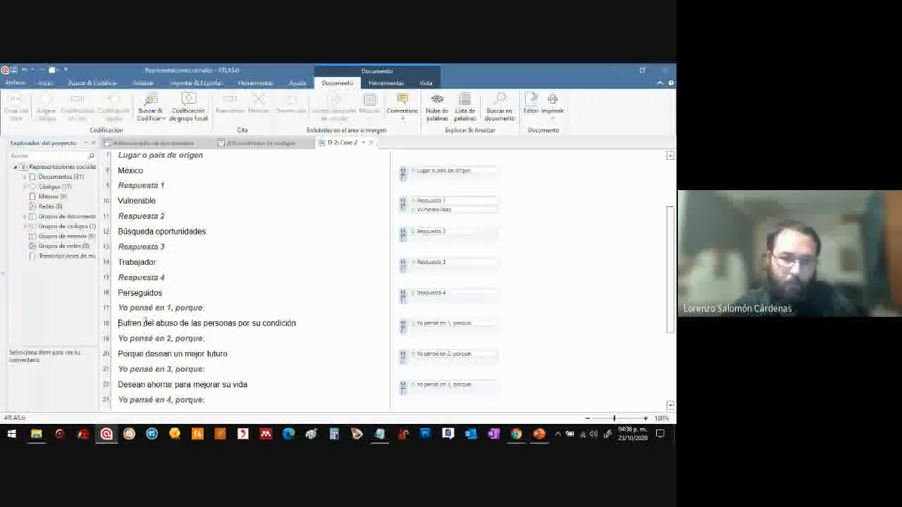
pyautogui.moveTo(200, 305); pyautogui.dragTo(203, 308)
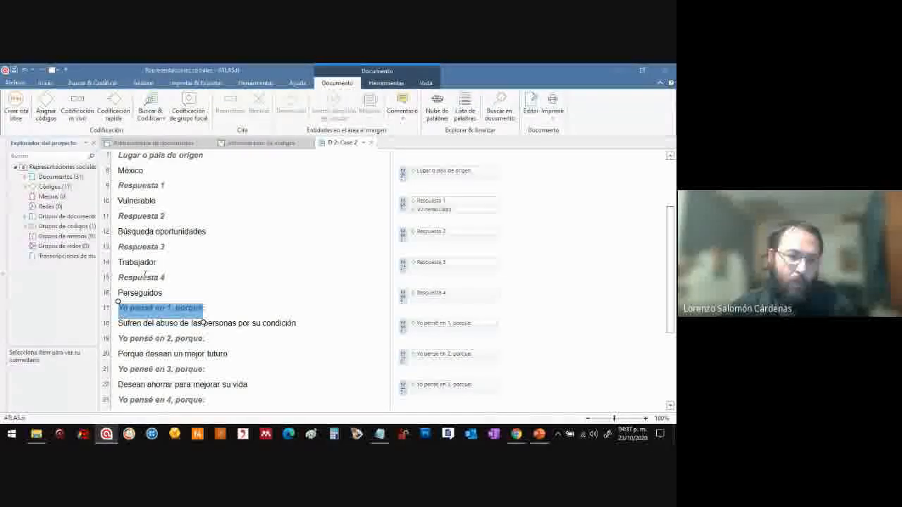
pyautogui.click(154, 200)
pyautogui.moveTo(120, 200); pyautogui.dragTo(158, 200)
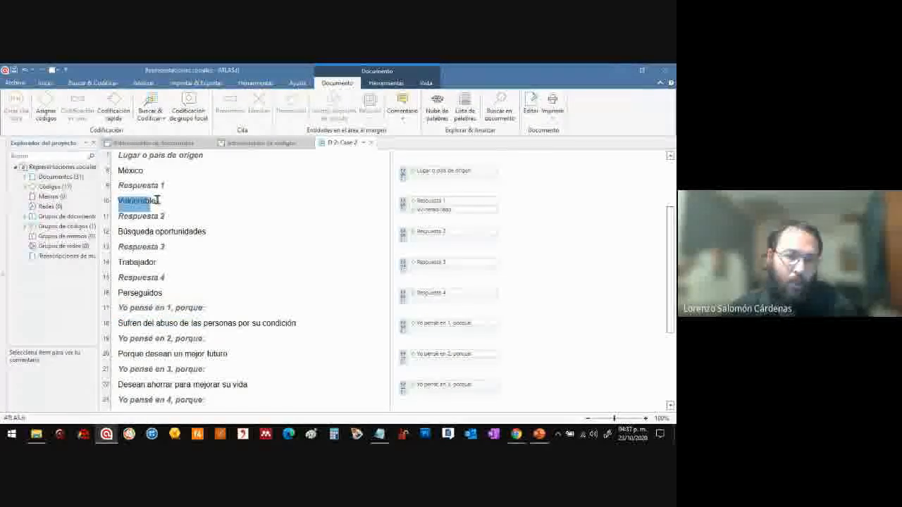
# Assign the existing code "Vulnerabilidad" to the explanation "Sufren del abuso de las personas por su condición" under "Yo pensé en 1, porque:"
pyautogui.click(120, 202)
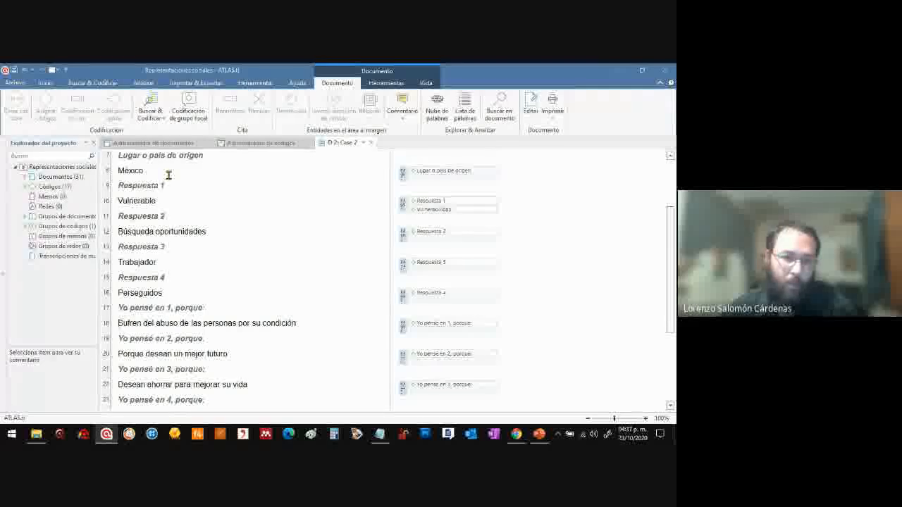
pyautogui.moveTo(118, 200); pyautogui.dragTo(158, 200)
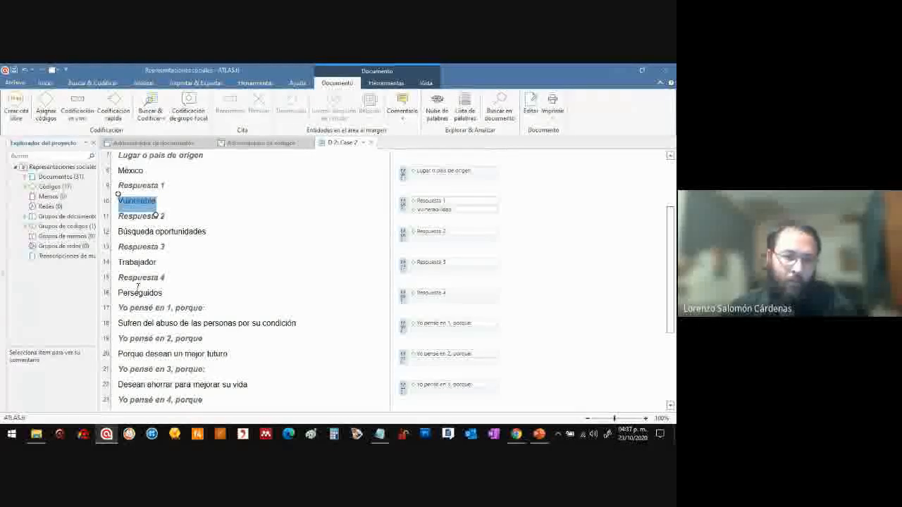
pyautogui.moveTo(118, 322); pyautogui.dragTo(185, 321)
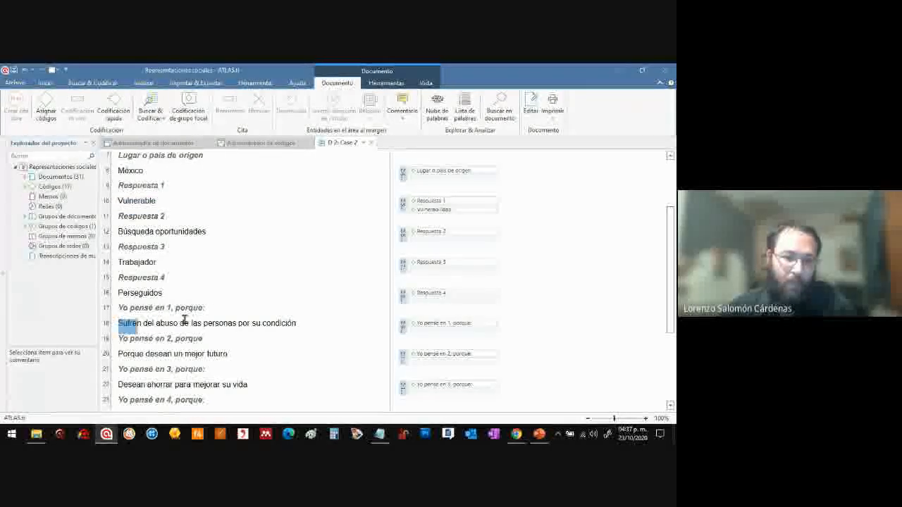
pyautogui.moveTo(296, 322); pyautogui.dragTo(297, 322)
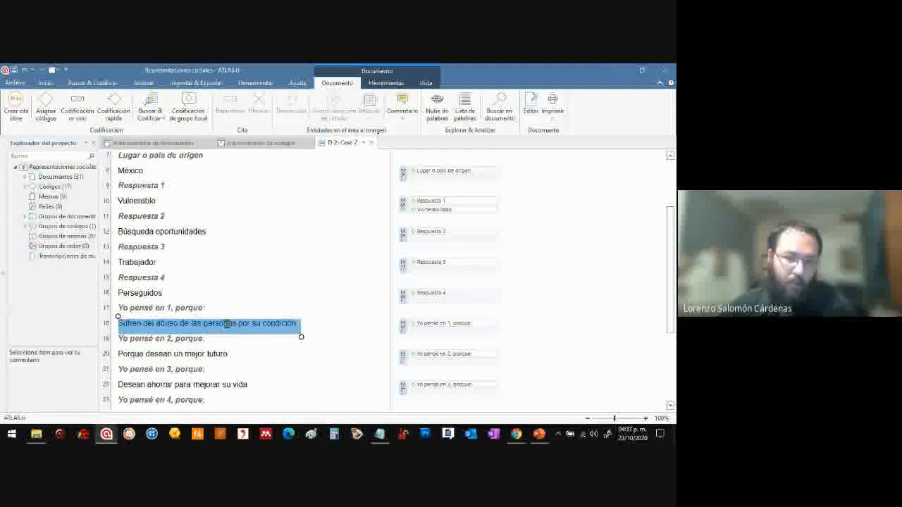
pyautogui.rightClick(225, 323)
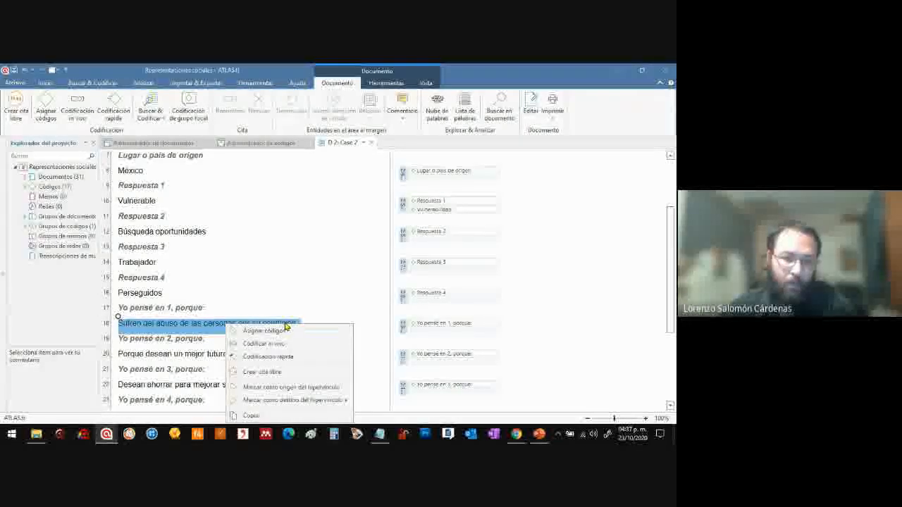
pyautogui.click(285, 330)
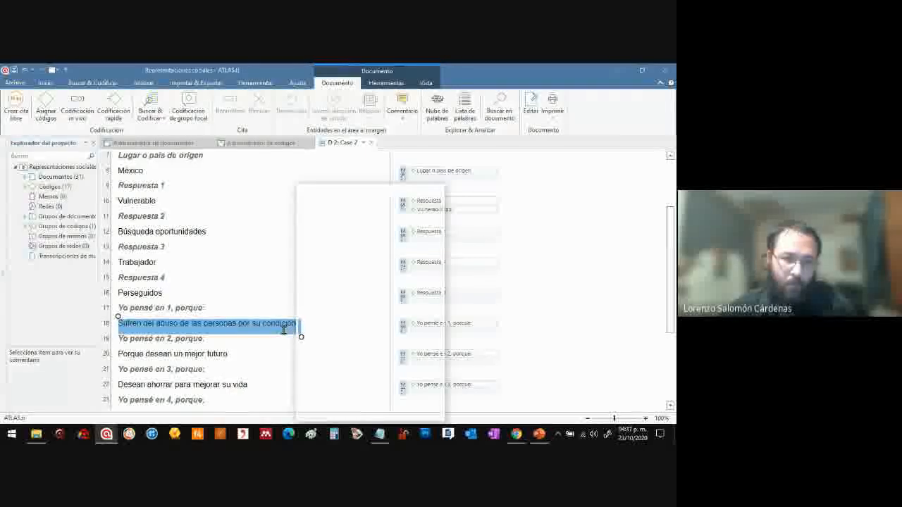
pyautogui.click(360, 224)
pyautogui.write('vuln')
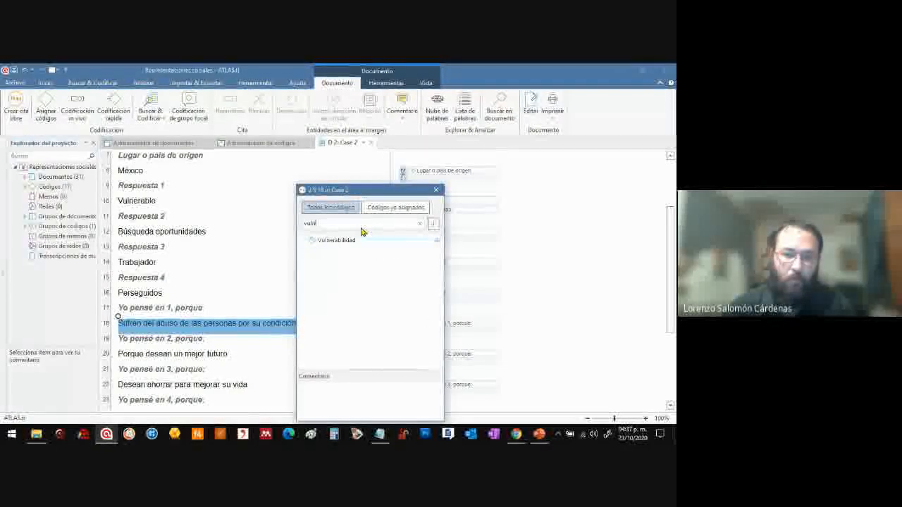
pyautogui.click(361, 241)
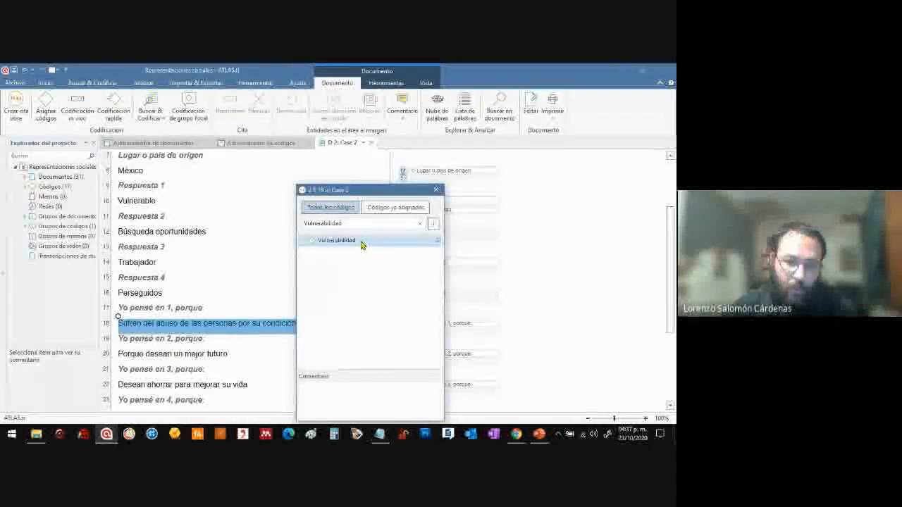
pyautogui.click(437, 244)
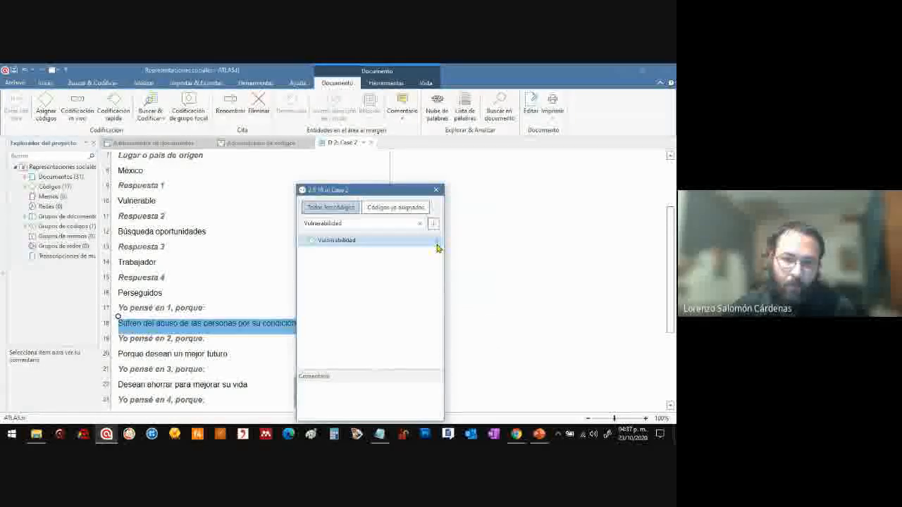
pyautogui.moveTo(392, 193); pyautogui.dragTo(630, 143)
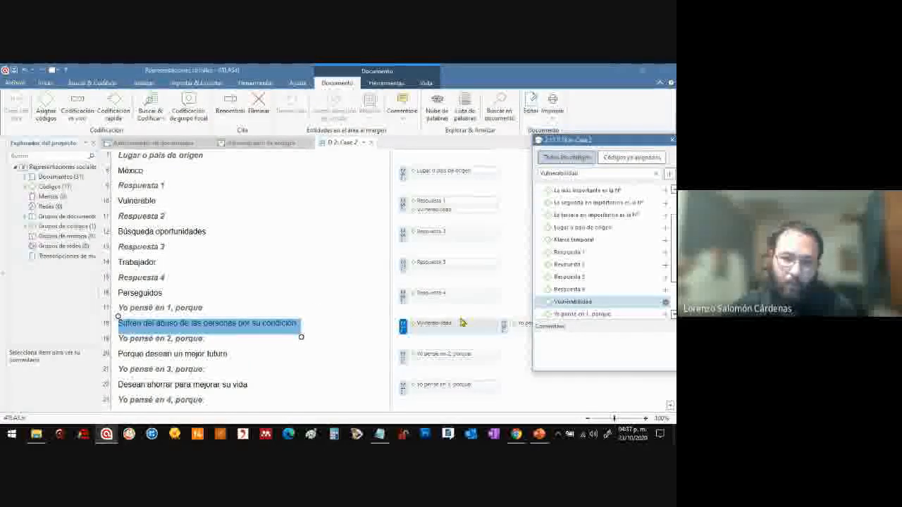
pyautogui.click(204, 325)
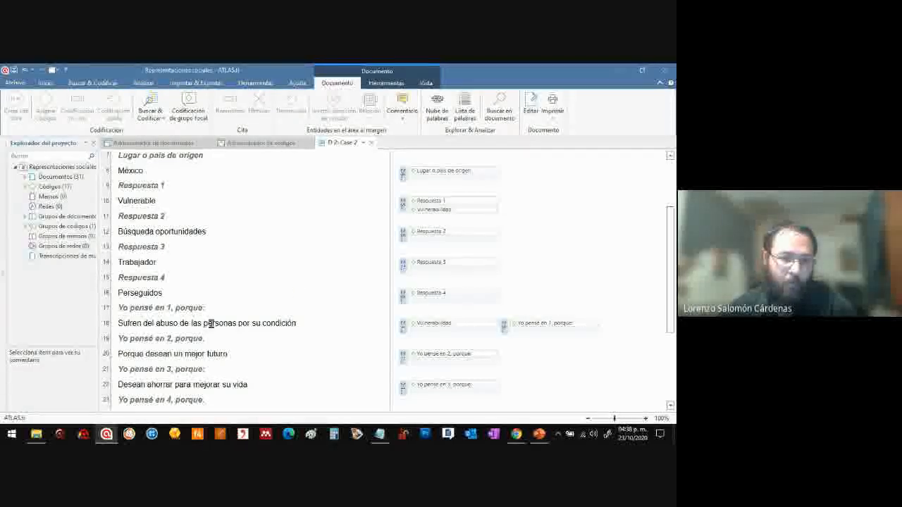
pyautogui.moveTo(118, 322); pyautogui.dragTo(173, 323)
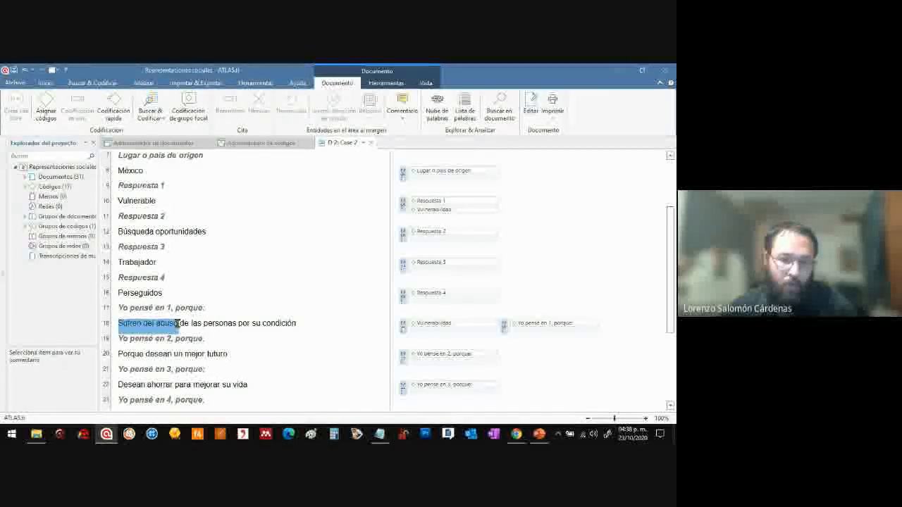
pyautogui.moveTo(119, 322); pyautogui.dragTo(141, 322)
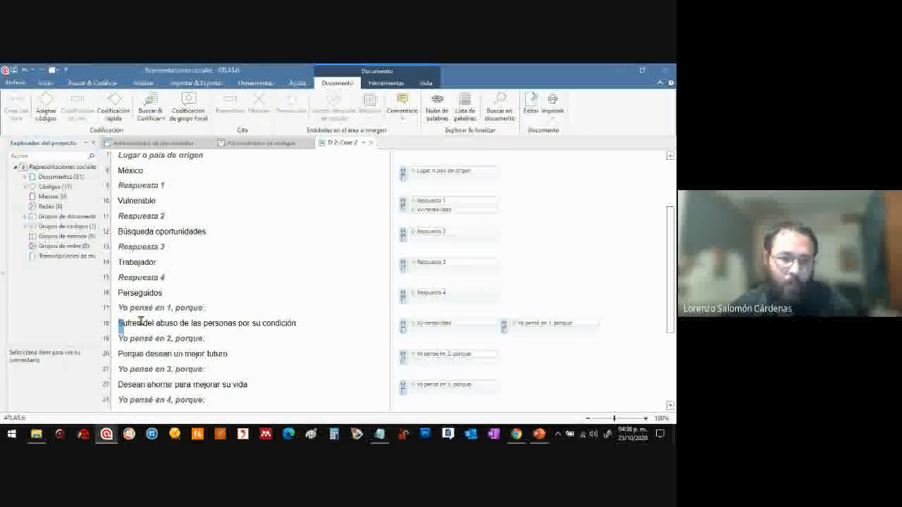
pyautogui.moveTo(291, 322); pyautogui.dragTo(296, 324)
pyautogui.rightClick(275, 325)
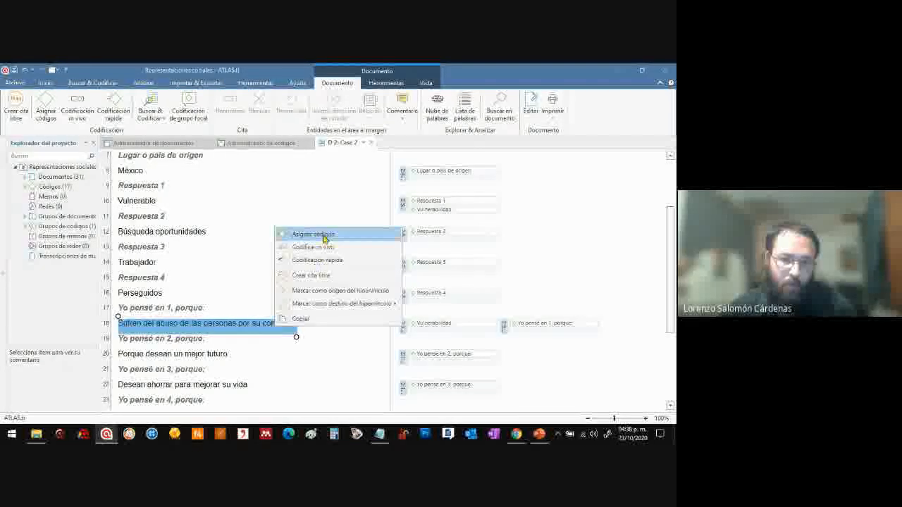
pyautogui.click(324, 238)
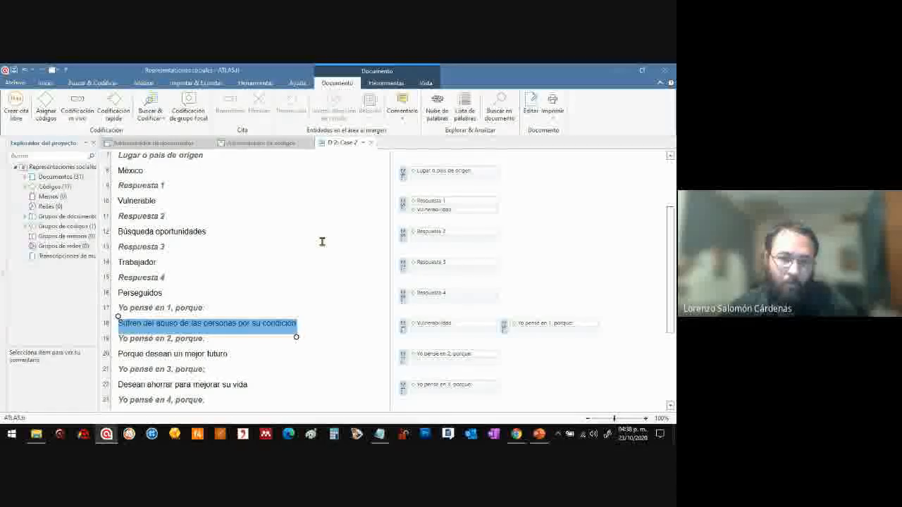
pyautogui.moveTo(340, 193); pyautogui.dragTo(401, 167)
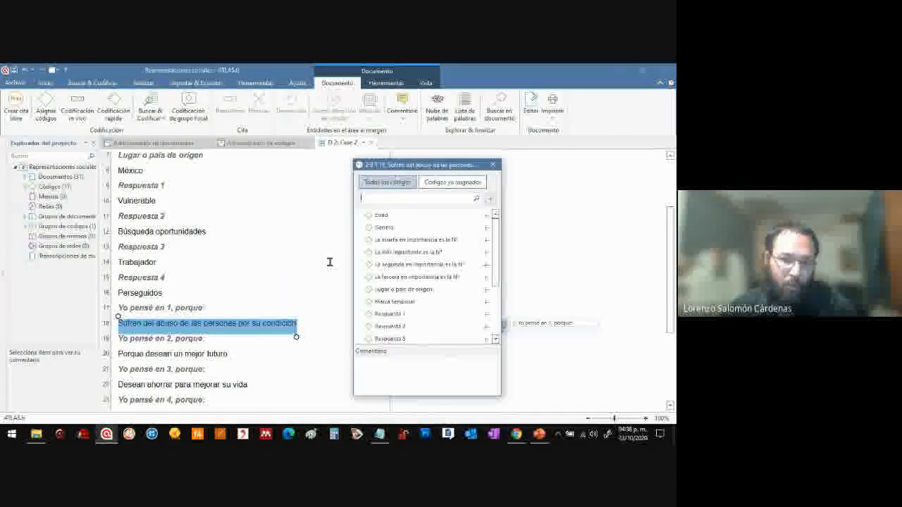
pyautogui.click(391, 197)
pyautogui.write('Abuso')
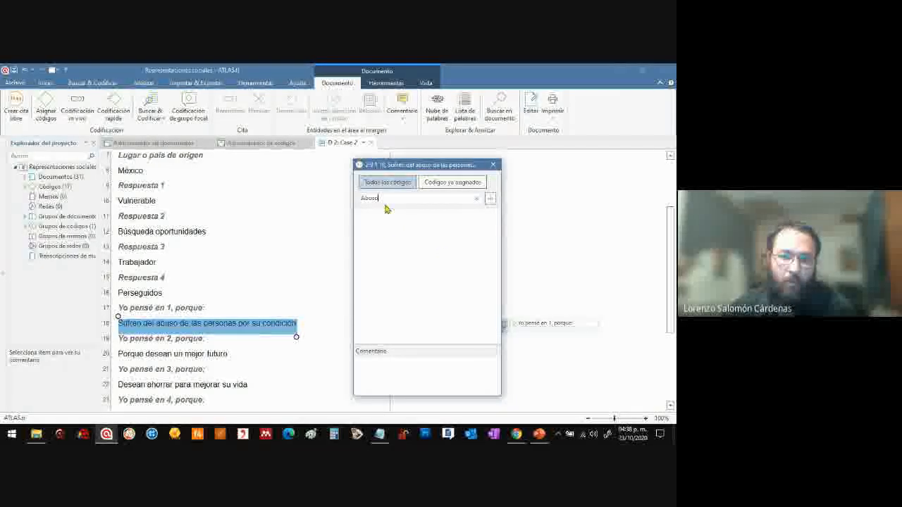
pyautogui.click(493, 164)
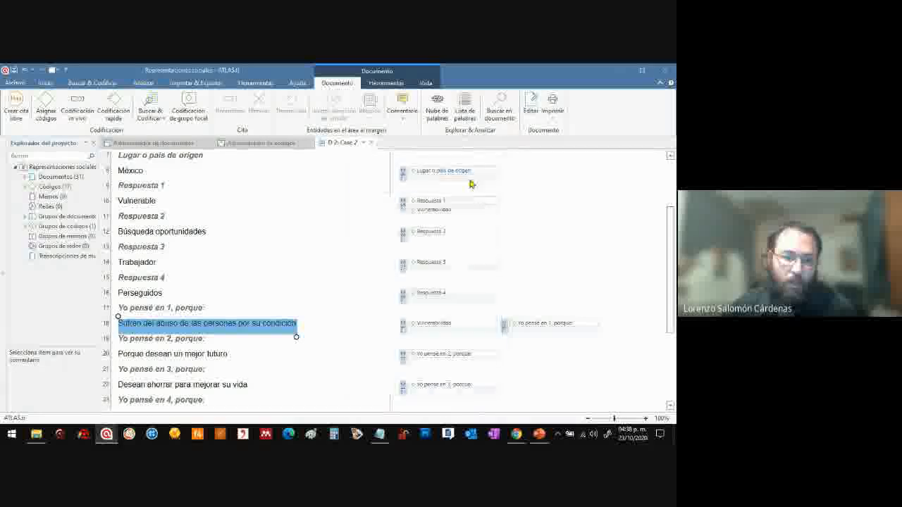
pyautogui.rightClick(245, 325)
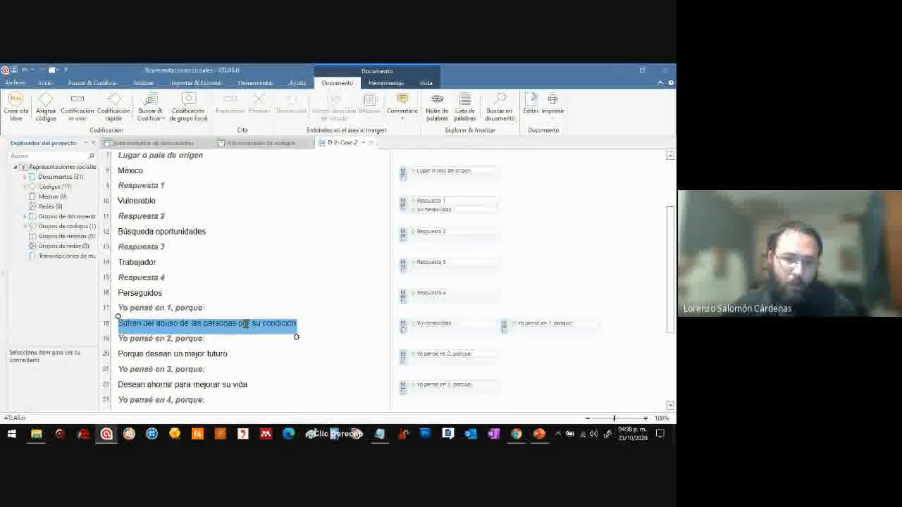
pyautogui.click(131, 337)
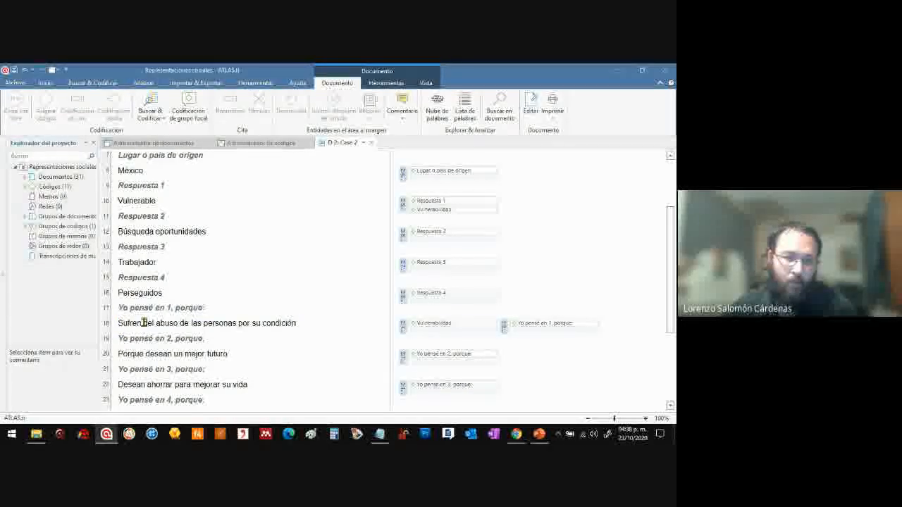
# Create the new code "Sufrimiento" and assign it to the passage "Sufren del abuso de las personas por su condición"
pyautogui.moveTo(222, 323); pyautogui.dragTo(124, 325)
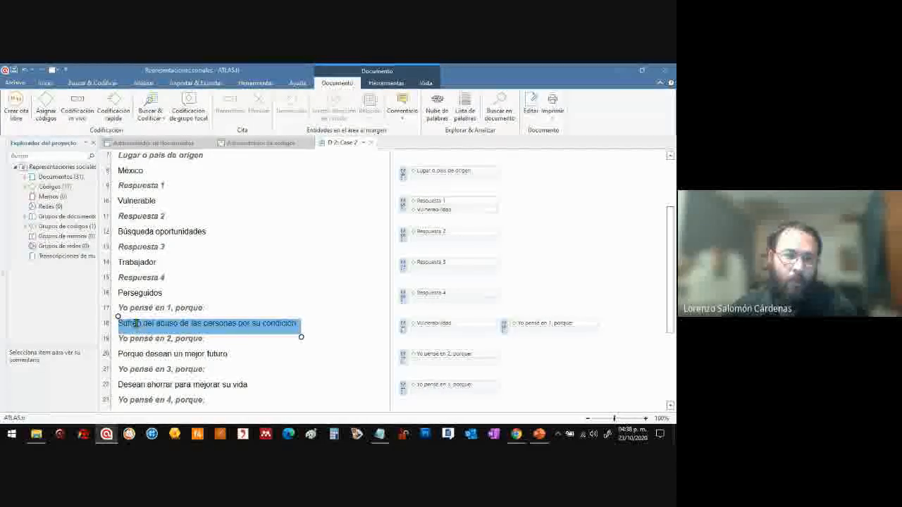
pyautogui.click(47, 114)
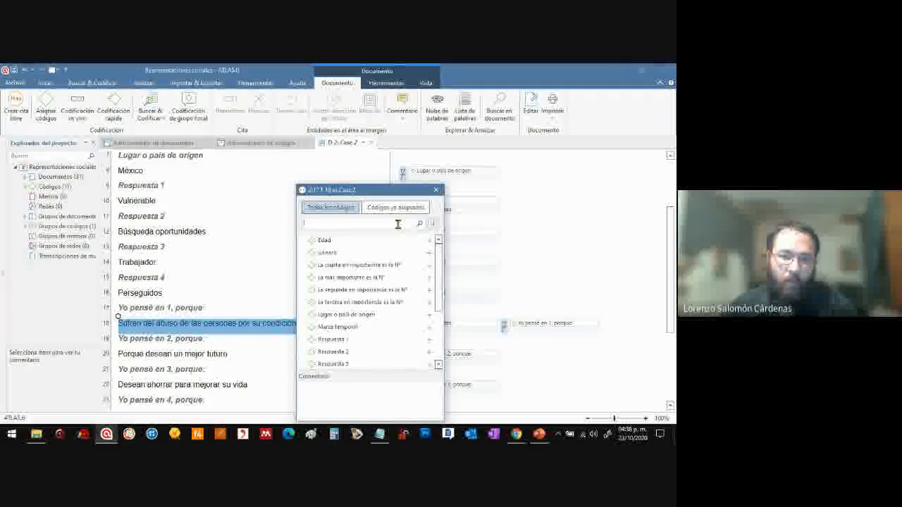
pyautogui.moveTo(377, 190); pyautogui.dragTo(465, 164)
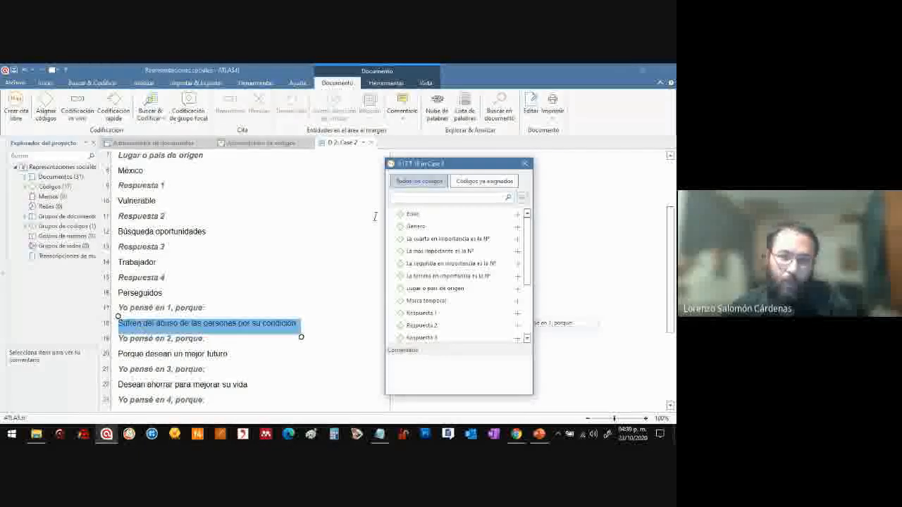
pyautogui.click(413, 196)
pyautogui.write('Sufrimiento')
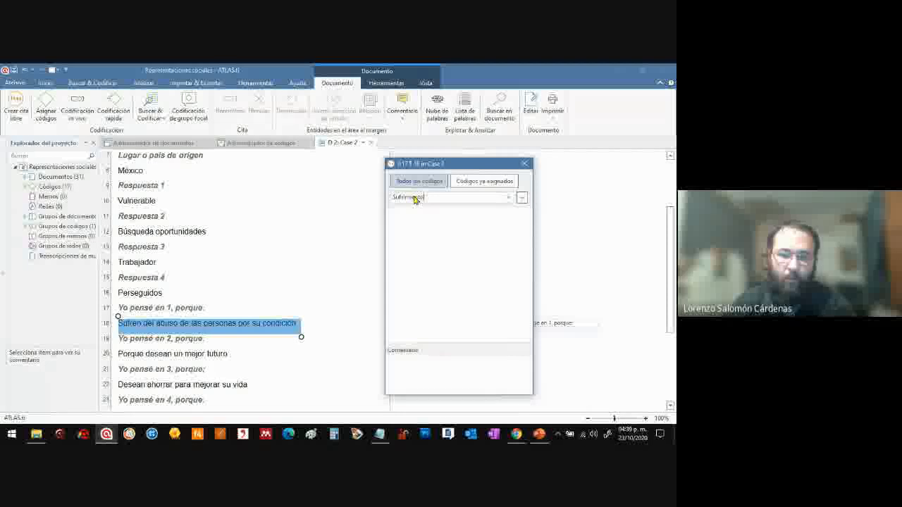
pyautogui.click(522, 199)
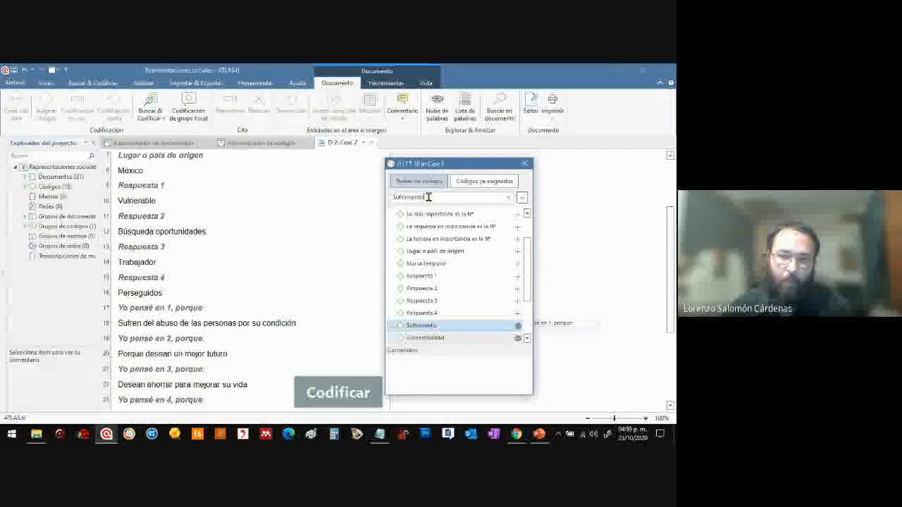
# Create the new code "Abuso" and assign it to the same "Yo pensé en 1, porque:" explanation
pyautogui.moveTo(428, 197); pyautogui.dragTo(383, 199)
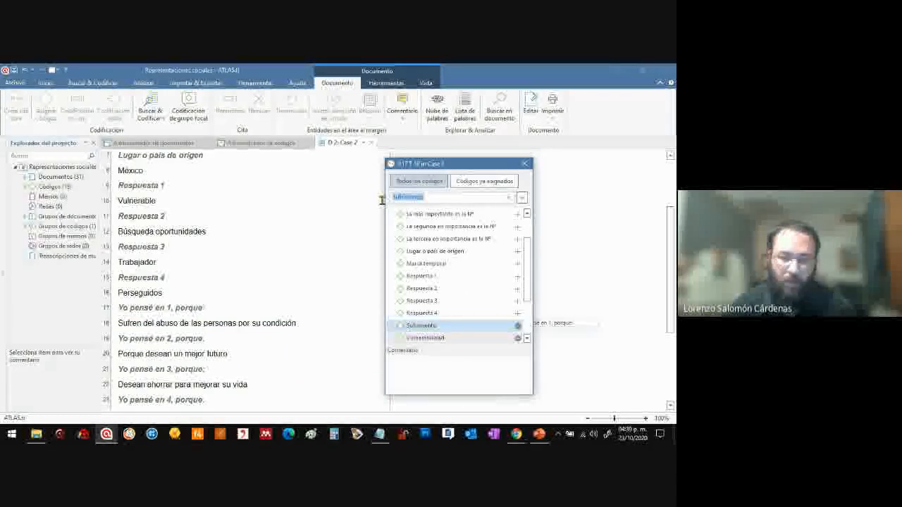
pyautogui.write('Abuso')
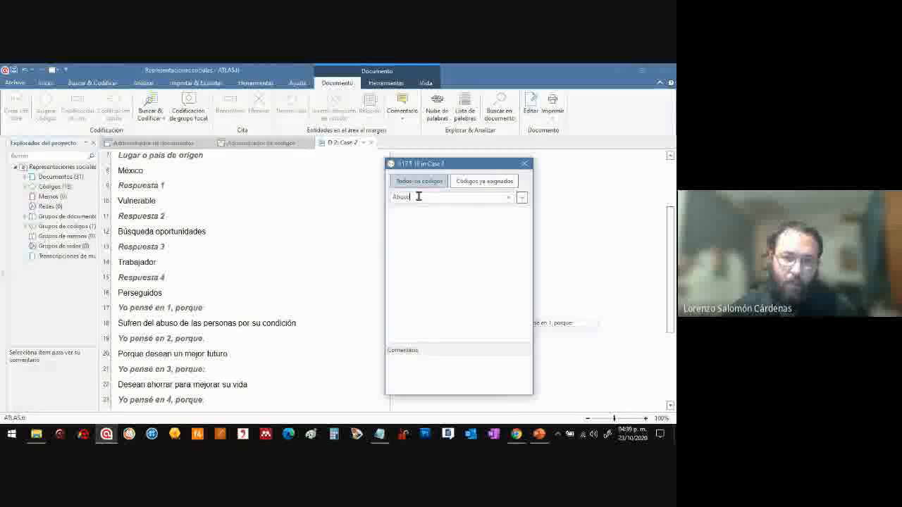
pyautogui.click(522, 202)
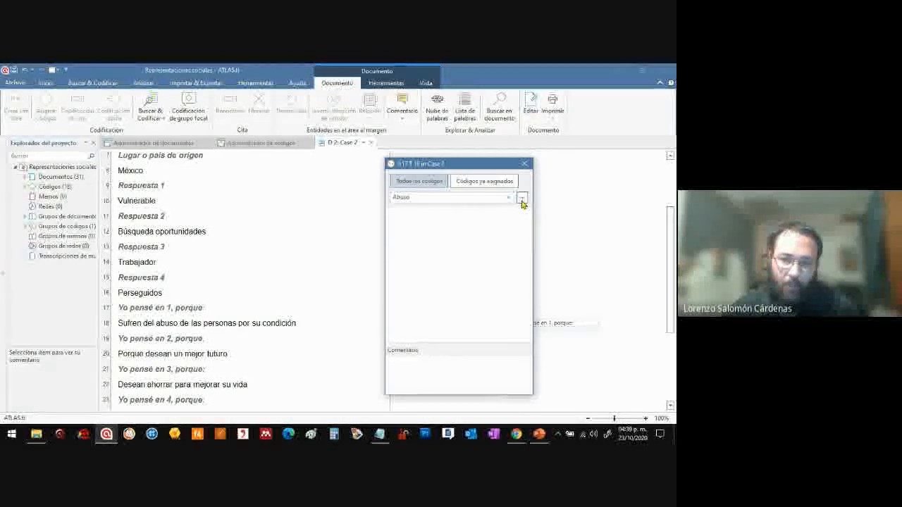
pyautogui.click(522, 203)
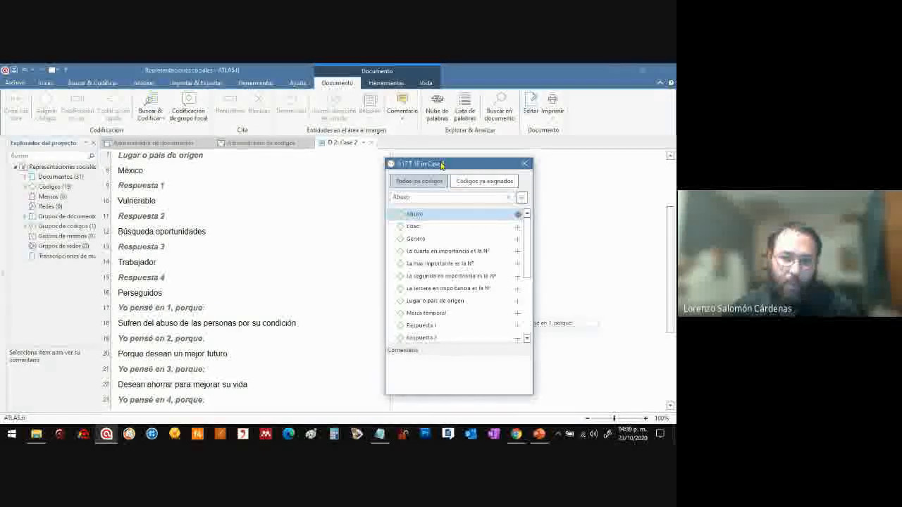
# Remove the code "Sufrimiento" from the "Yo pensé en 1, porque:" explanation and assign it again
pyautogui.moveTo(441, 165); pyautogui.dragTo(457, 163)
pyautogui.moveTo(544, 228); pyautogui.dragTo(543, 260)
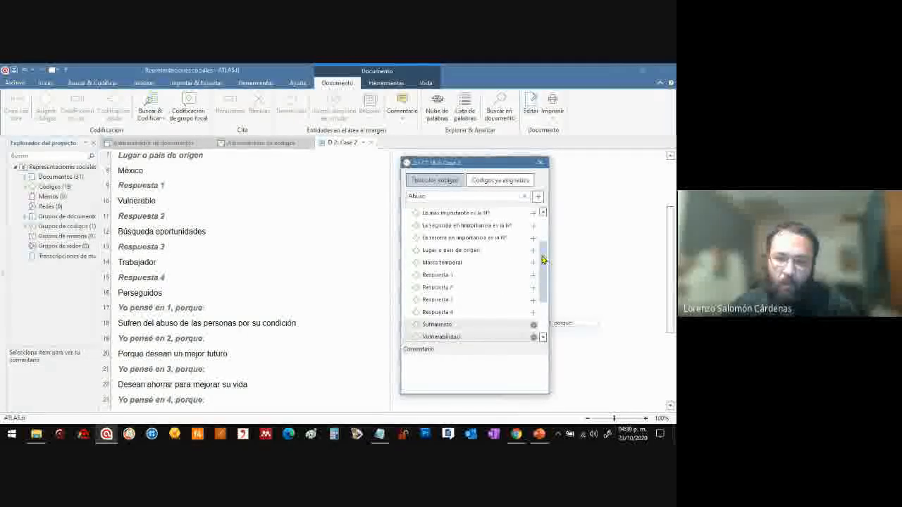
pyautogui.scroll(-2, 539, 259)
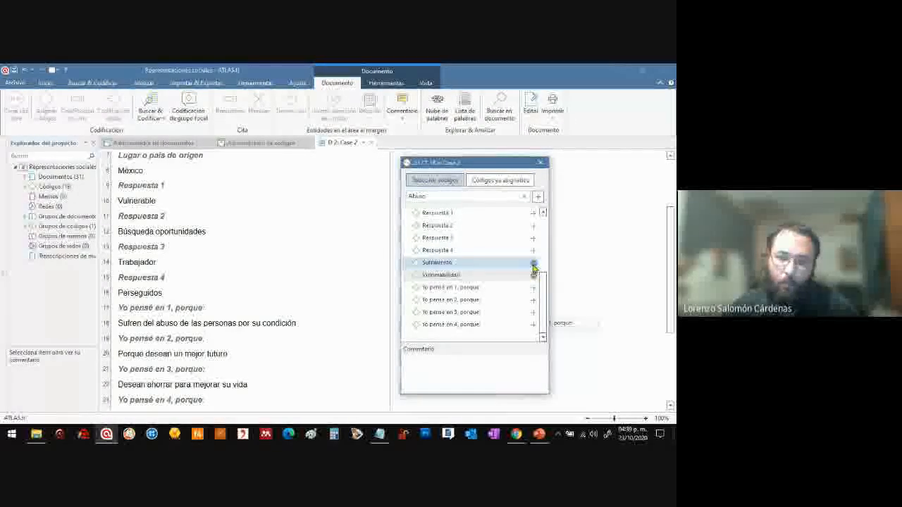
pyautogui.moveTo(490, 167); pyautogui.dragTo(567, 147)
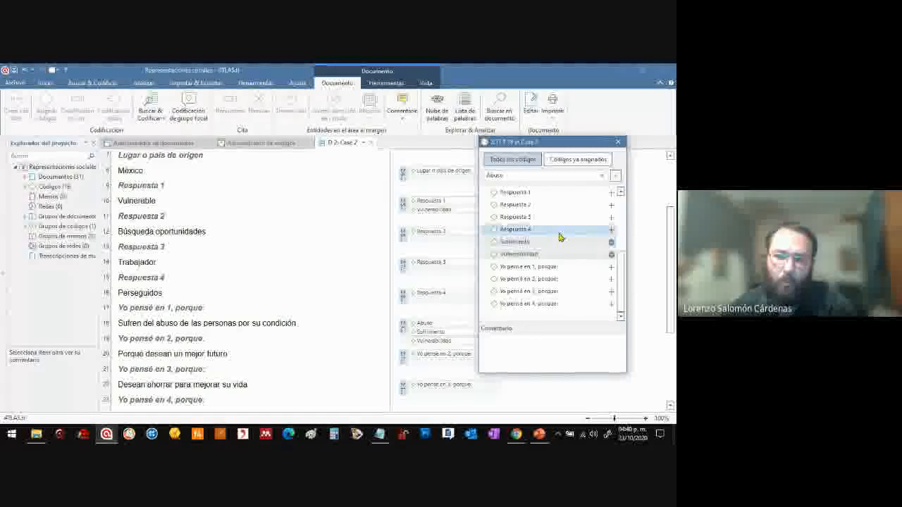
pyautogui.click(611, 244)
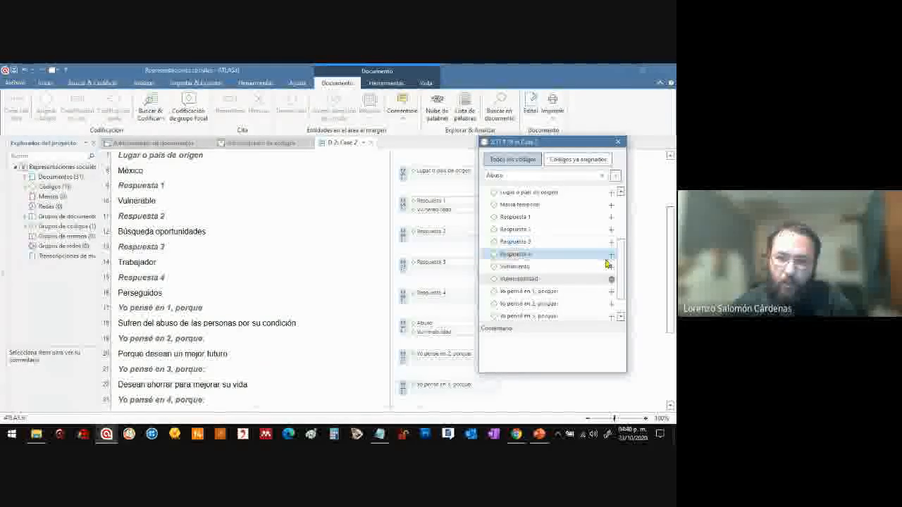
pyautogui.moveTo(546, 142); pyautogui.dragTo(595, 150)
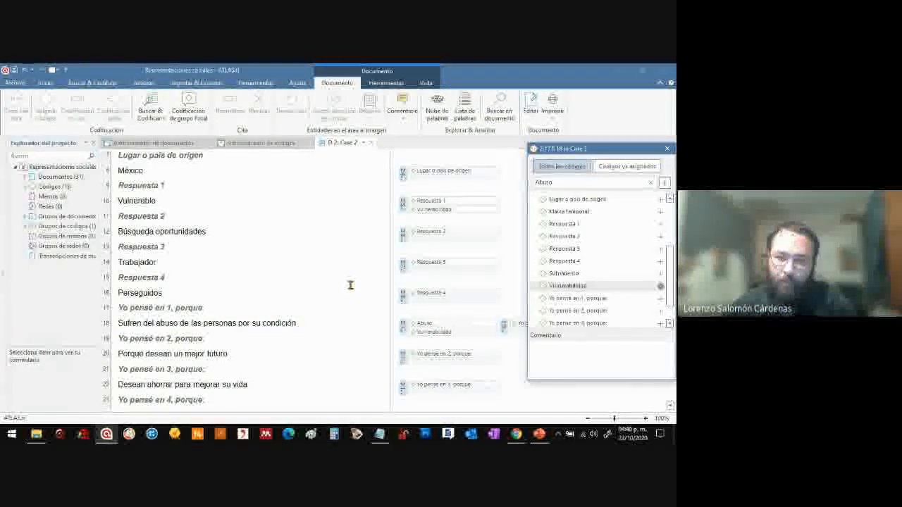
pyautogui.moveTo(620, 149); pyautogui.dragTo(577, 150)
pyautogui.click(617, 276)
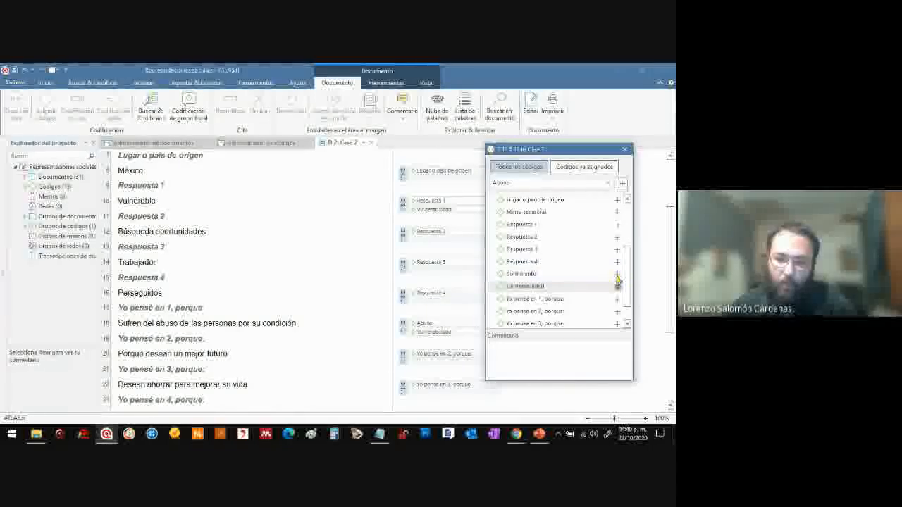
# Assign the code "Sufrimiento" to the explanation "Sufren del abuso de las personas por su condición" and close the code assignment window
pyautogui.click(618, 275)
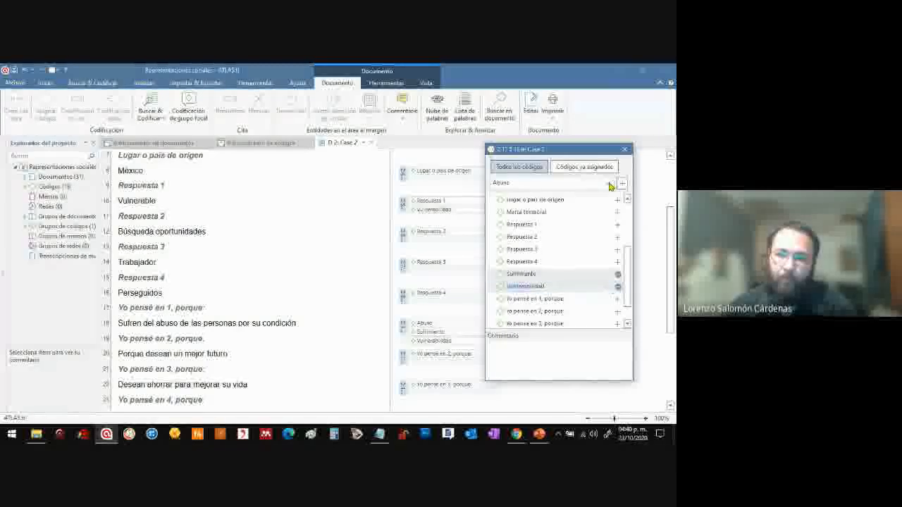
pyautogui.click(624, 149)
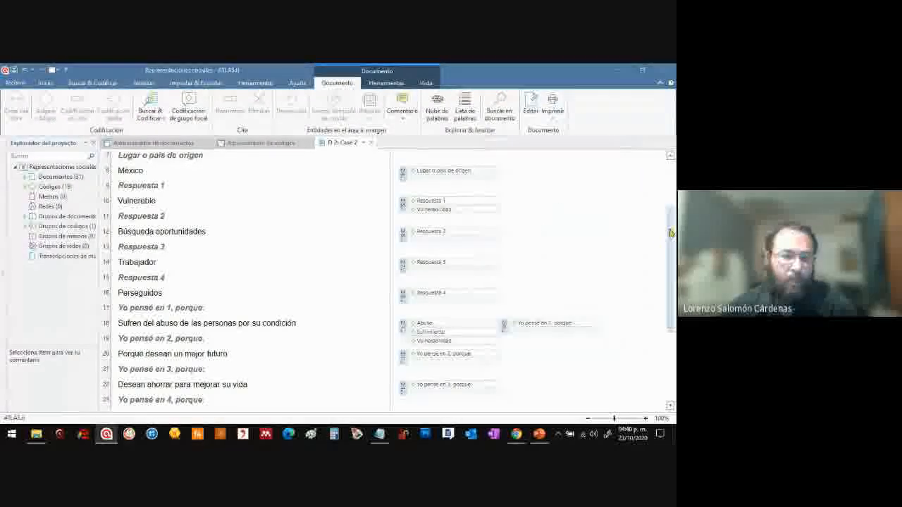
# Mark the "Vulnerable" quotation under "Respuesta 1" in Case 2 as a hyperlink origin
pyautogui.moveTo(672, 240); pyautogui.dragTo(660, 296)
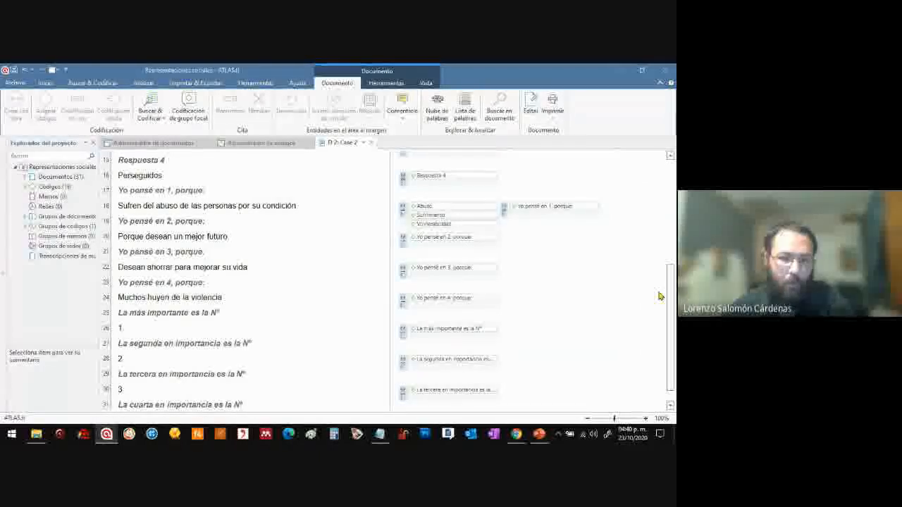
pyautogui.moveTo(671, 288); pyautogui.dragTo(673, 227)
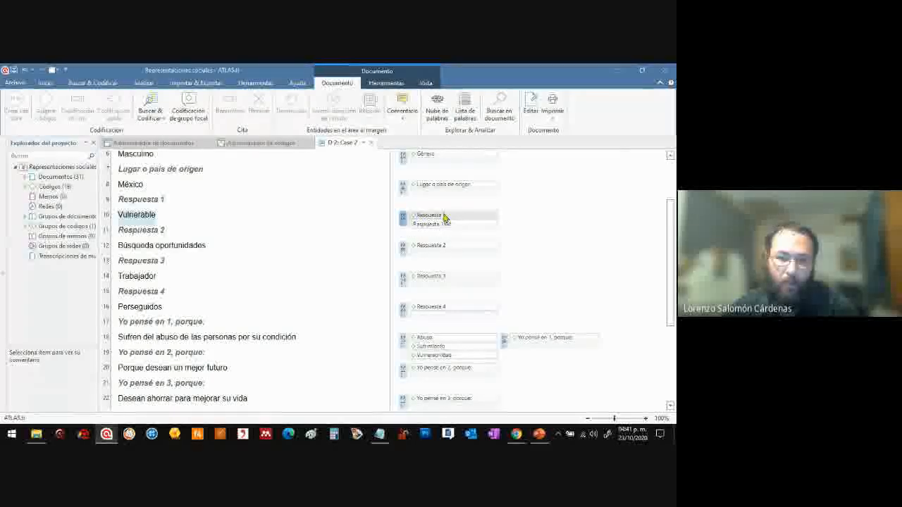
pyautogui.click(456, 224)
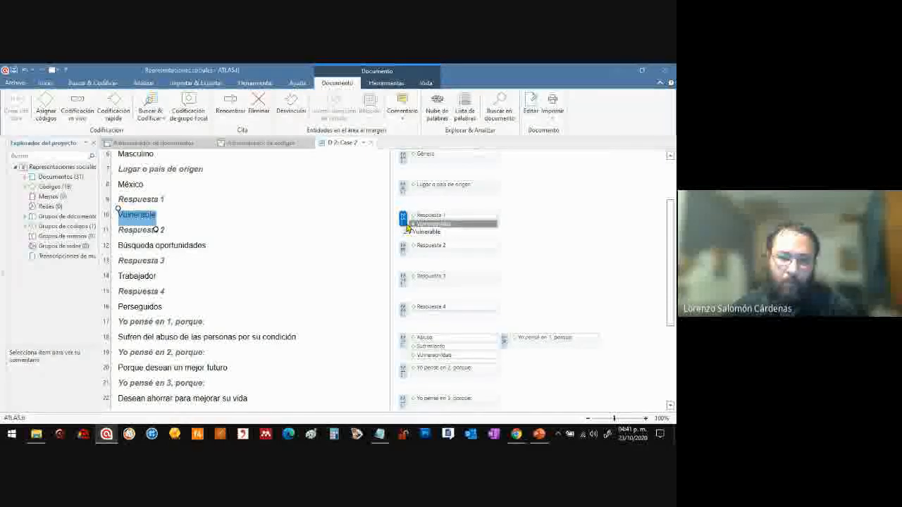
pyautogui.rightClick(402, 222)
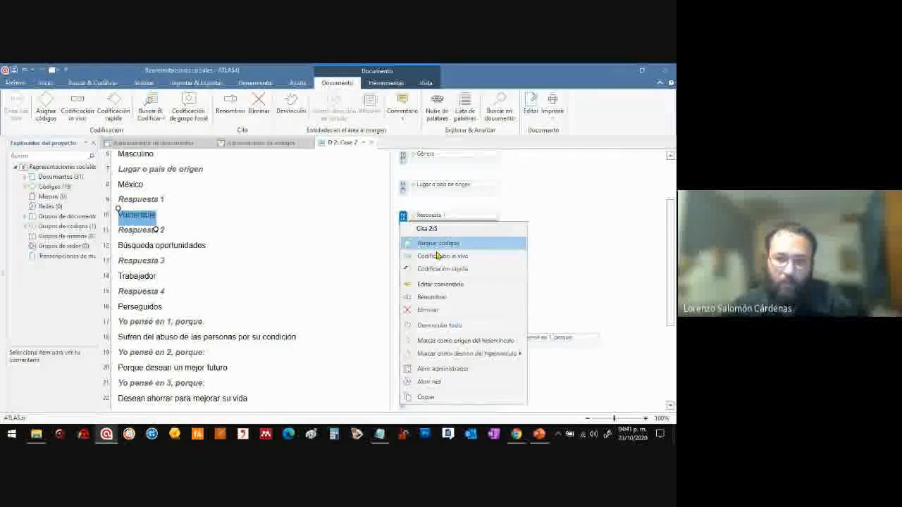
pyautogui.click(466, 342)
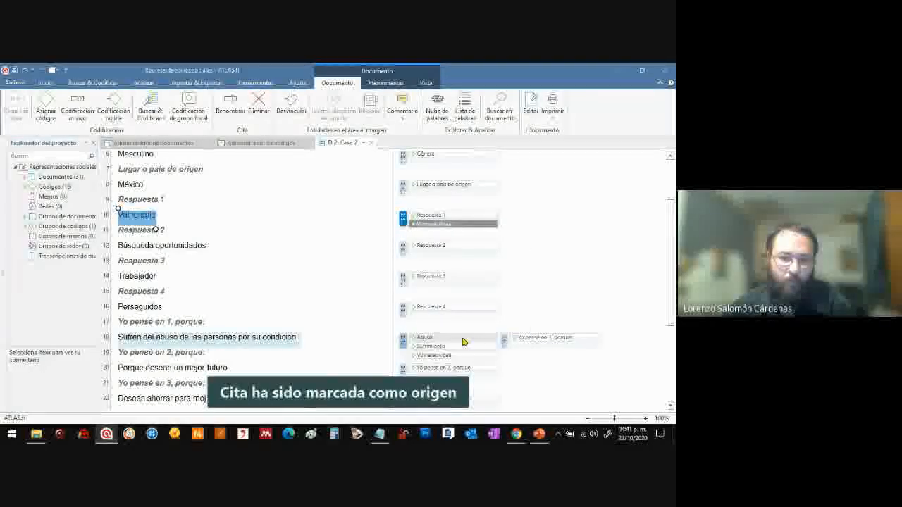
# Mark the quotation "Sufren del abuso de las personas por su condición" as the hyperlink target with the relation "explica"
pyautogui.click(402, 344)
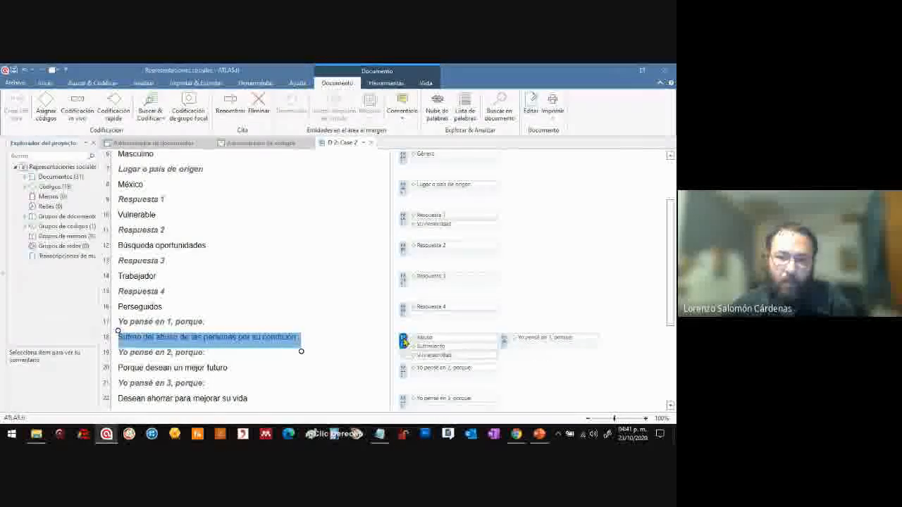
pyautogui.rightClick(402, 343)
pyautogui.moveTo(492, 292)
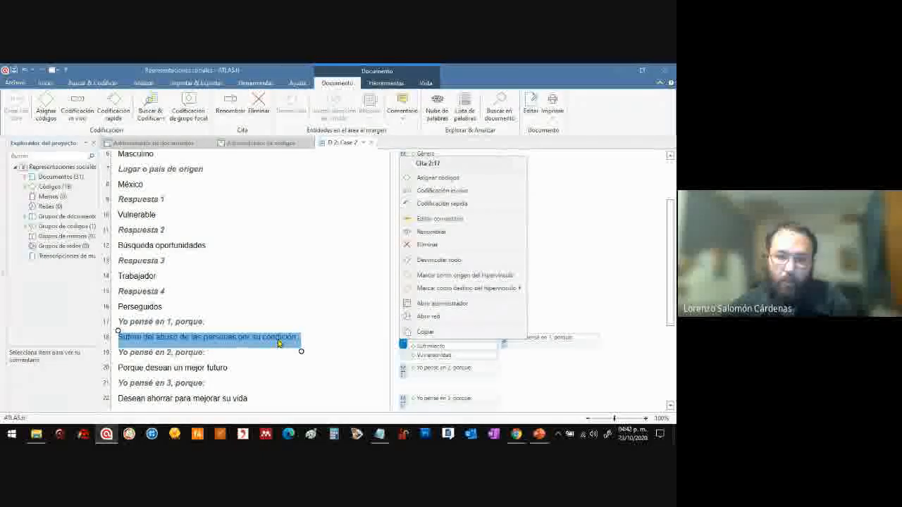
pyautogui.moveTo(520, 288)
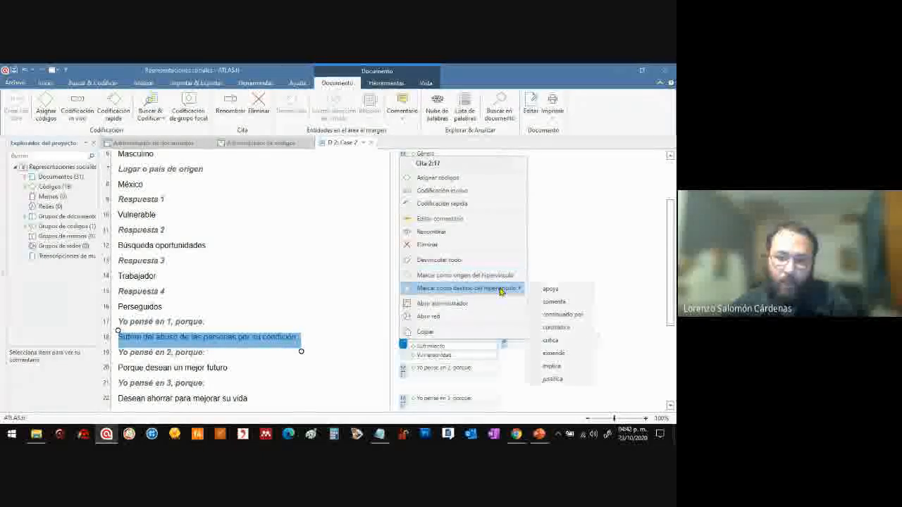
pyautogui.click(557, 367)
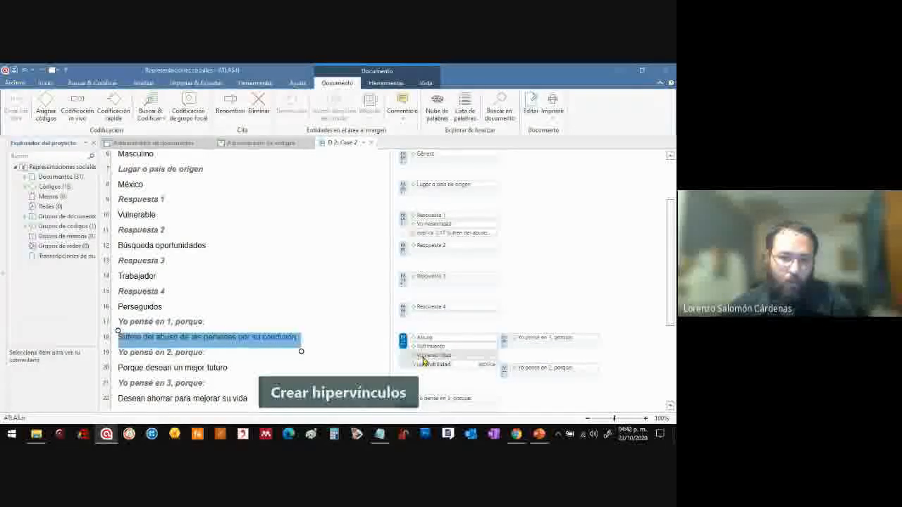
# Examine the hyperlink entries beside the "Vulnerable" answer and its "Yo pensé en 1, porque:" explanation in Case 2
pyautogui.scroll(1, 675, 216)
pyautogui.moveTo(674, 216); pyautogui.dragTo(673, 250)
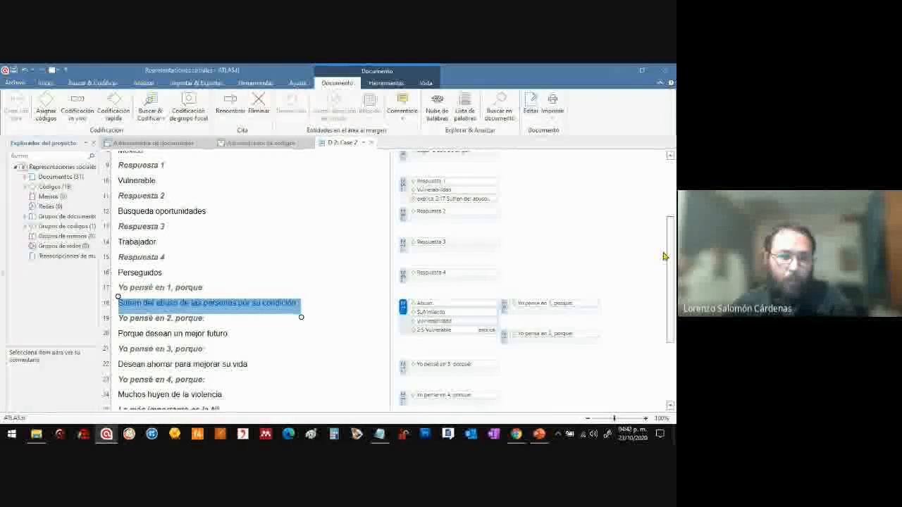
pyautogui.moveTo(192, 195); pyautogui.dragTo(153, 173)
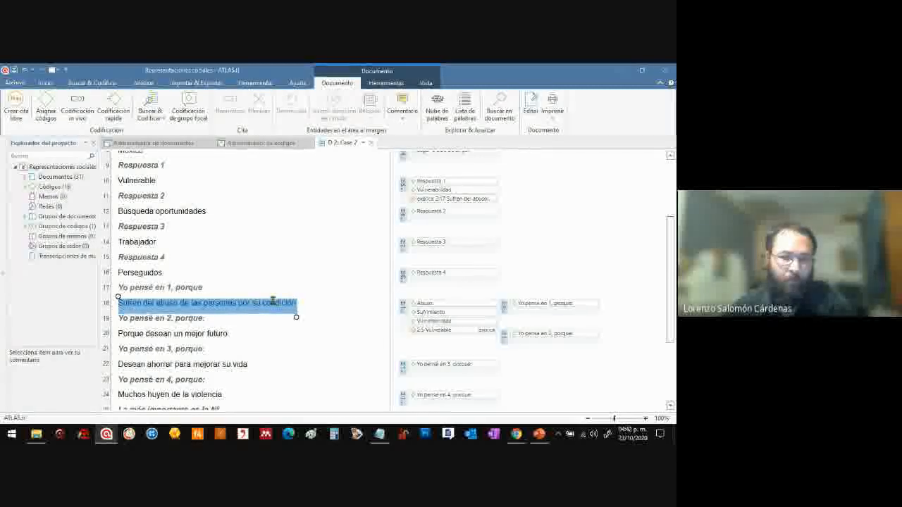
pyautogui.click(555, 237)
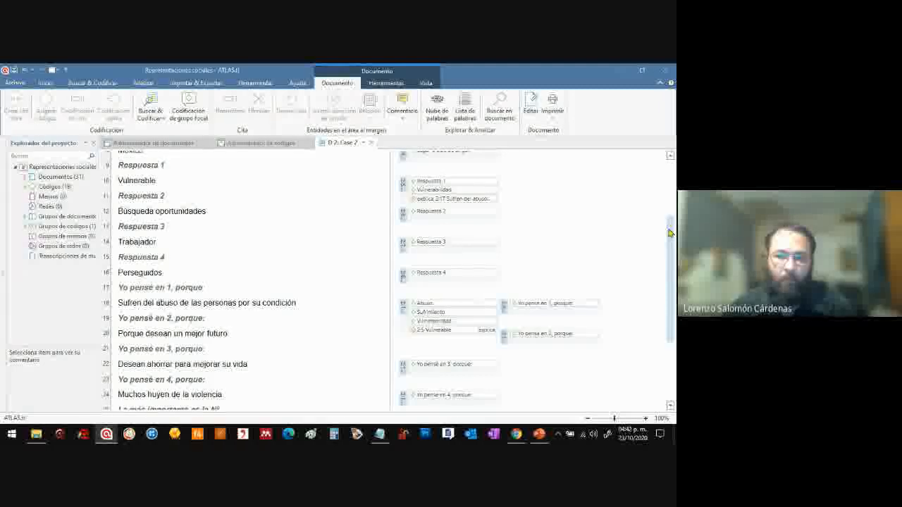
pyautogui.moveTo(670, 233); pyautogui.dragTo(669, 229)
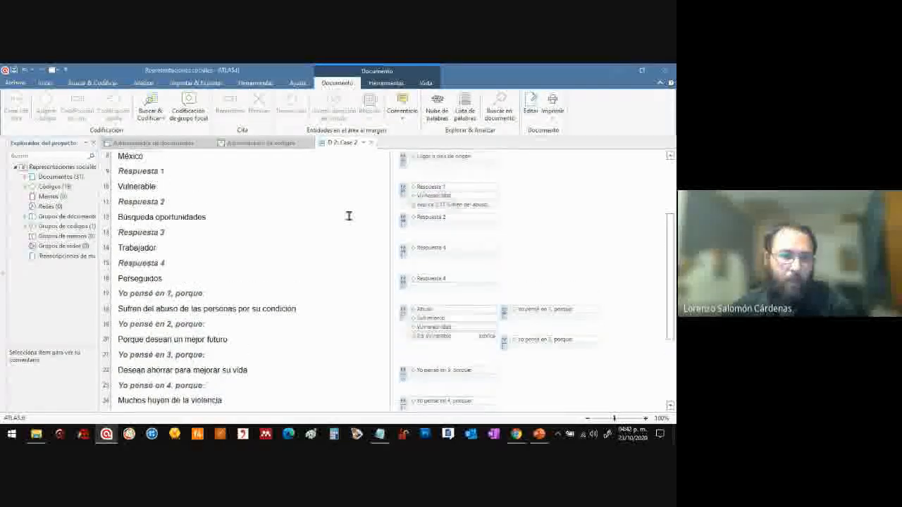
# Look through the imported survey cases in the document manager, previewing Case 14 and Case 11
pyautogui.click(172, 145)
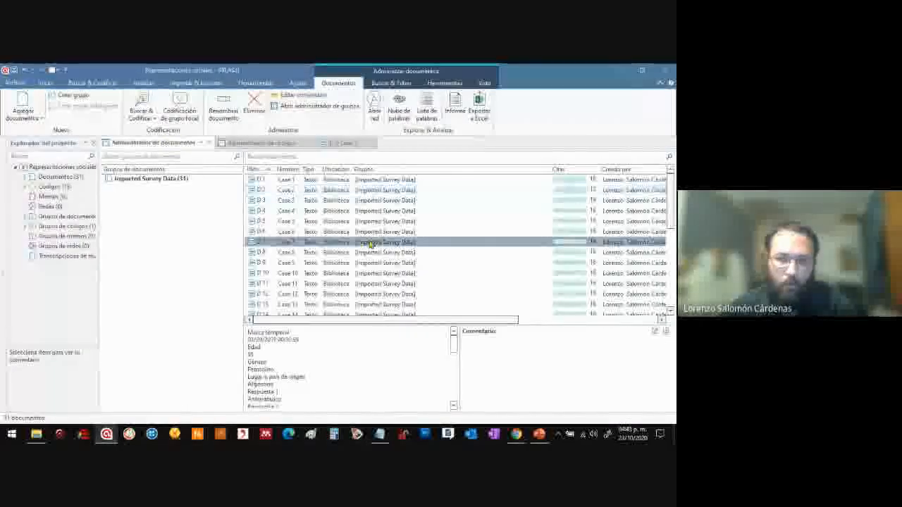
pyautogui.moveTo(668, 232); pyautogui.dragTo(669, 242)
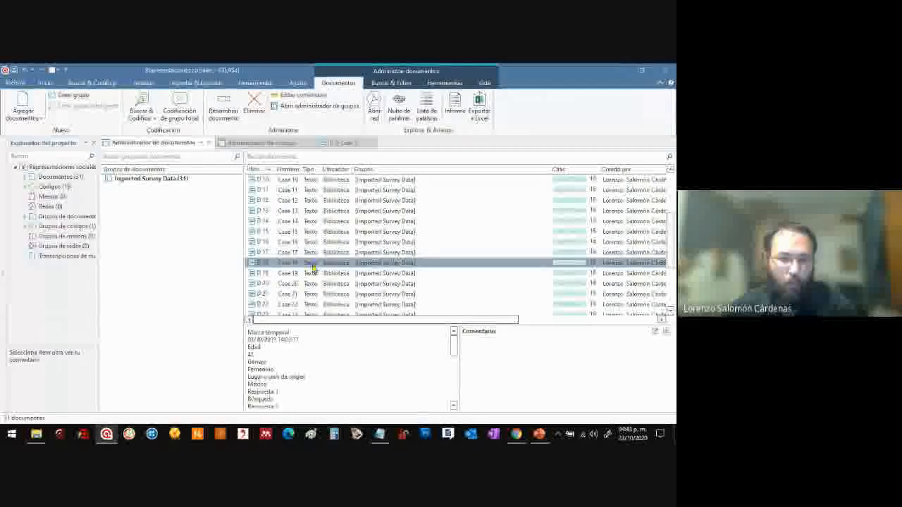
pyautogui.click(312, 221)
pyautogui.click(312, 190)
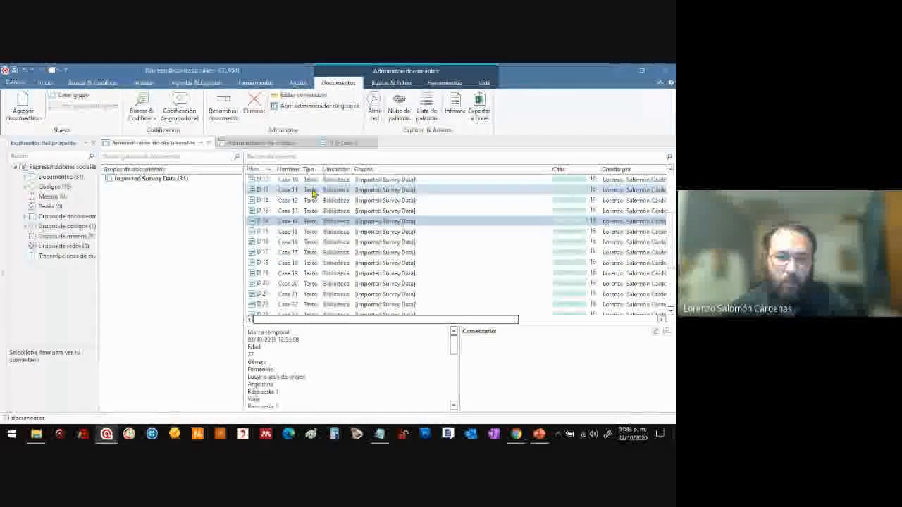
pyautogui.moveTo(672, 230)
pyautogui.mouseDown()
pyautogui.moveTo(670, 197)
pyautogui.moveTo(671, 234)
pyautogui.mouseUp()
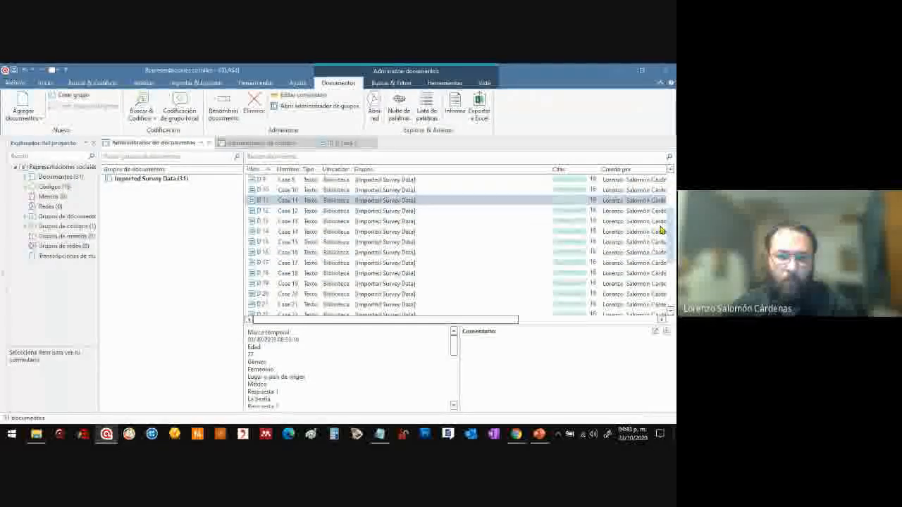
# Review the project's codes in the code manager, comparing the "Respuesta" and "Yo pensé en" survey codes with the newly created ones
pyautogui.click(261, 143)
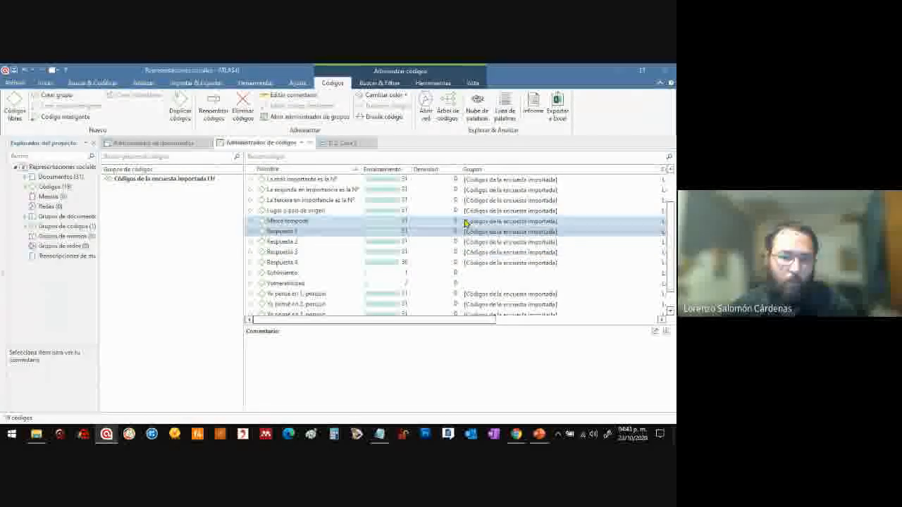
pyautogui.click(277, 233)
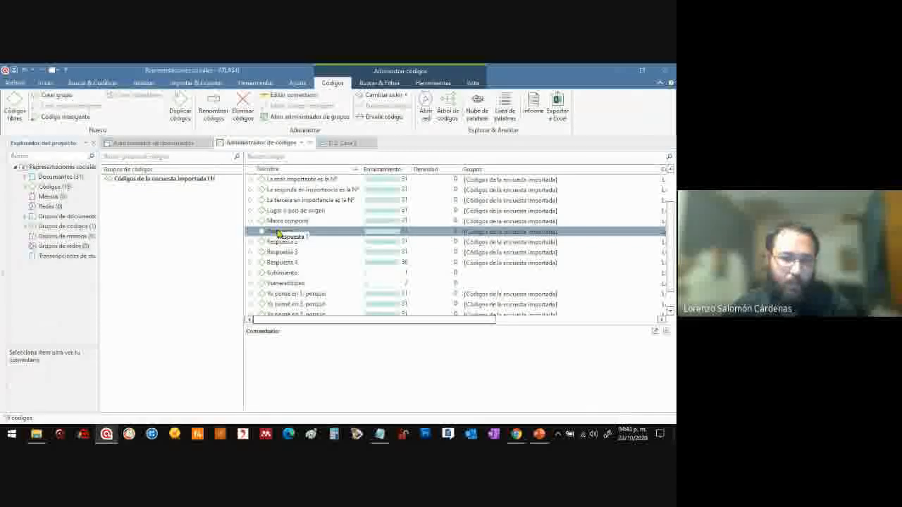
pyautogui.click(276, 241)
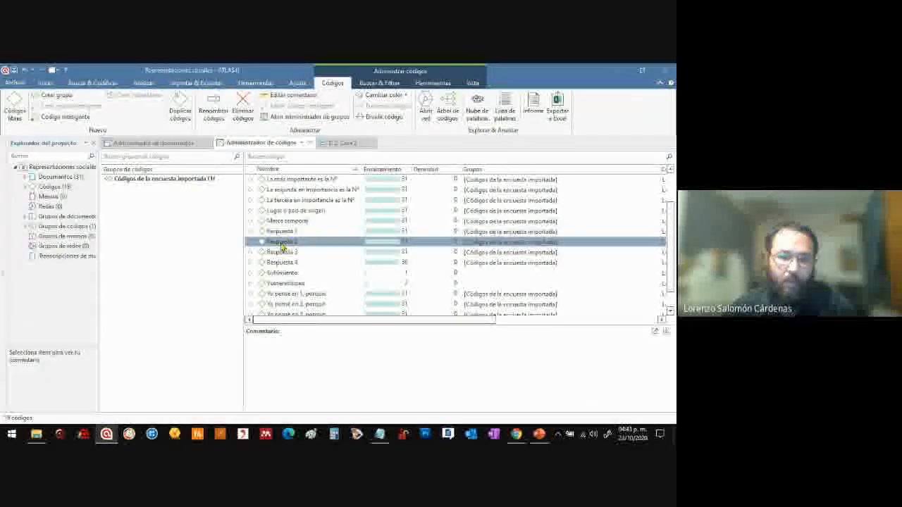
pyautogui.keyDown('ctrl'); pyautogui.click(301, 210); pyautogui.keyUp('ctrl')
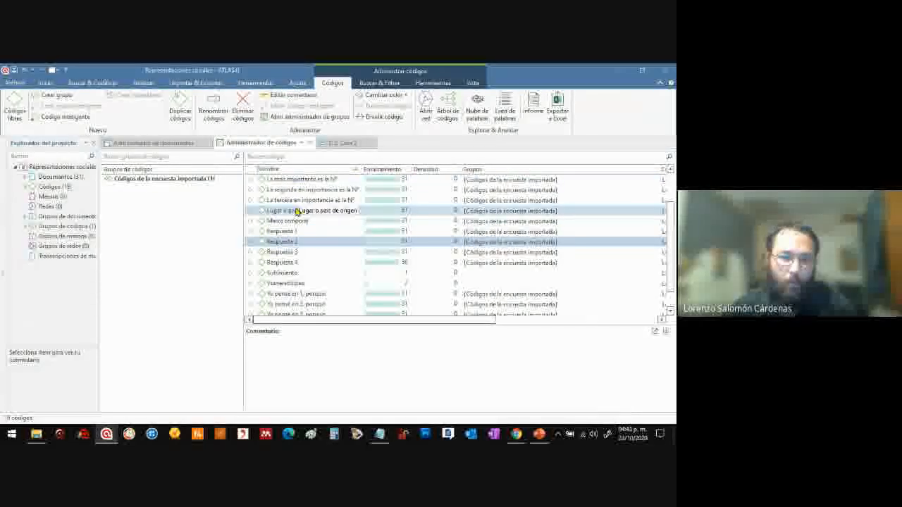
pyautogui.click(302, 190)
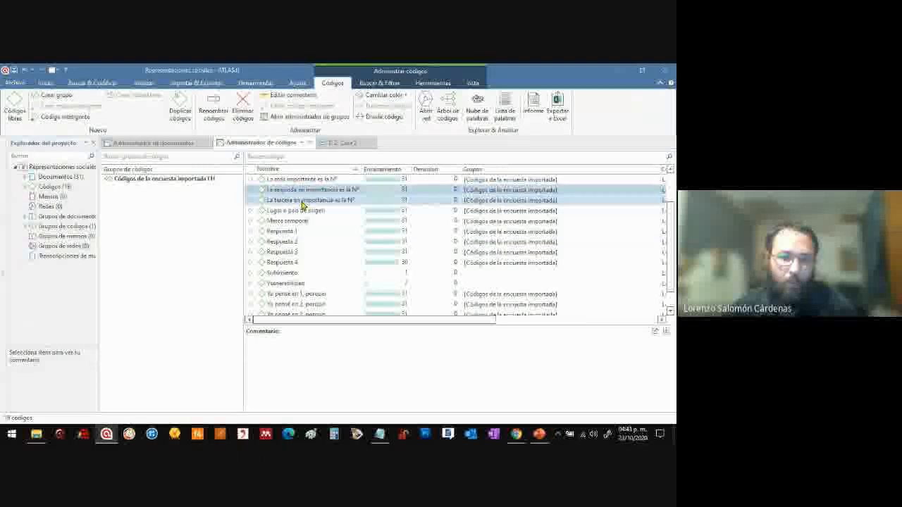
pyautogui.click(289, 254)
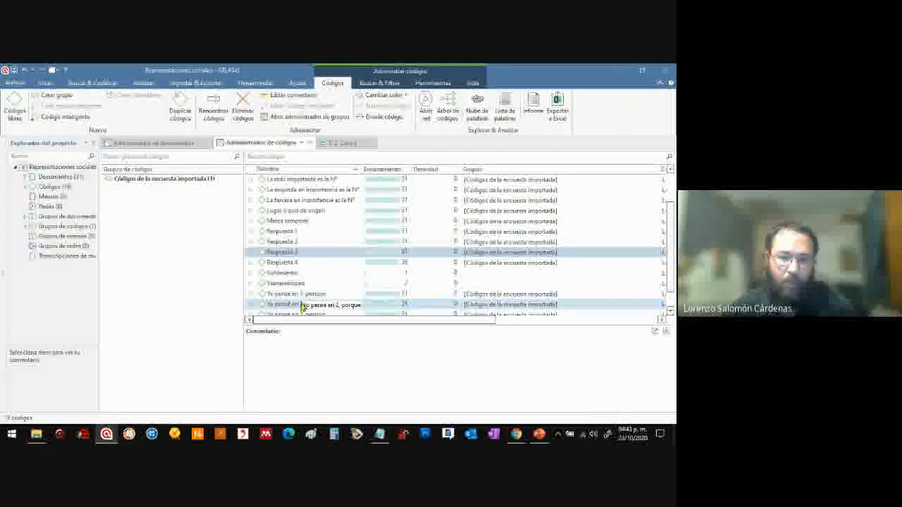
pyautogui.click(298, 262)
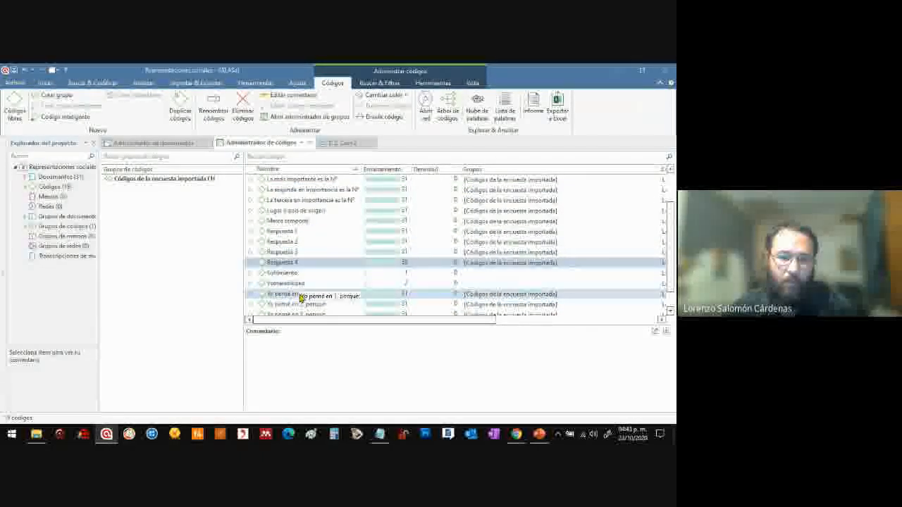
pyautogui.click(300, 295)
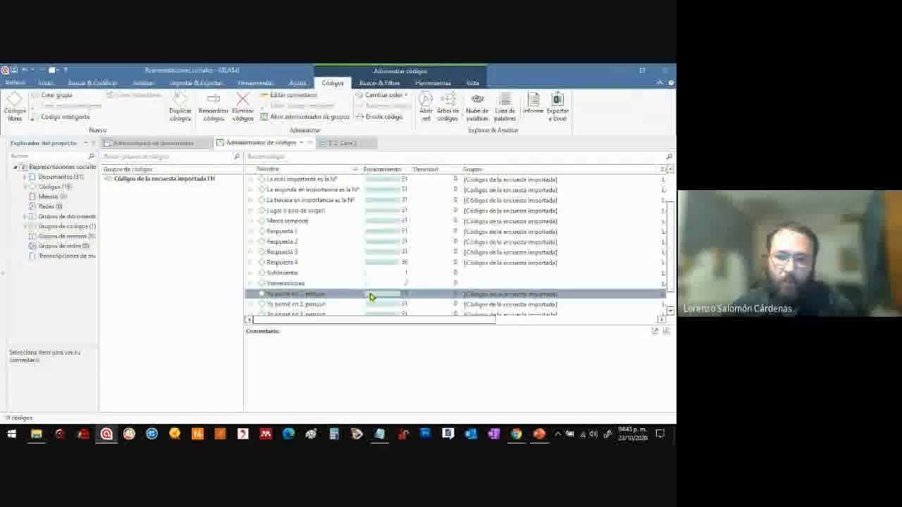
pyautogui.moveTo(670, 236); pyautogui.dragTo(670, 253)
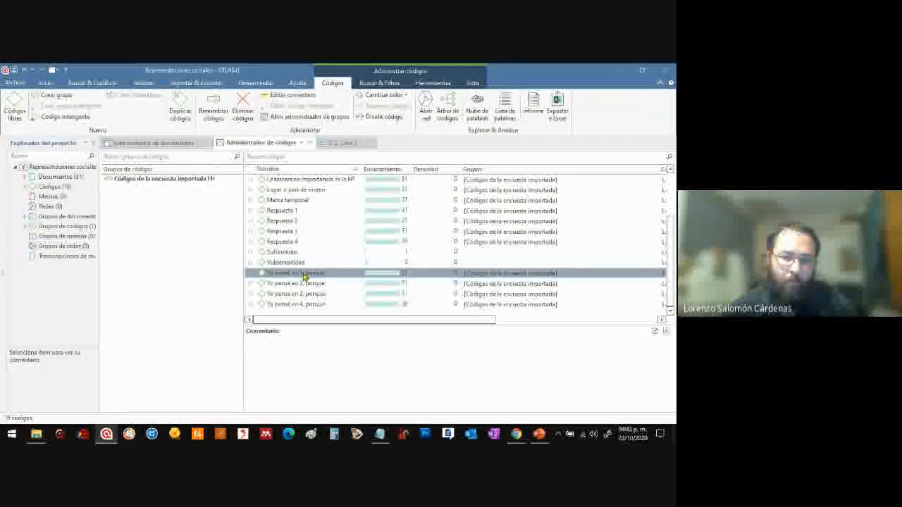
# Open the quotations linked to the code "Yo pensé en 1, porque:" and inspect the explanations from Cases 1 to 3
pyautogui.doubleClick(304, 276)
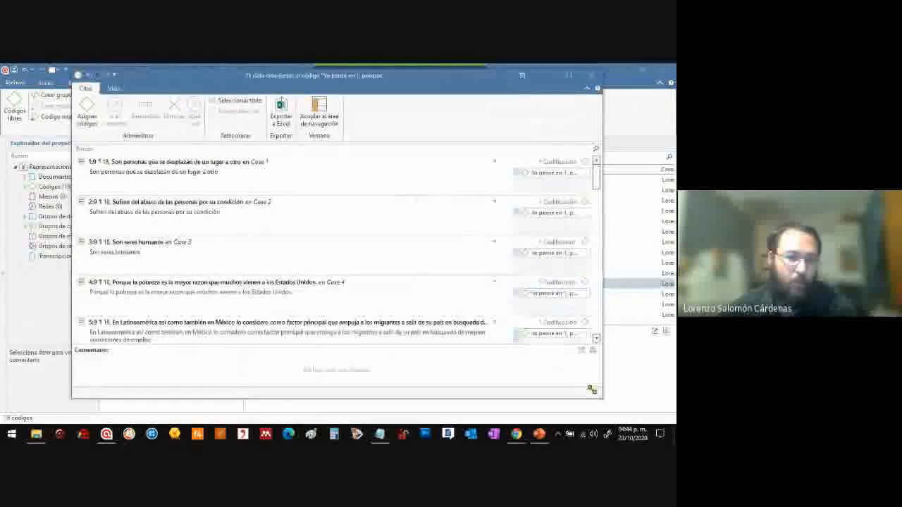
pyautogui.click(325, 258)
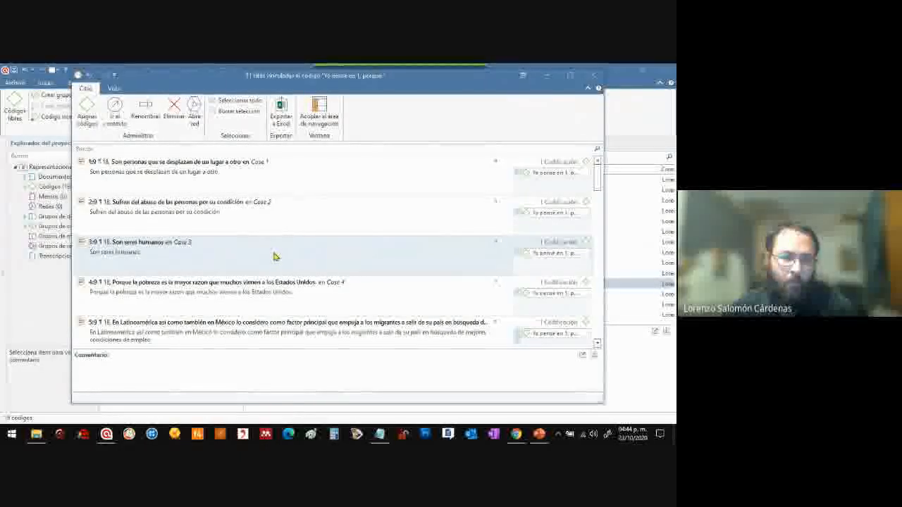
pyautogui.click(358, 179)
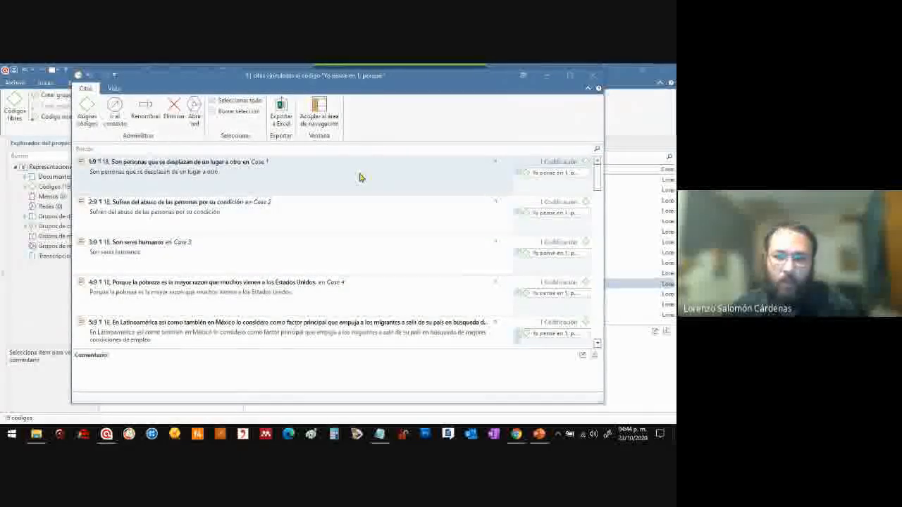
pyautogui.moveTo(599, 176)
pyautogui.mouseDown()
pyautogui.moveTo(599, 208)
pyautogui.moveTo(598, 158)
pyautogui.moveTo(598, 165)
pyautogui.mouseUp()
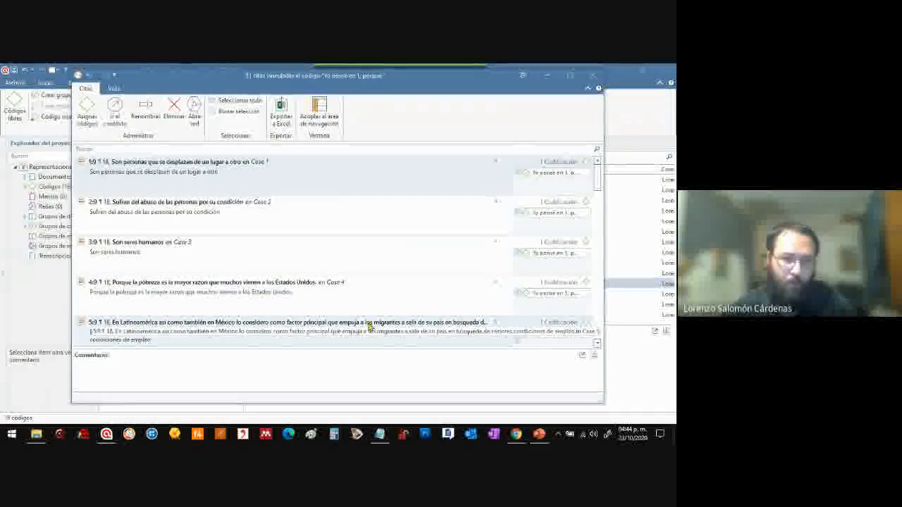
pyautogui.click(343, 223)
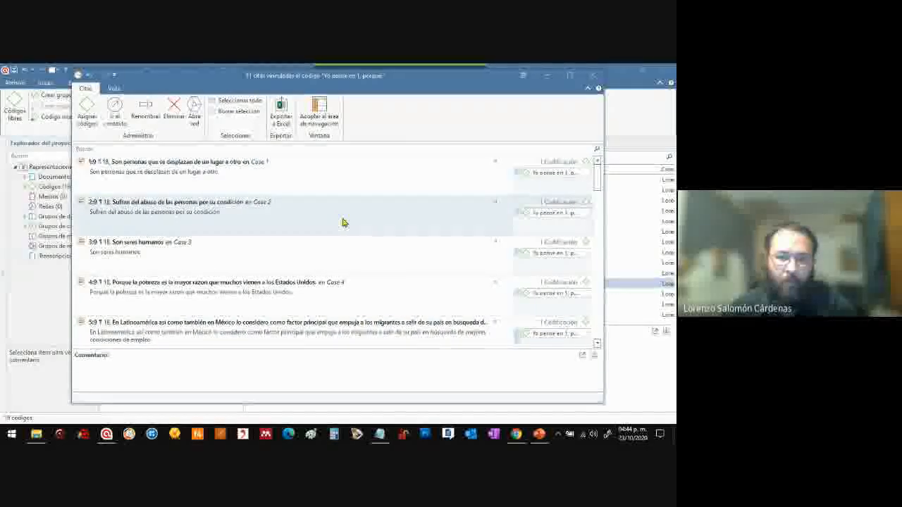
pyautogui.click(356, 264)
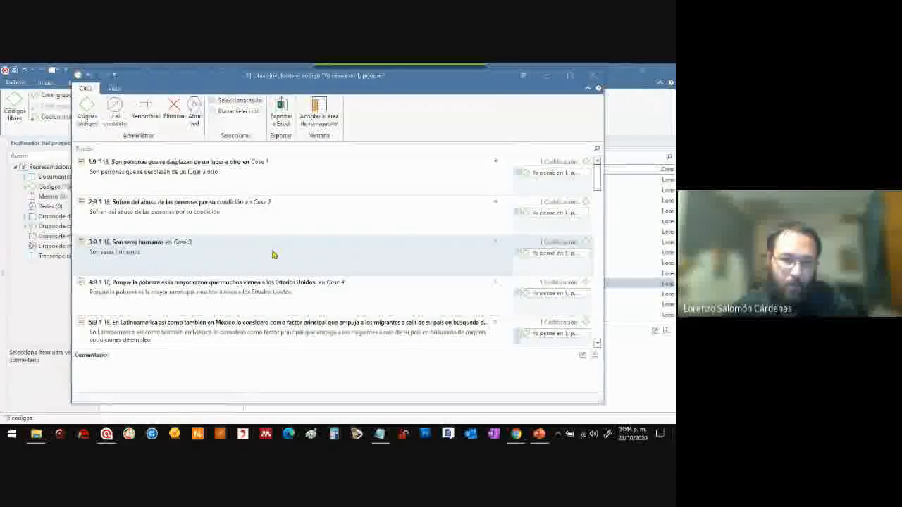
pyautogui.click(296, 179)
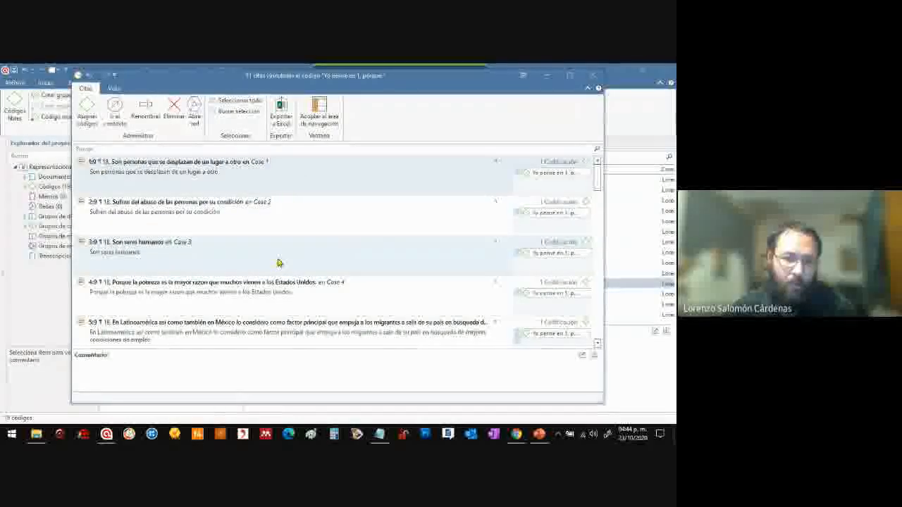
# Code the "Son seres humanos" quotation from Case 3 with a new code named "Proceso de humanización"
pyautogui.click(277, 263)
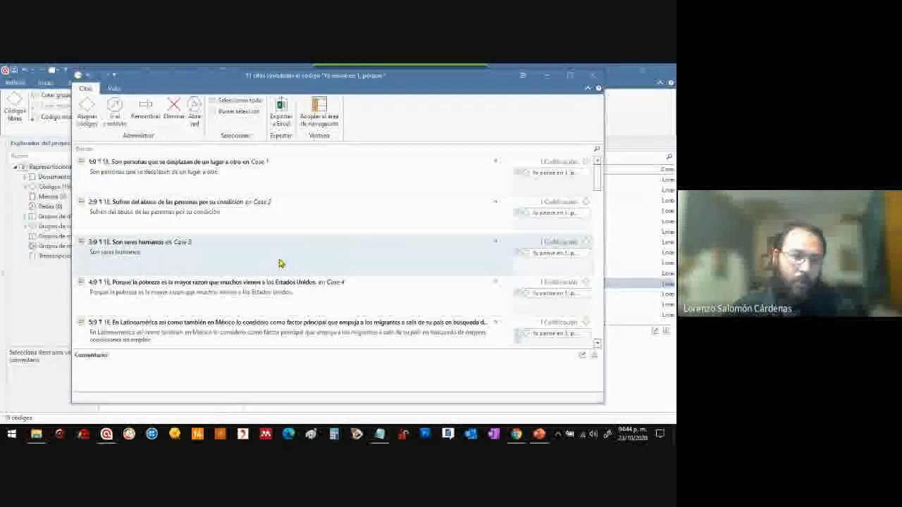
pyautogui.click(88, 116)
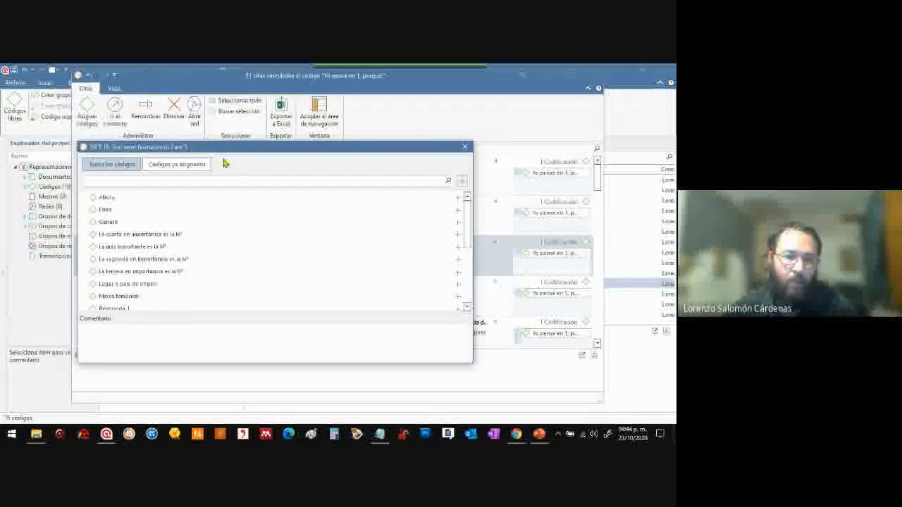
pyautogui.moveTo(225, 146); pyautogui.dragTo(472, 140)
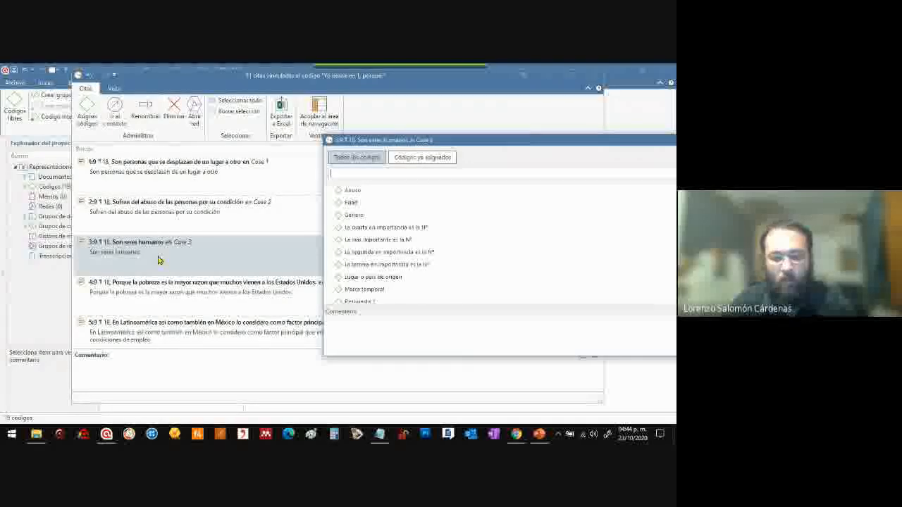
pyautogui.write('Humana')
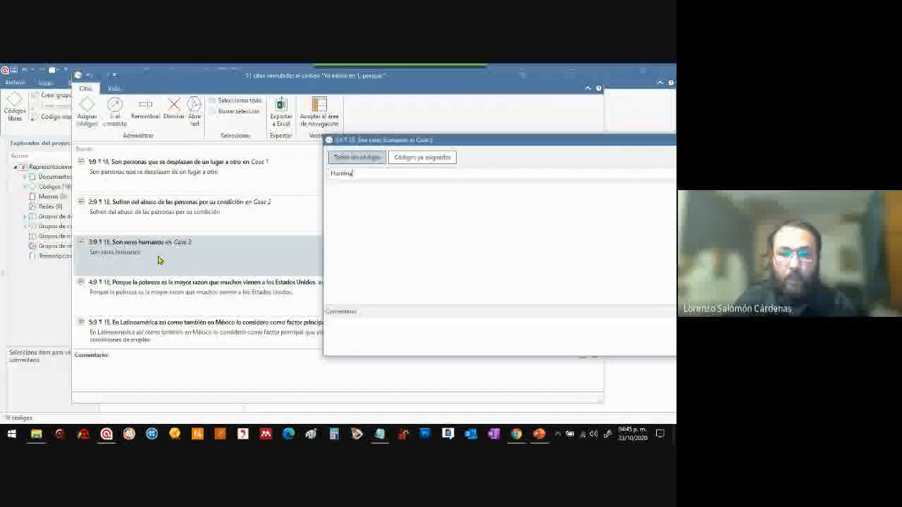
pyautogui.press('BackSpace')
pyautogui.press('BackSpace')
pyautogui.press('BackSpace')
pyautogui.press('BackSpace')
pyautogui.press('BackSpace')
pyautogui.press('BackSpace')
pyautogui.write('Hu')
pyautogui.press('BackSpace')
pyautogui.press('BackSpace')
pyautogui.write('Proceso de humanizació')
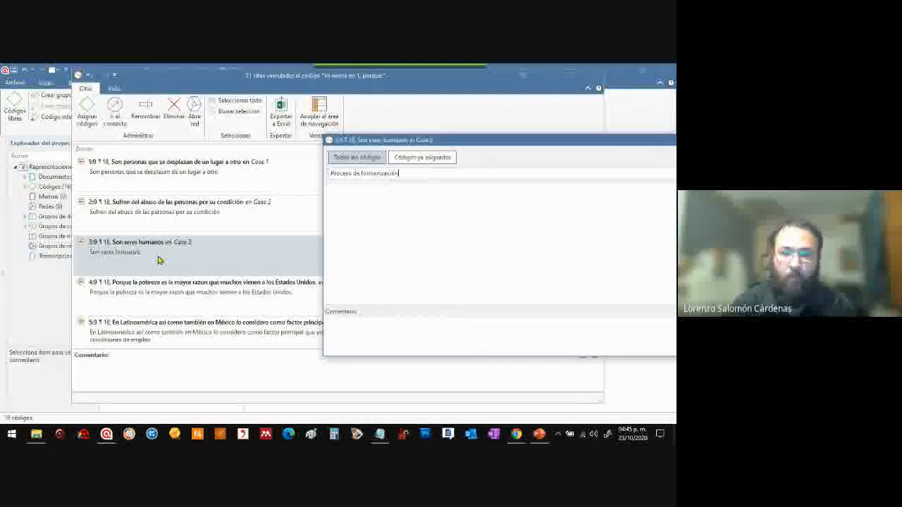
pyautogui.moveTo(495, 143); pyautogui.dragTo(392, 124)
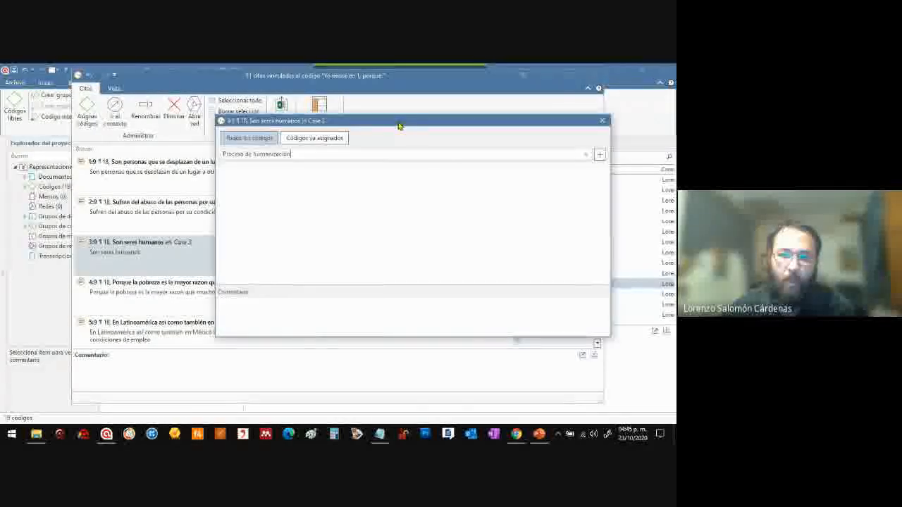
pyautogui.click(599, 154)
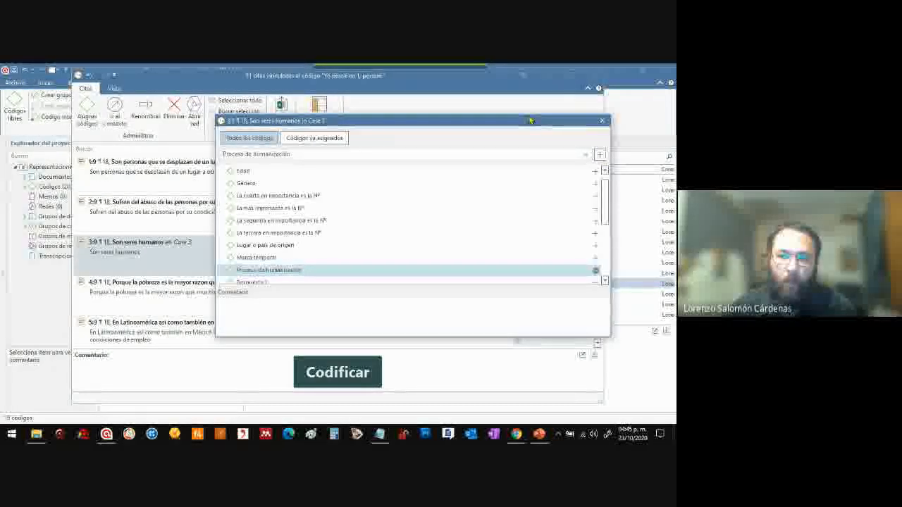
pyautogui.moveTo(531, 121); pyautogui.dragTo(496, 115)
pyautogui.click(570, 114)
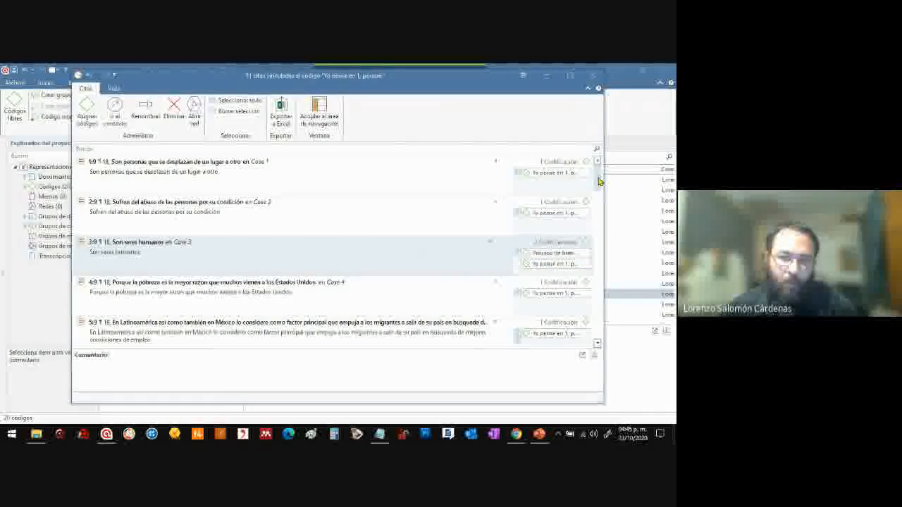
# Check the codes beside the quotations linked to "Yo pensé en 1, porque:" and close that quotation list
pyautogui.scroll(-5, 598, 220)
pyautogui.scroll(5, 601, 222)
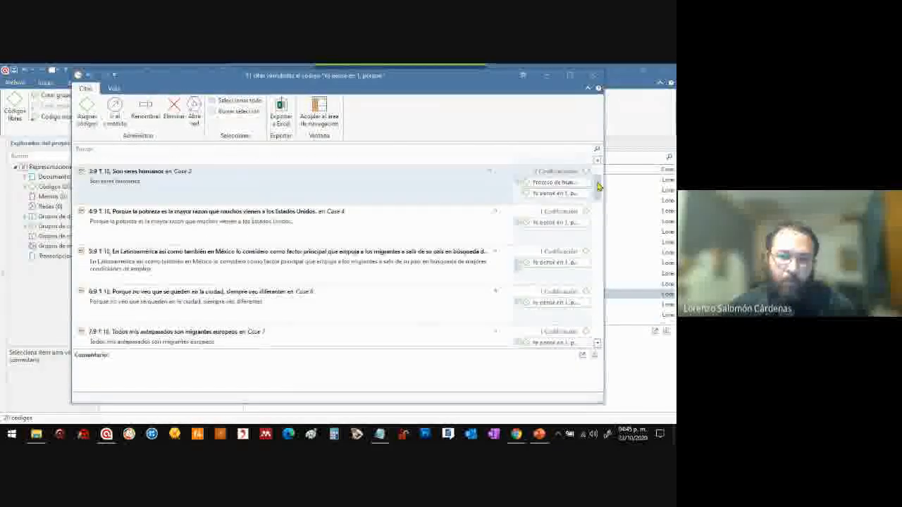
pyautogui.click(590, 77)
# Review the full code list, comparing the imported importance-ranking, "Respuesta" and "Yo pensé en" codes with the newly created ones
pyautogui.click(296, 241)
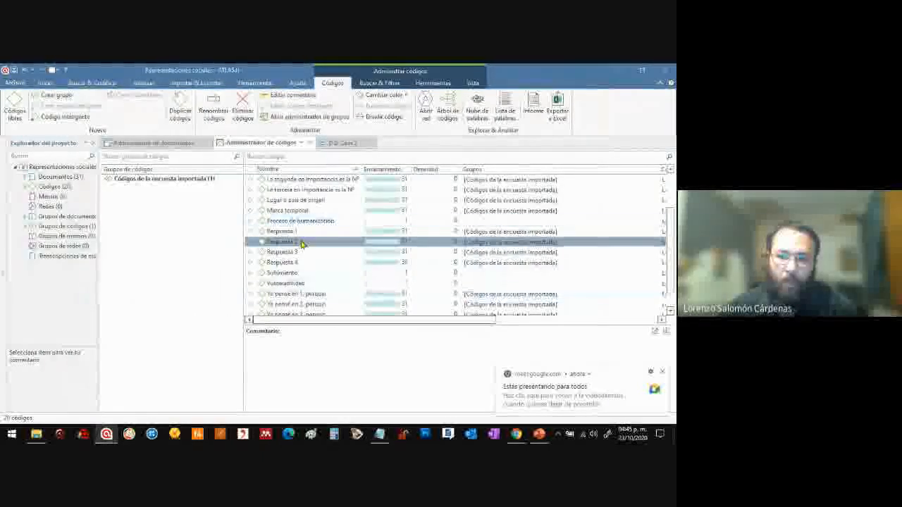
pyautogui.scroll(3, 664, 185)
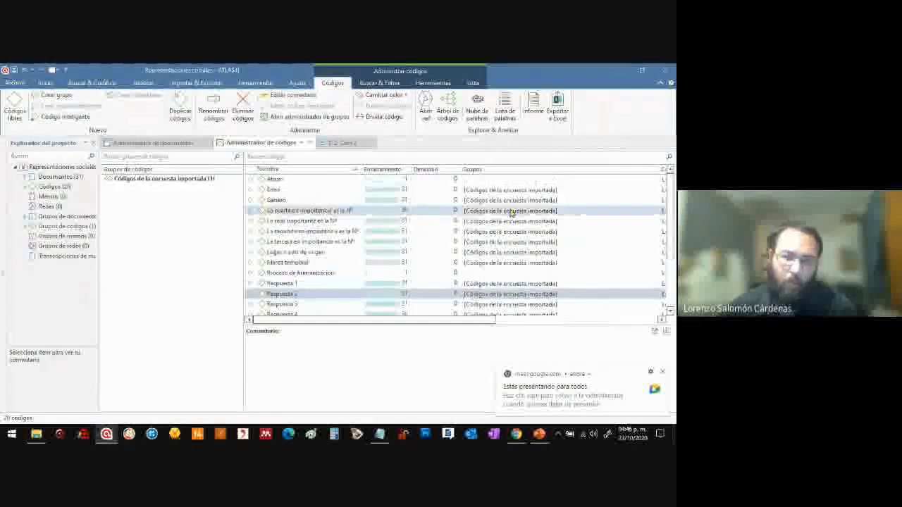
pyautogui.click(321, 252)
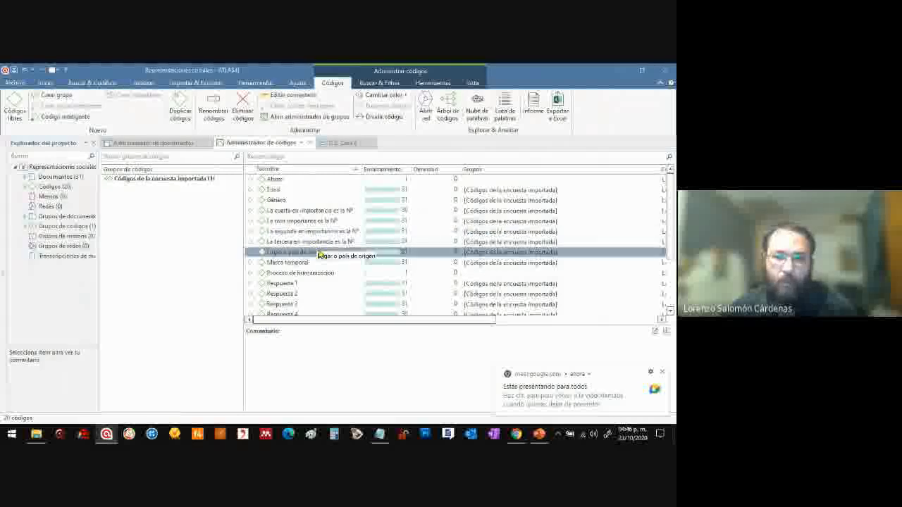
pyautogui.click(327, 211)
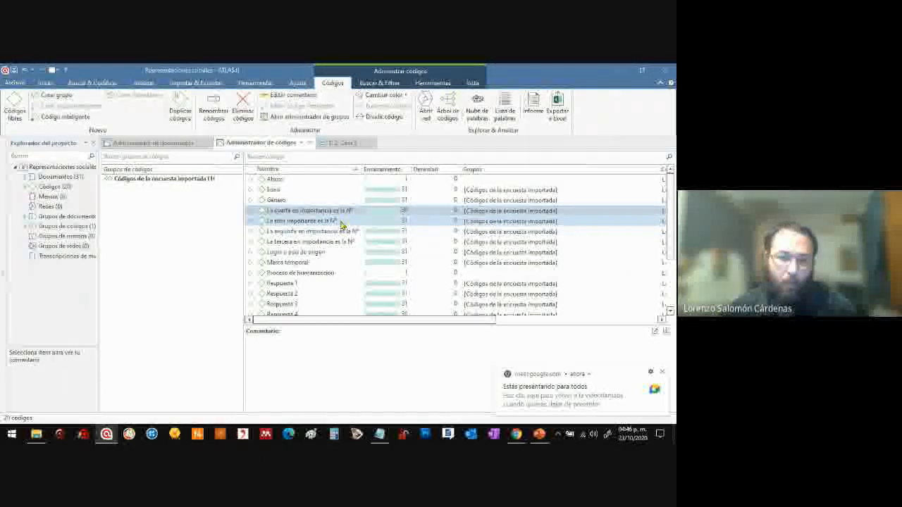
pyautogui.click(343, 231)
pyautogui.click(335, 241)
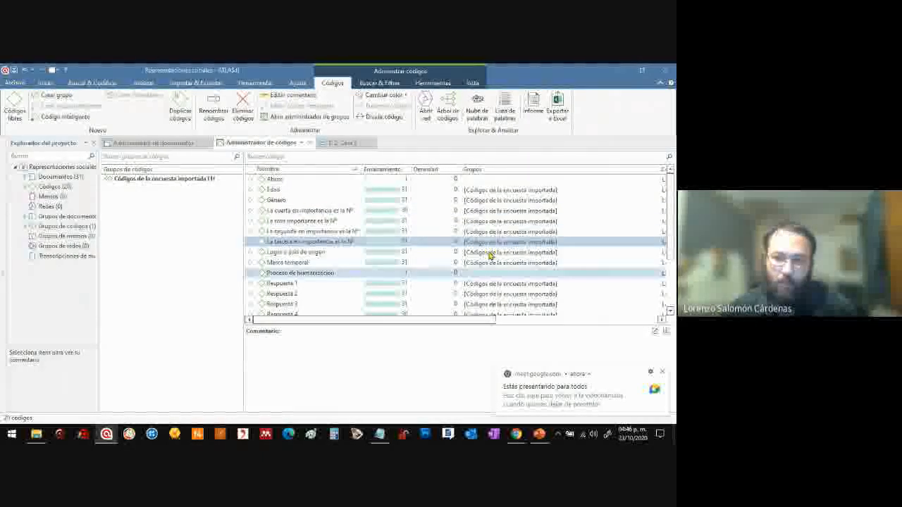
pyautogui.scroll(-2, 670, 242)
pyautogui.scroll(-1, 671, 242)
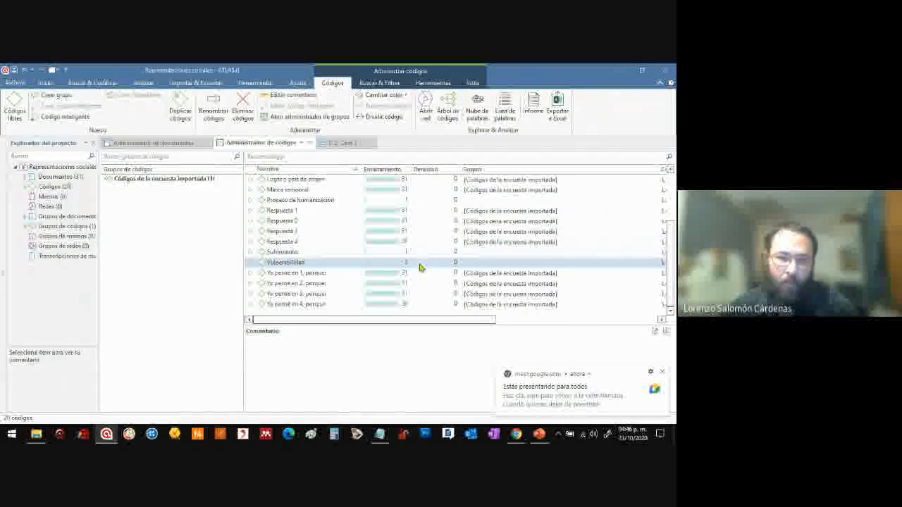
pyautogui.click(290, 232)
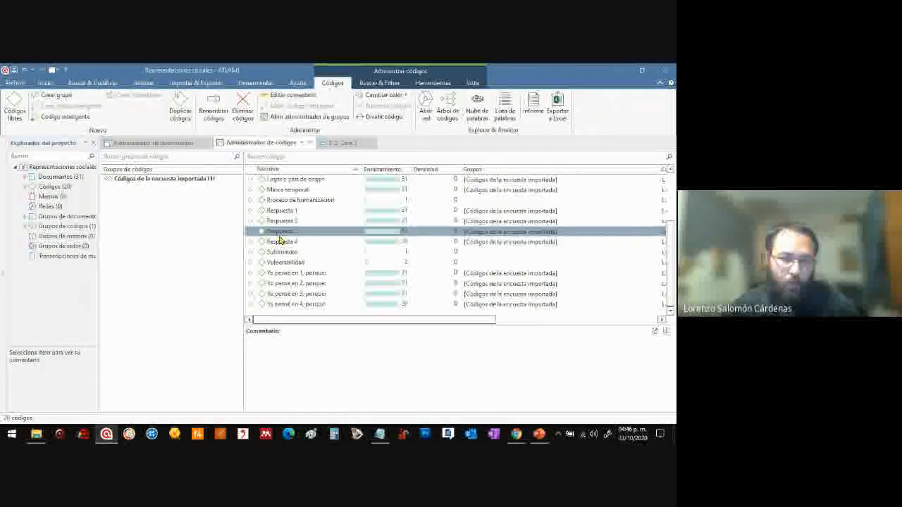
# Return to the Case 2 document, look over its coded answers and save the project
pyautogui.click(340, 143)
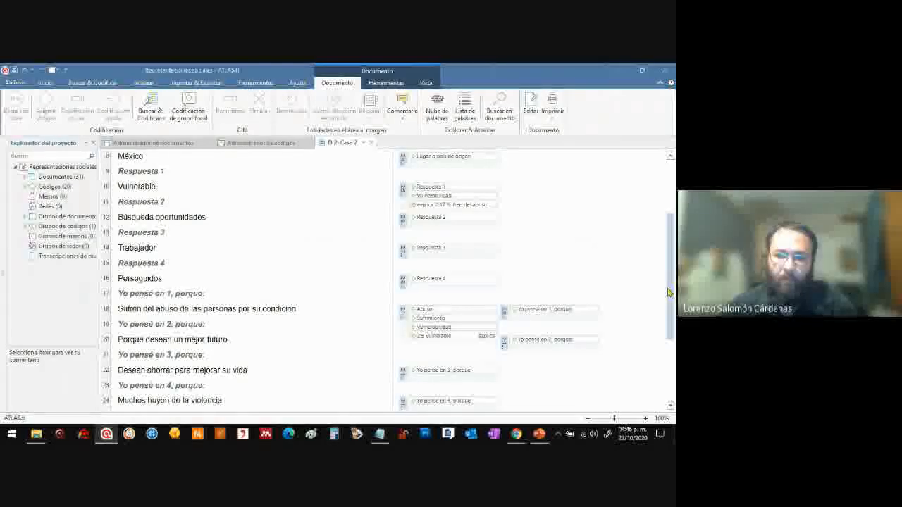
pyautogui.scroll(-3, 669, 296)
pyautogui.moveTo(670, 301); pyautogui.dragTo(670, 163)
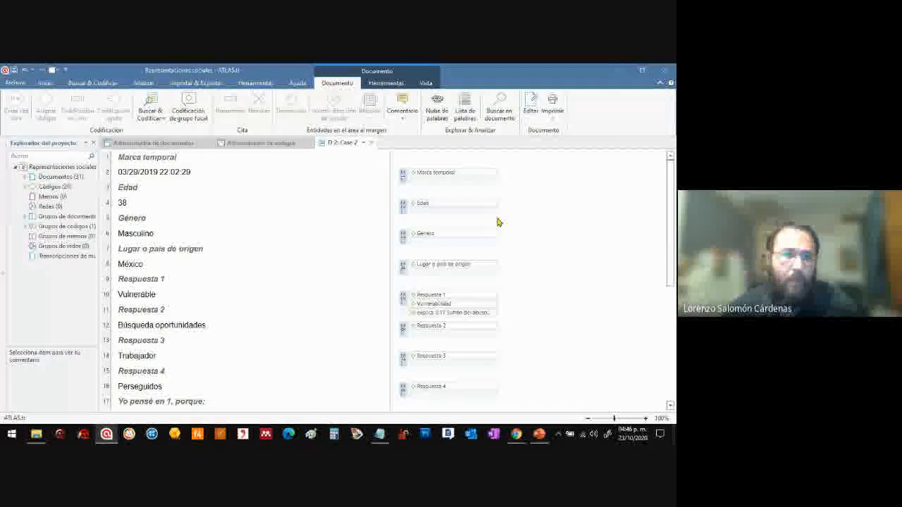
pyautogui.click(14, 72)
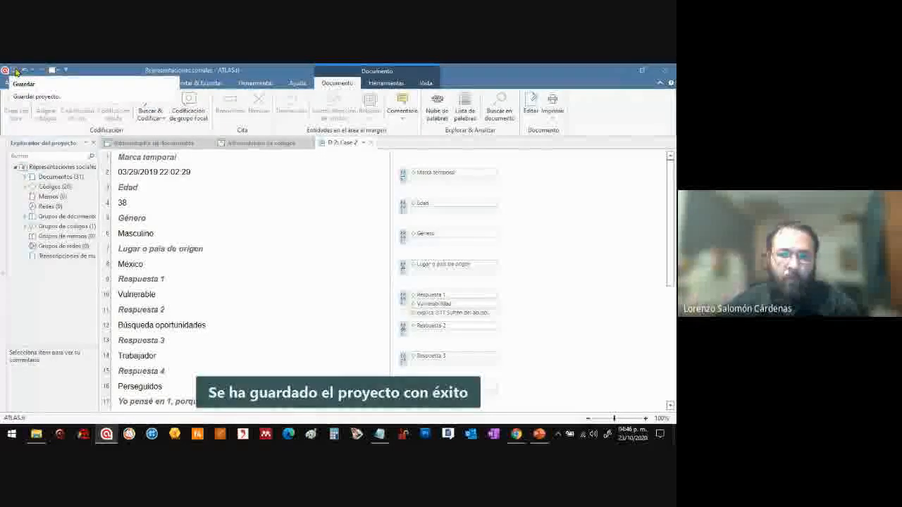
# Examine the "Vulnerable" answer in Case 2 with its "Respuesta 1" and "Vulnerabilidad" codes and its hyperlink entry
pyautogui.moveTo(672, 198); pyautogui.dragTo(665, 229)
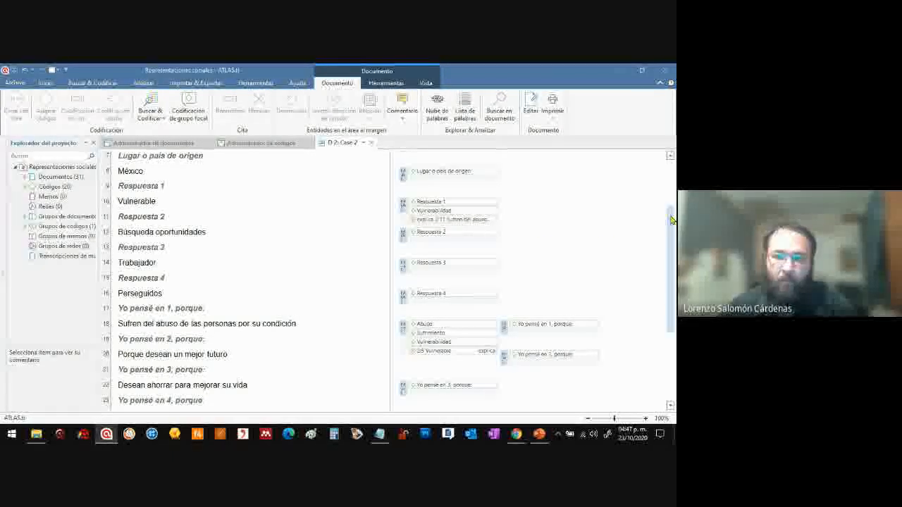
pyautogui.moveTo(672, 217)
pyautogui.mouseDown()
pyautogui.moveTo(672, 209)
pyautogui.moveTo(670, 240)
pyautogui.moveTo(662, 216)
pyautogui.mouseUp()
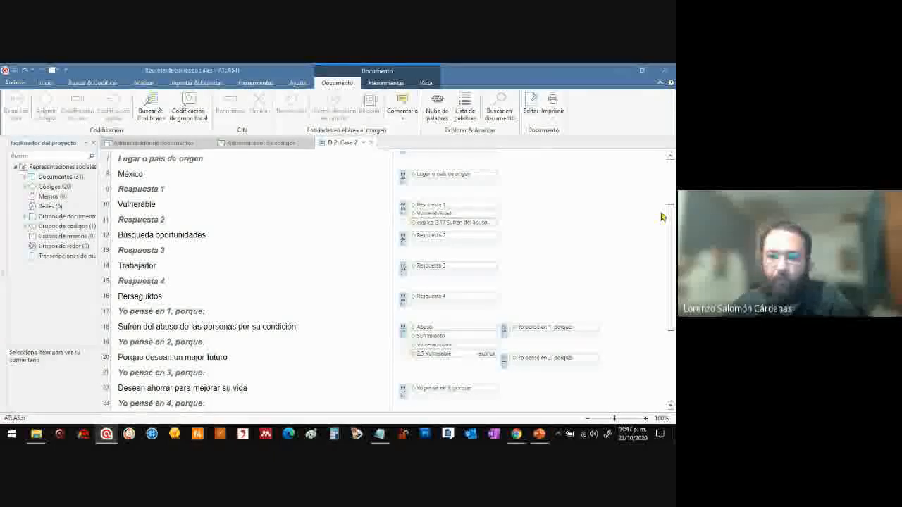
pyautogui.click(403, 211)
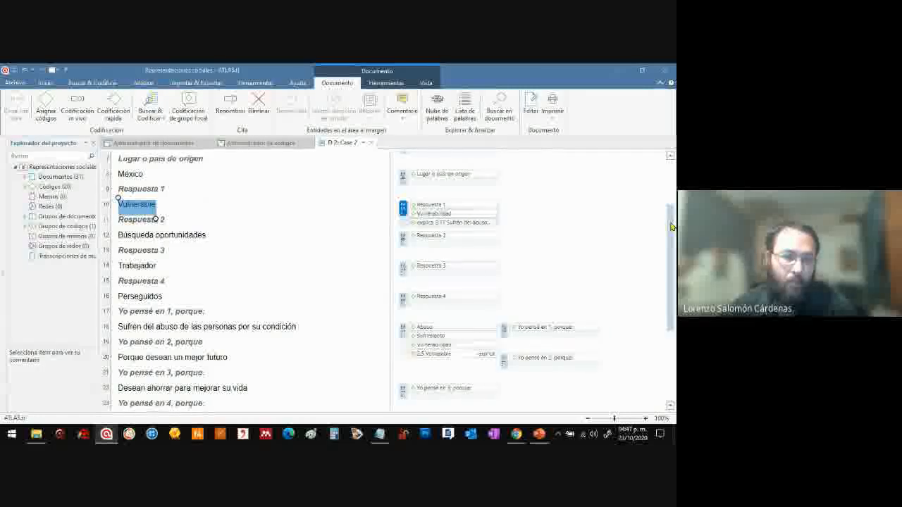
pyautogui.scroll(-1, 672, 227)
pyautogui.click(157, 185)
pyautogui.doubleClick(157, 185)
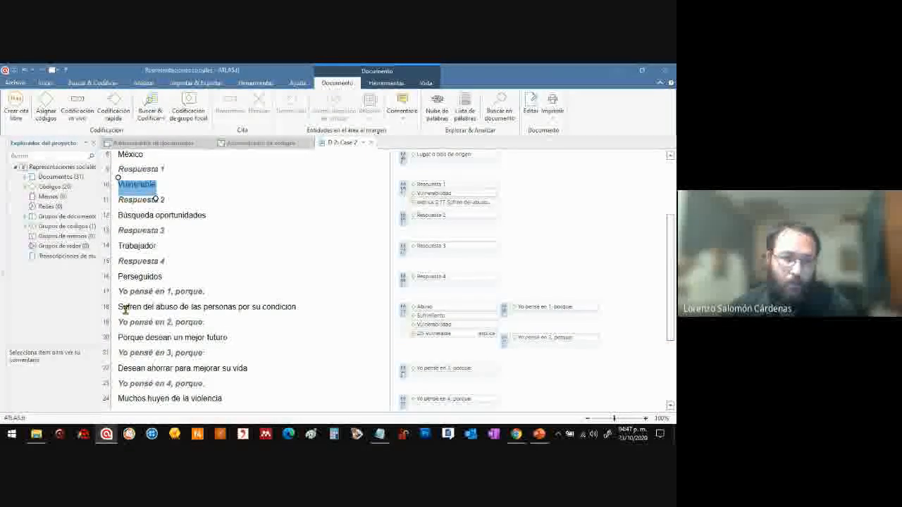
# Open the network for the hyperlink between the "Sufren del abuso de las personas por su condición" quotation and "Vulnerable"
pyautogui.moveTo(119, 306); pyautogui.dragTo(296, 307)
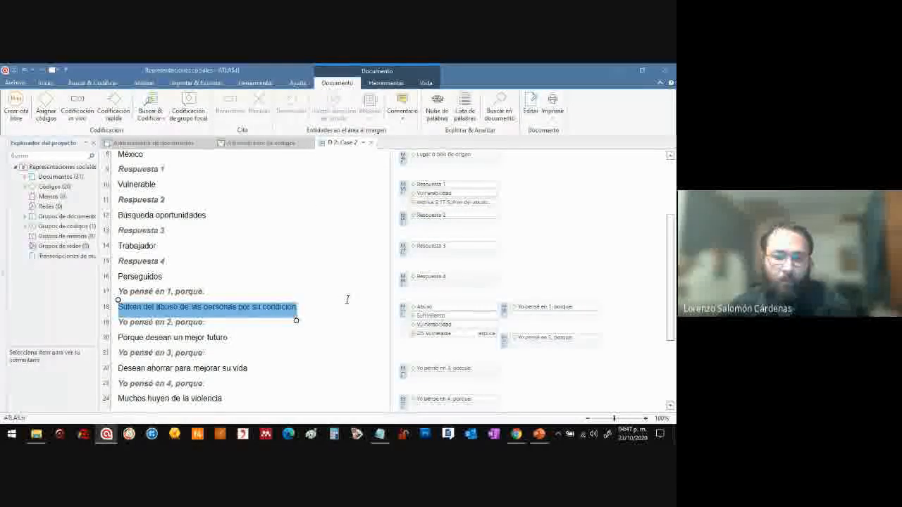
pyautogui.click(402, 312)
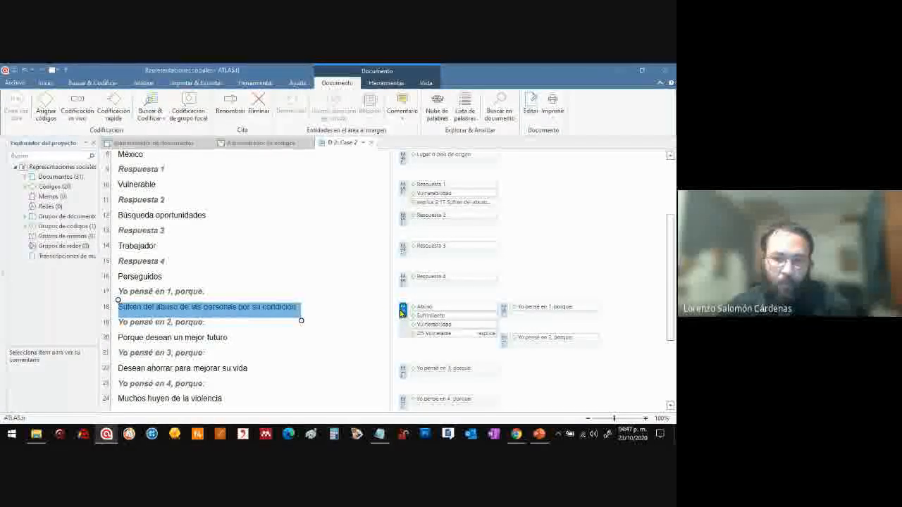
pyautogui.click(441, 308)
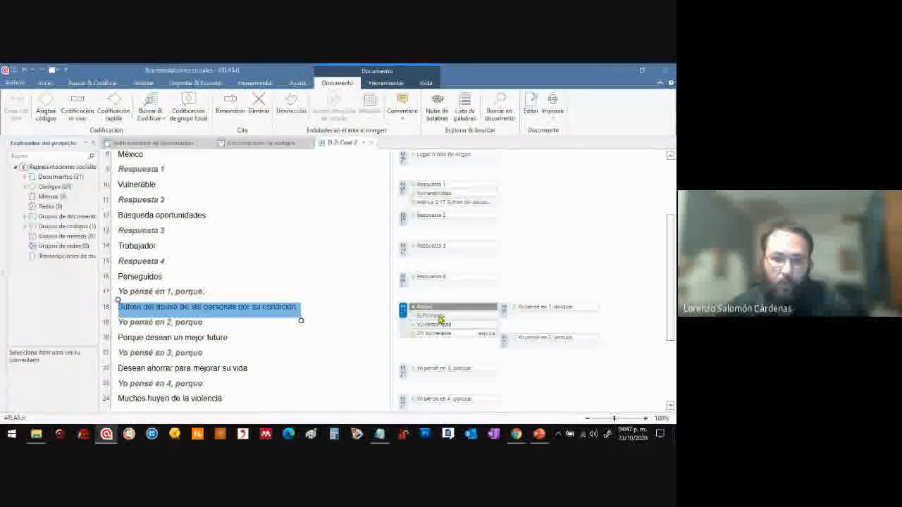
pyautogui.click(440, 336)
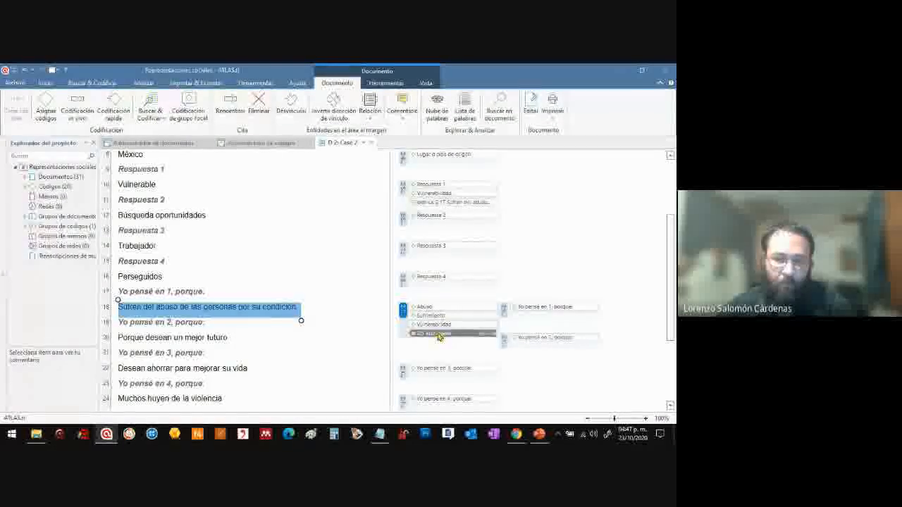
pyautogui.rightClick(437, 336)
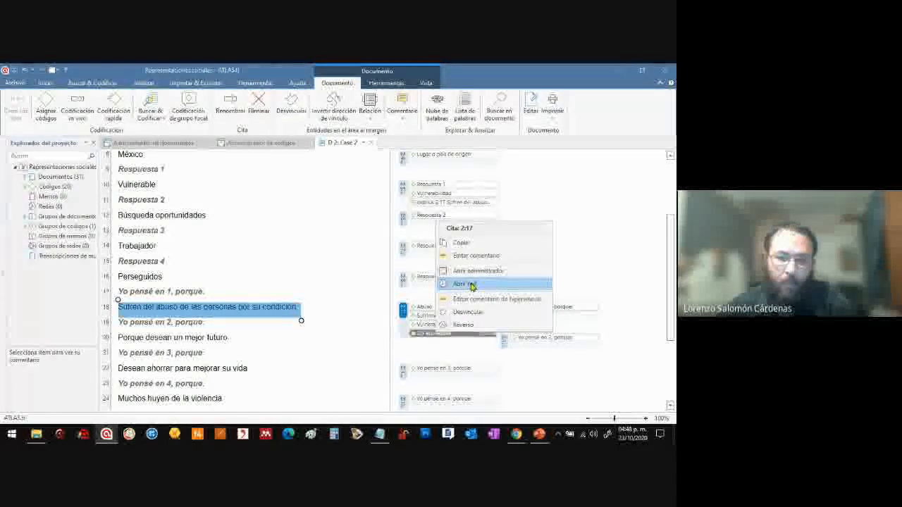
pyautogui.click(470, 284)
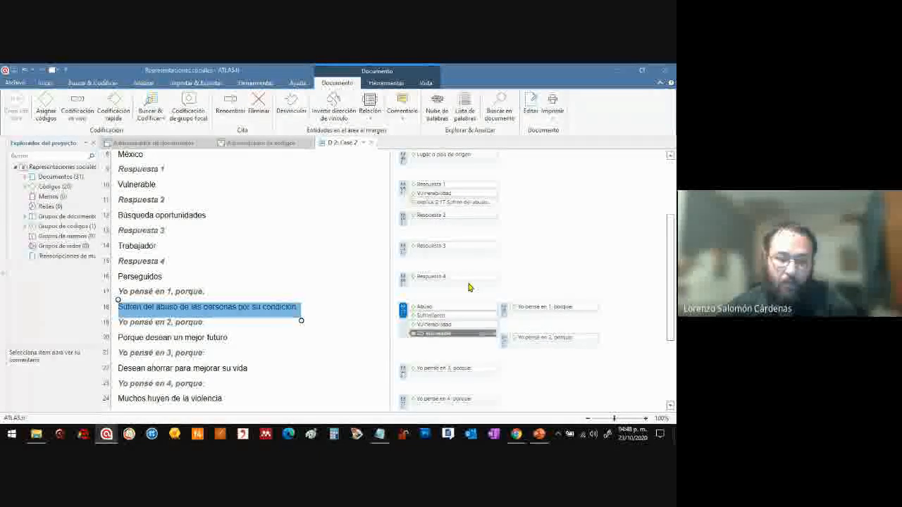
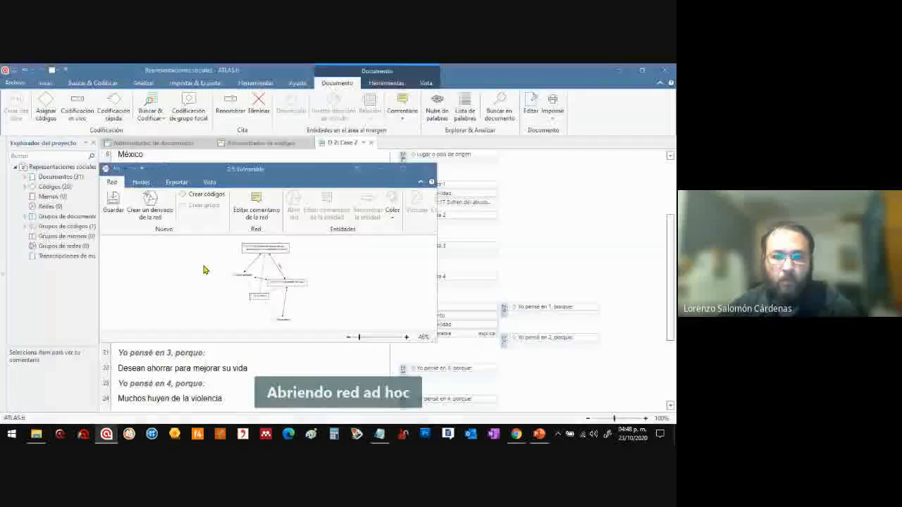
# Dock the "Vulnerable" network in the main window, fit it to the view and spread out its code, quotation and document nodes
pyautogui.click(358, 170)
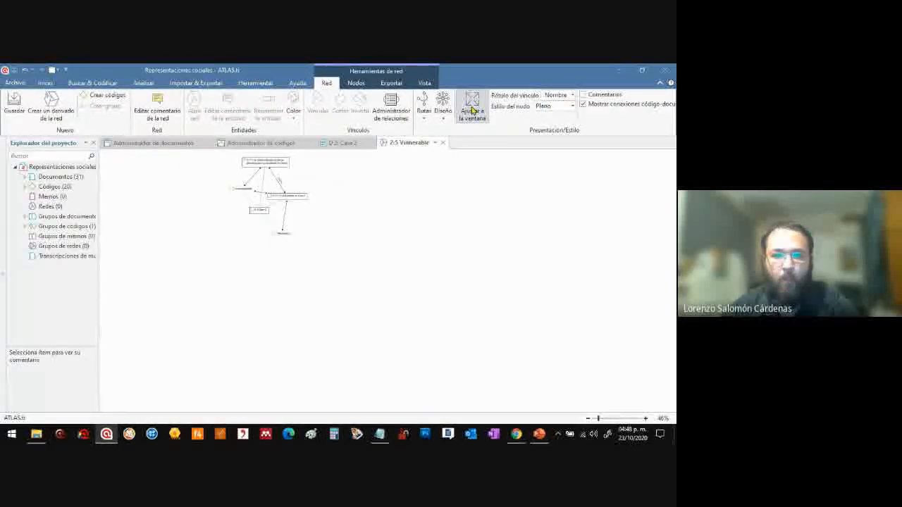
pyautogui.click(472, 110)
pyautogui.moveTo(318, 256); pyautogui.dragTo(243, 212)
pyautogui.moveTo(416, 165); pyautogui.dragTo(550, 200)
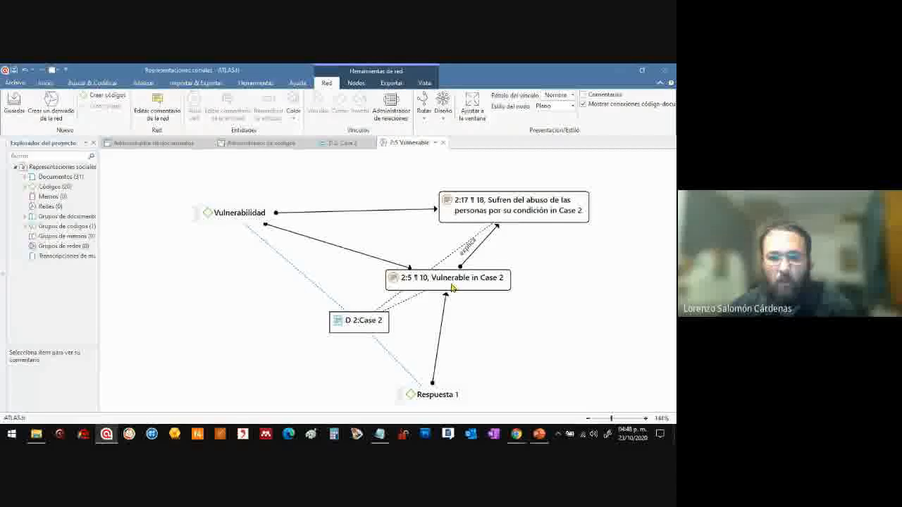
pyautogui.moveTo(449, 279); pyautogui.dragTo(535, 278)
pyautogui.moveTo(359, 325); pyautogui.dragTo(176, 299)
pyautogui.moveTo(254, 212); pyautogui.dragTo(386, 232)
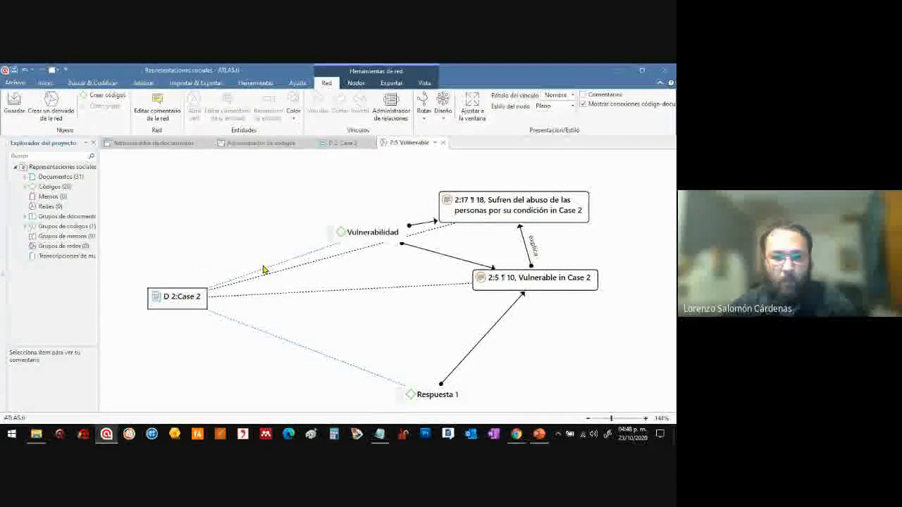
pyautogui.moveTo(181, 295); pyautogui.dragTo(215, 209)
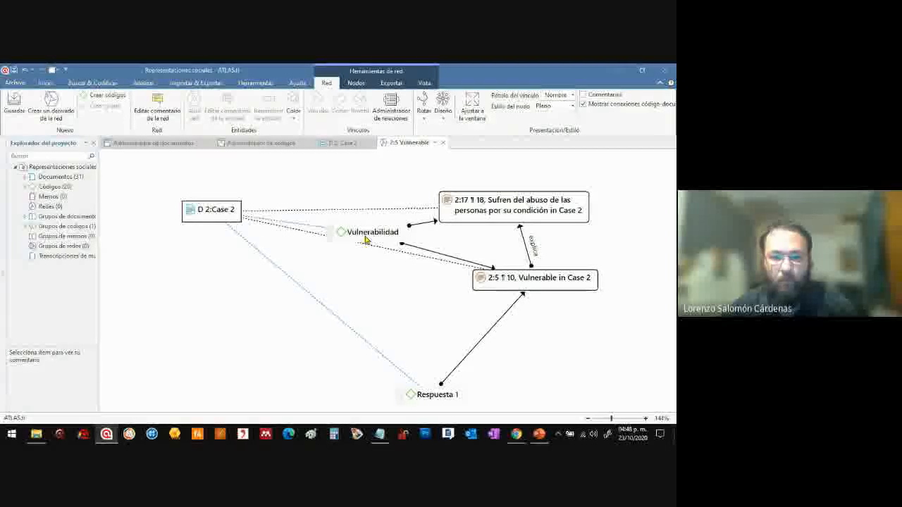
# Place the "Vulnerable" quotation above "Sufren del abuso de las personas por su condición", raise "Vulnerabilidad" and move Case 2 inward and down
pyautogui.moveTo(494, 206); pyautogui.dragTo(540, 328)
pyautogui.moveTo(527, 276); pyautogui.dragTo(524, 177)
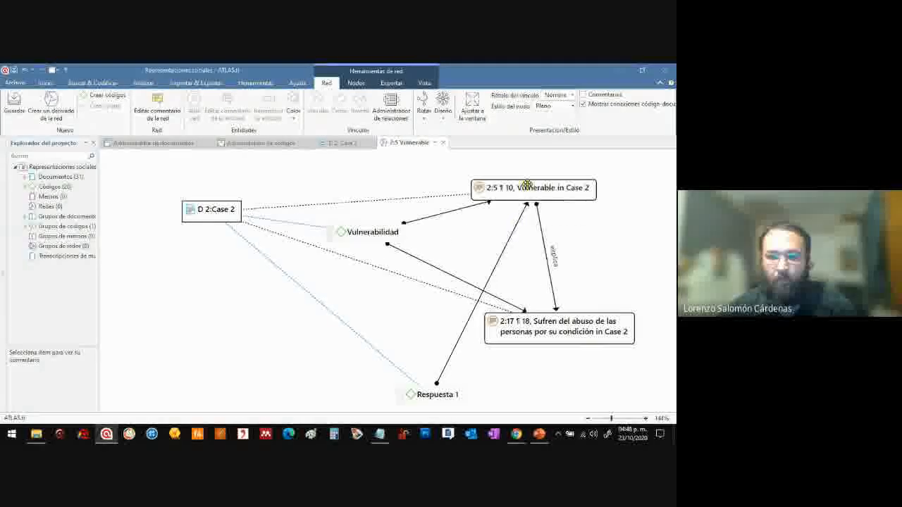
pyautogui.moveTo(519, 316); pyautogui.dragTo(504, 275)
pyautogui.moveTo(372, 226); pyautogui.dragTo(392, 166)
pyautogui.moveTo(221, 208); pyautogui.dragTo(269, 256)
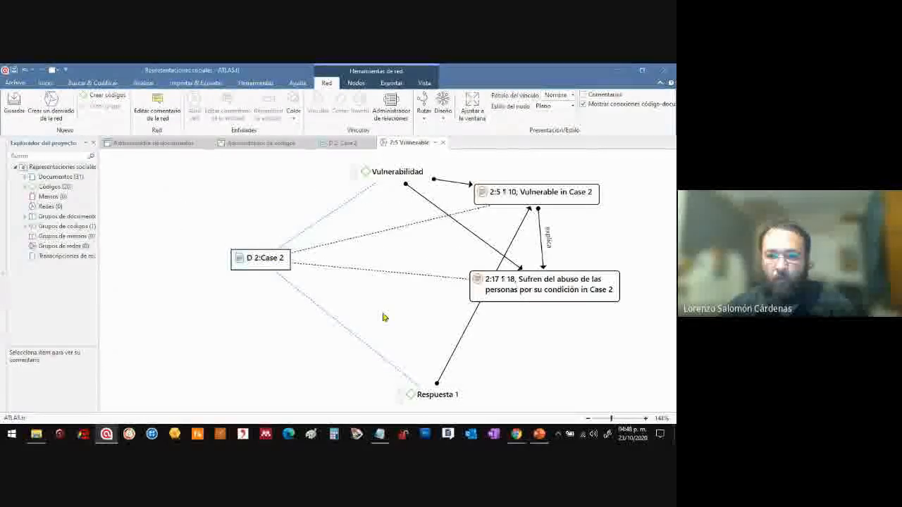
# Align "Respuesta 1" above the "Vulnerable" quotation and "Vulnerabilidad" above "Sufren del abuso", with Case 2 off to their left
pyautogui.moveTo(444, 395); pyautogui.dragTo(546, 121)
pyautogui.moveTo(525, 341); pyautogui.dragTo(413, 357)
pyautogui.moveTo(405, 214); pyautogui.dragTo(378, 215)
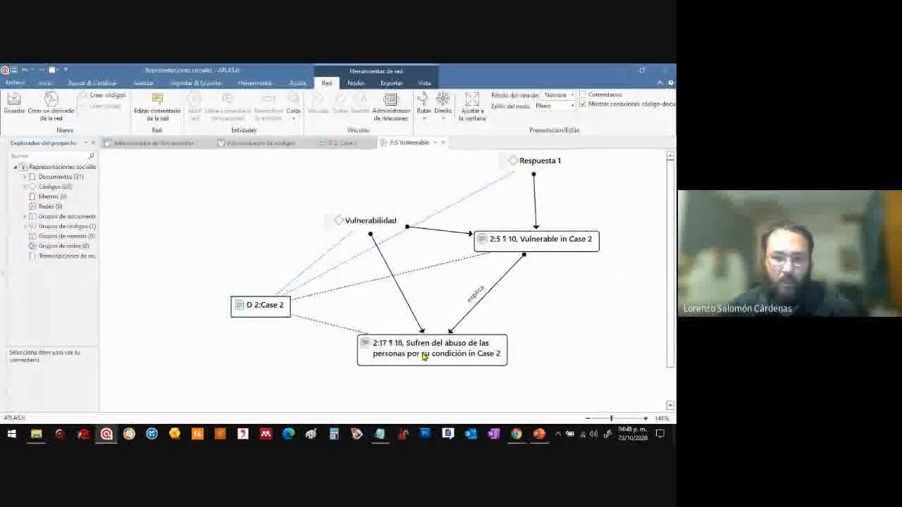
pyautogui.moveTo(424, 355); pyautogui.dragTo(361, 357)
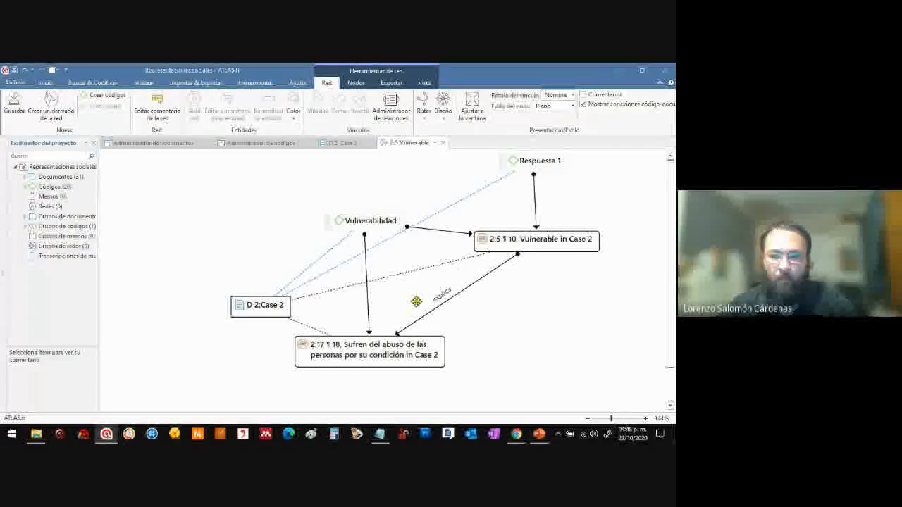
pyautogui.moveTo(530, 241); pyautogui.dragTo(523, 286)
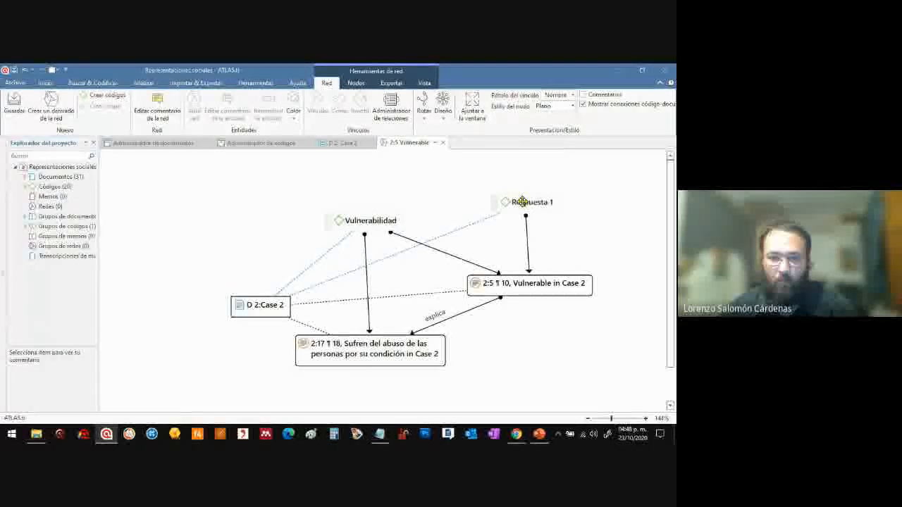
pyautogui.moveTo(369, 221); pyautogui.dragTo(370, 203)
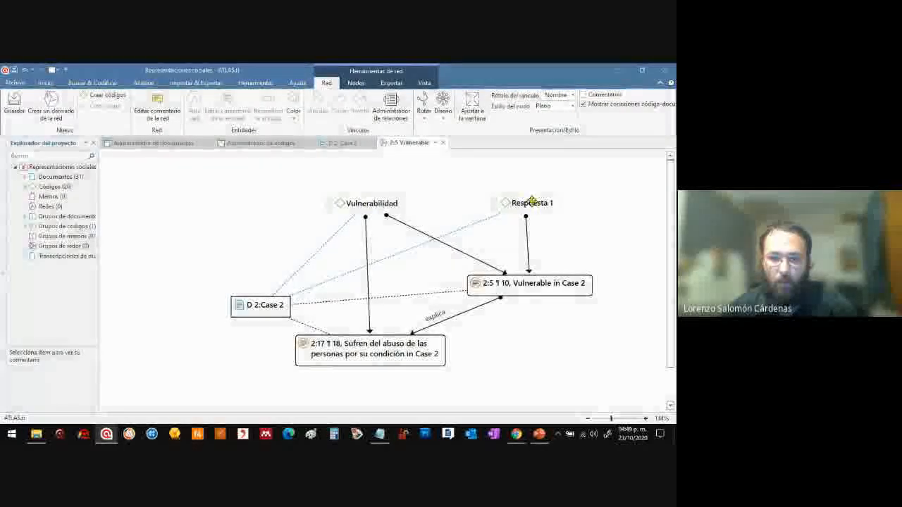
pyautogui.moveTo(531, 205); pyautogui.dragTo(539, 203)
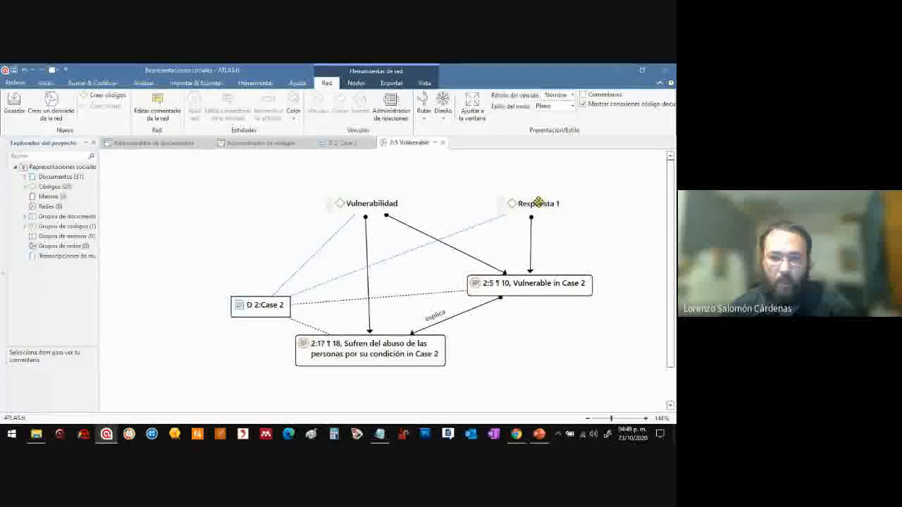
pyautogui.click(518, 291)
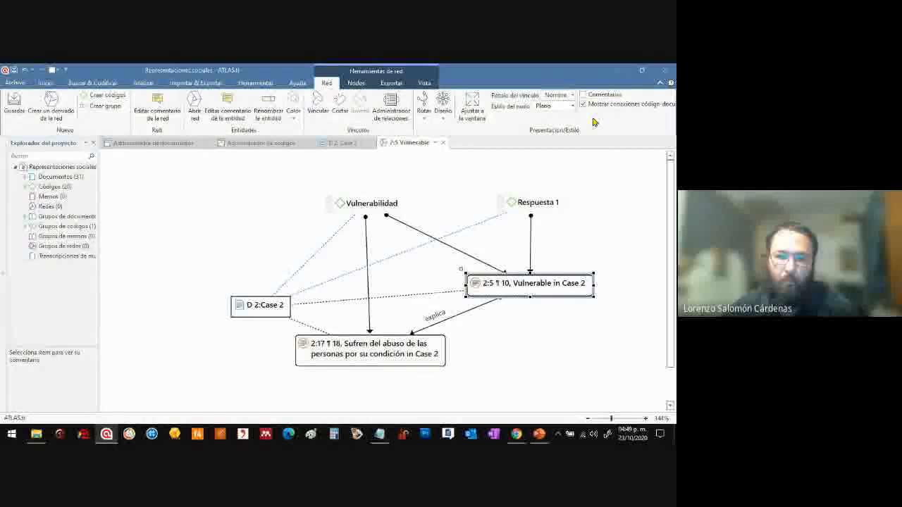
pyautogui.moveTo(274, 305); pyautogui.dragTo(260, 268)
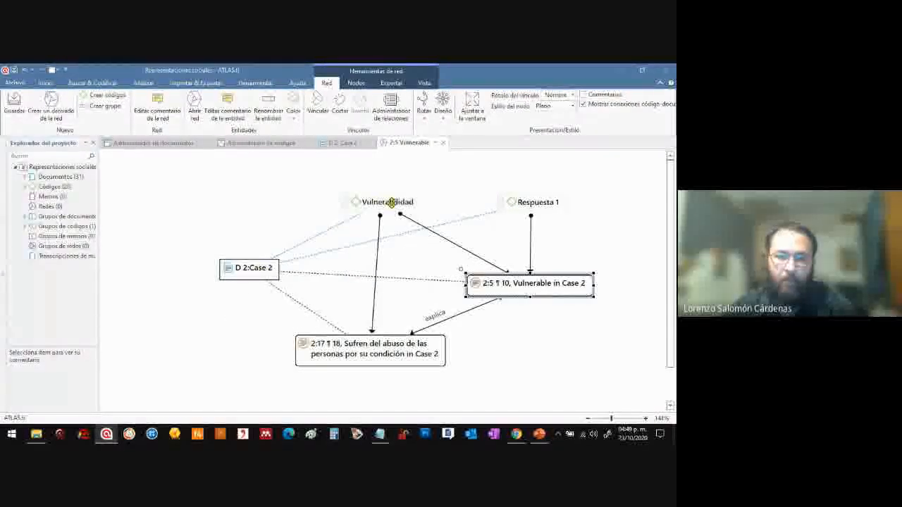
# Turn on content previews for the network nodes and separate the Case 2 document from the "Sufren del abuso" quotation
pyautogui.click(424, 84)
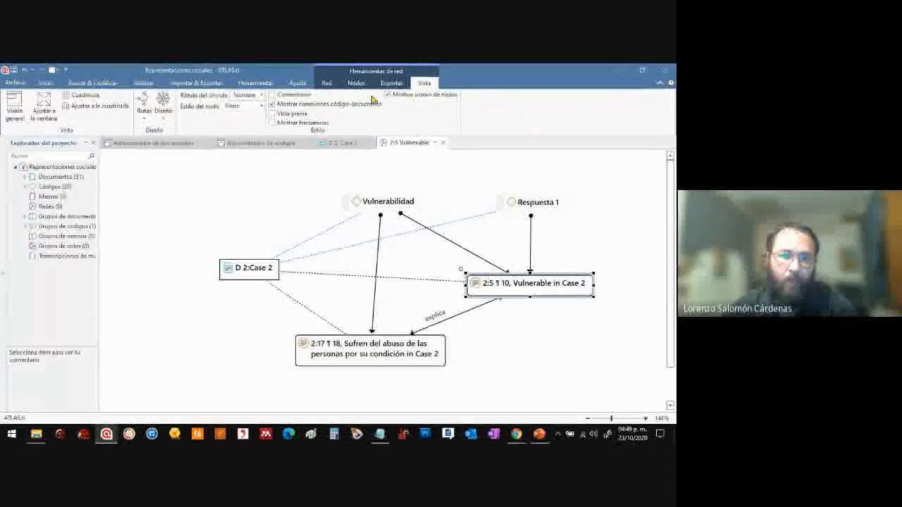
pyautogui.click(273, 113)
pyautogui.moveTo(318, 262); pyautogui.dragTo(221, 156)
pyautogui.moveTo(384, 353); pyautogui.dragTo(367, 362)
pyautogui.click(367, 310)
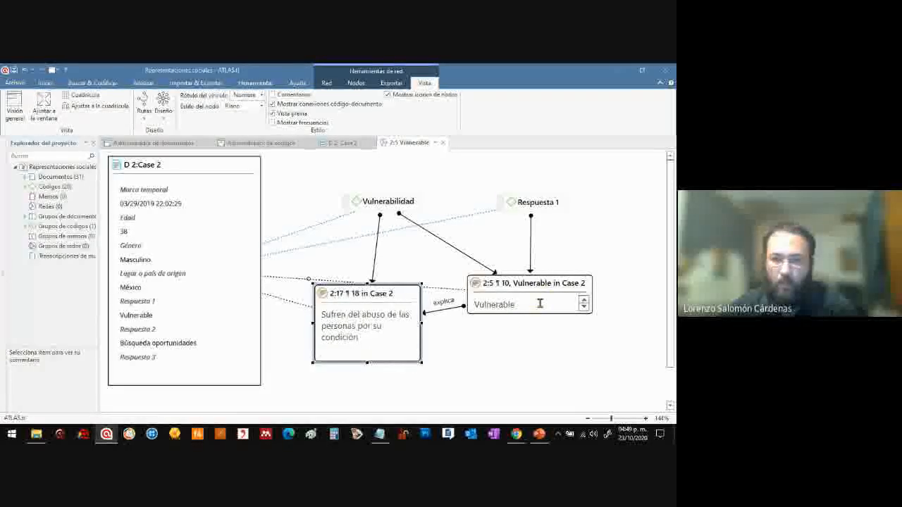
# Lower the two quotation nodes and move the "Respuesta 1" and "Vulnerabilidad" codes further apart above them
pyautogui.moveTo(543, 286); pyautogui.dragTo(555, 321)
pyautogui.moveTo(547, 207); pyautogui.dragTo(569, 208)
pyautogui.moveTo(410, 199); pyautogui.dragTo(378, 196)
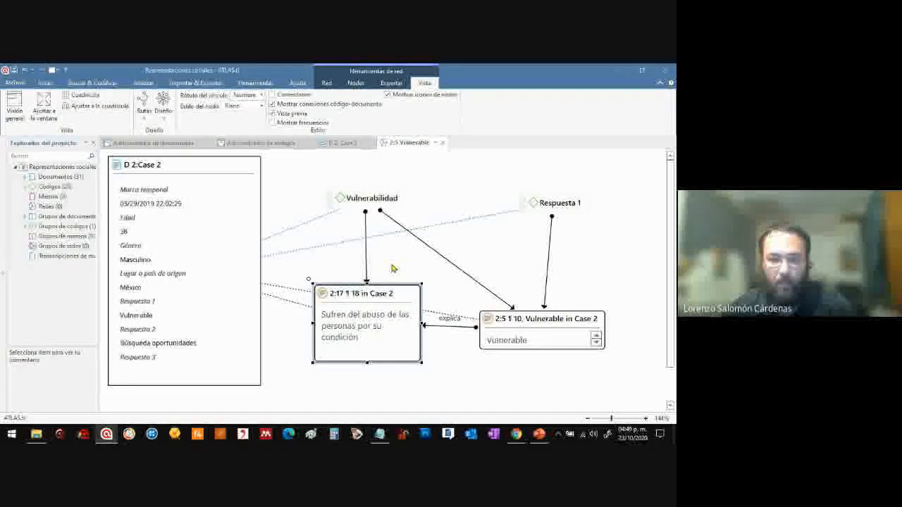
pyautogui.moveTo(396, 294); pyautogui.dragTo(397, 302)
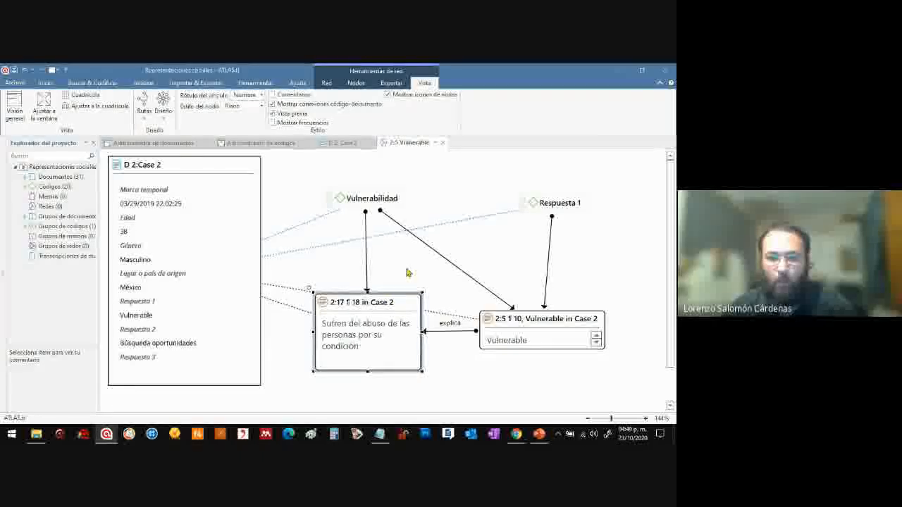
pyautogui.click(406, 269)
# Remove the Case 2 document node from the network
pyautogui.click(226, 165)
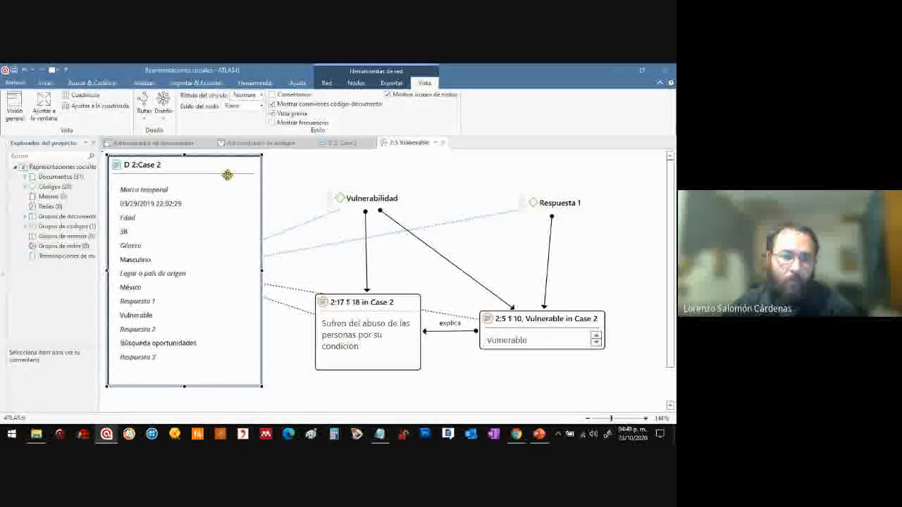
pyautogui.rightClick(217, 167)
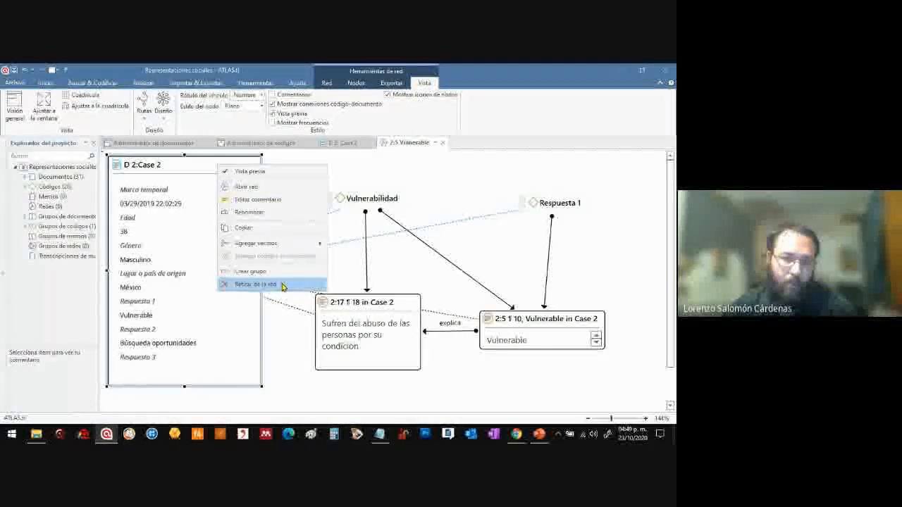
pyautogui.click(283, 285)
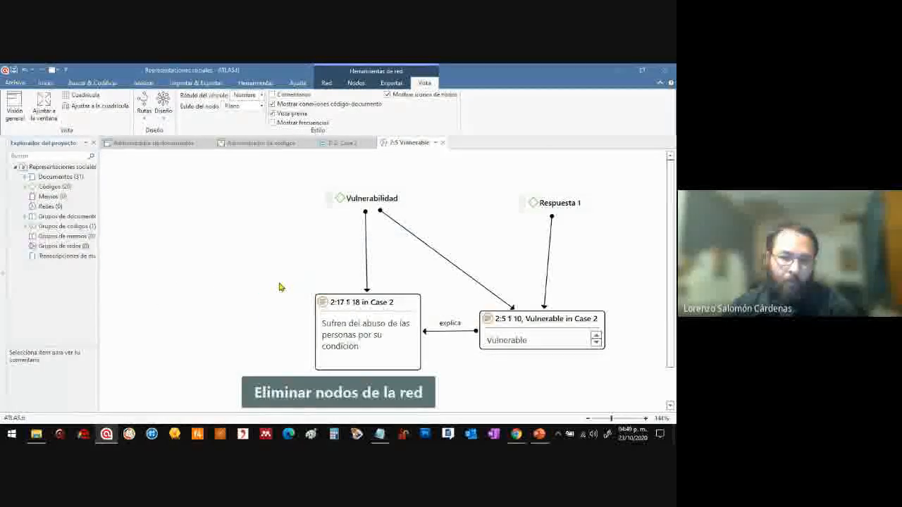
# Reposition "Vulnerabilidad" and the "Sufren del abuso" quotation, and move "Respuesta 1" higher above the "Vulnerable" quotation
pyautogui.moveTo(392, 301); pyautogui.dragTo(359, 305)
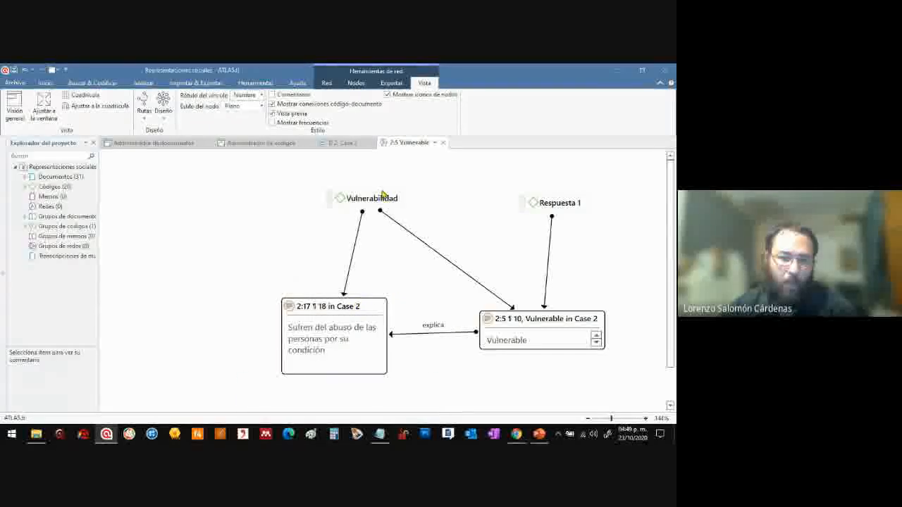
pyautogui.moveTo(356, 190); pyautogui.dragTo(325, 182)
pyautogui.moveTo(551, 202); pyautogui.dragTo(557, 166)
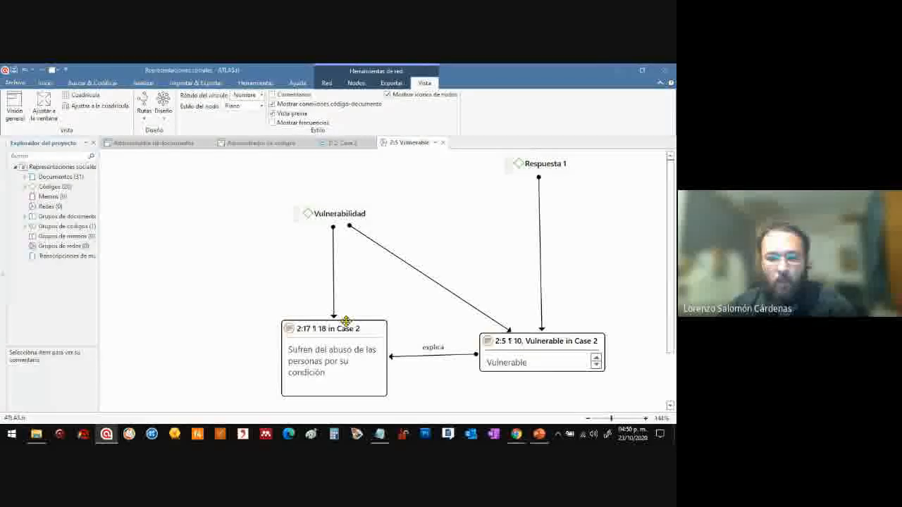
pyautogui.moveTo(355, 329); pyautogui.dragTo(384, 319)
# Swap the quotations so "Vulnerable" sits left of "Sufren del abuso", with "Vulnerabilidad" above it and "Respuesta 1" at the far left
pyautogui.moveTo(529, 343); pyautogui.dragTo(362, 272)
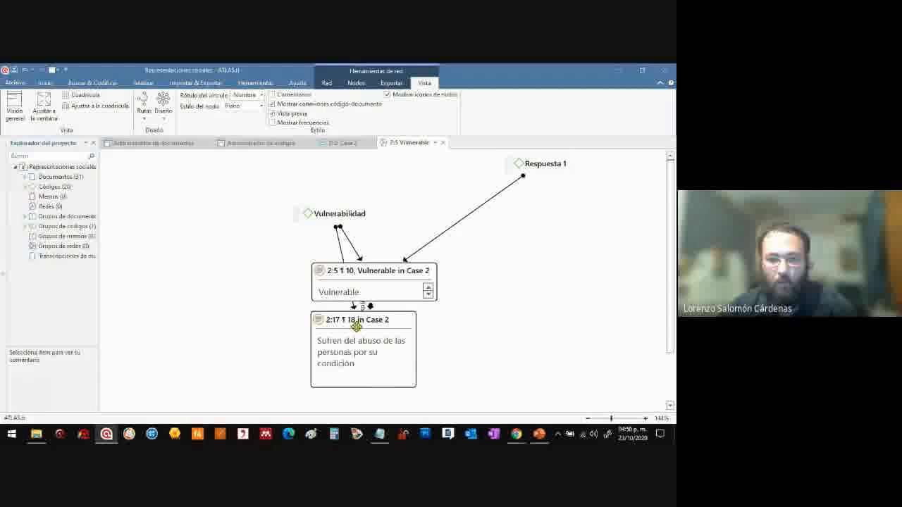
pyautogui.moveTo(356, 326); pyautogui.dragTo(527, 291)
pyautogui.moveTo(409, 277); pyautogui.dragTo(381, 308)
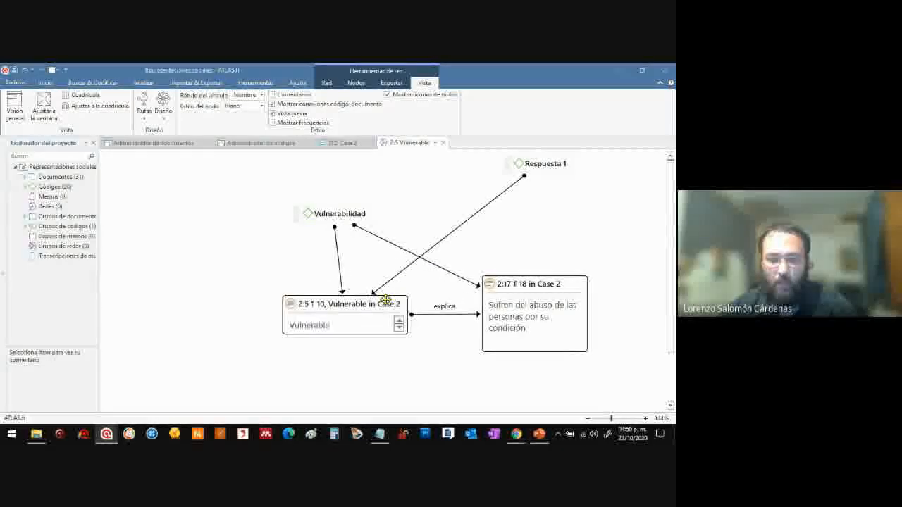
pyautogui.moveTo(344, 215); pyautogui.dragTo(346, 184)
pyautogui.moveTo(541, 163); pyautogui.dragTo(175, 219)
pyautogui.moveTo(345, 302); pyautogui.dragTo(333, 302)
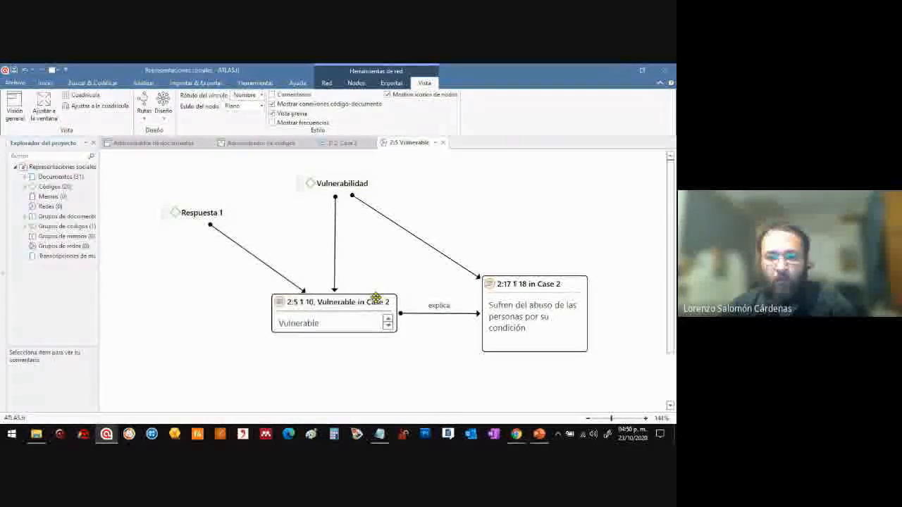
# Examine how "Respuesta 1" and "Vulnerabilidad" connect to the two quotations joined by the "explica" link
pyautogui.click(518, 282)
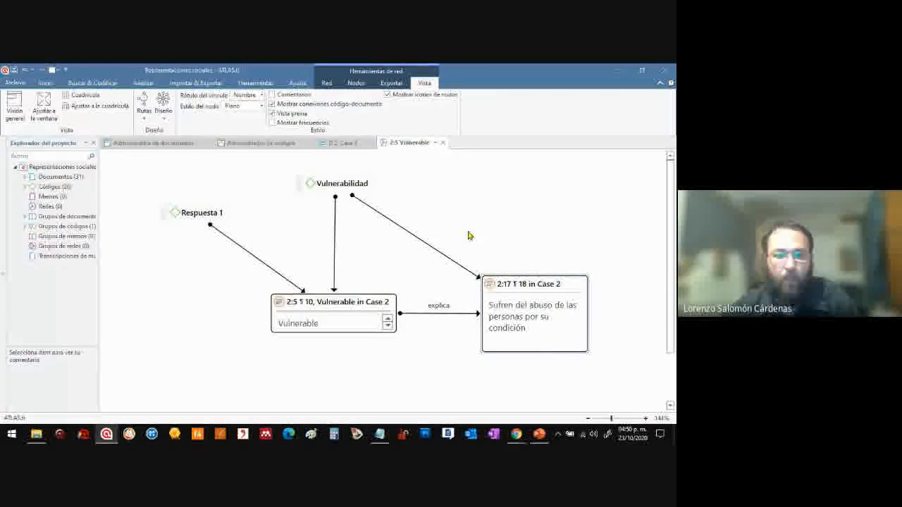
pyautogui.click(354, 299)
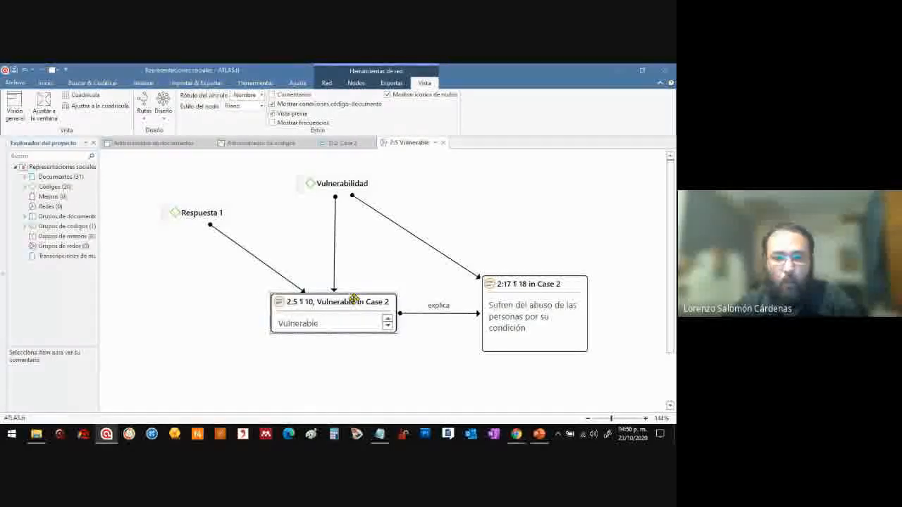
pyautogui.click(184, 215)
pyautogui.moveTo(391, 301); pyautogui.dragTo(388, 300)
pyautogui.click(389, 300)
pyautogui.click(507, 278)
pyautogui.moveTo(344, 187); pyautogui.dragTo(341, 186)
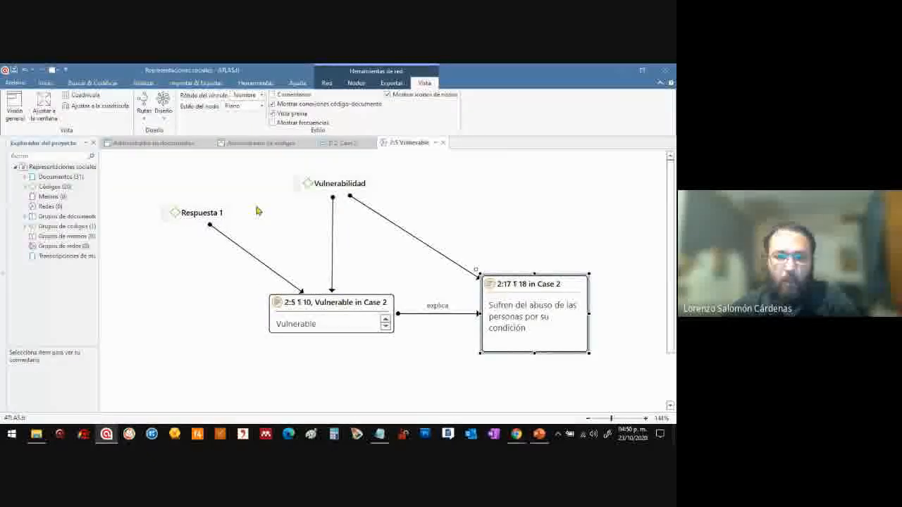
pyautogui.click(197, 214)
pyautogui.click(333, 307)
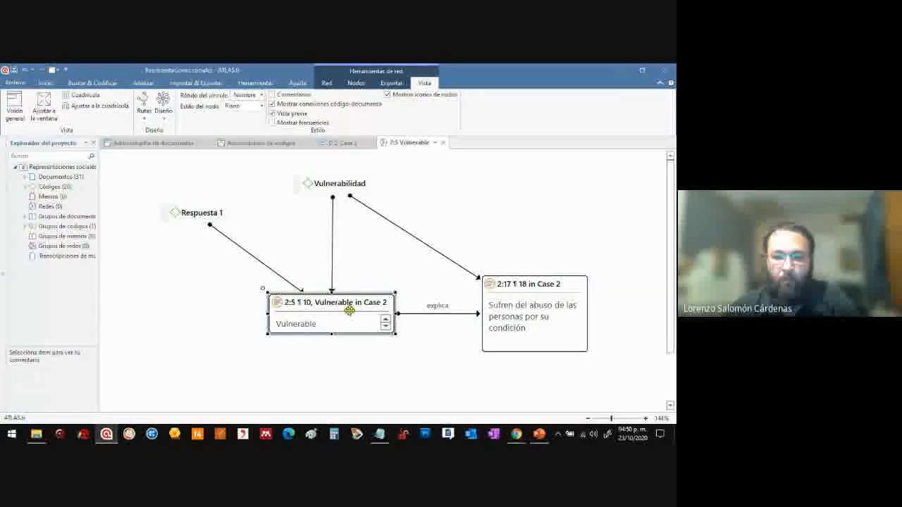
pyautogui.click(519, 281)
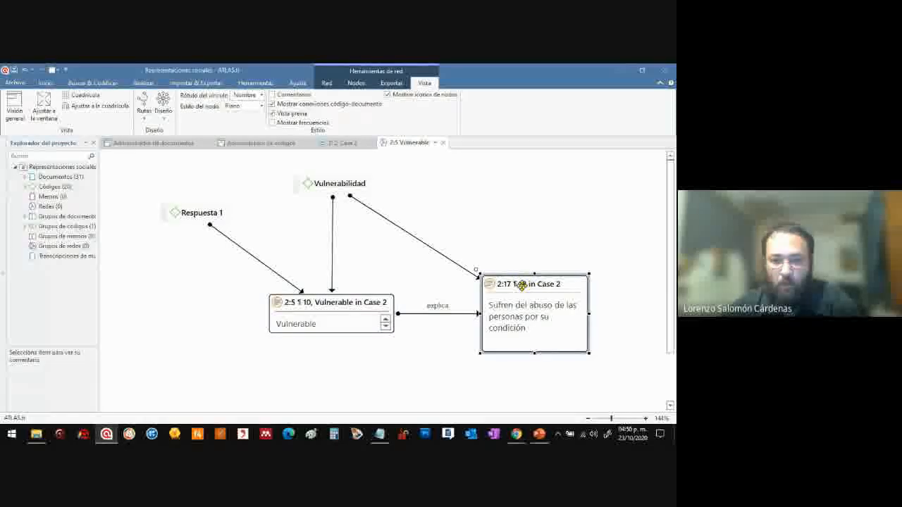
# Centre "Vulnerabilidad" above the two quotations and widen the gap between them along the "explica" link
pyautogui.moveTo(352, 184); pyautogui.dragTo(448, 179)
pyautogui.moveTo(528, 284); pyautogui.dragTo(549, 283)
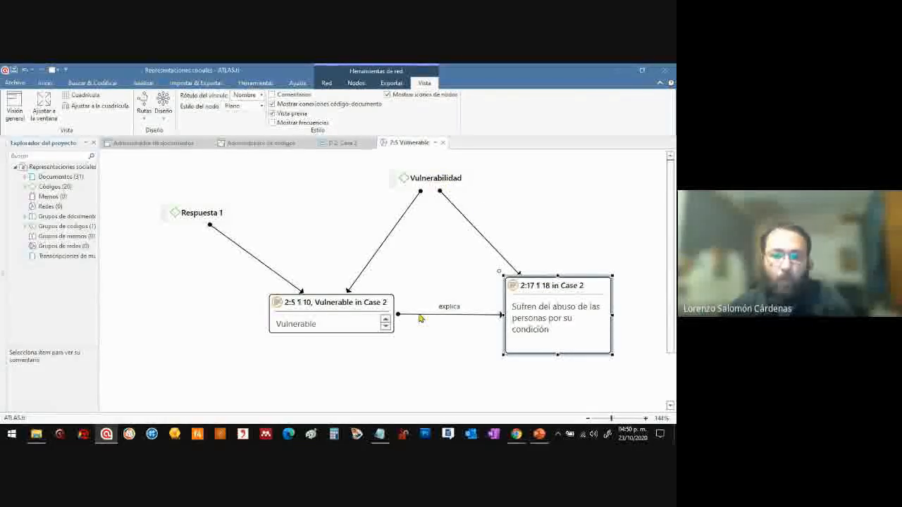
pyautogui.moveTo(360, 304); pyautogui.dragTo(354, 307)
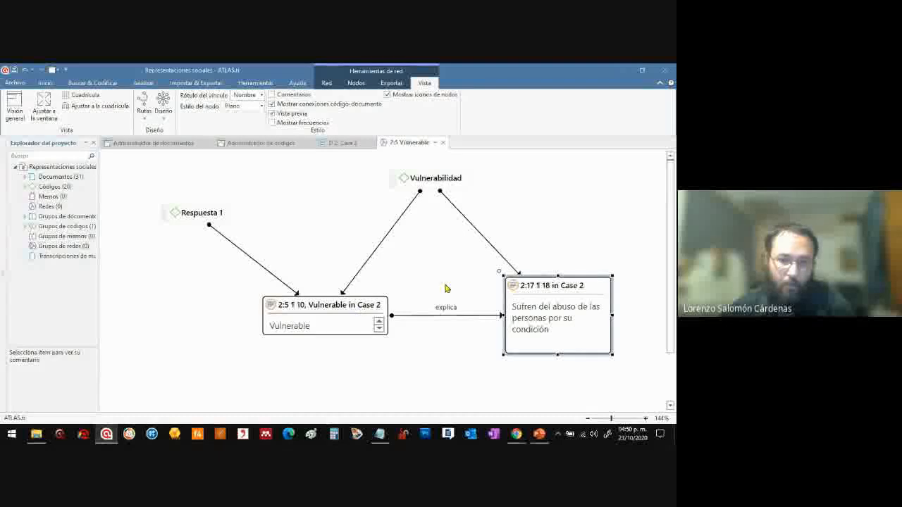
pyautogui.click(537, 287)
pyautogui.click(426, 179)
pyautogui.click(359, 315)
# Add the neighbouring codes of the "Sufren del abuso" quotation to the network
pyautogui.click(546, 285)
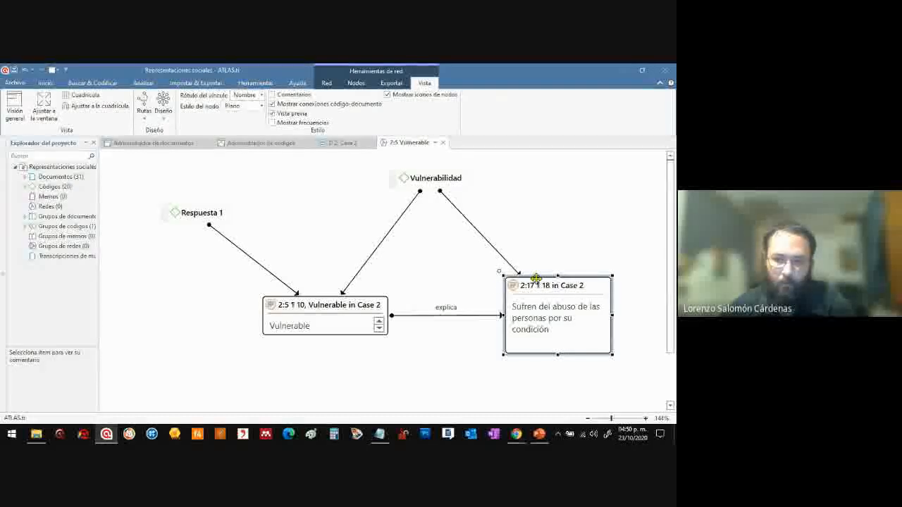
pyautogui.rightClick(538, 286)
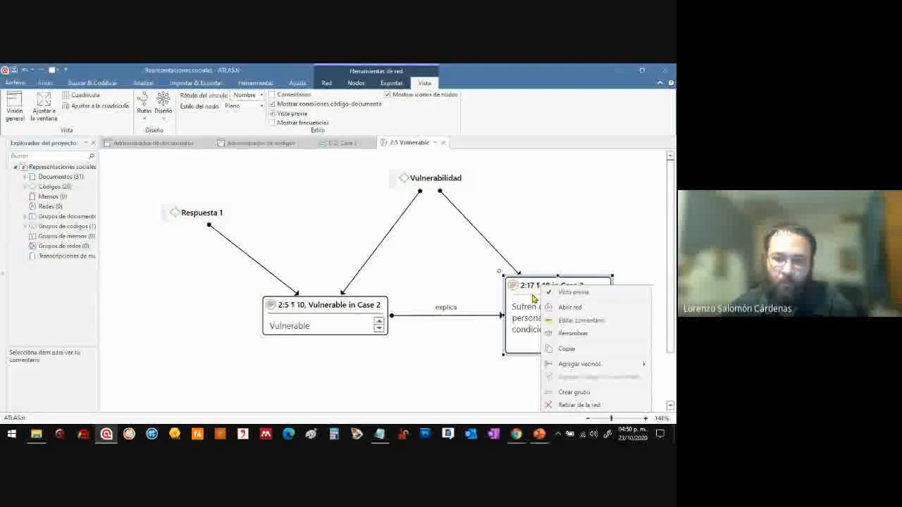
pyautogui.moveTo(585, 365)
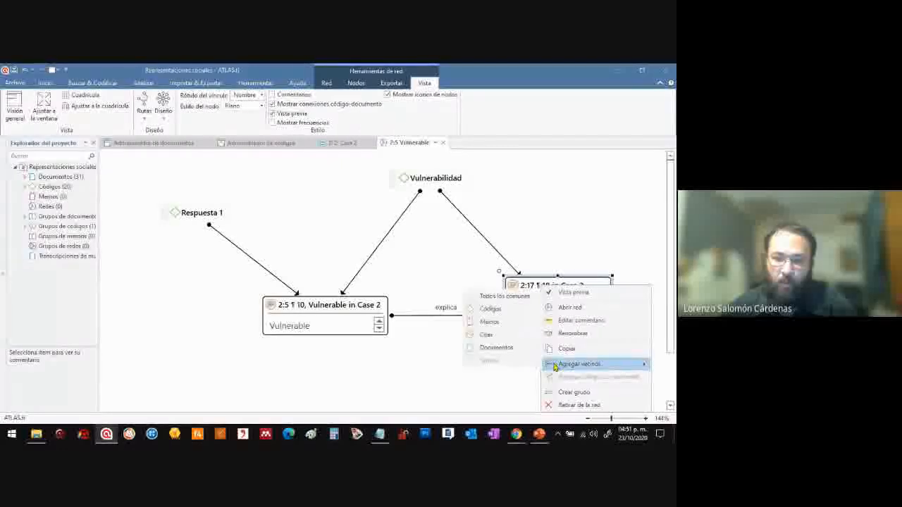
pyautogui.click(512, 308)
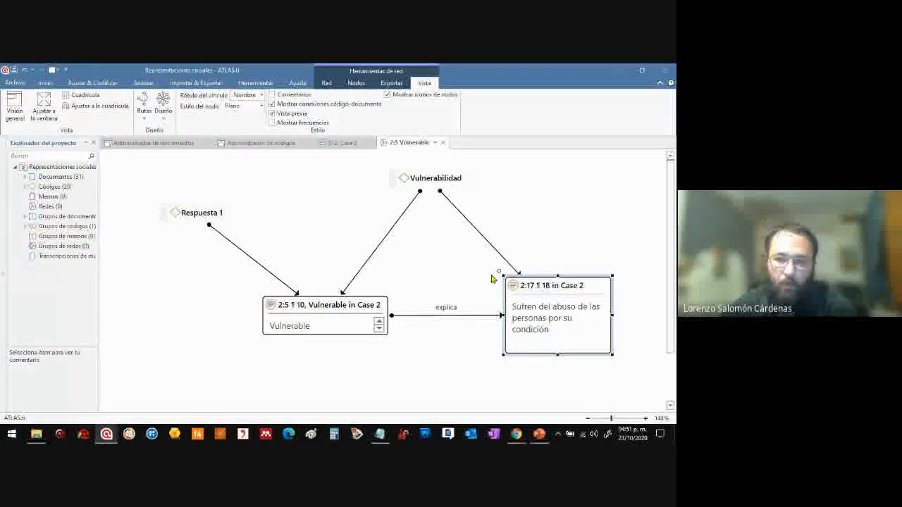
# Move both quotations lower and spread "Vulnerabilidad", "Sufrimiento" and "Abuso" out above them
pyautogui.moveTo(564, 307)
pyautogui.mouseDown()
pyautogui.moveTo(551, 232)
pyautogui.moveTo(515, 275)
pyautogui.moveTo(506, 306)
pyautogui.moveTo(531, 192)
pyautogui.mouseUp()
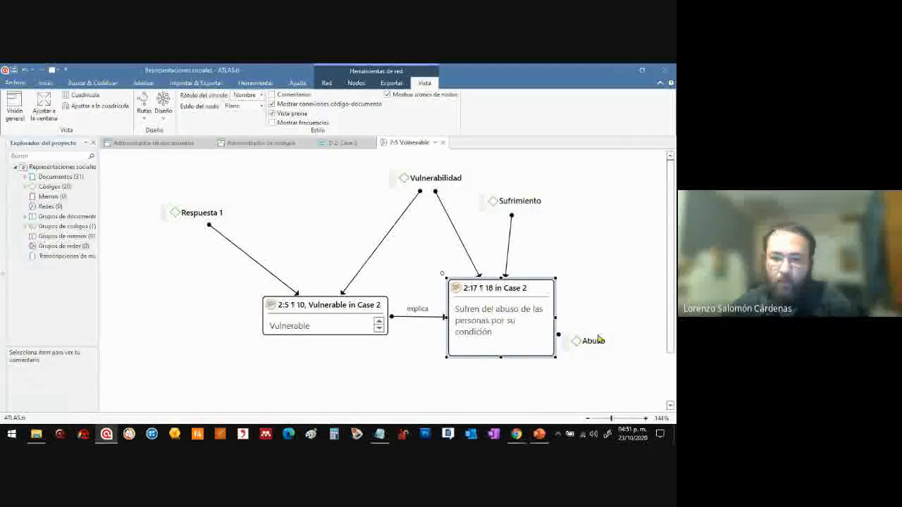
pyautogui.moveTo(594, 341); pyautogui.dragTo(588, 217)
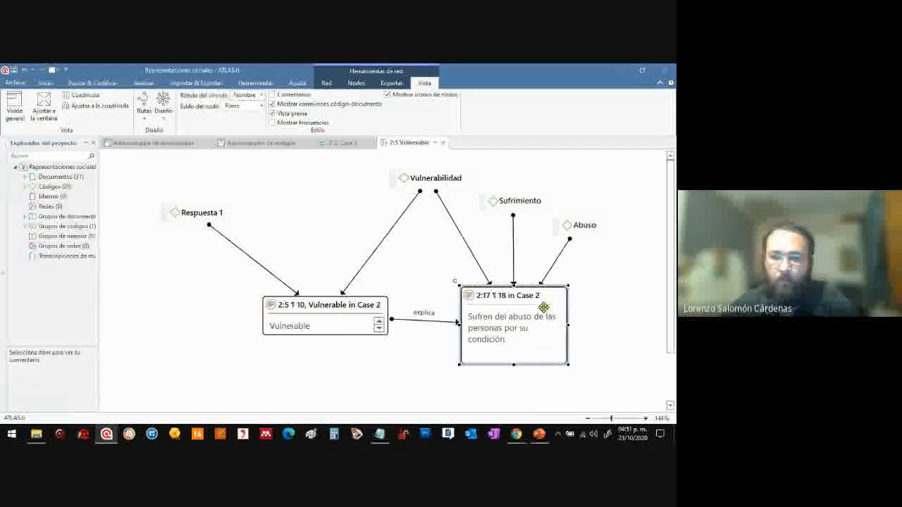
pyautogui.moveTo(483, 308); pyautogui.dragTo(517, 342)
pyautogui.moveTo(368, 304); pyautogui.dragTo(403, 342)
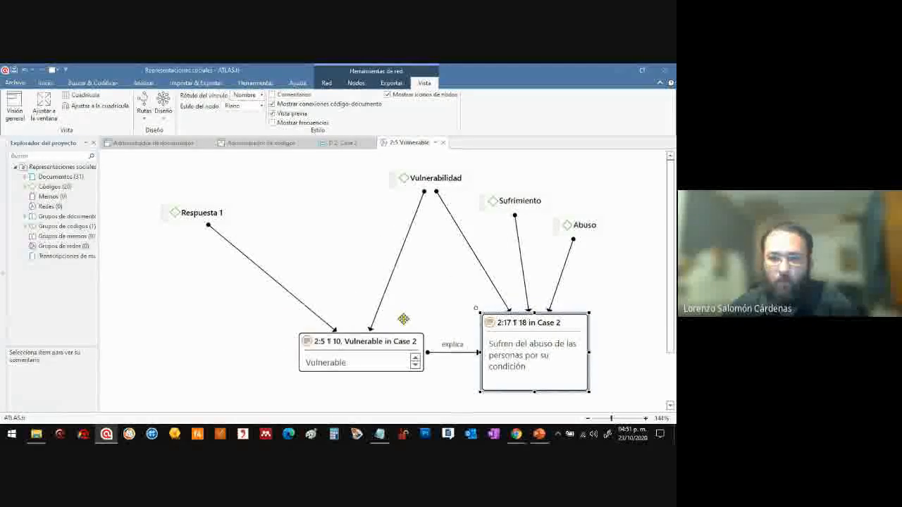
pyautogui.moveTo(430, 177); pyautogui.dragTo(382, 181)
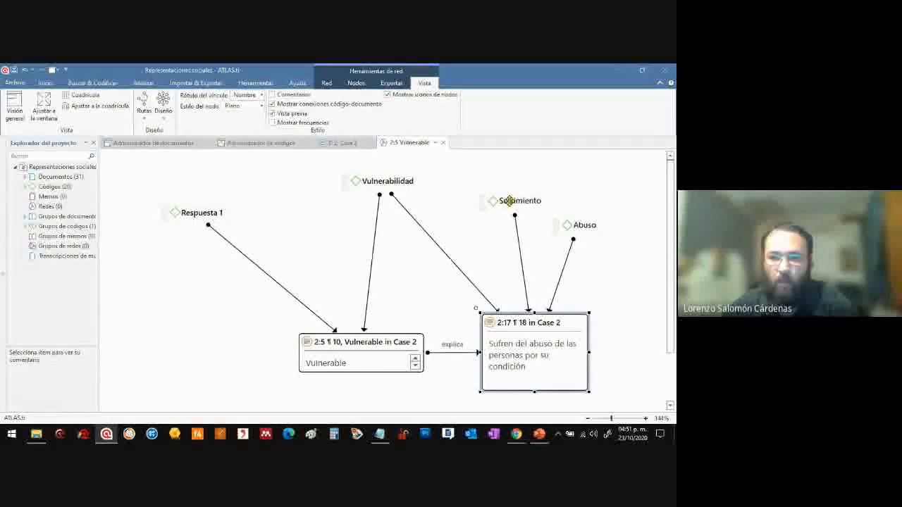
pyautogui.moveTo(508, 200); pyautogui.dragTo(492, 219)
pyautogui.moveTo(576, 225); pyautogui.dragTo(586, 219)
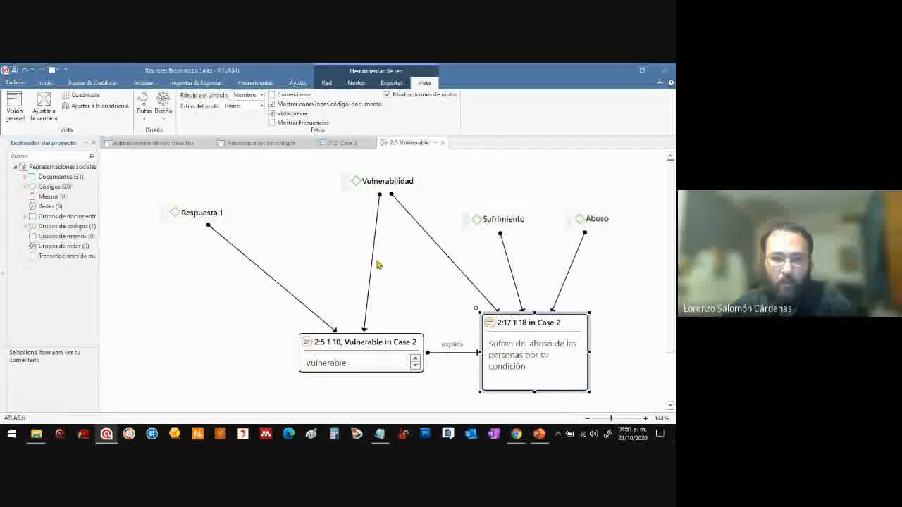
# Place "Respuesta 1" level with and left of the "Vulnerable" quotation, and align "Vulnerabilidad" directly above that quotation
pyautogui.moveTo(210, 212); pyautogui.dragTo(197, 347)
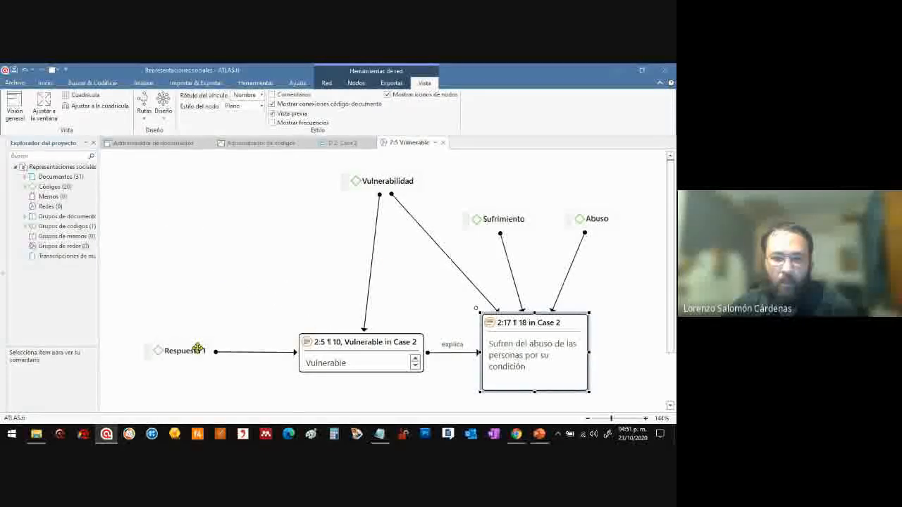
pyautogui.moveTo(389, 185); pyautogui.dragTo(381, 180)
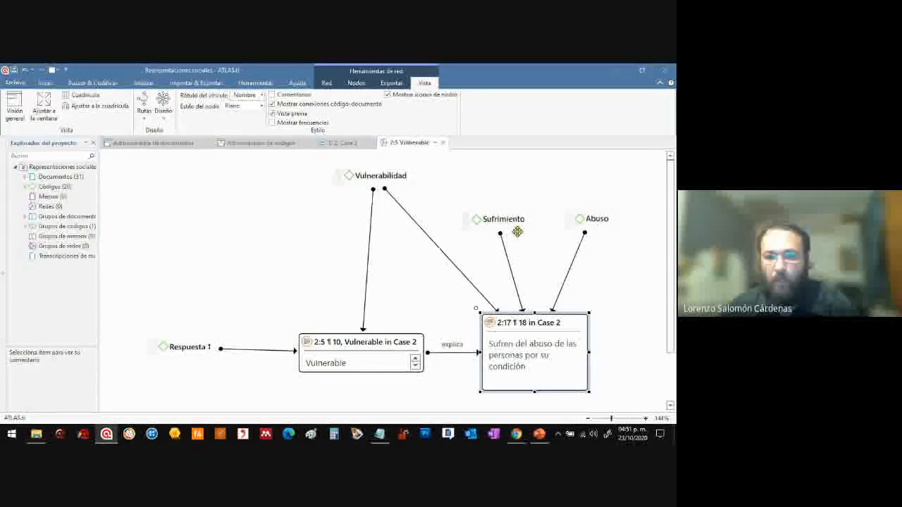
pyautogui.moveTo(501, 228); pyautogui.dragTo(507, 225)
pyautogui.moveTo(594, 220); pyautogui.dragTo(598, 215)
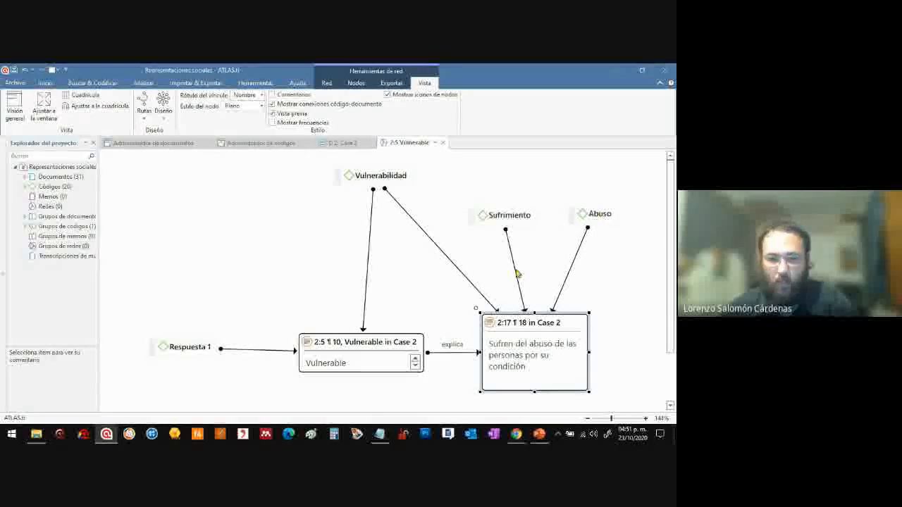
pyautogui.moveTo(266, 302); pyautogui.dragTo(610, 298)
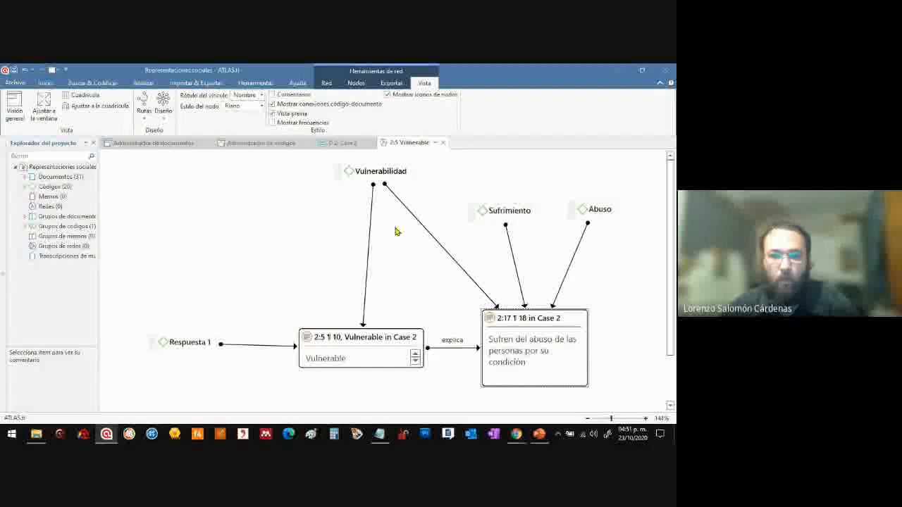
pyautogui.moveTo(291, 160); pyautogui.dragTo(323, 162)
pyautogui.click(640, 252)
pyautogui.click(325, 200)
pyautogui.moveTo(383, 183); pyautogui.dragTo(371, 176)
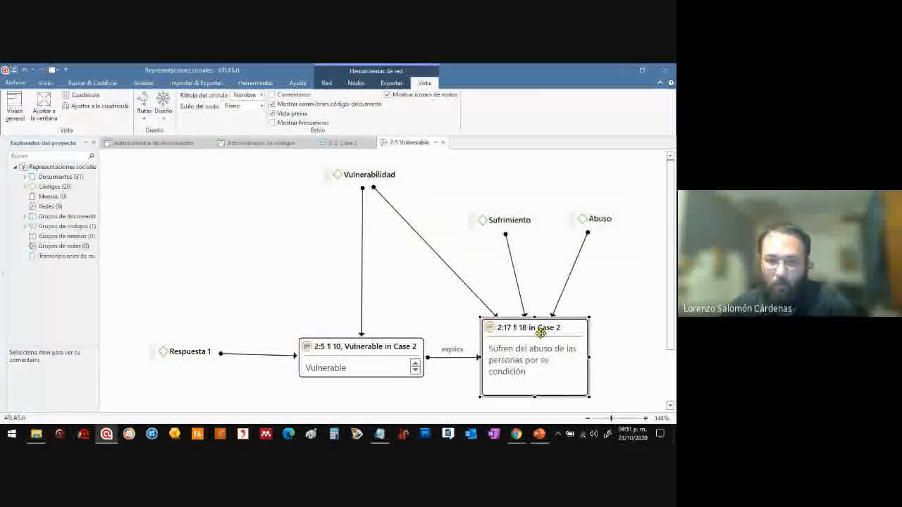
# Widen the gap between the two quotations and bring "Sufrimiento" and "Abuso" closer above the "Sufren del abuso" quotation
pyautogui.moveTo(372, 345); pyautogui.dragTo(358, 341)
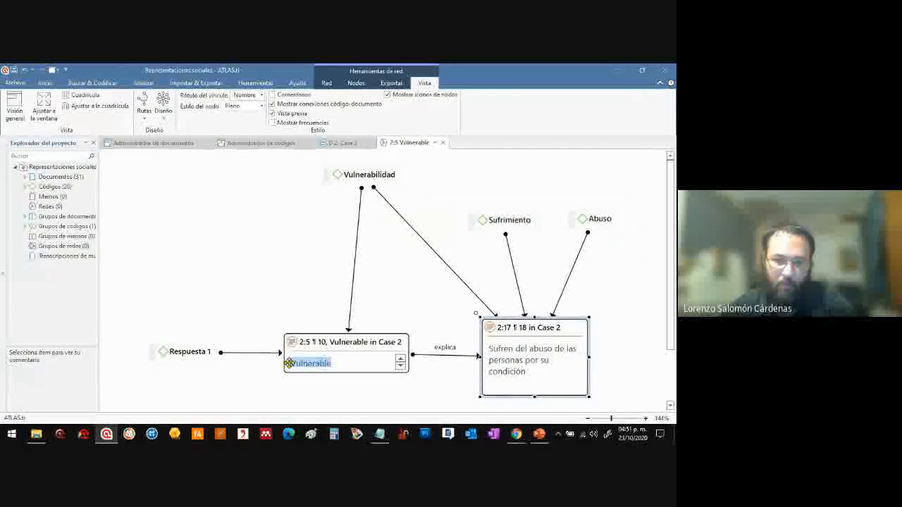
pyautogui.click(333, 364)
pyautogui.moveTo(535, 325); pyautogui.dragTo(554, 321)
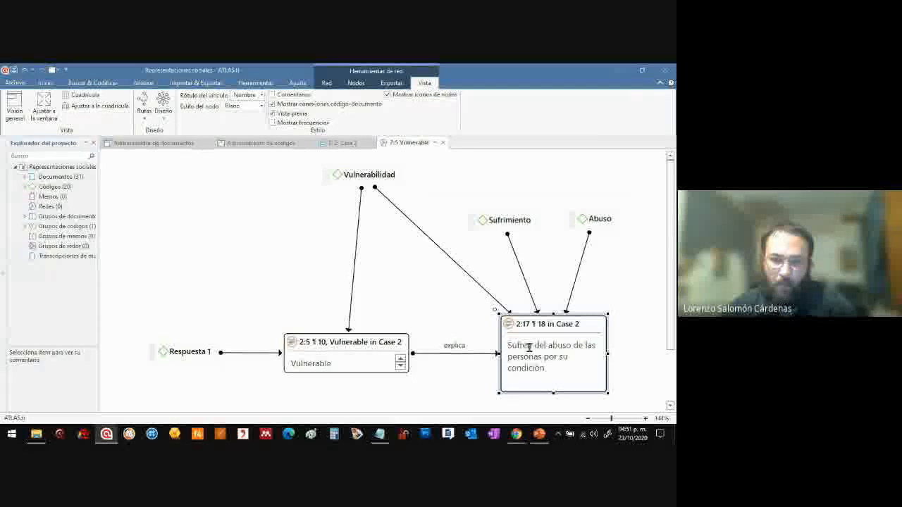
pyautogui.moveTo(508, 345); pyautogui.dragTo(534, 360)
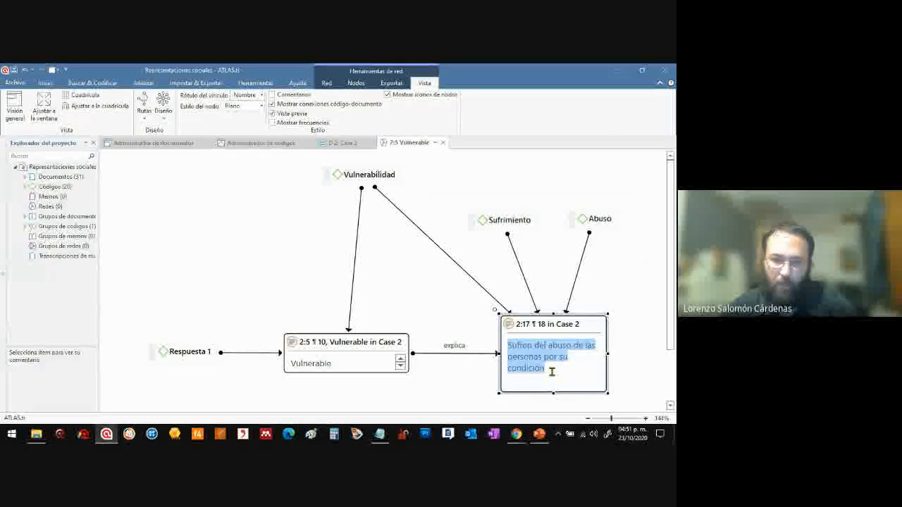
pyautogui.click(521, 218)
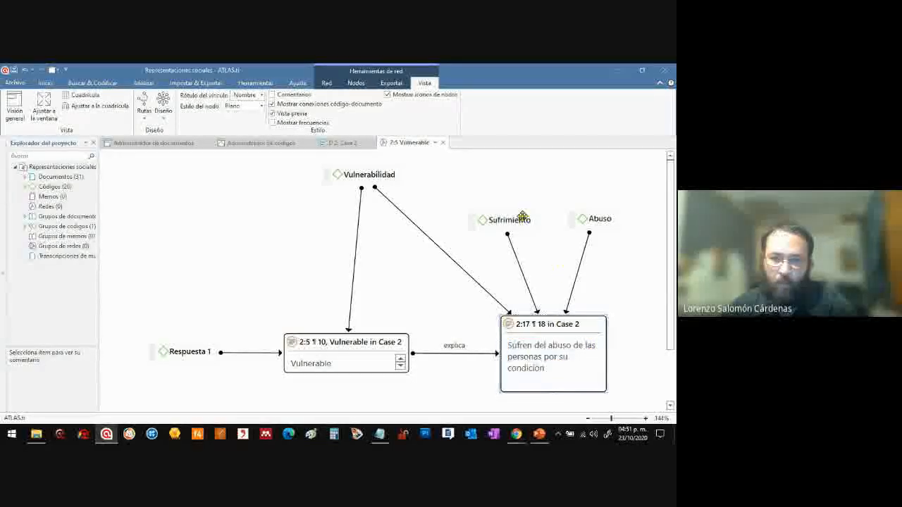
pyautogui.moveTo(522, 219); pyautogui.dragTo(541, 233)
pyautogui.moveTo(596, 221); pyautogui.dragTo(601, 236)
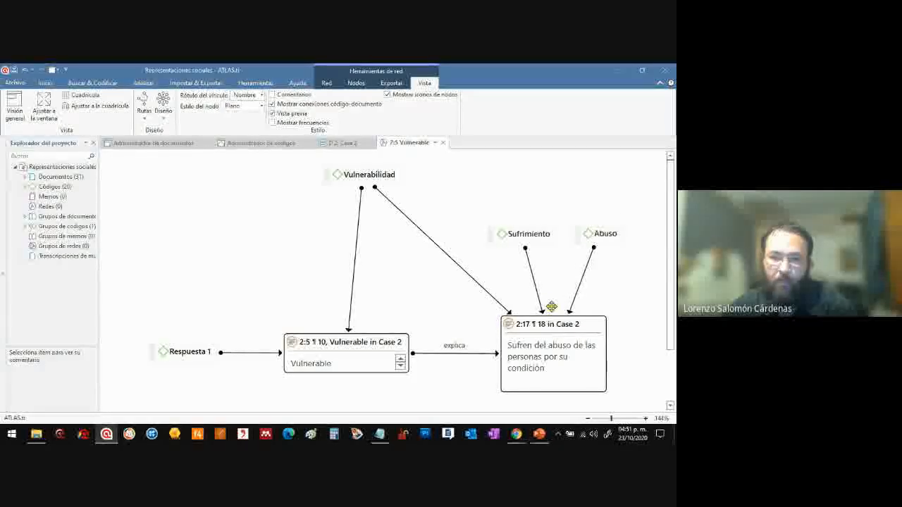
# Lower "Vulnerabilidad" directly above the "Vulnerable" quotation and shift "Sufrimiento" and "Abuso" slightly left
pyautogui.moveTo(366, 177); pyautogui.dragTo(360, 205)
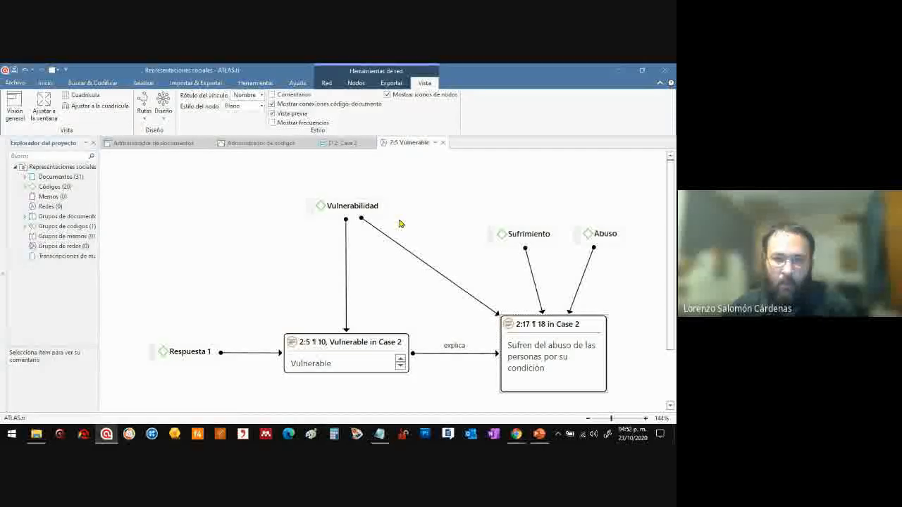
pyautogui.moveTo(594, 233)
pyautogui.mouseDown()
pyautogui.moveTo(547, 234)
pyautogui.moveTo(594, 230)
pyautogui.mouseUp()
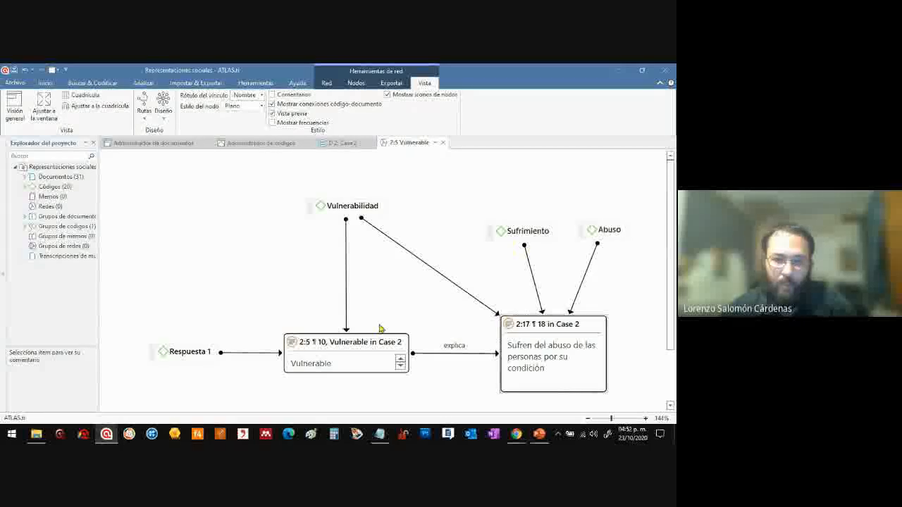
pyautogui.moveTo(356, 205); pyautogui.dragTo(355, 198)
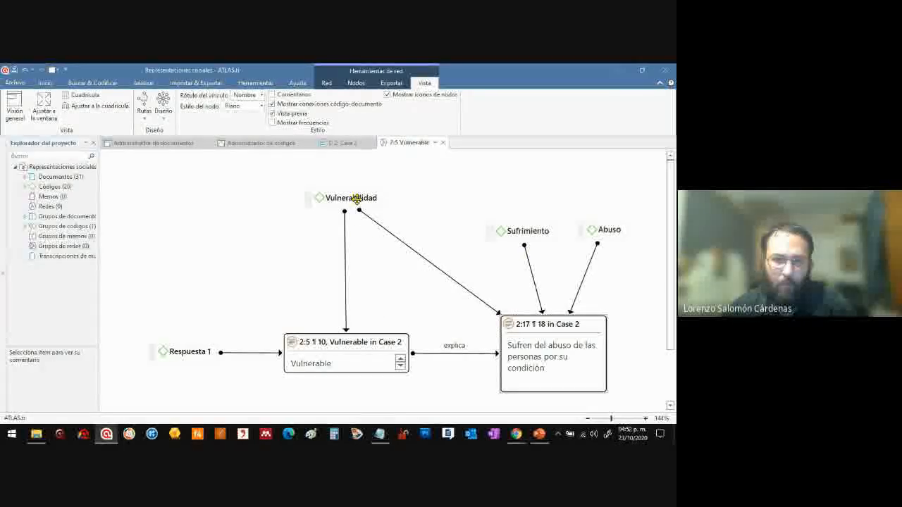
pyautogui.moveTo(536, 237); pyautogui.dragTo(501, 228)
pyautogui.moveTo(606, 227); pyautogui.dragTo(582, 224)
# Examine "Vulnerabilidad", "Sufrimiento" and "Abuso" as the group of codes above the two quotations
pyautogui.click(493, 226)
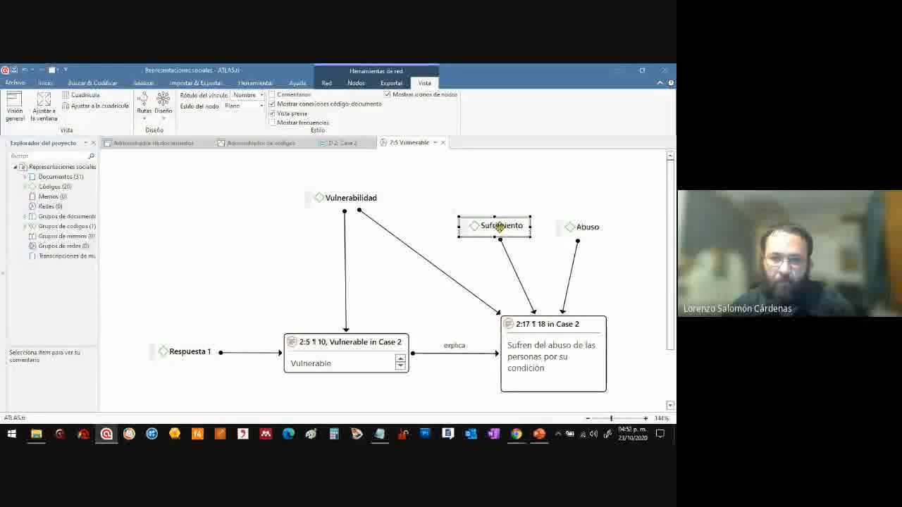
pyautogui.click(504, 201)
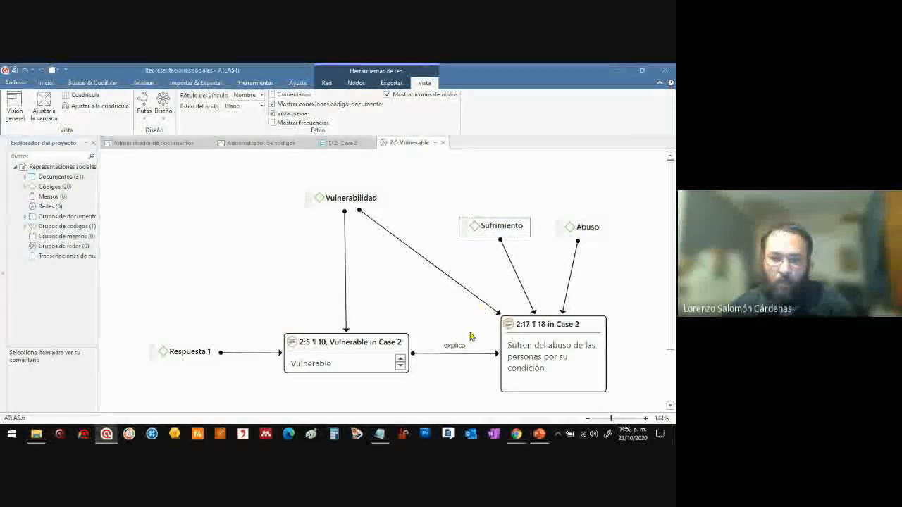
pyautogui.click(348, 197)
pyautogui.moveTo(317, 166); pyautogui.dragTo(616, 273)
pyautogui.click(616, 269)
pyautogui.moveTo(279, 171); pyautogui.dragTo(618, 264)
pyautogui.click(554, 244)
pyautogui.moveTo(286, 180); pyautogui.dragTo(623, 269)
pyautogui.click(503, 202)
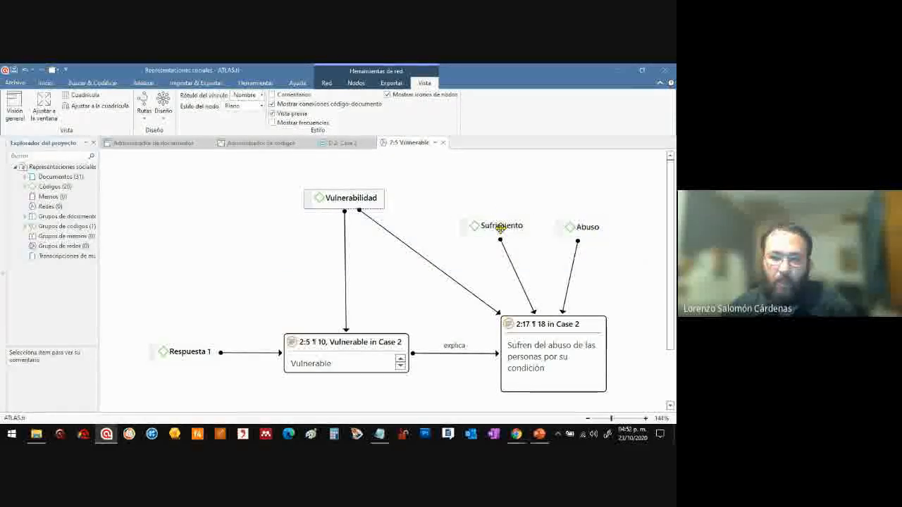
# Lower "Sufrimiento" and "Abuso" toward the "Sufren del abuso" quotation and level them side by side with a wider gap
pyautogui.moveTo(575, 225); pyautogui.dragTo(580, 235)
pyautogui.moveTo(492, 214); pyautogui.dragTo(488, 218)
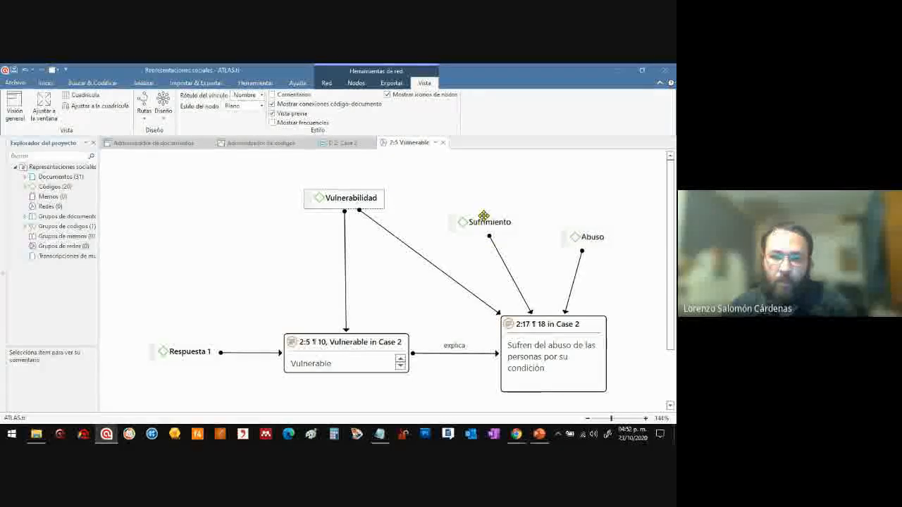
pyautogui.click(358, 199)
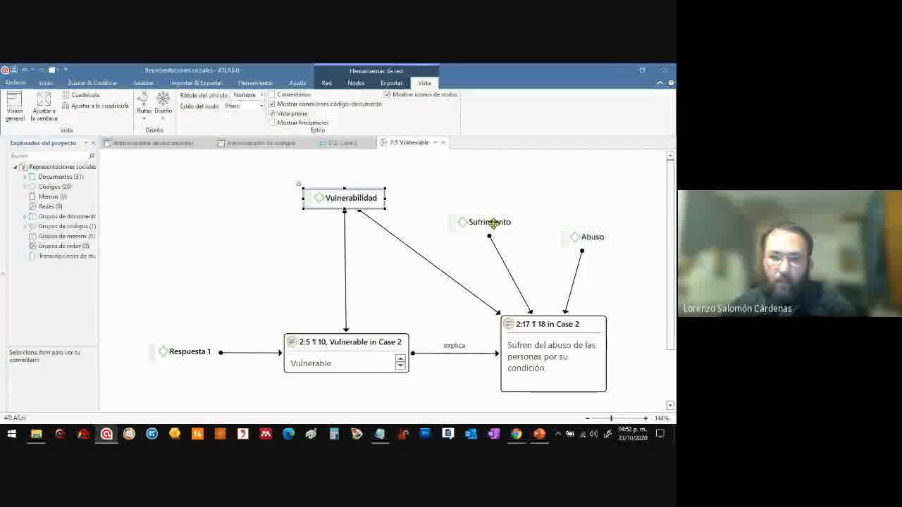
pyautogui.click(592, 237)
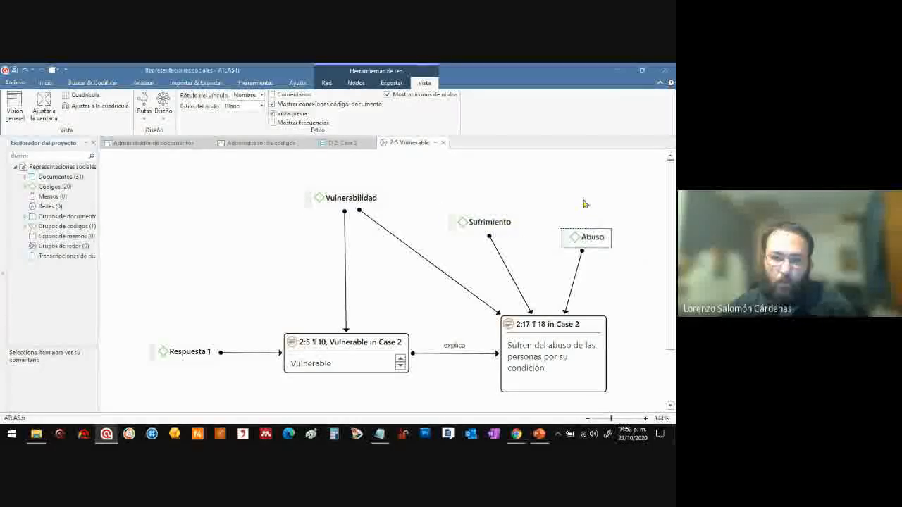
pyautogui.moveTo(489, 222); pyautogui.dragTo(487, 233)
pyautogui.moveTo(576, 240); pyautogui.dragTo(585, 236)
pyautogui.moveTo(500, 235); pyautogui.dragTo(510, 238)
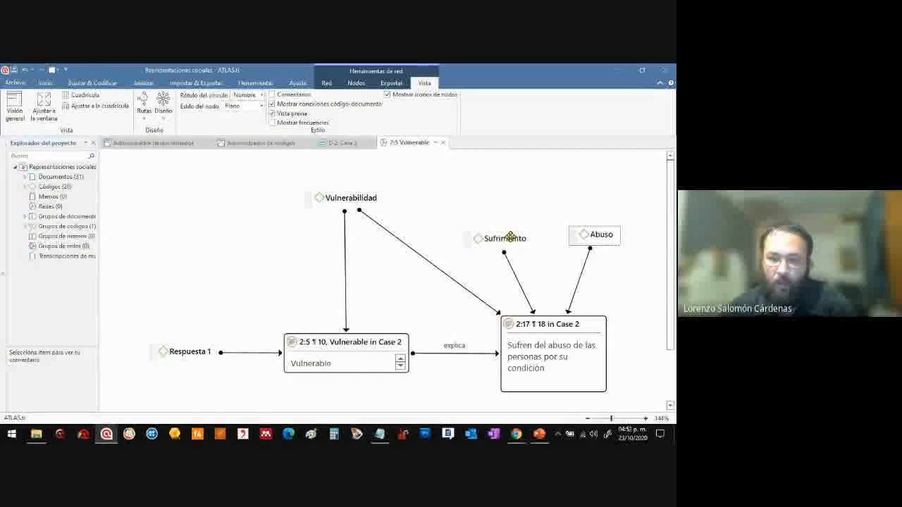
pyautogui.moveTo(580, 233); pyautogui.dragTo(582, 240)
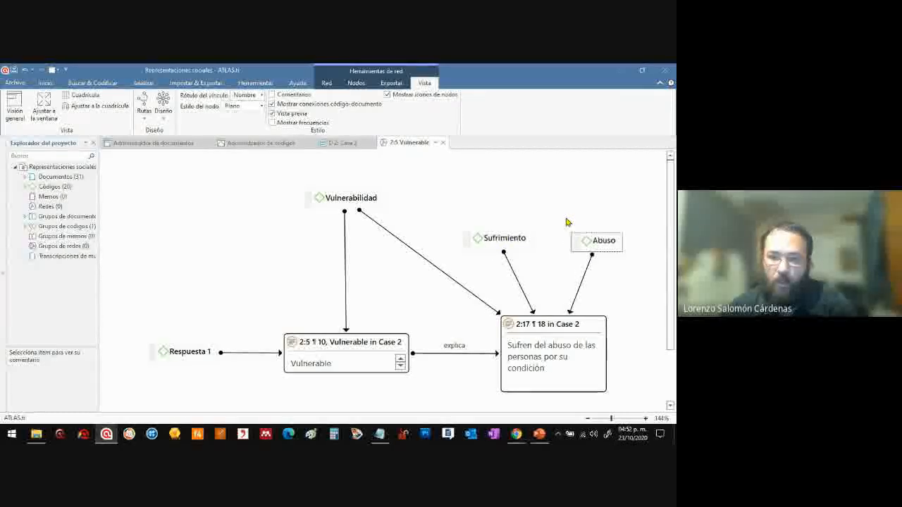
pyautogui.click(577, 238)
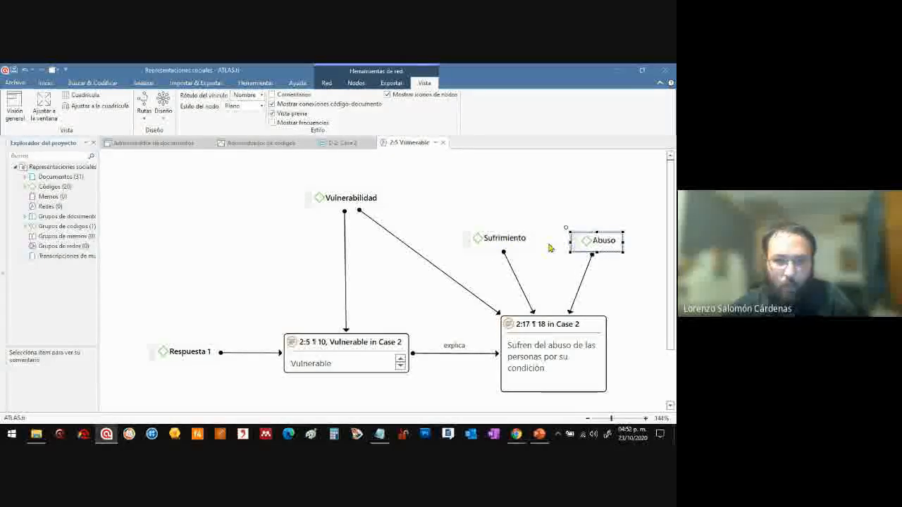
pyautogui.moveTo(497, 238); pyautogui.dragTo(498, 244)
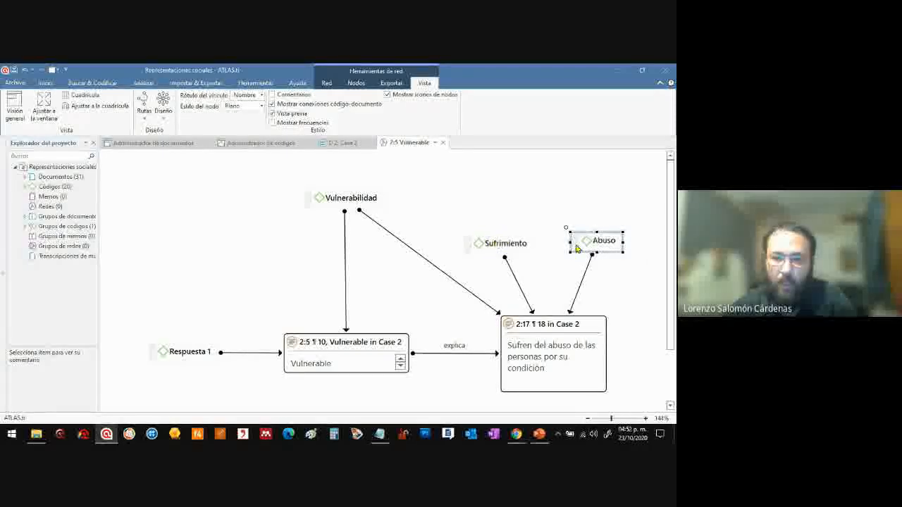
pyautogui.moveTo(584, 240); pyautogui.dragTo(583, 249)
pyautogui.click(360, 199)
pyautogui.click(518, 243)
pyautogui.moveTo(592, 248); pyautogui.dragTo(591, 244)
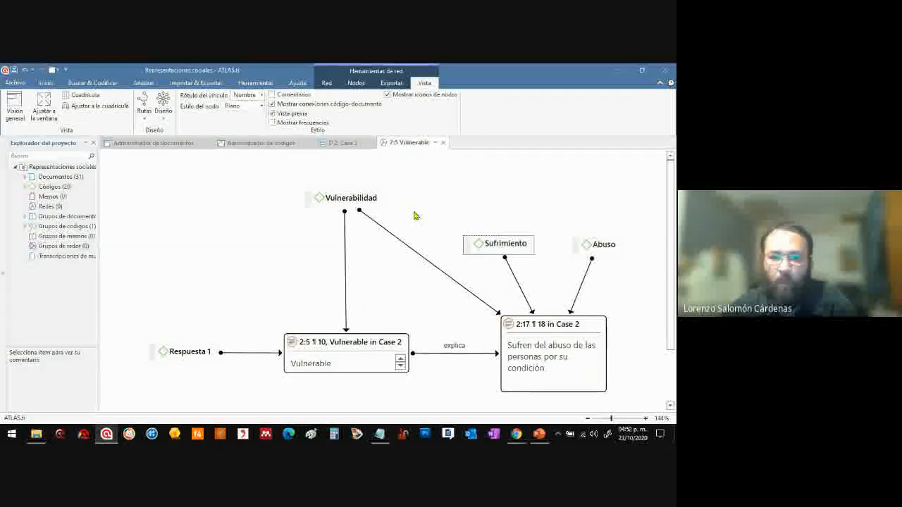
# Link the code "Sufrimiento" to the code "Vulnerabilidad" with the relation "está asociado con"
pyautogui.click(507, 244)
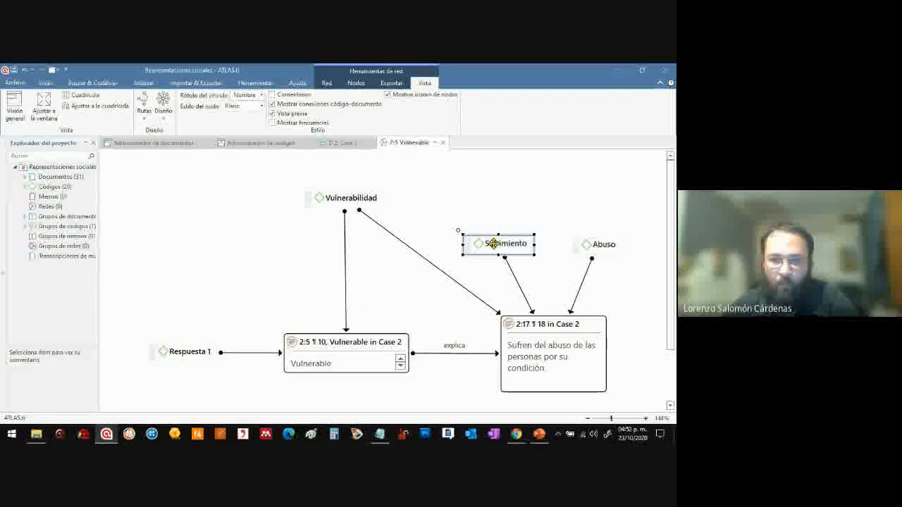
pyautogui.click(444, 232)
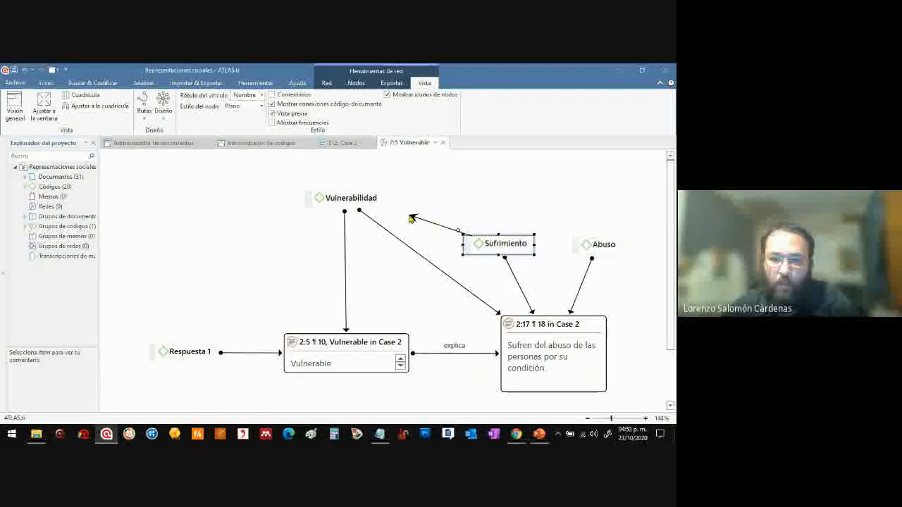
pyautogui.moveTo(391, 209); pyautogui.dragTo(365, 203)
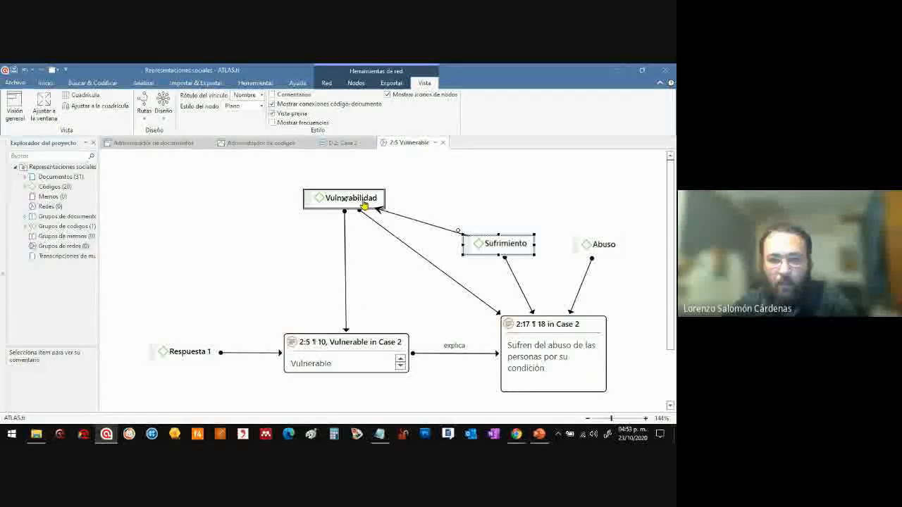
pyautogui.moveTo(364, 204); pyautogui.dragTo(359, 203)
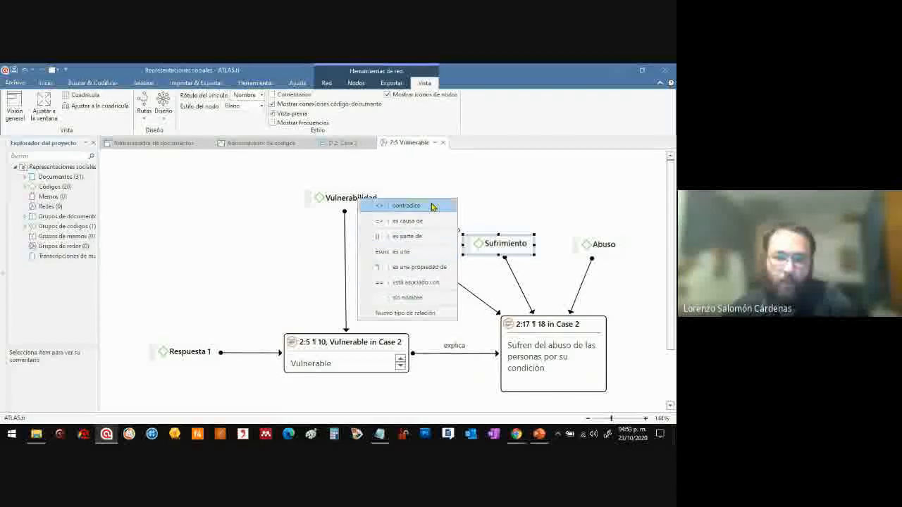
pyautogui.click(432, 283)
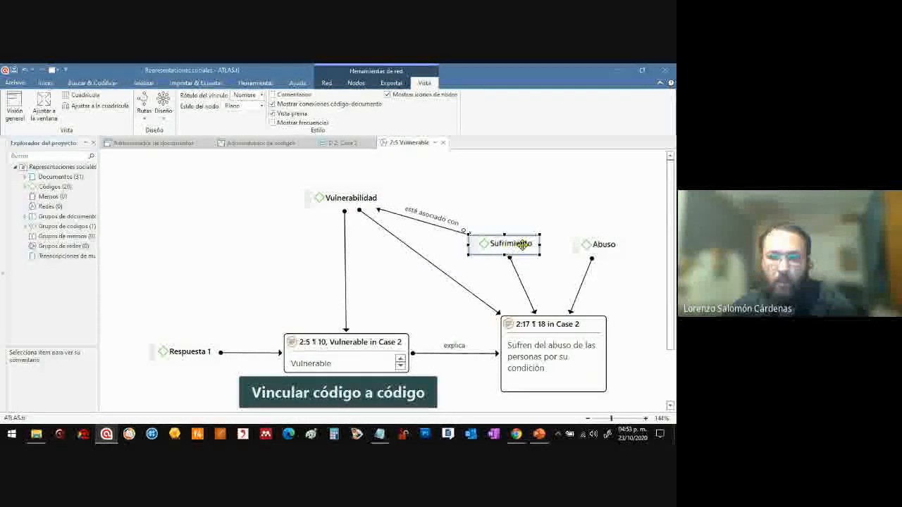
# Spread out the three codes by raising "Vulnerabilidad" and shifting "Sufrimiento" and "Abuso" to the right
pyautogui.moveTo(499, 243); pyautogui.dragTo(528, 243)
pyautogui.moveTo(366, 198); pyautogui.dragTo(367, 184)
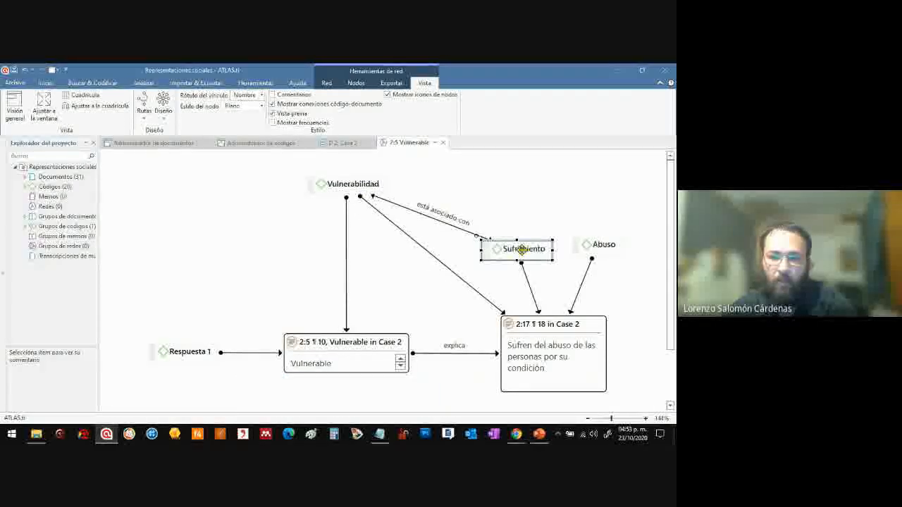
pyautogui.moveTo(605, 252); pyautogui.dragTo(635, 256)
# Examine the row of hyperlinked quotations and the linked codes above it as separate levels of the network
pyautogui.moveTo(250, 302); pyautogui.dragTo(636, 397)
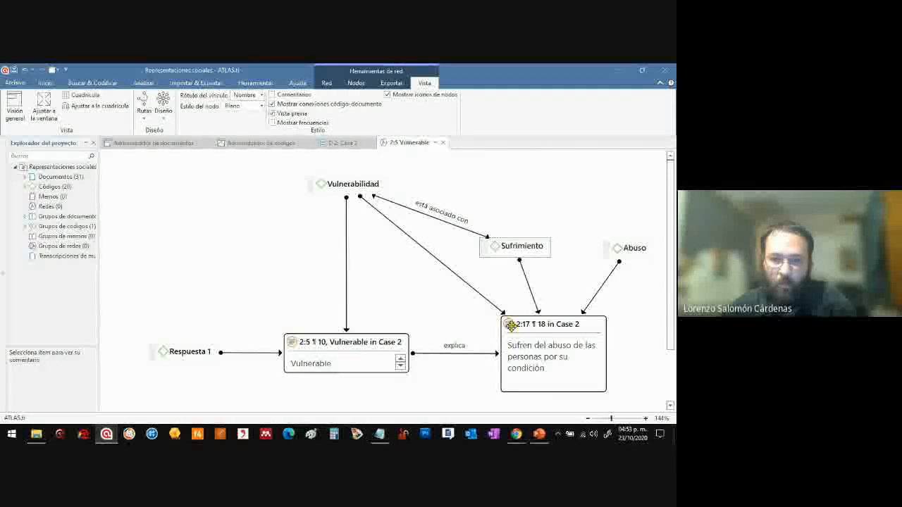
pyautogui.moveTo(293, 169); pyautogui.dragTo(421, 236)
pyautogui.click(315, 293)
pyautogui.moveTo(261, 312); pyautogui.dragTo(641, 405)
# Raise "Abuso" and "Sufrimiento" with a wider gap between them and link "Abuso" to "Sufrimiento" as "es causa de"
pyautogui.moveTo(525, 242); pyautogui.dragTo(556, 238)
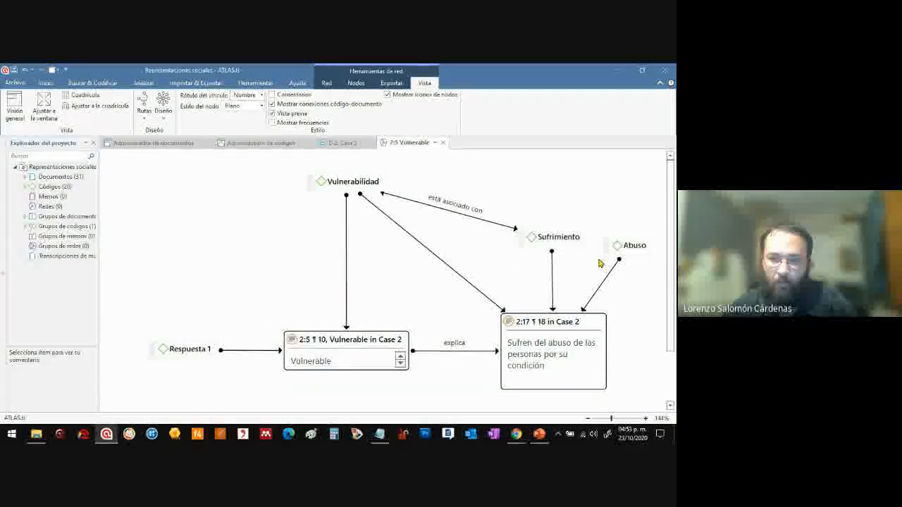
pyautogui.moveTo(618, 246); pyautogui.dragTo(625, 206)
pyautogui.moveTo(563, 236); pyautogui.dragTo(522, 201)
pyautogui.click(611, 205)
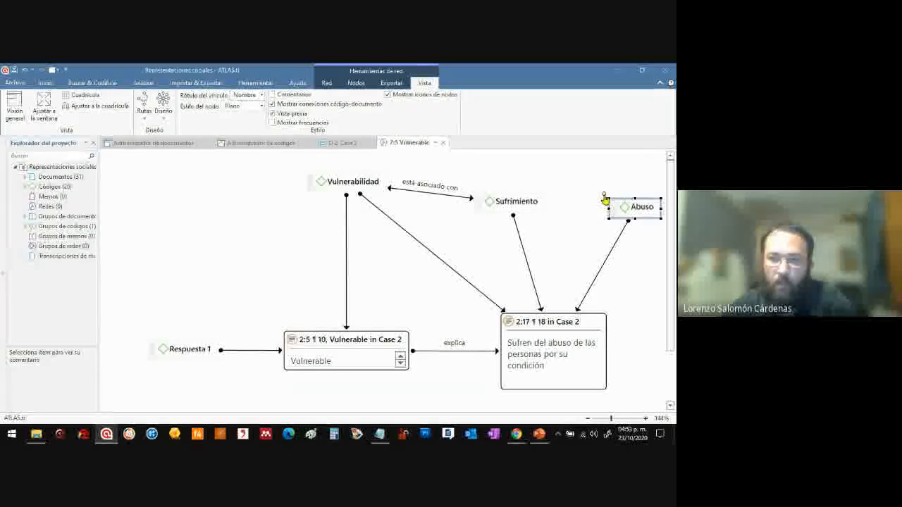
pyautogui.moveTo(602, 197); pyautogui.dragTo(515, 204)
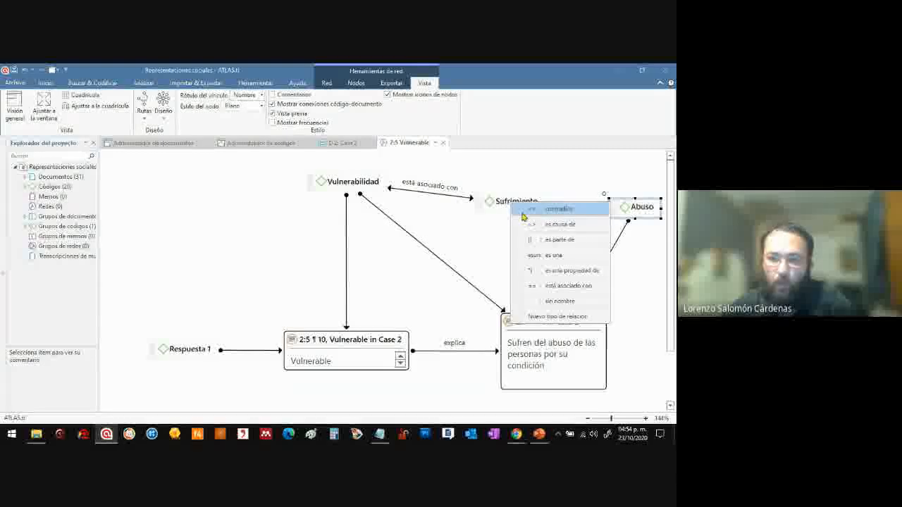
pyautogui.click(577, 226)
# Place "Sufrimiento" slightly below and between "Vulnerabilidad" and "Abuso", and bring the two quotations closer together
pyautogui.moveTo(632, 207); pyautogui.dragTo(630, 200)
pyautogui.moveTo(515, 203); pyautogui.dragTo(518, 232)
pyautogui.moveTo(351, 182); pyautogui.dragTo(366, 193)
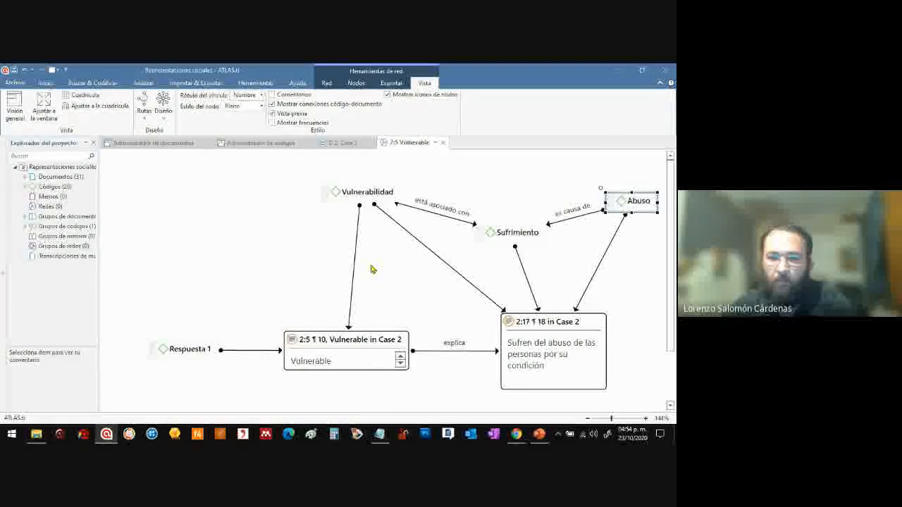
pyautogui.moveTo(361, 335); pyautogui.dragTo(385, 335)
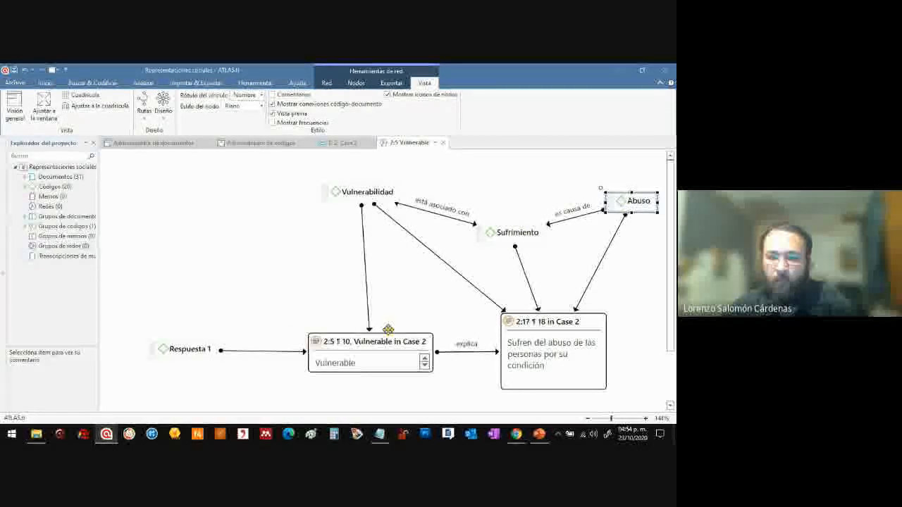
pyautogui.moveTo(508, 232); pyautogui.dragTo(517, 230)
pyautogui.moveTo(539, 324); pyautogui.dragTo(515, 326)
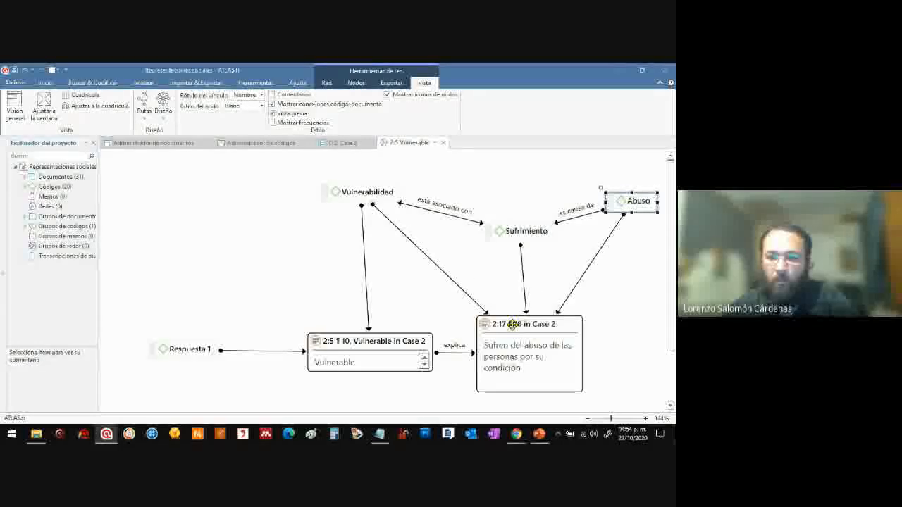
pyautogui.moveTo(527, 233); pyautogui.dragTo(525, 226)
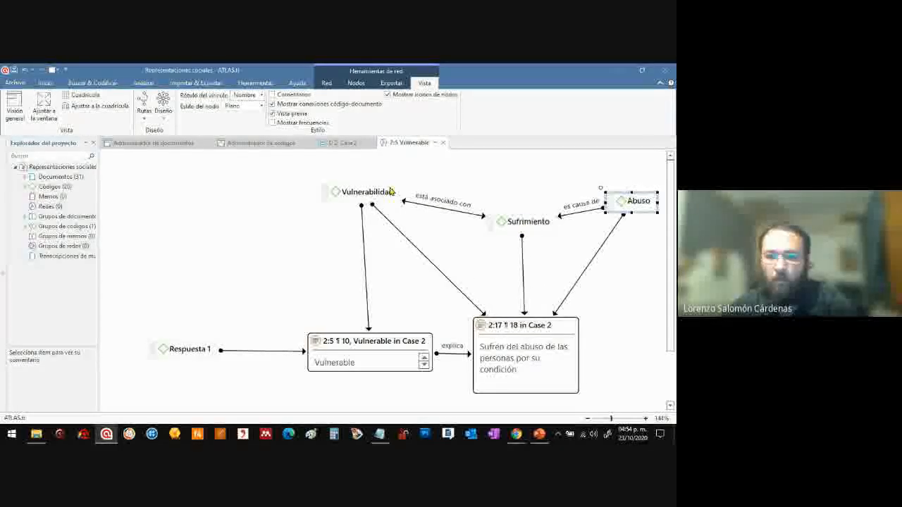
# Raise "Vulnerabilidad" and "Abuso" in the network and settle "Sufrimiento" a little lower and further left between them
pyautogui.moveTo(391, 192); pyautogui.dragTo(399, 164)
pyautogui.moveTo(623, 211); pyautogui.dragTo(621, 245)
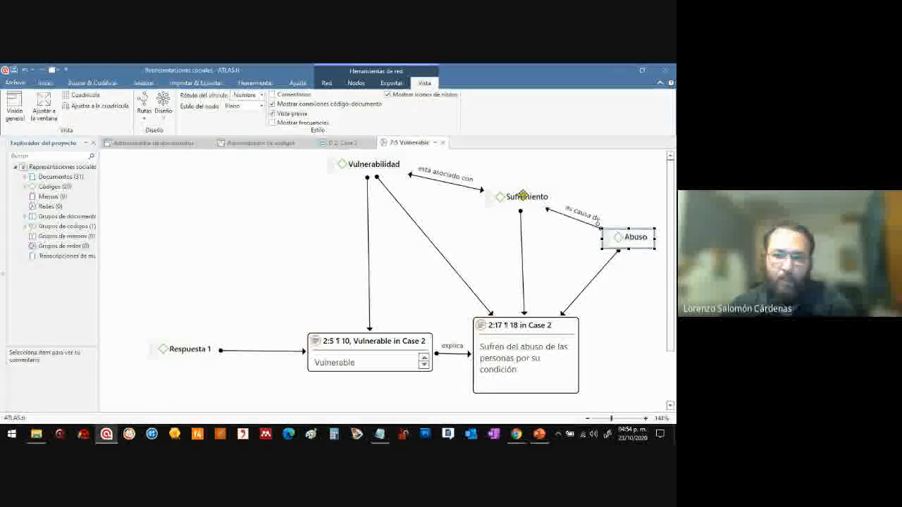
pyautogui.moveTo(523, 196); pyautogui.dragTo(524, 221)
pyautogui.moveTo(622, 236); pyautogui.dragTo(622, 184)
pyautogui.moveTo(521, 228); pyautogui.dragTo(504, 215)
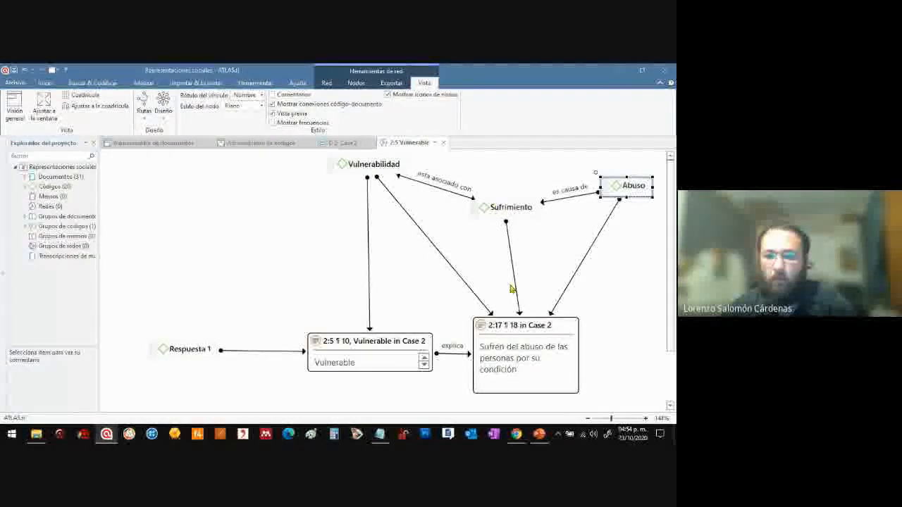
# Shift both quotations to the left and align "Vulnerabilidad" above the "Vulnerable" quotation
pyautogui.moveTo(520, 321); pyautogui.dragTo(497, 319)
pyautogui.moveTo(401, 342); pyautogui.dragTo(356, 340)
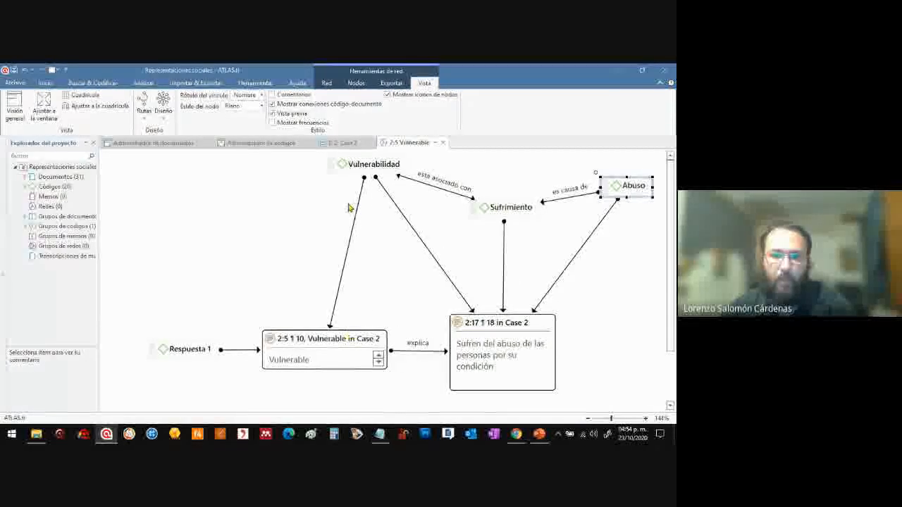
pyautogui.moveTo(344, 165); pyautogui.dragTo(301, 168)
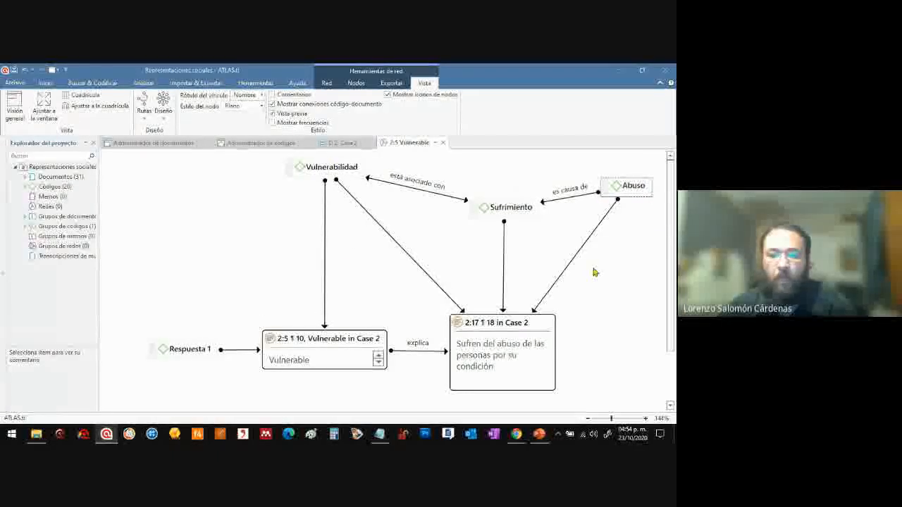
# Lower "Sufrimiento", centre the "Sufren del abuso" quotation beneath it, and nudge the "Vulnerable" quotation and "Vulnerabilidad" left
pyautogui.moveTo(504, 210); pyautogui.dragTo(496, 228)
pyautogui.moveTo(620, 186); pyautogui.dragTo(616, 180)
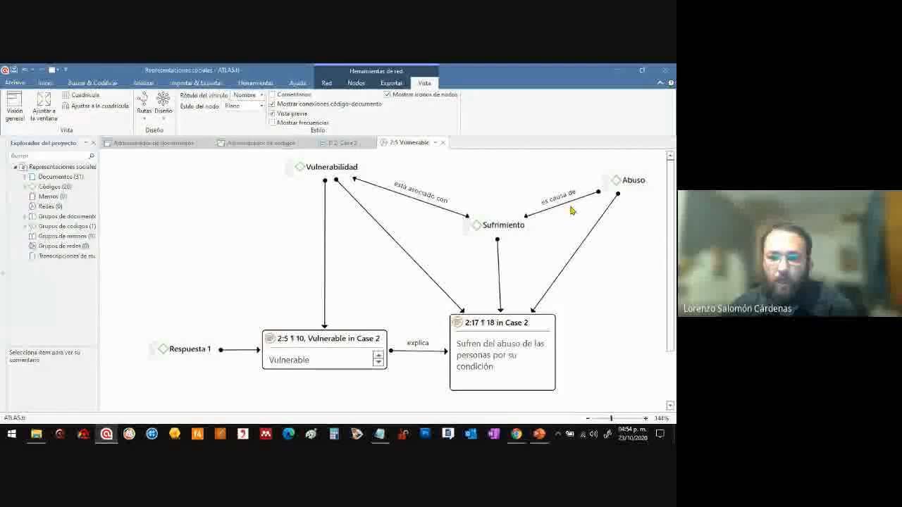
pyautogui.moveTo(504, 322); pyautogui.dragTo(497, 322)
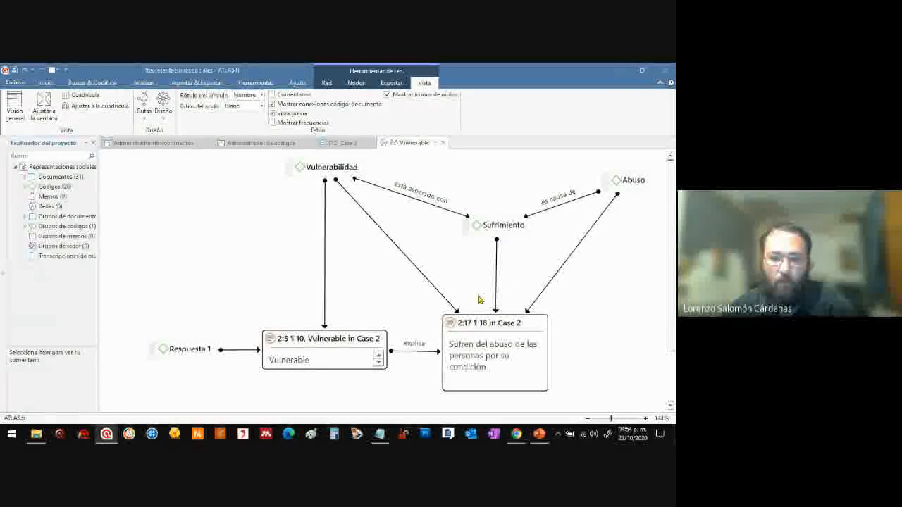
pyautogui.moveTo(365, 337); pyautogui.dragTo(364, 337)
pyautogui.moveTo(337, 170); pyautogui.dragTo(330, 170)
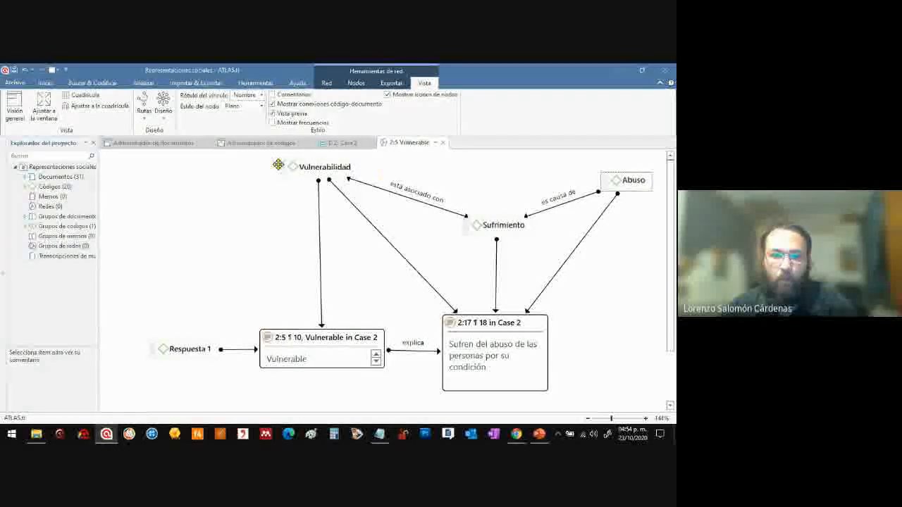
# Swap the places of "Abuso" and "Sufrimiento" so that "Abuso" sits between "Vulnerabilidad" and "Sufrimiento"
pyautogui.moveTo(260, 160); pyautogui.dragTo(384, 201)
pyautogui.click(520, 227)
pyautogui.click(515, 225)
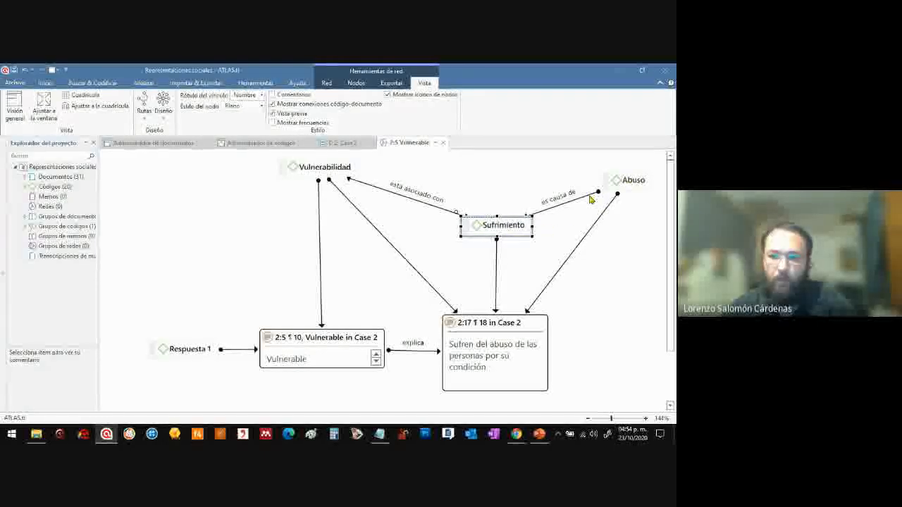
pyautogui.moveTo(628, 180); pyautogui.dragTo(458, 232)
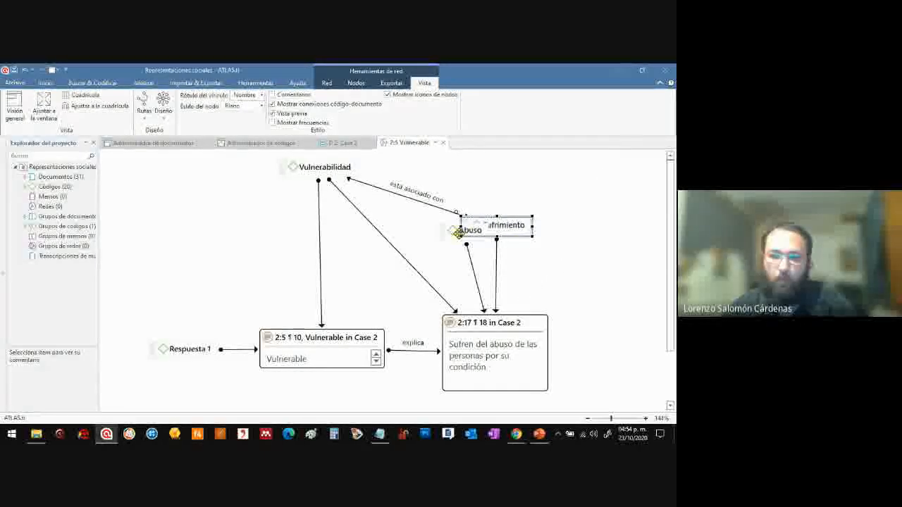
pyautogui.moveTo(514, 225); pyautogui.dragTo(607, 211)
pyautogui.moveTo(463, 234); pyautogui.dragTo(465, 226)
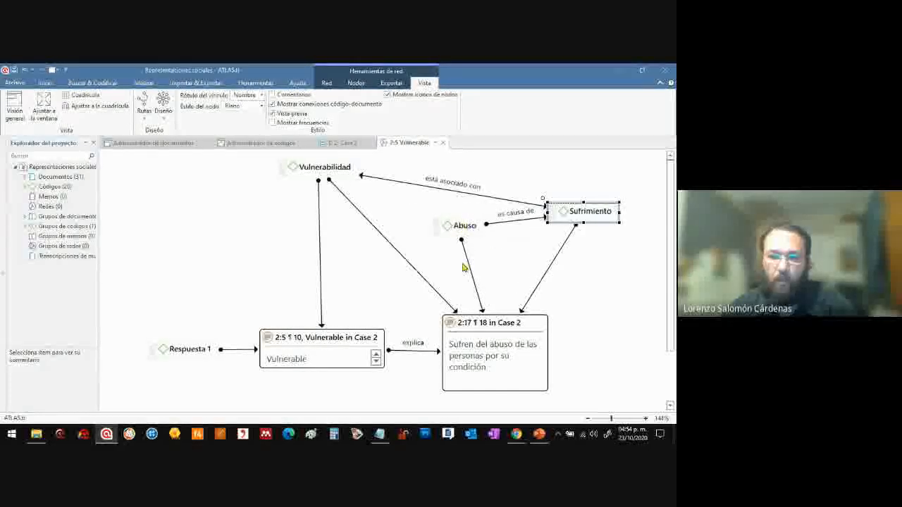
# Shift the two quotations and the "Respuesta 1" code further left, keeping them in one row
pyautogui.moveTo(475, 331); pyautogui.dragTo(460, 328)
pyautogui.moveTo(360, 334); pyautogui.dragTo(341, 340)
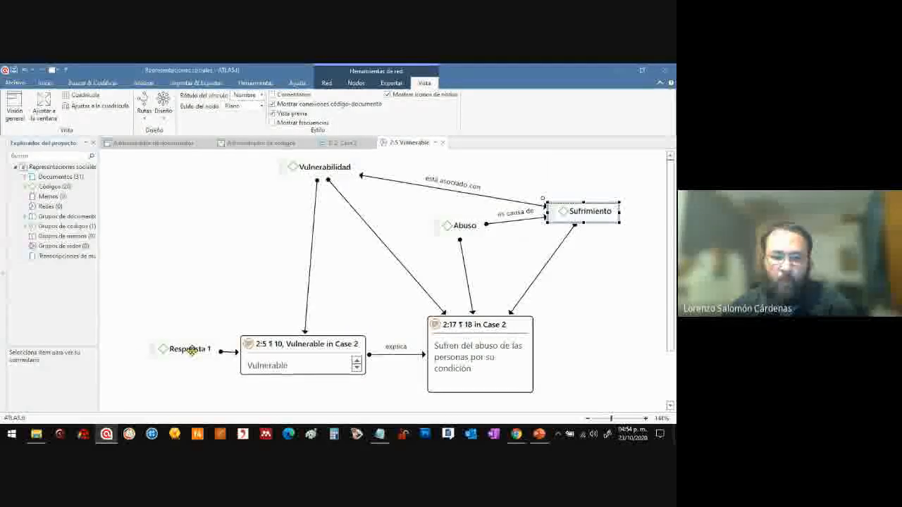
pyautogui.moveTo(176, 357); pyautogui.dragTo(173, 356)
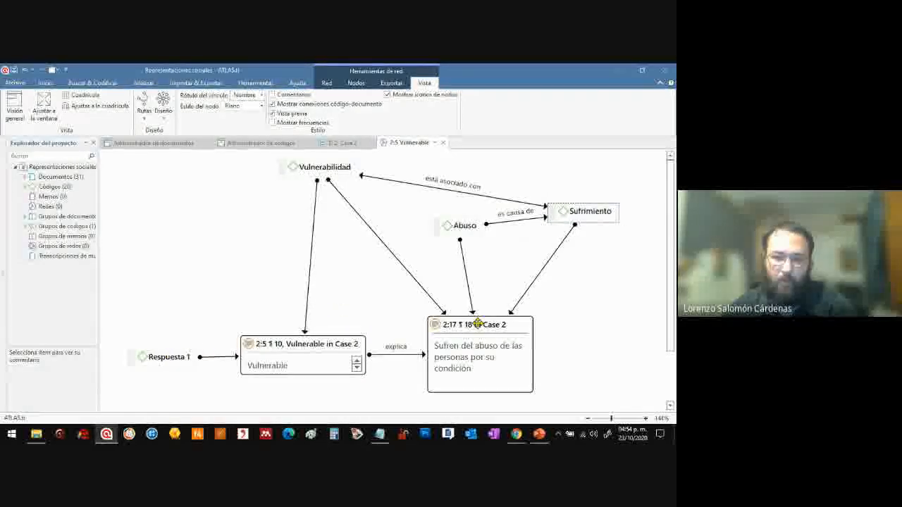
# Raise "Sufrimiento" almost level with "Vulnerabilidad" and line up the "Sufren del abuso" quotation beneath "Abuso"
pyautogui.moveTo(478, 324); pyautogui.dragTo(494, 326)
pyautogui.moveTo(580, 213); pyautogui.dragTo(580, 176)
pyautogui.moveTo(507, 326); pyautogui.dragTo(470, 326)
pyautogui.moveTo(467, 227); pyautogui.dragTo(474, 229)
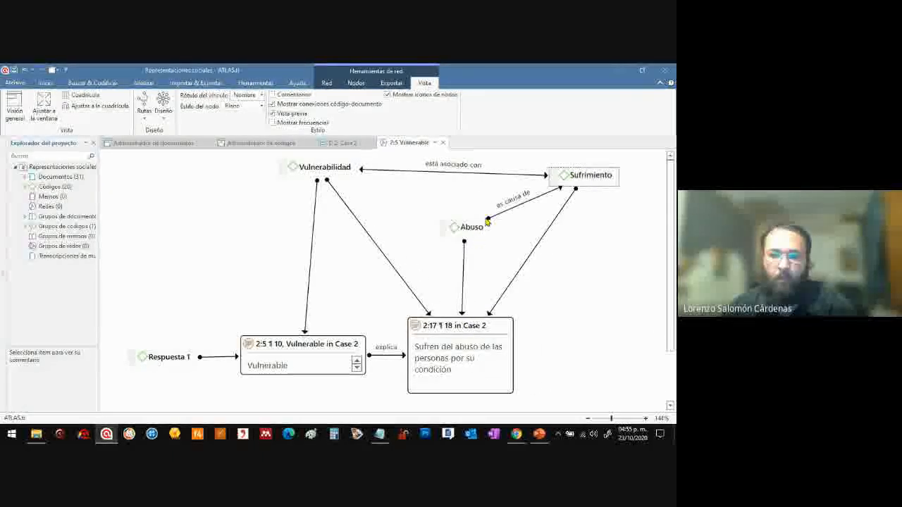
# Link the code "Abuso" to the code "Vulnerabilidad" with the relation "es parte de"
pyautogui.click(462, 228)
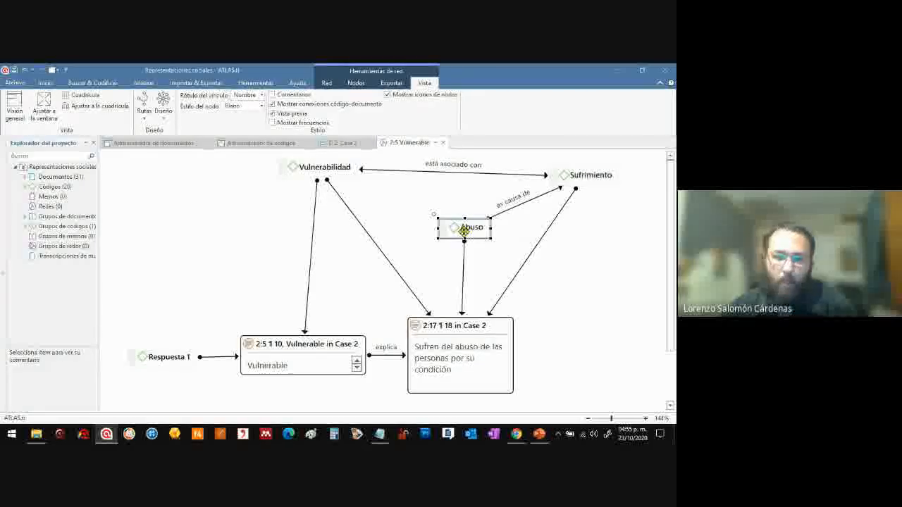
pyautogui.moveTo(433, 216); pyautogui.dragTo(421, 210)
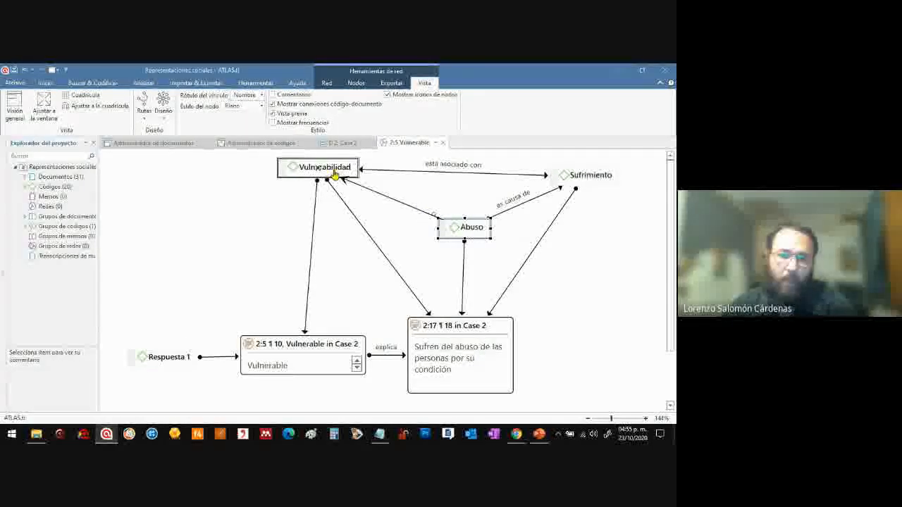
pyautogui.moveTo(335, 175); pyautogui.dragTo(334, 175)
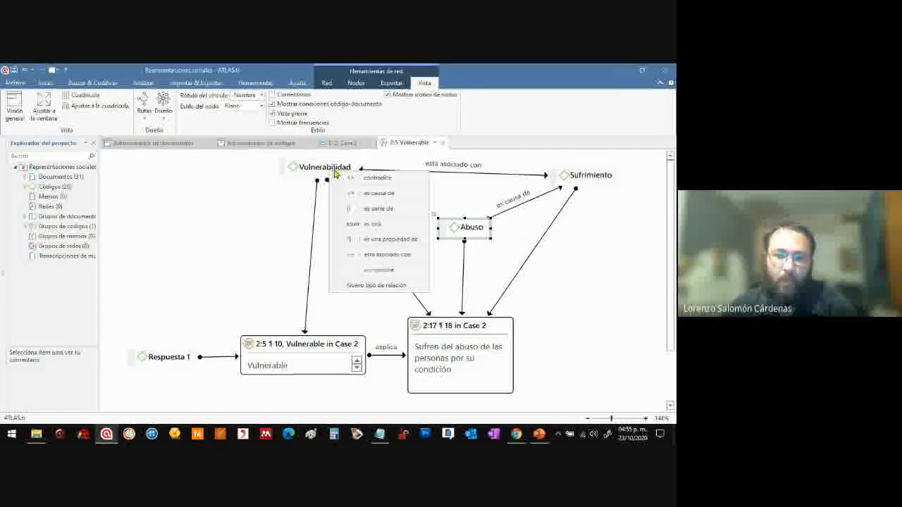
pyautogui.click(404, 210)
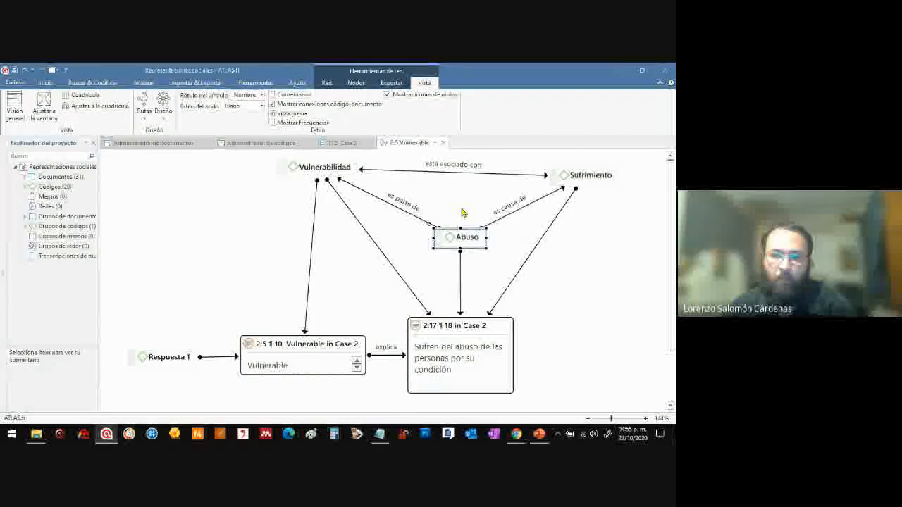
# Align "Vulnerabilidad" directly above the "Vulnerable" quotation and select the "Abuso" code
pyautogui.moveTo(332, 165); pyautogui.dragTo(331, 167)
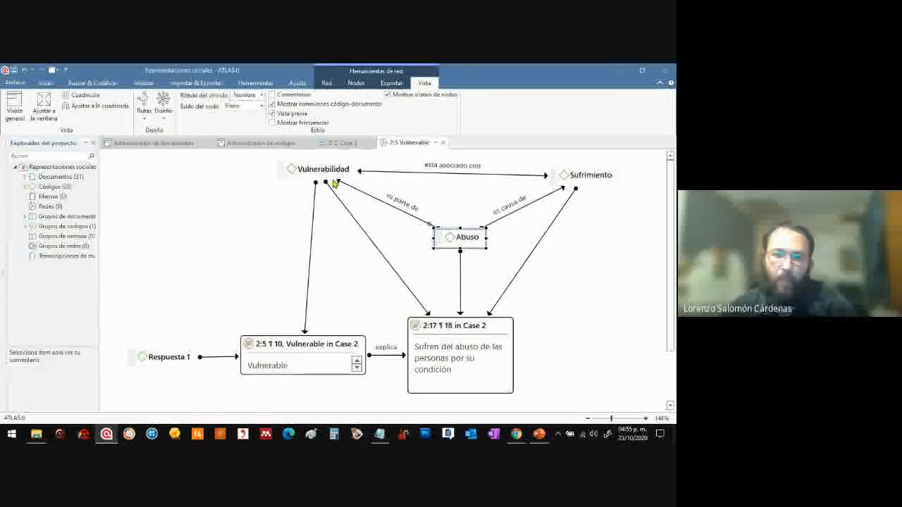
pyautogui.click(431, 201)
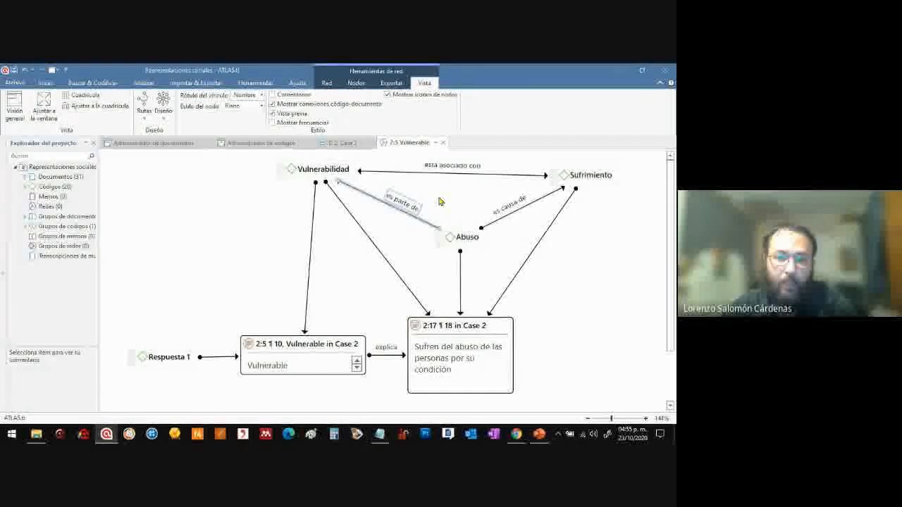
pyautogui.moveTo(338, 167); pyautogui.dragTo(325, 168)
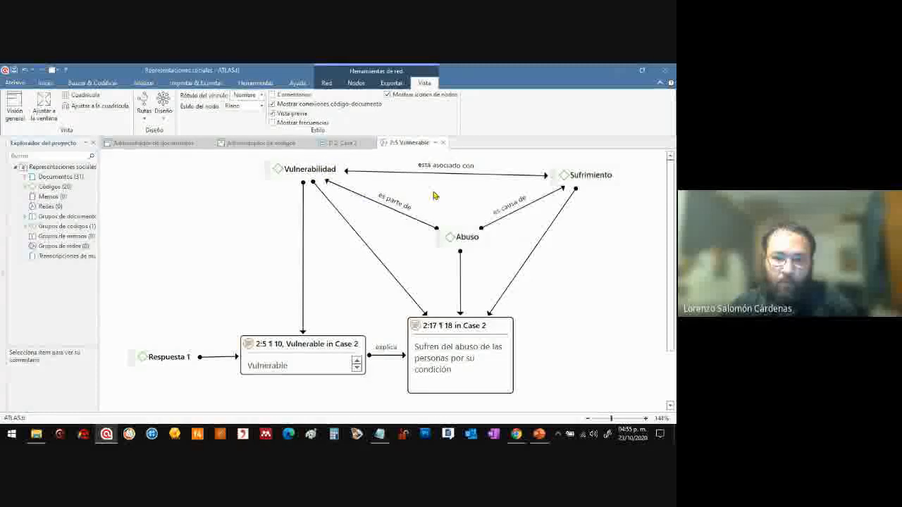
pyautogui.click(468, 239)
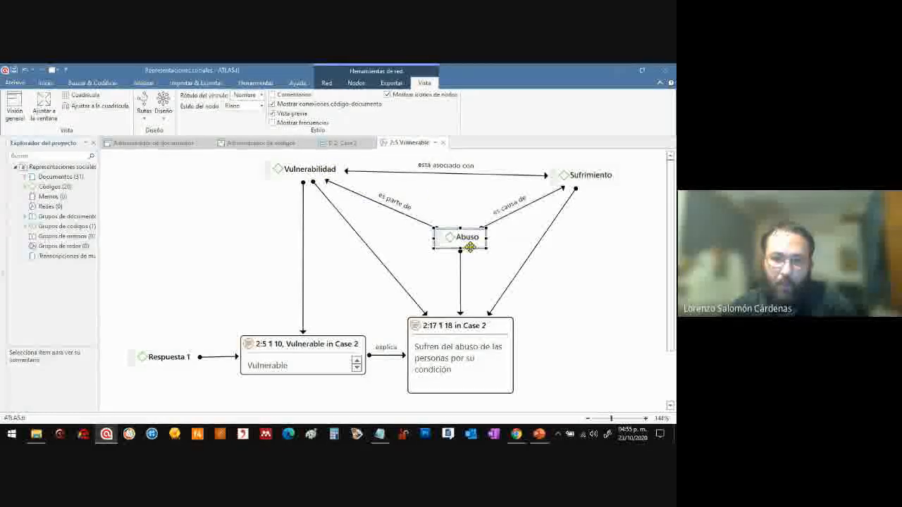
# Shift the "Sufren del abuso" quotation slightly to the right and highlight its text
pyautogui.click(309, 172)
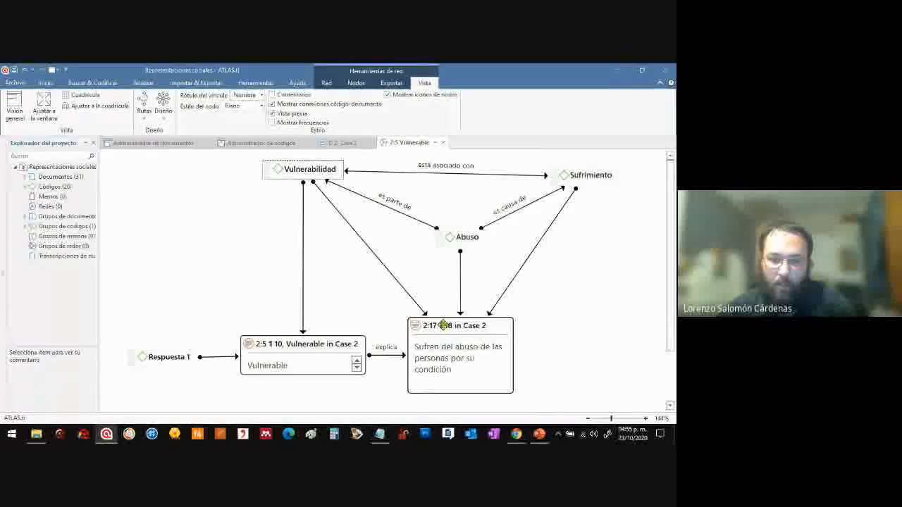
pyautogui.moveTo(445, 325); pyautogui.dragTo(454, 325)
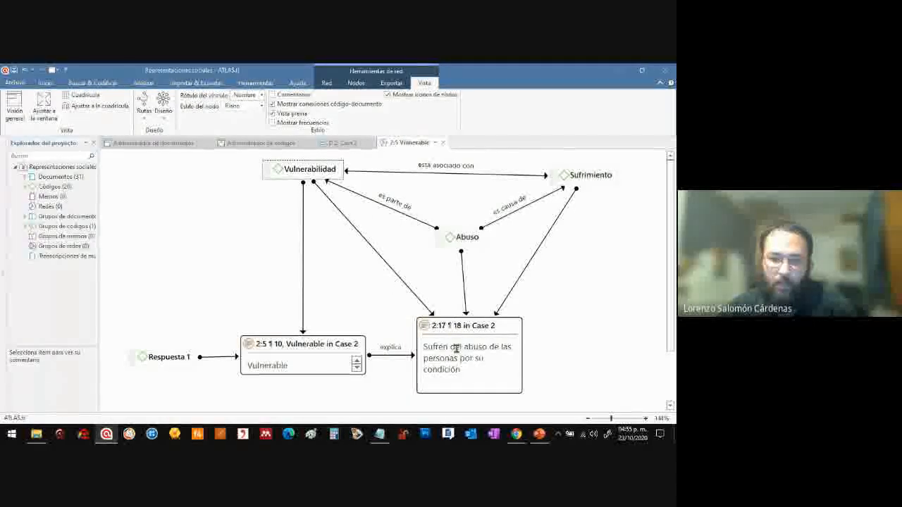
pyautogui.tripleClick(462, 348)
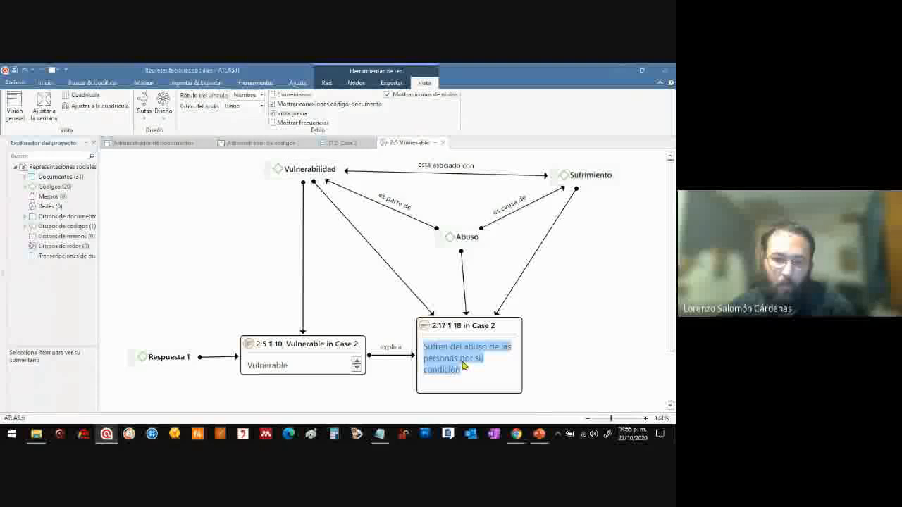
pyautogui.click(379, 229)
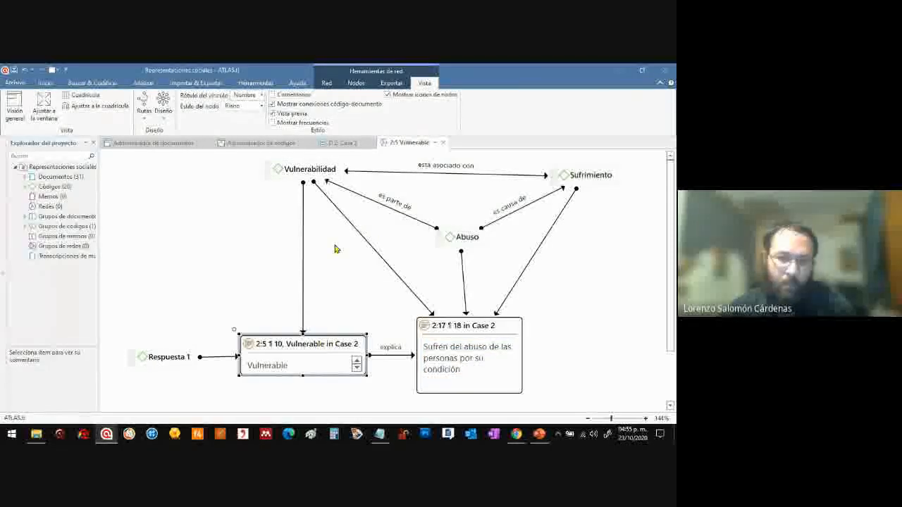
# Reverse the direction of the "es parte de" link between the codes "Abuso" and "Vulnerabilidad"
pyautogui.click(407, 219)
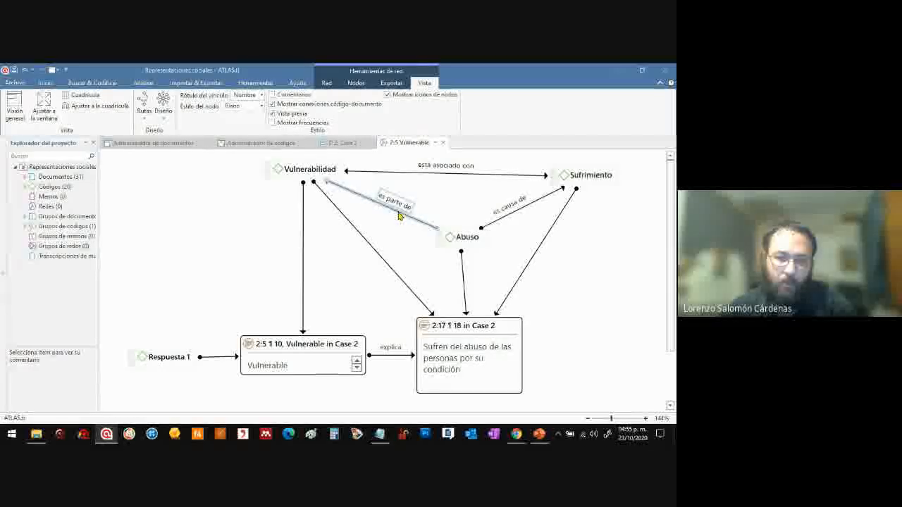
pyautogui.rightClick(397, 215)
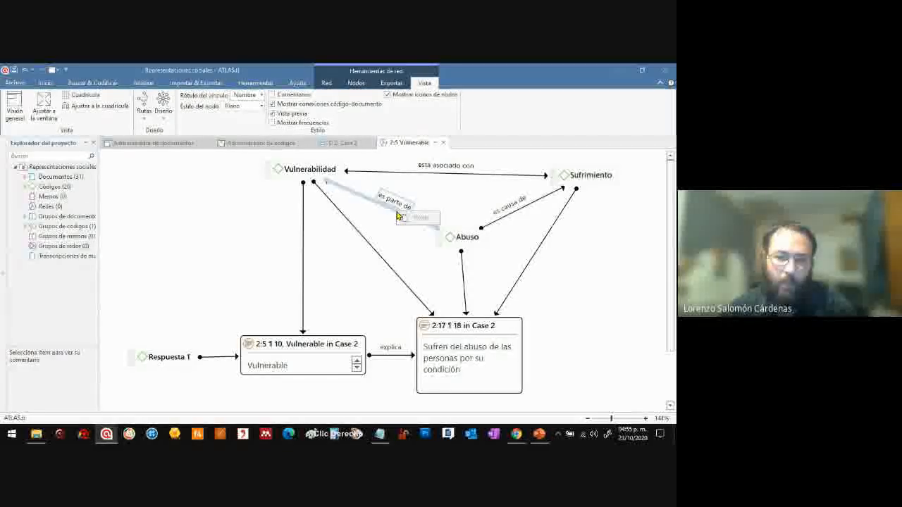
pyautogui.click(391, 214)
pyautogui.rightClick(393, 214)
pyautogui.click(388, 213)
pyautogui.click(391, 215)
pyautogui.click(393, 214)
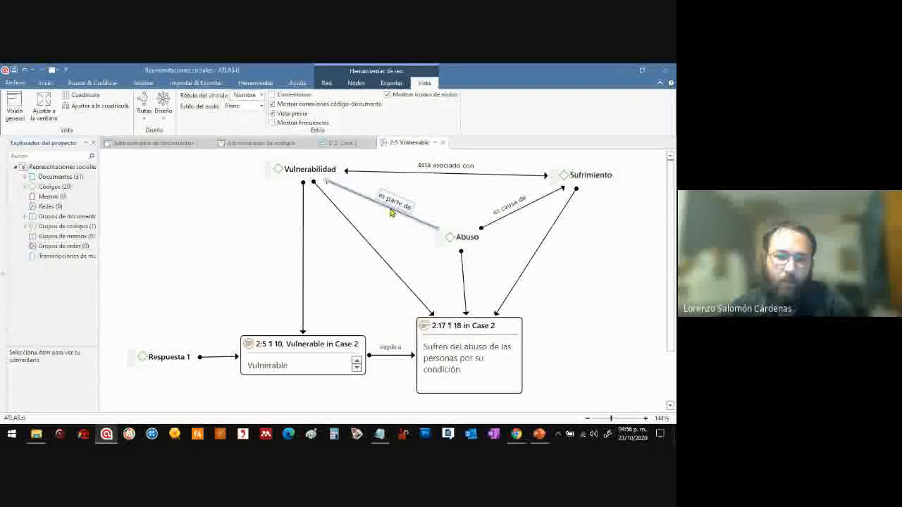
pyautogui.rightClick(394, 214)
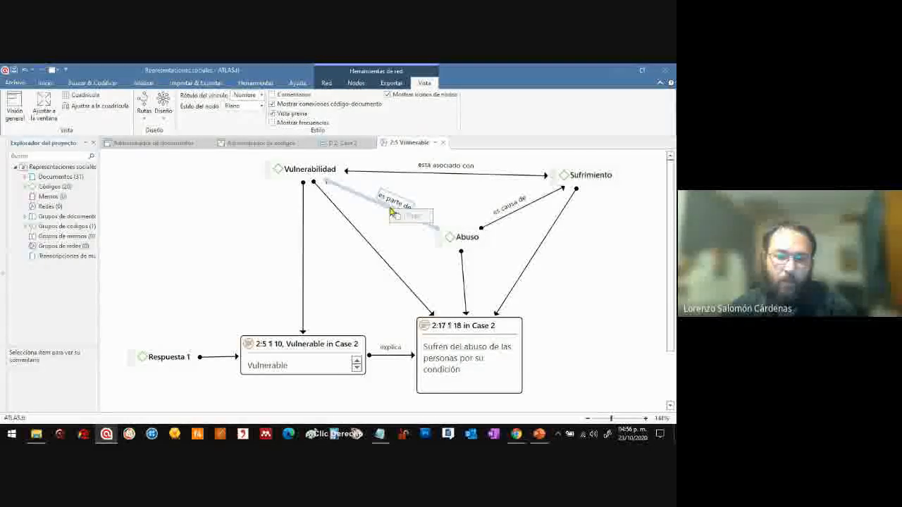
pyautogui.click(388, 211)
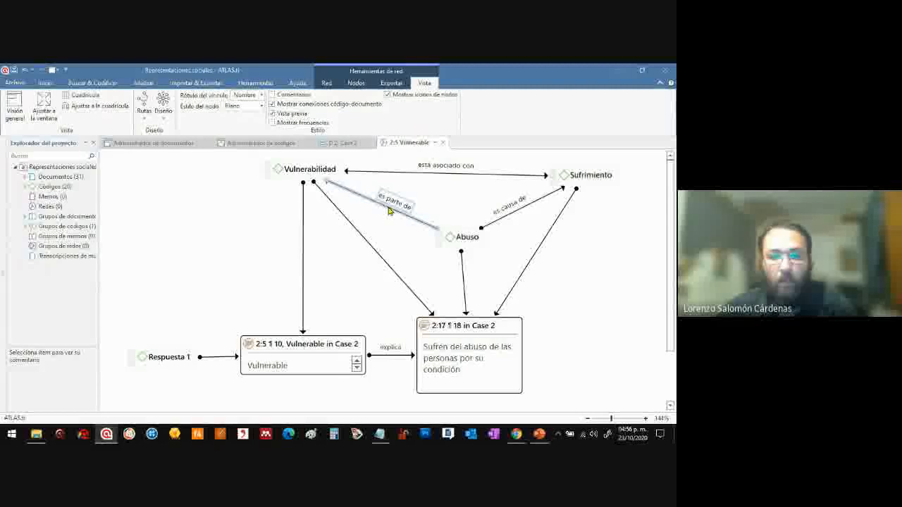
pyautogui.rightClick(389, 210)
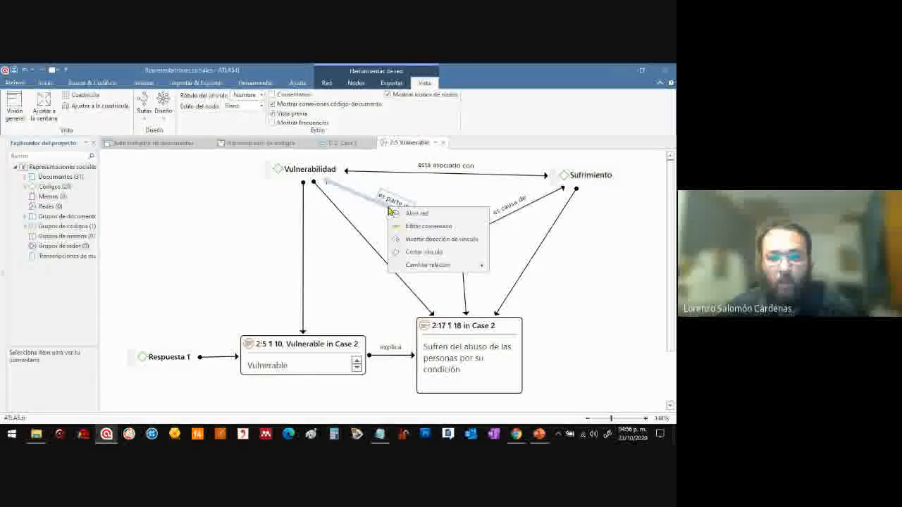
pyautogui.click(454, 240)
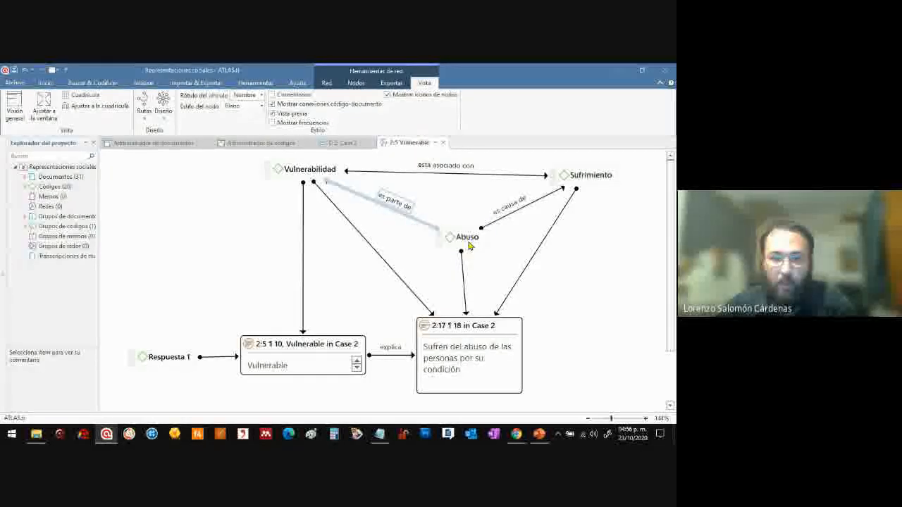
# Place "Abuso" above and between "Vulnerabilidad" and "Sufrimiento", and bring those two codes level with each other
pyautogui.moveTo(462, 237); pyautogui.dragTo(454, 223)
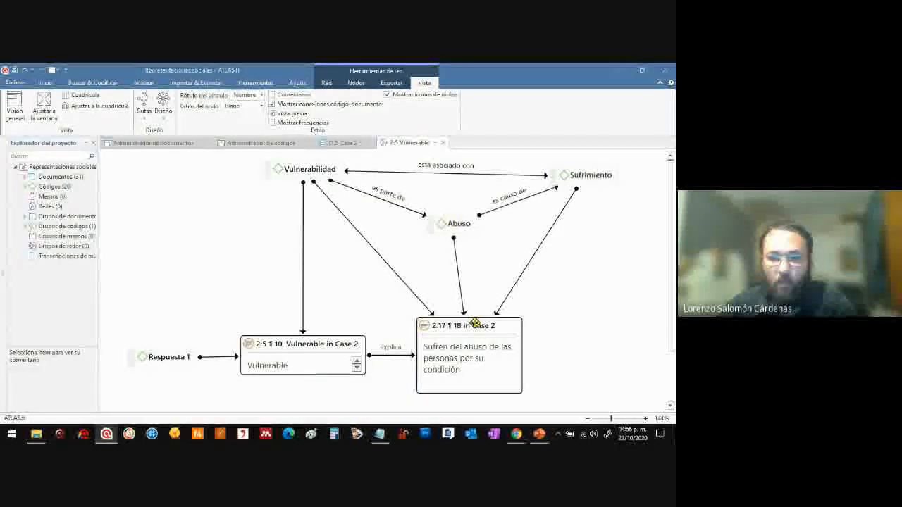
pyautogui.moveTo(476, 322); pyautogui.dragTo(454, 324)
pyautogui.moveTo(322, 174); pyautogui.dragTo(315, 183)
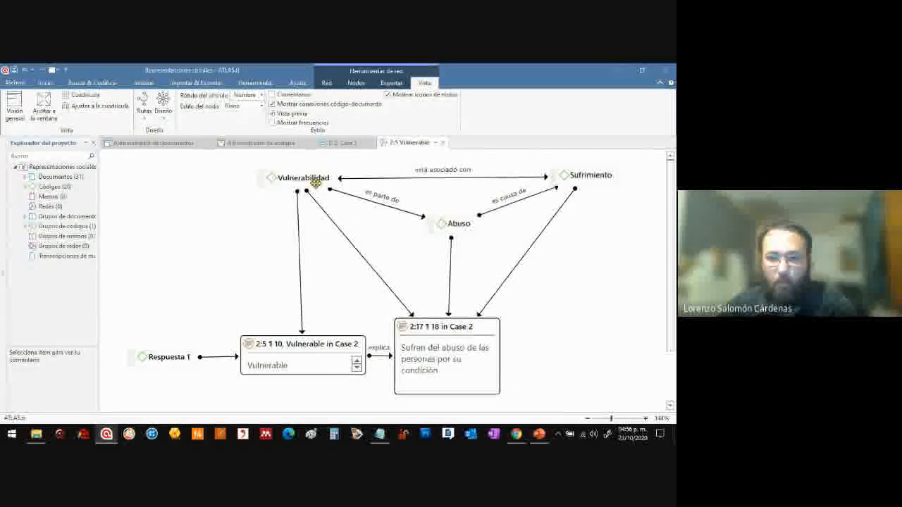
pyautogui.moveTo(448, 224); pyautogui.dragTo(443, 156)
pyautogui.moveTo(322, 235); pyautogui.dragTo(329, 246)
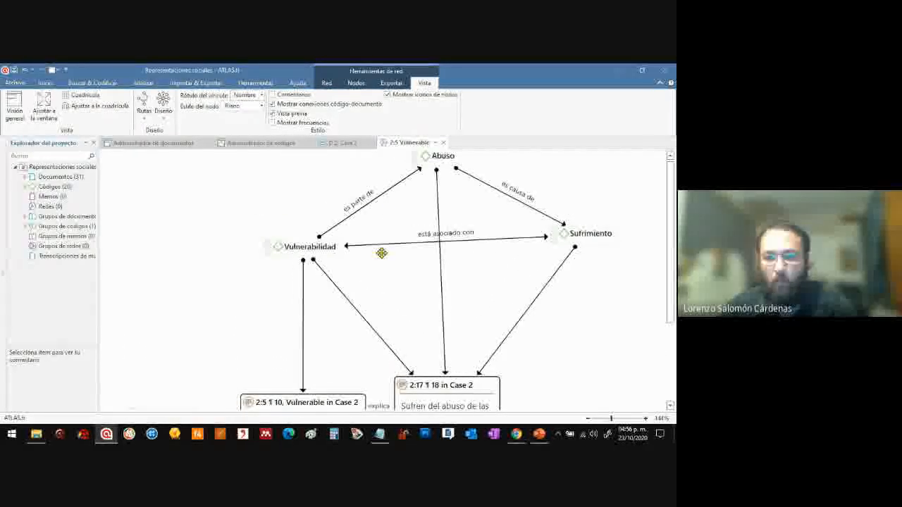
pyautogui.moveTo(599, 234); pyautogui.dragTo(601, 246)
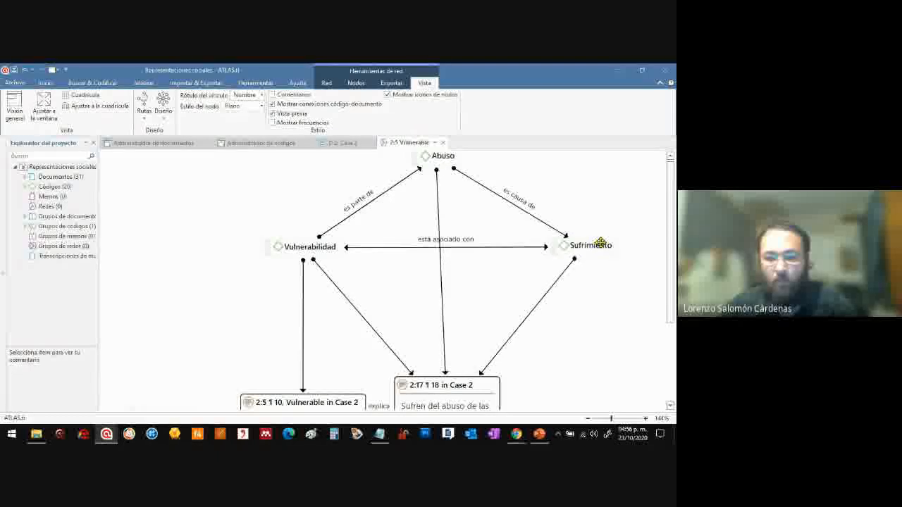
# Centre "Abuso" over the "Sufren del abuso" quotation and space "Vulnerabilidad" and "Sufrimiento" more evenly on either side
pyautogui.moveTo(483, 385)
pyautogui.mouseDown()
pyautogui.moveTo(494, 385)
pyautogui.moveTo(486, 382)
pyautogui.mouseUp()
pyautogui.moveTo(438, 157); pyautogui.dragTo(452, 157)
pyautogui.moveTo(314, 247); pyautogui.dragTo(327, 245)
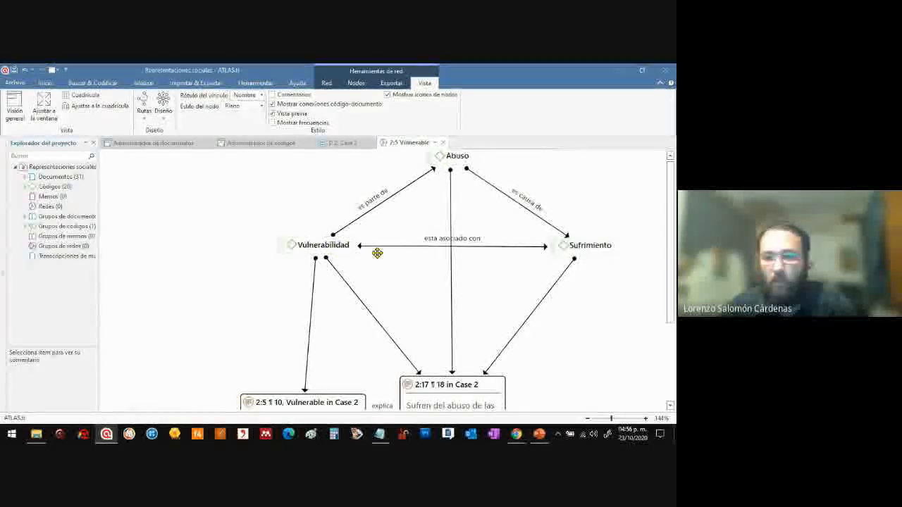
pyautogui.moveTo(604, 243); pyautogui.dragTo(606, 244)
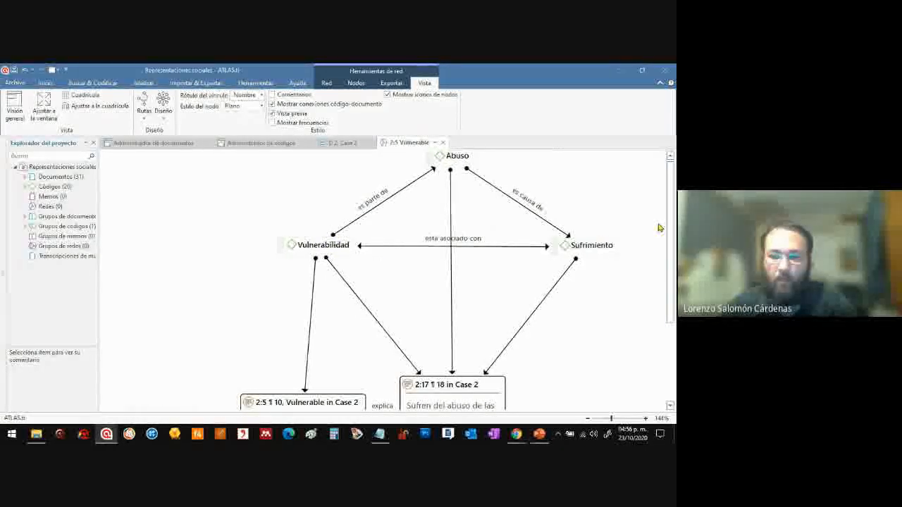
# Fit the whole network to the window and shift the "Vulnerable" quotation slightly left
pyautogui.click(328, 83)
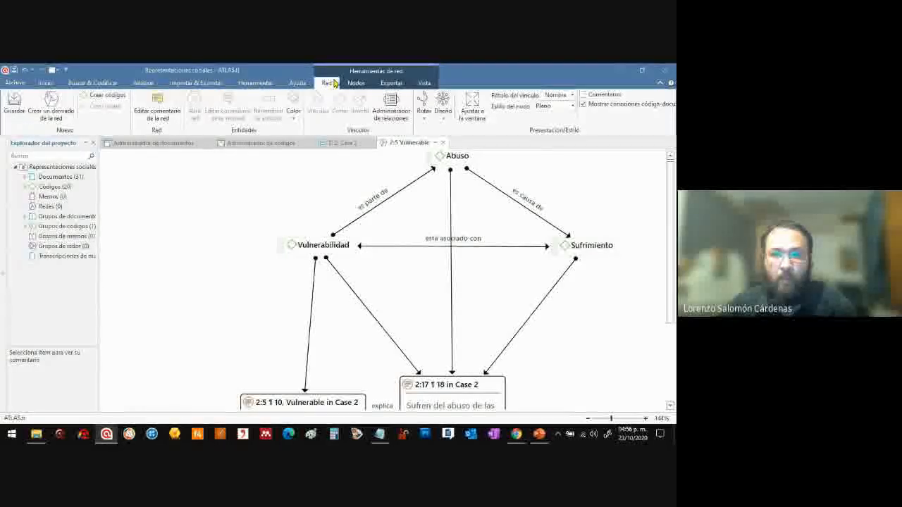
pyautogui.click(473, 99)
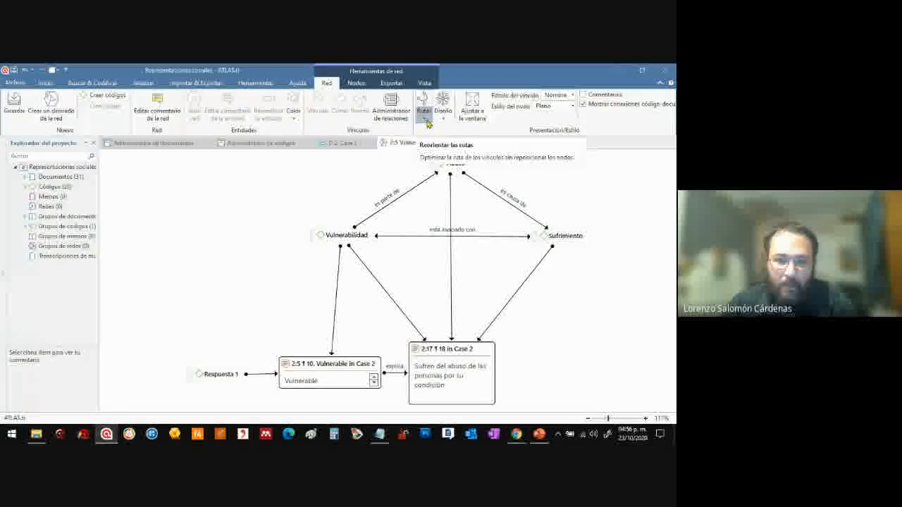
pyautogui.moveTo(345, 364); pyautogui.dragTo(336, 366)
# Lower "Abuso" slightly towards the other two codes and apply polyline routing to the network's links
pyautogui.click(520, 211)
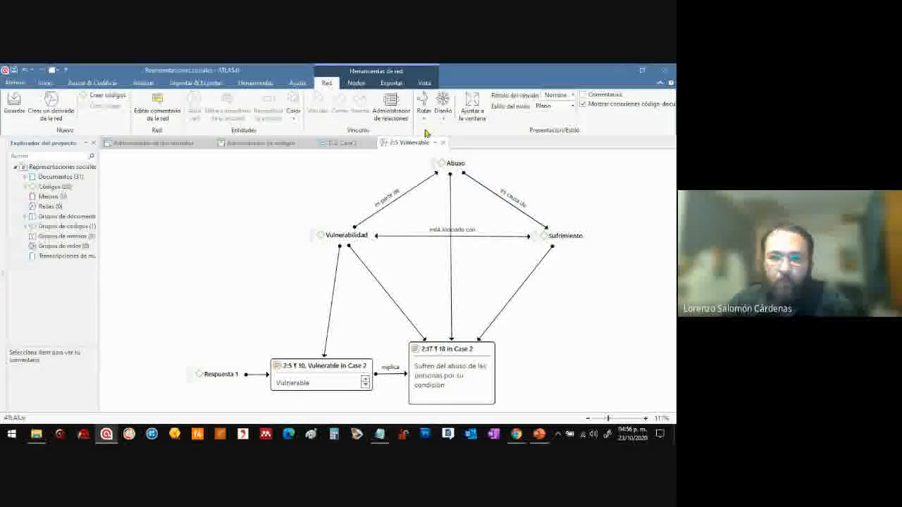
pyautogui.moveTo(446, 160); pyautogui.dragTo(450, 167)
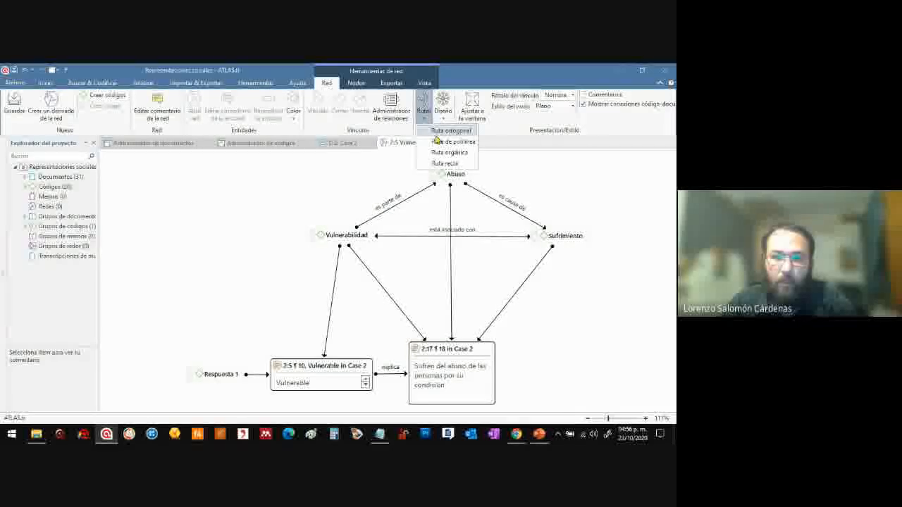
pyautogui.click(464, 142)
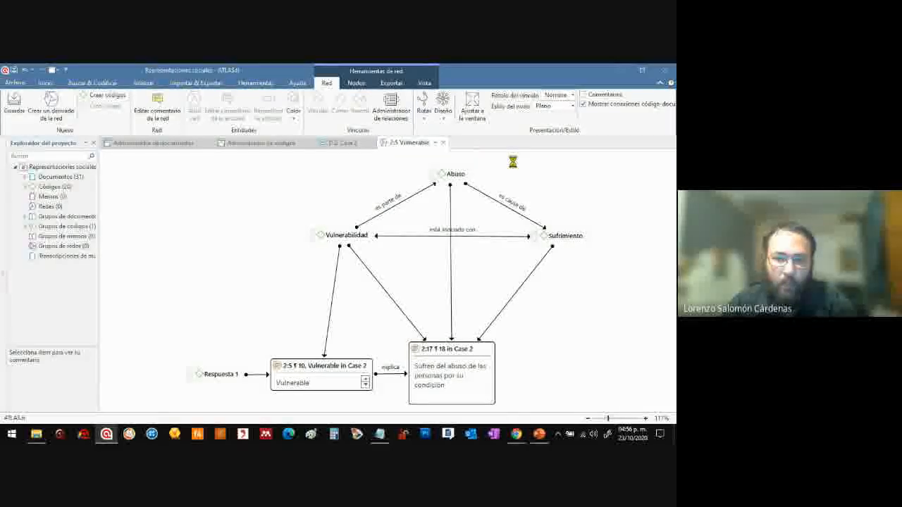
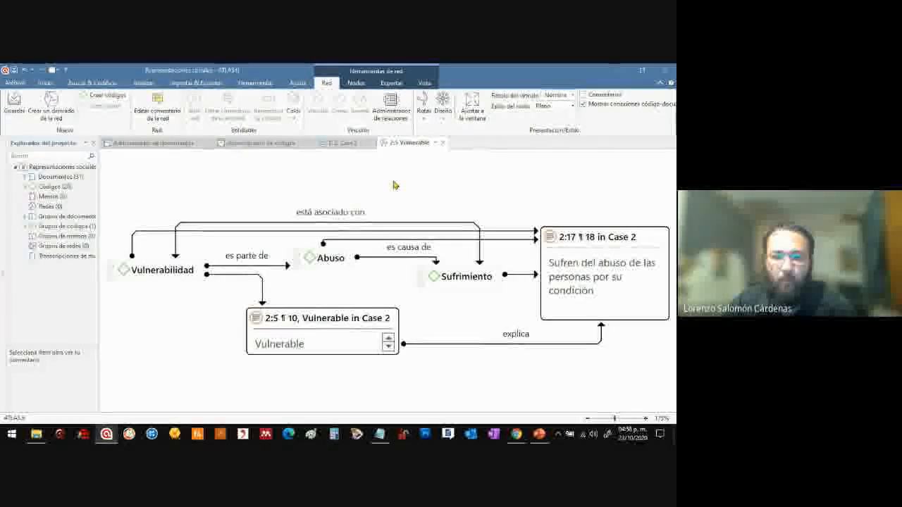
# Examine each code and quotation in the network, comparing how "Vulnerabilidad", "Abuso" and "Sufrimiento" relate to the two quotations
pyautogui.click(155, 269)
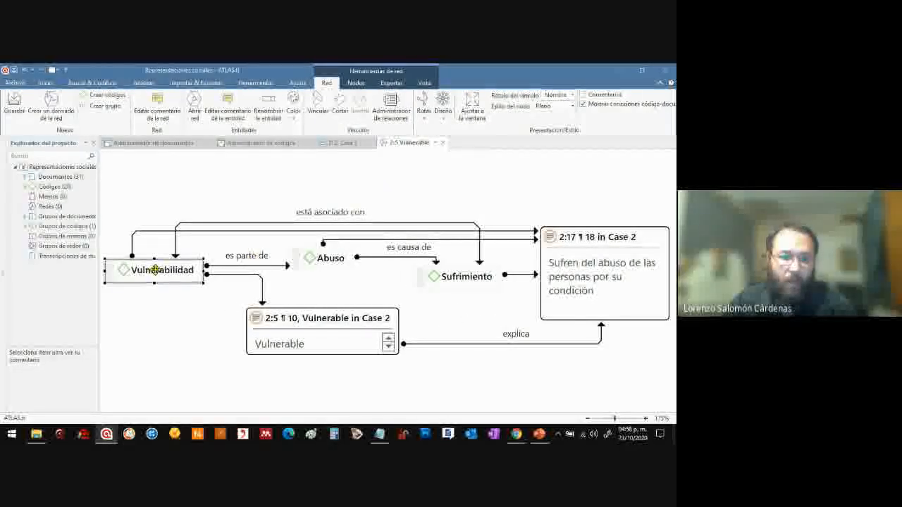
pyautogui.click(180, 326)
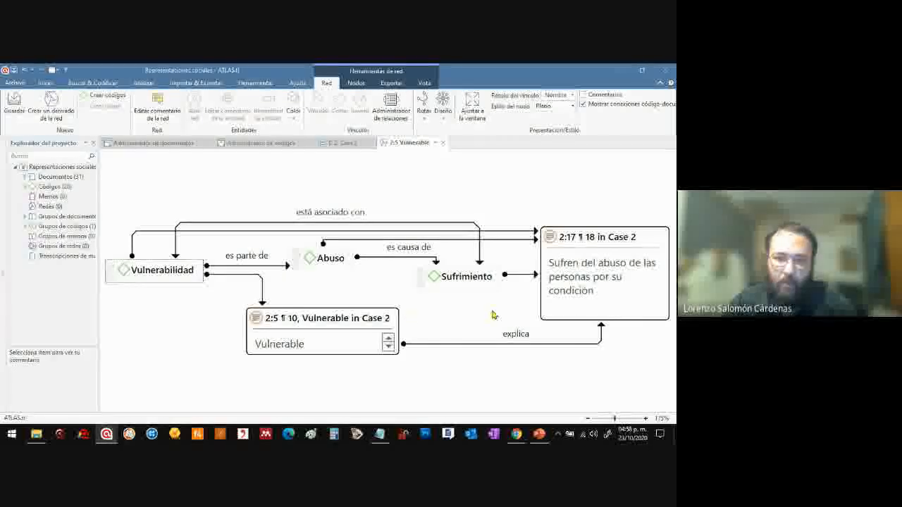
pyautogui.click(327, 255)
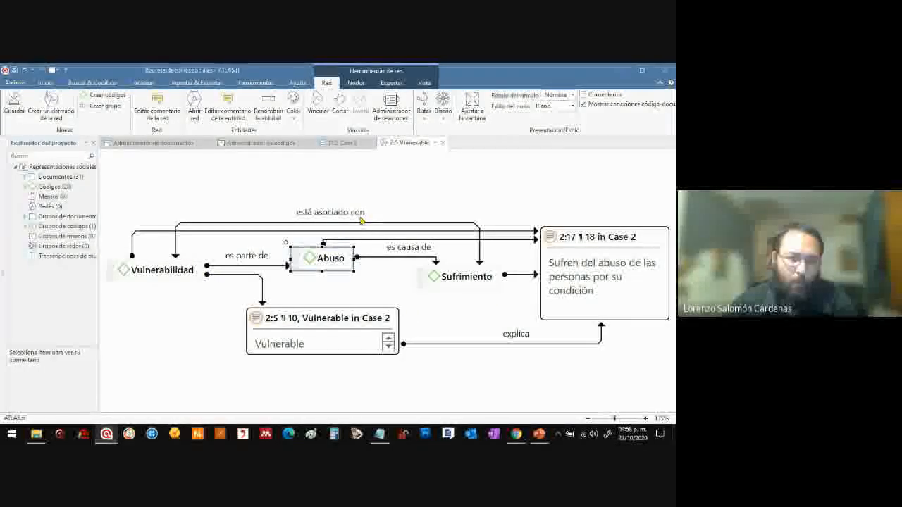
pyautogui.click(328, 328)
pyautogui.click(551, 256)
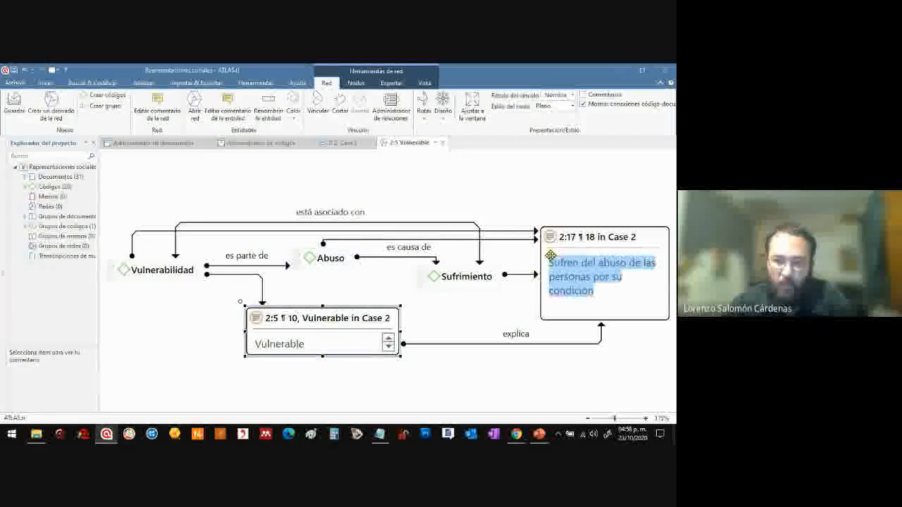
pyautogui.click(557, 236)
pyautogui.click(534, 202)
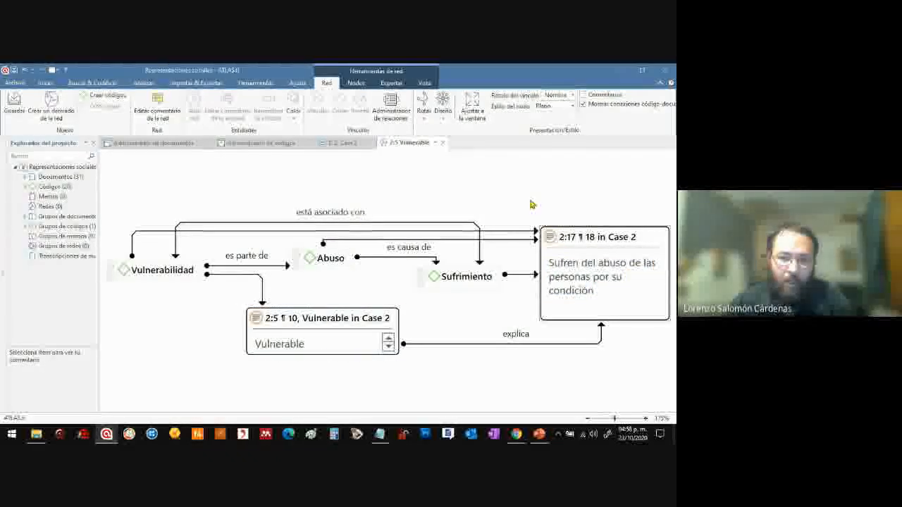
pyautogui.click(453, 278)
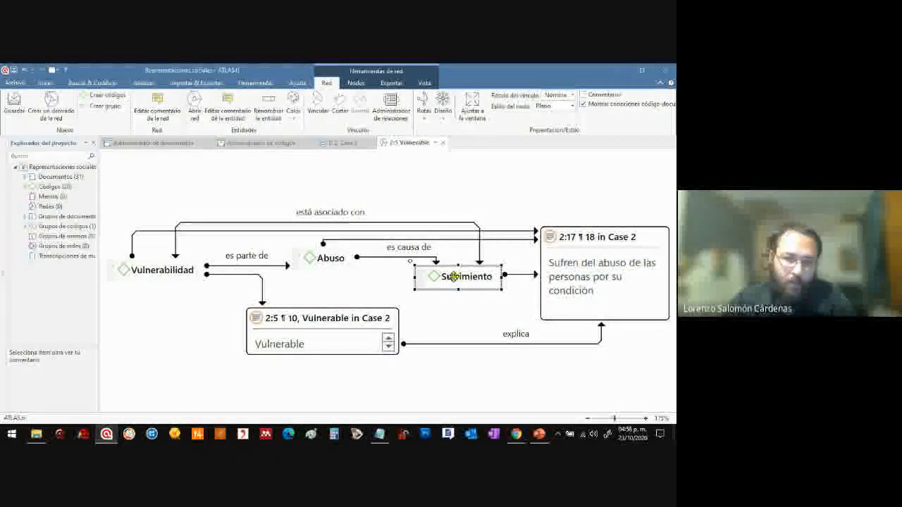
pyautogui.click(465, 310)
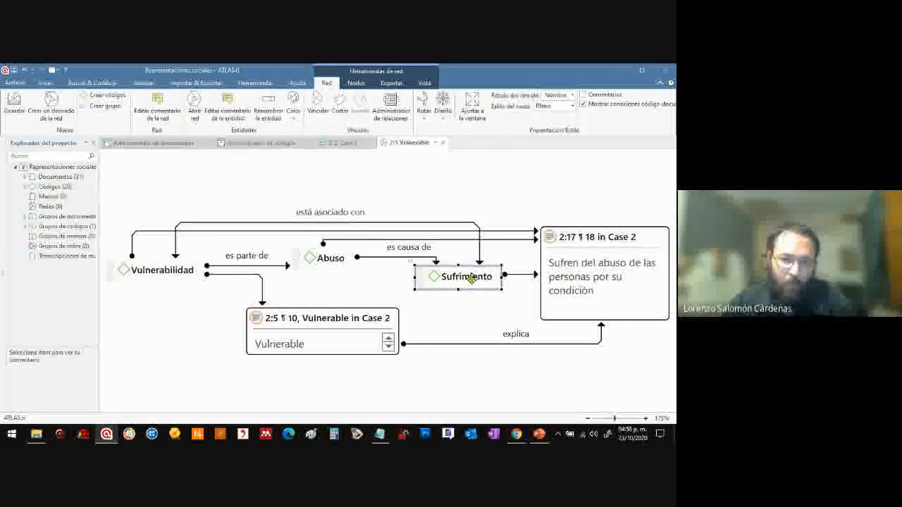
pyautogui.click(183, 262)
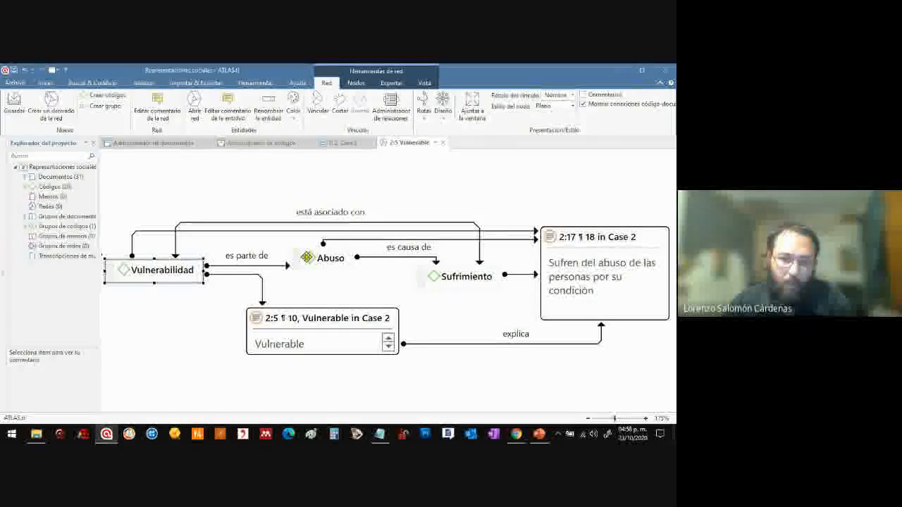
pyautogui.click(307, 257)
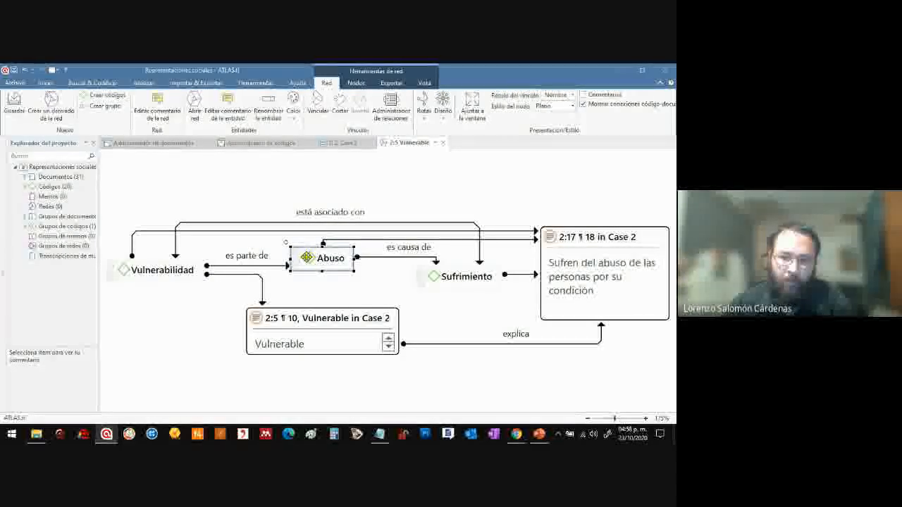
pyautogui.click(461, 276)
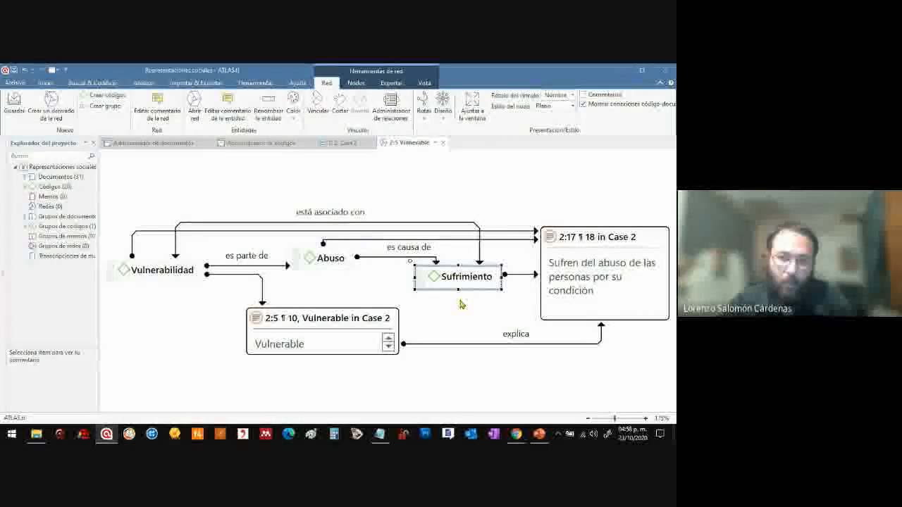
pyautogui.click(346, 316)
# Review "Vulnerabilidad", "Abuso" and "Sufrimiento" as a group against the "Sufren del abuso" quotation they are linked to
pyautogui.moveTo(153, 183); pyautogui.dragTo(486, 296)
pyautogui.click(297, 185)
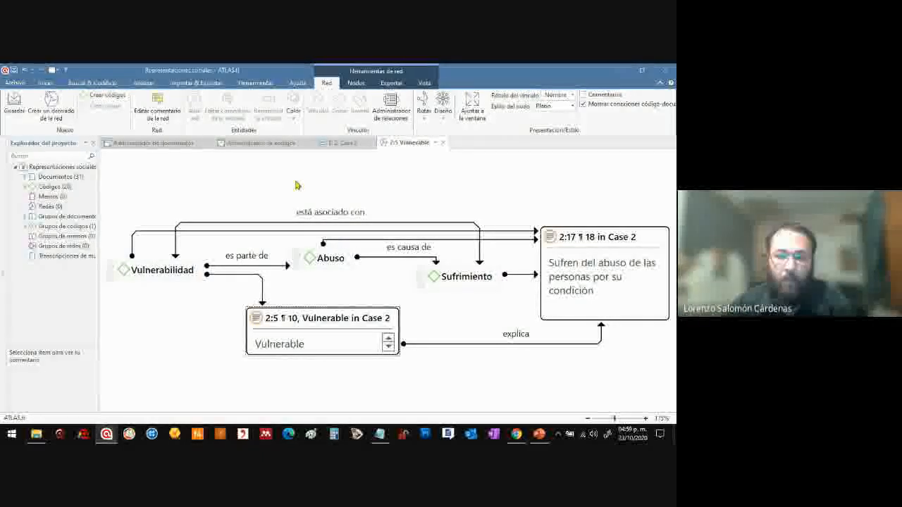
pyautogui.click(584, 237)
pyautogui.click(582, 206)
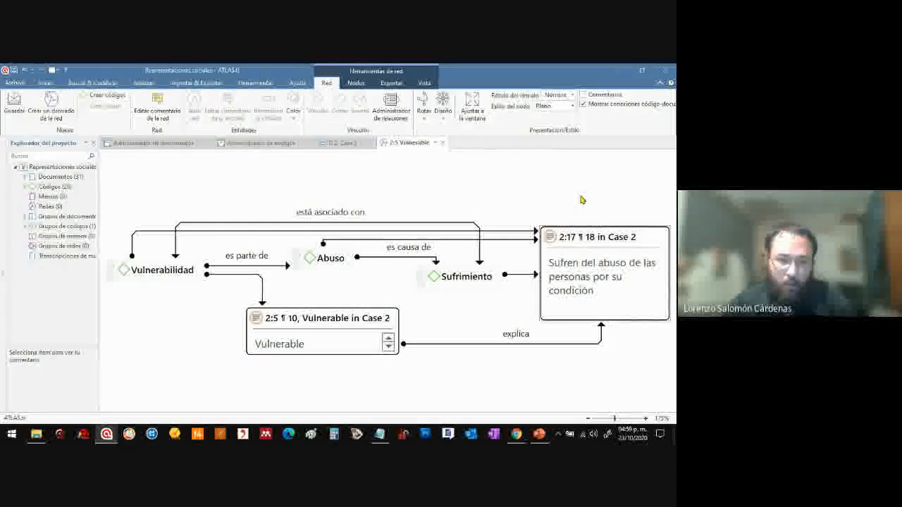
pyautogui.click(582, 249)
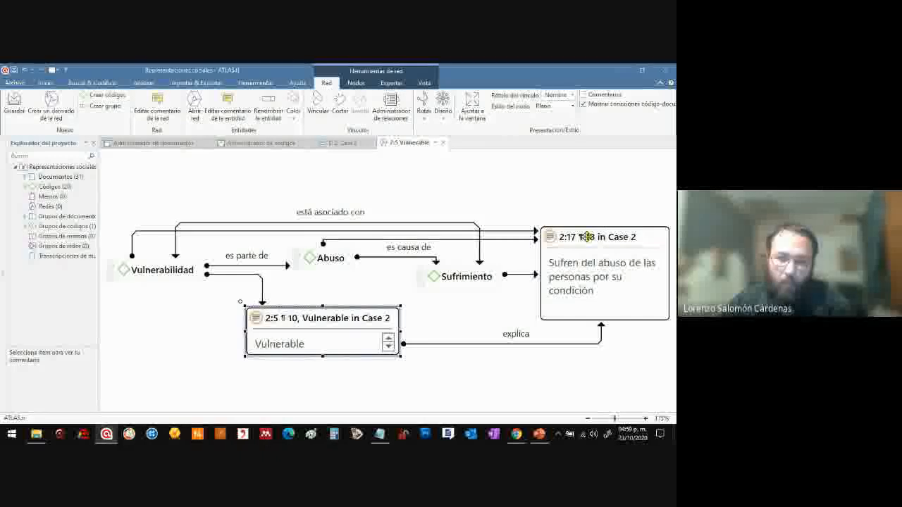
pyautogui.click(339, 281)
pyautogui.moveTo(125, 163); pyautogui.dragTo(518, 310)
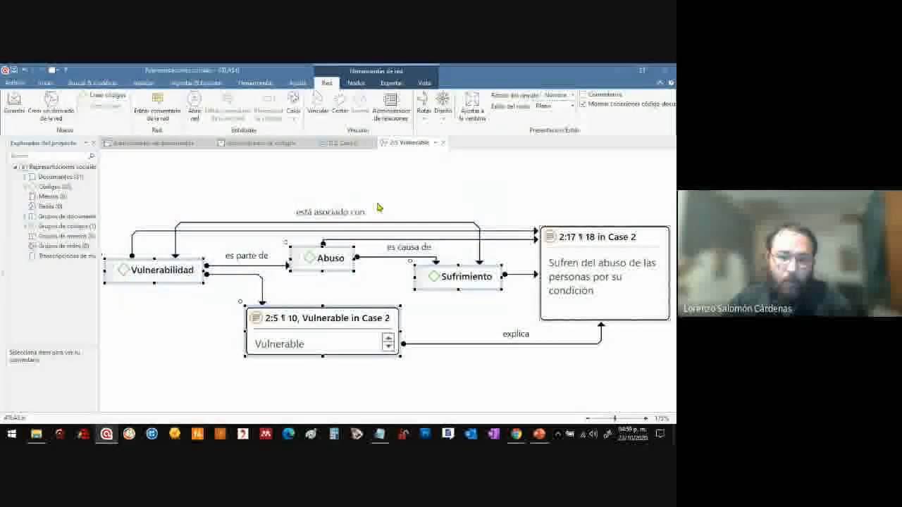
pyautogui.moveTo(116, 186); pyautogui.dragTo(512, 307)
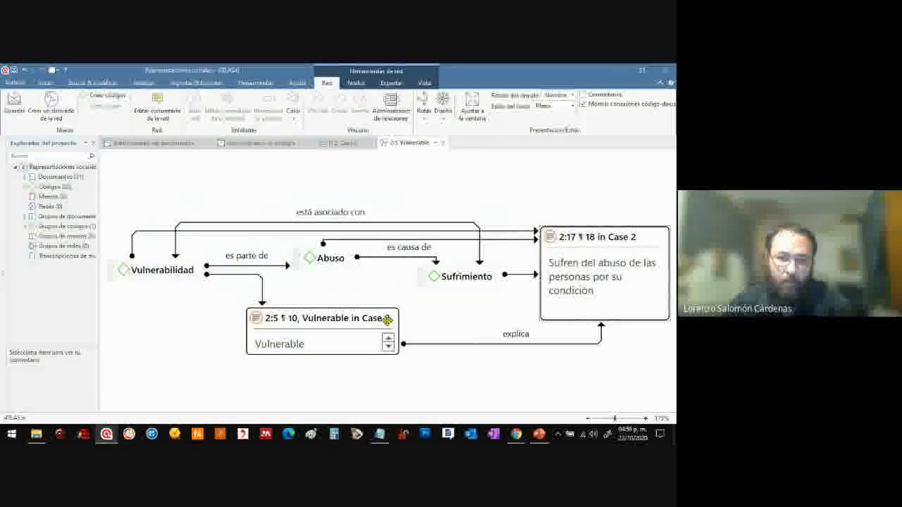
# Shift the "Vulnerable" quotation slightly down and to the left, and apply organic routing to the network's links
pyautogui.moveTo(354, 320); pyautogui.dragTo(350, 322)
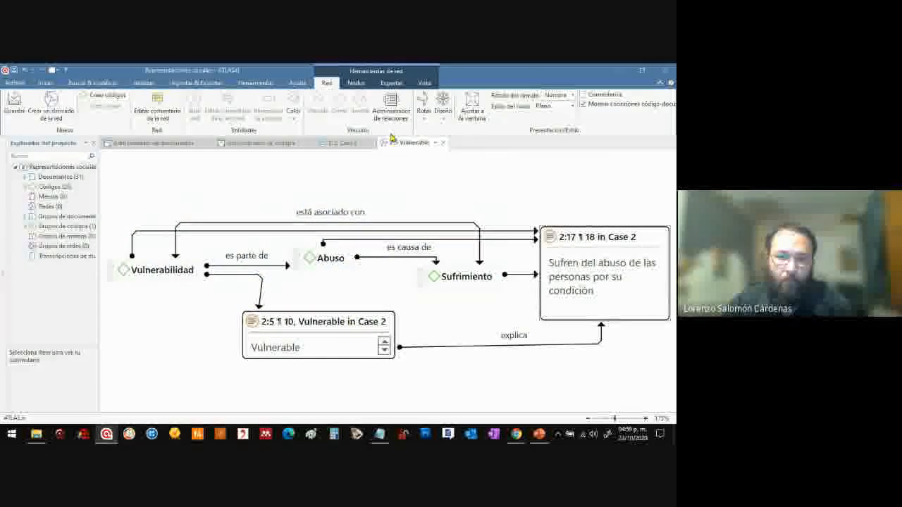
pyautogui.click(425, 117)
pyautogui.click(457, 153)
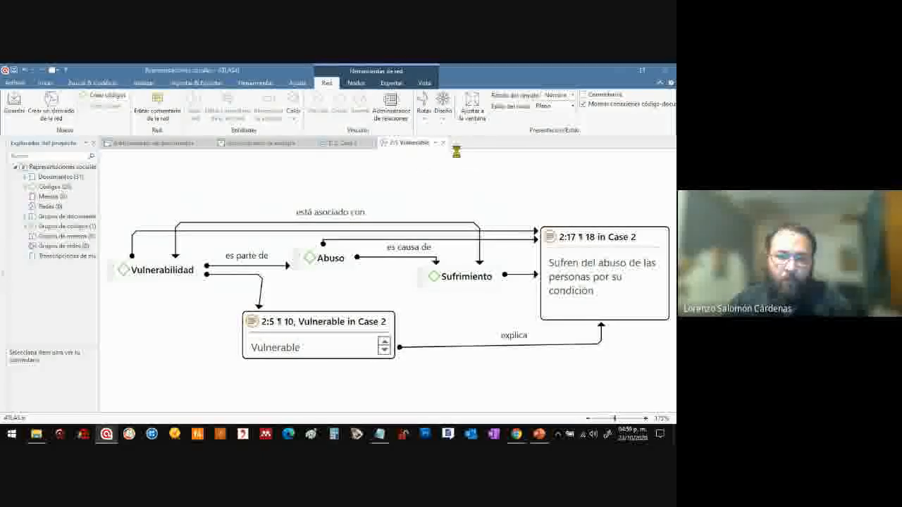
pyautogui.click(425, 117)
pyautogui.click(430, 109)
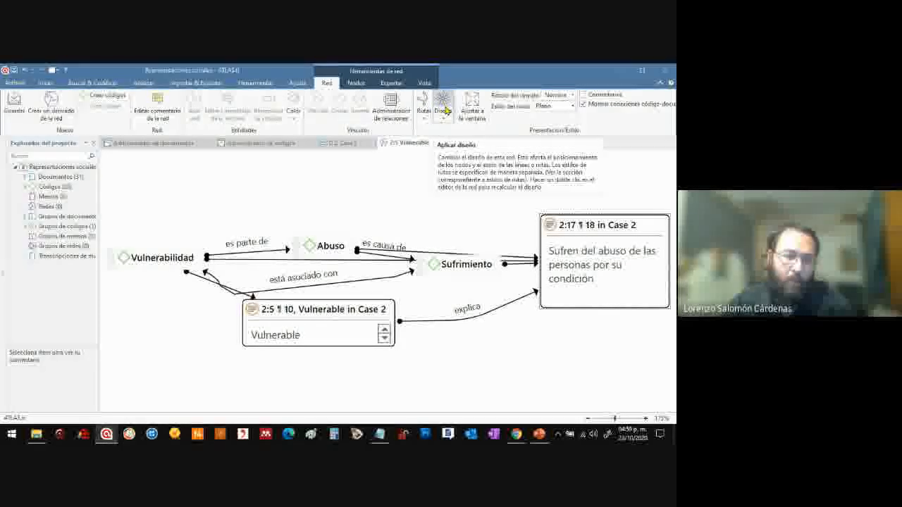
# Apply polyline routing to the network's links and shift the whole network slightly to the left
pyautogui.click(423, 118)
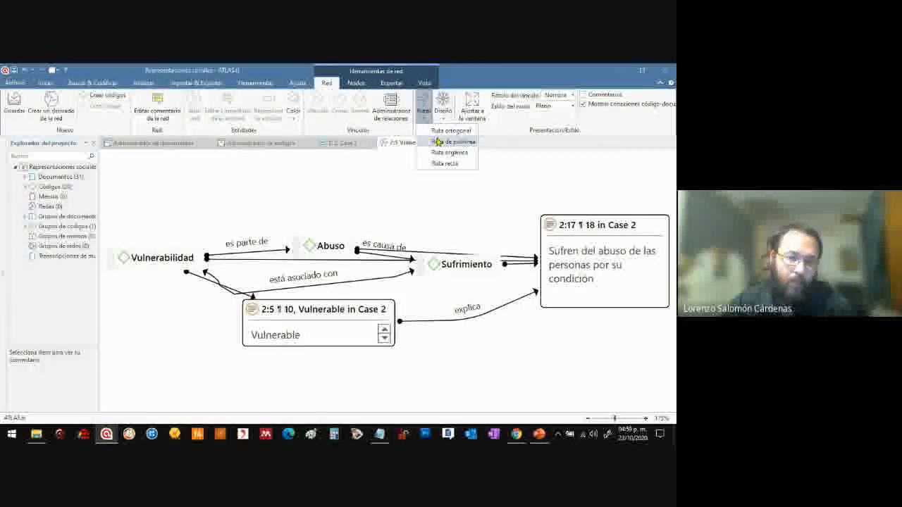
pyautogui.click(438, 142)
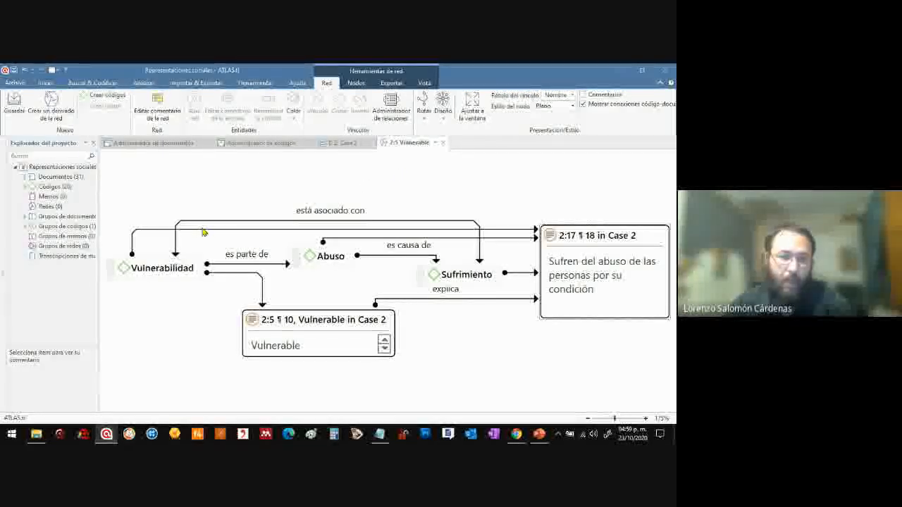
pyautogui.moveTo(339, 299); pyautogui.dragTo(626, 377)
pyautogui.click(407, 367)
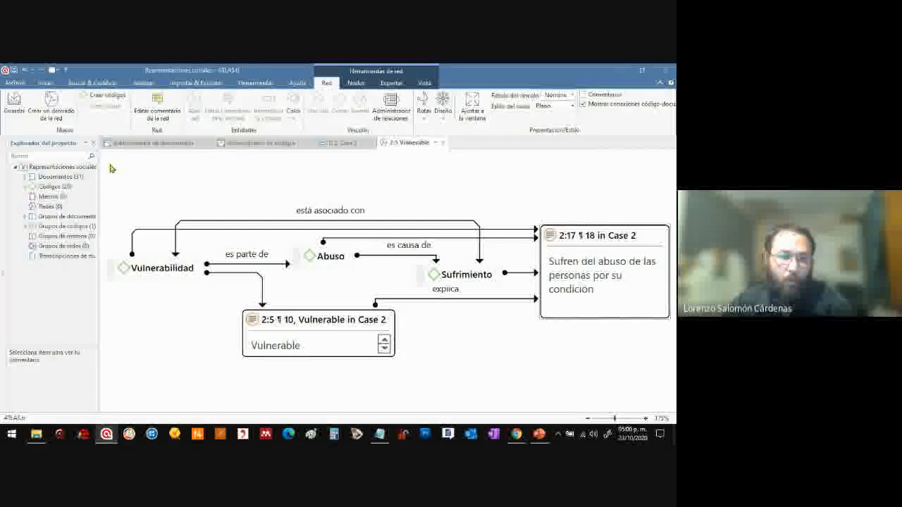
pyautogui.moveTo(106, 162); pyautogui.dragTo(669, 387)
pyautogui.click(497, 335)
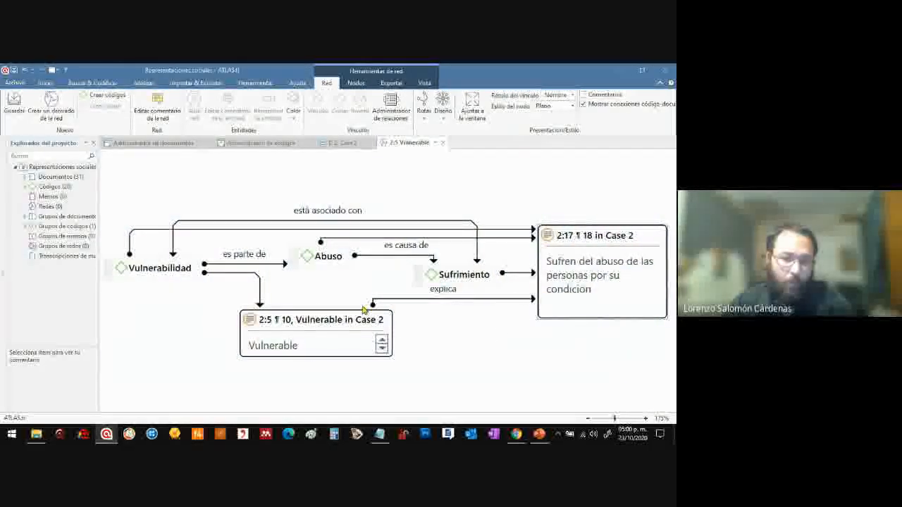
pyautogui.moveTo(113, 169); pyautogui.dragTo(624, 386)
pyautogui.click(622, 386)
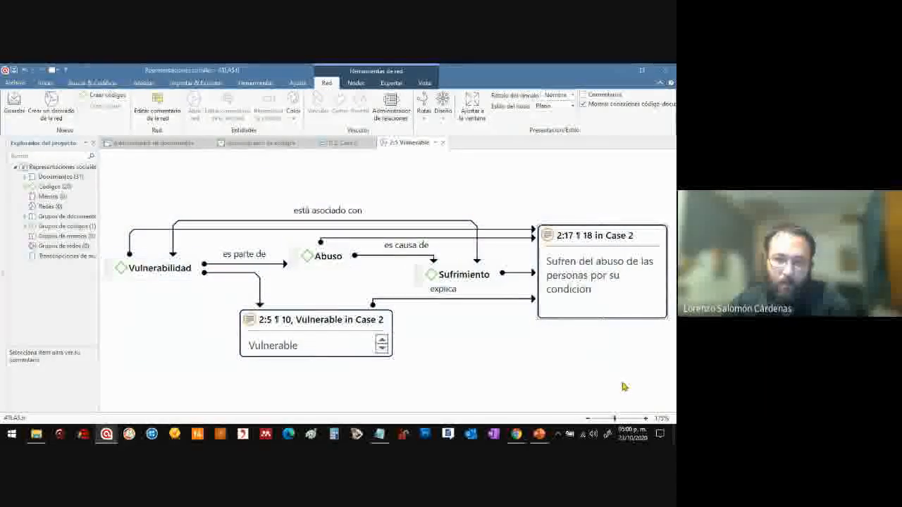
pyautogui.moveTo(148, 176); pyautogui.dragTo(614, 373)
pyautogui.click(614, 372)
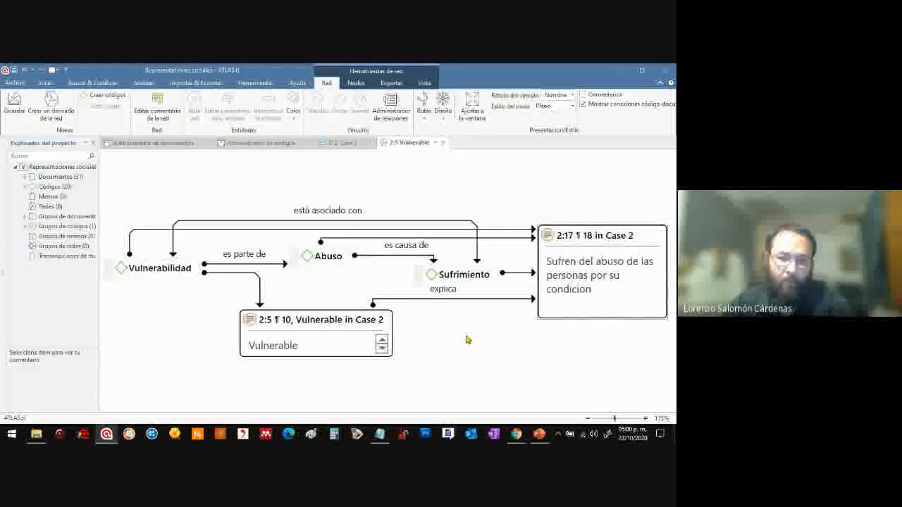
# Apply the orthogonal tree layout, then lower the "Sufren del abuso" quotation and place the "Vulnerable" quotation just below "Vulnerabilidad"
pyautogui.click(448, 120)
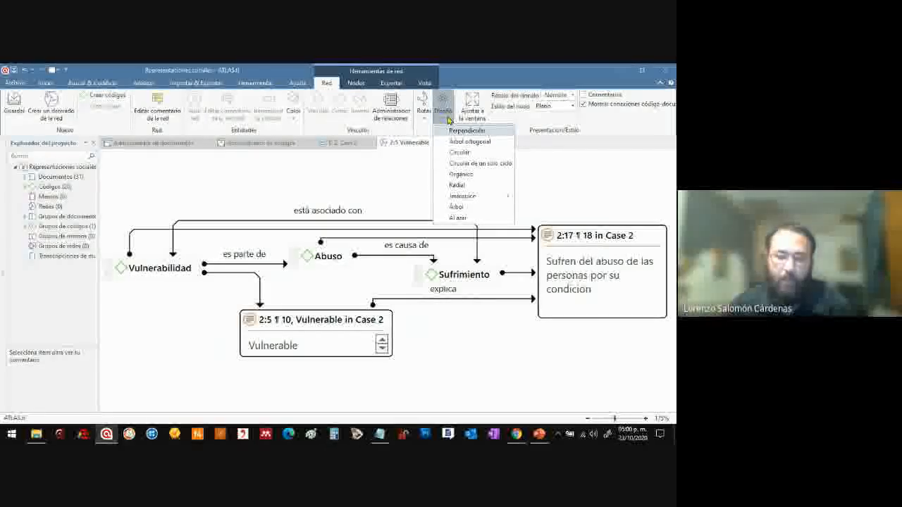
pyautogui.click(463, 142)
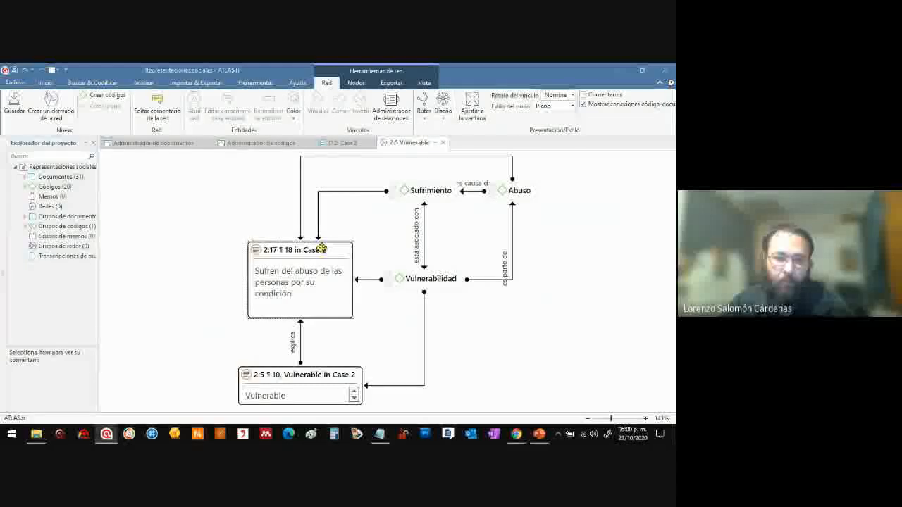
pyautogui.moveTo(321, 248); pyautogui.dragTo(305, 274)
pyautogui.moveTo(329, 374); pyautogui.dragTo(487, 309)
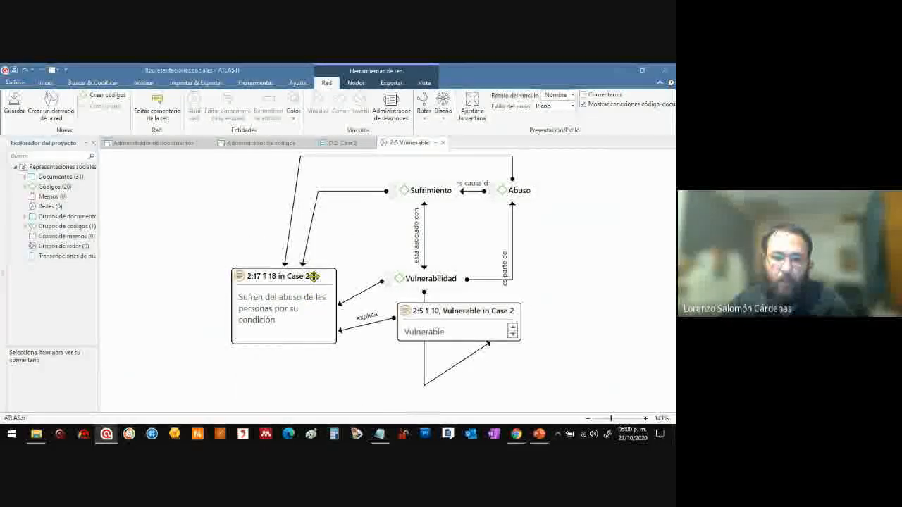
pyautogui.moveTo(313, 276); pyautogui.dragTo(321, 319)
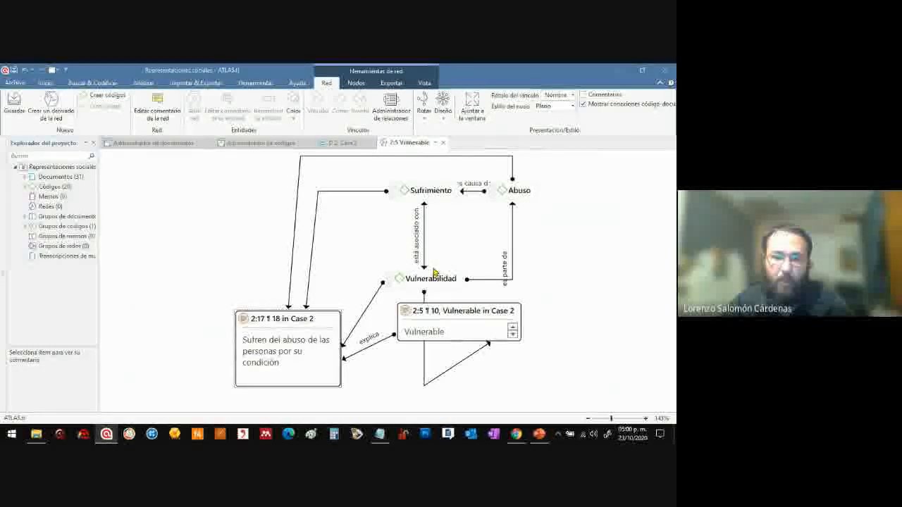
# Group "Sufrimiento", "Abuso" and "Vulnerabilidad" above the two quotations and apply organic routing to the links
pyautogui.moveTo(433, 276); pyautogui.dragTo(377, 248)
pyautogui.moveTo(398, 191); pyautogui.dragTo(301, 202)
pyautogui.moveTo(501, 188); pyautogui.dragTo(409, 171)
pyautogui.moveTo(379, 251); pyautogui.dragTo(418, 227)
pyautogui.click(424, 106)
pyautogui.click(452, 153)
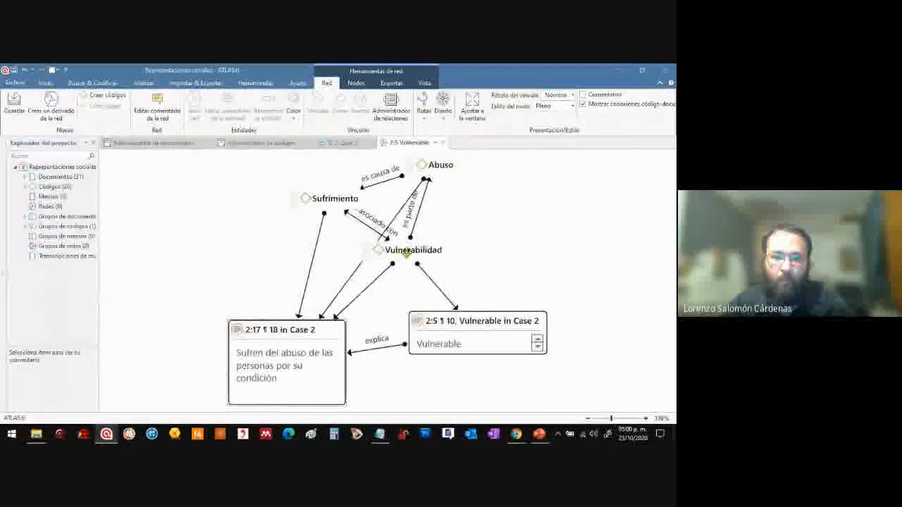
# Spread "Vulnerabilidad" and "Sufrimiento" apart on either side of "Abuso" and move the two quotations slightly to the right
pyautogui.moveTo(413, 250); pyautogui.dragTo(519, 241)
pyautogui.moveTo(339, 206); pyautogui.dragTo(303, 232)
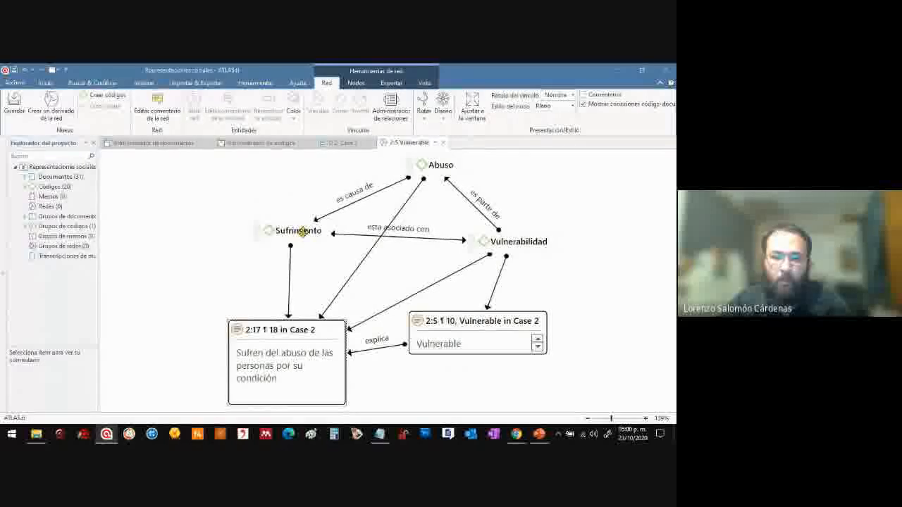
pyautogui.moveTo(310, 323); pyautogui.dragTo(326, 317)
pyautogui.moveTo(494, 315); pyautogui.dragTo(520, 336)
# Lower "Abuso" towards the quotations and place "Vulnerabilidad" at the top of the network
pyautogui.moveTo(524, 238); pyautogui.dragTo(541, 203)
pyautogui.moveTo(439, 161); pyautogui.dragTo(422, 246)
pyautogui.moveTo(538, 202); pyautogui.dragTo(350, 160)
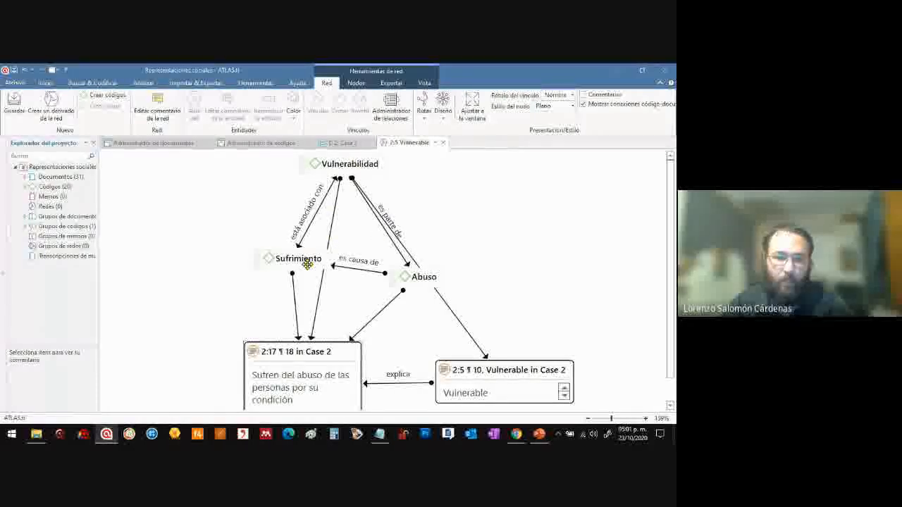
# Arrange "Sufrimiento" and "Abuso" level with each other beneath "Vulnerabilidad", one on each side, above the "Sufren del abuso" quotation
pyautogui.moveTo(308, 260); pyautogui.dragTo(282, 245)
pyautogui.moveTo(421, 282); pyautogui.dragTo(379, 239)
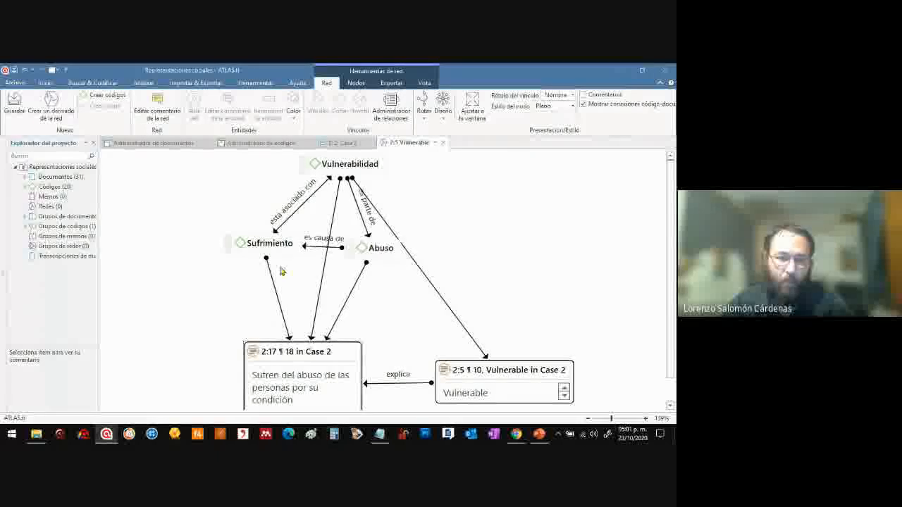
pyautogui.moveTo(273, 246); pyautogui.dragTo(260, 269)
pyautogui.moveTo(380, 245)
pyautogui.mouseDown()
pyautogui.moveTo(361, 239)
pyautogui.moveTo(387, 261)
pyautogui.mouseUp()
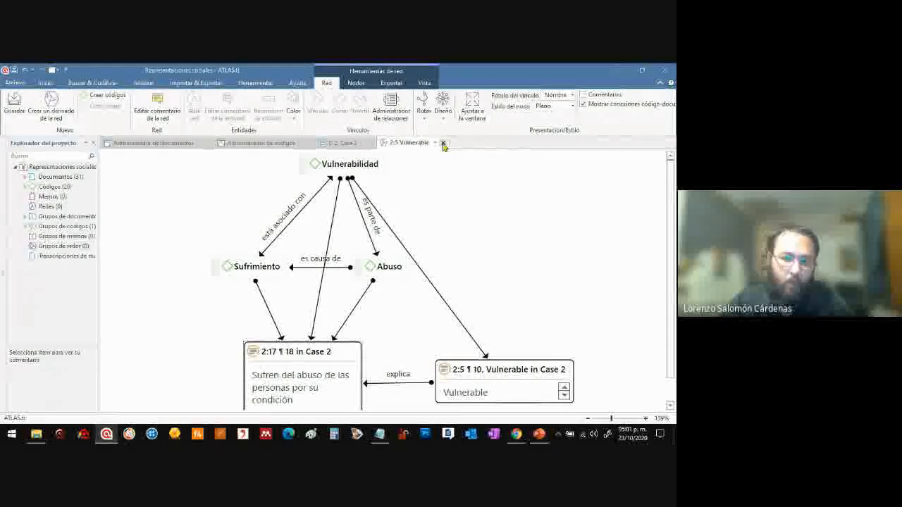
# Review the remaining answers in the Case 2 document, highlighting "Muchos huyen de la violencia"
pyautogui.click(339, 143)
pyautogui.scroll(-5, 247, 281)
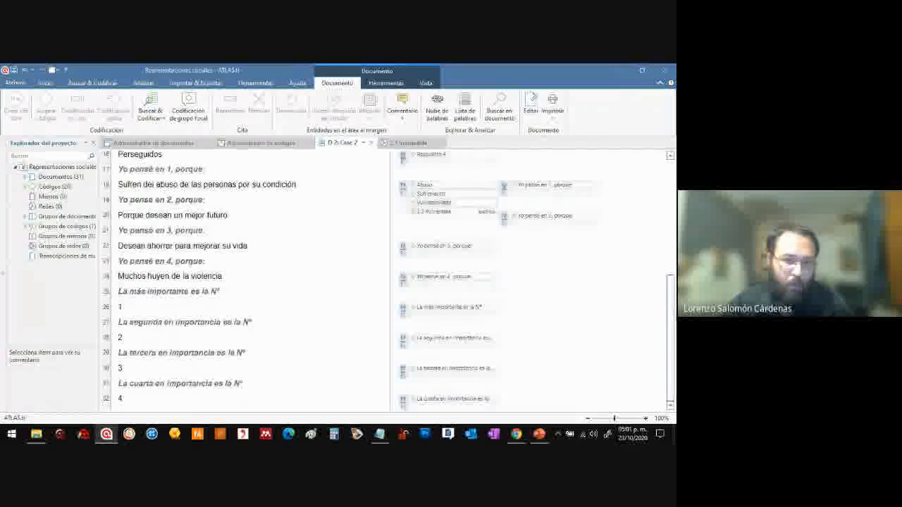
pyautogui.moveTo(227, 277); pyautogui.dragTo(117, 282)
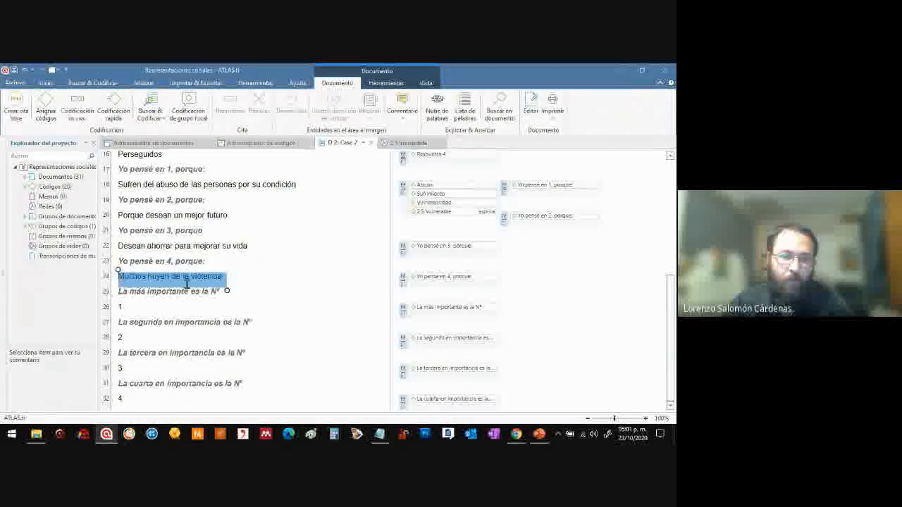
pyautogui.moveTo(671, 298); pyautogui.dragTo(674, 227)
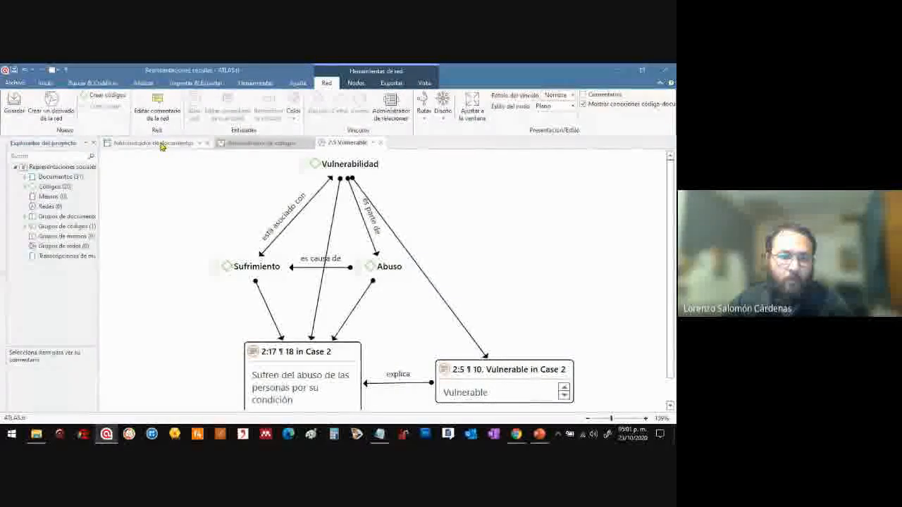
# Open the Case 17 document from the project's document list
pyautogui.click(161, 146)
pyautogui.click(341, 211)
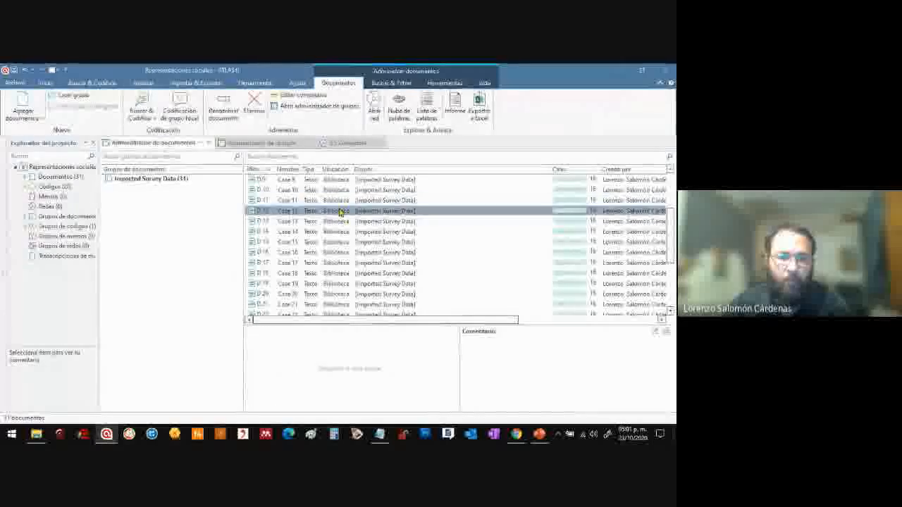
pyautogui.click(336, 266)
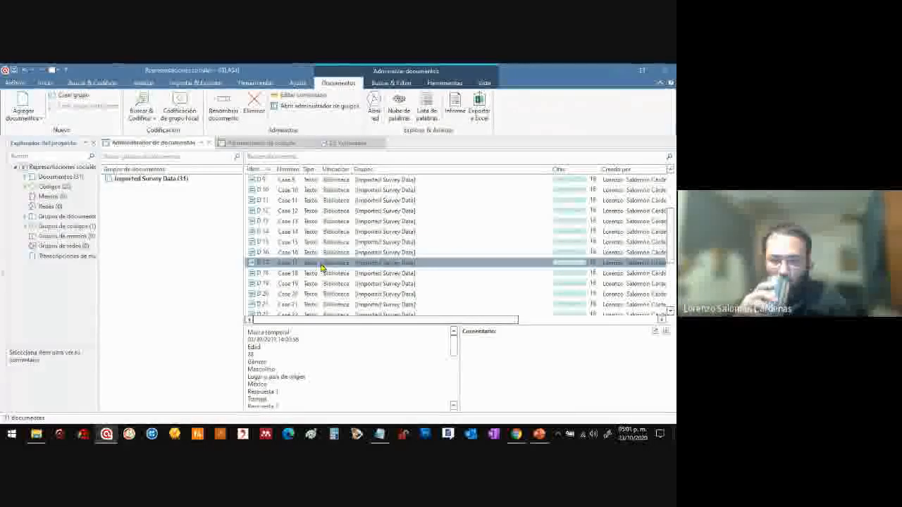
pyautogui.doubleClick(320, 264)
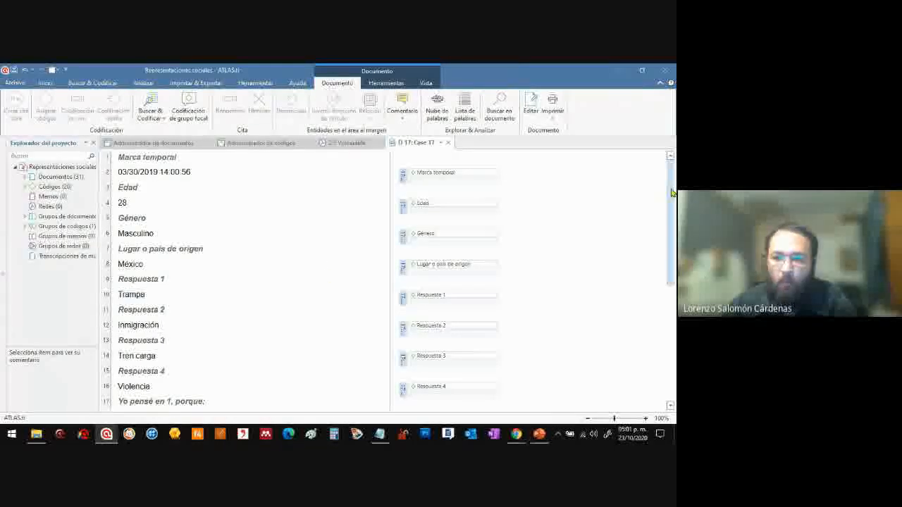
# Read through the Case 17 answers, highlighting "Trampa", "Inmigración", "Tren carga" and the reason given for the first answer
pyautogui.moveTo(673, 191); pyautogui.dragTo(666, 227)
pyautogui.moveTo(119, 215); pyautogui.dragTo(144, 219)
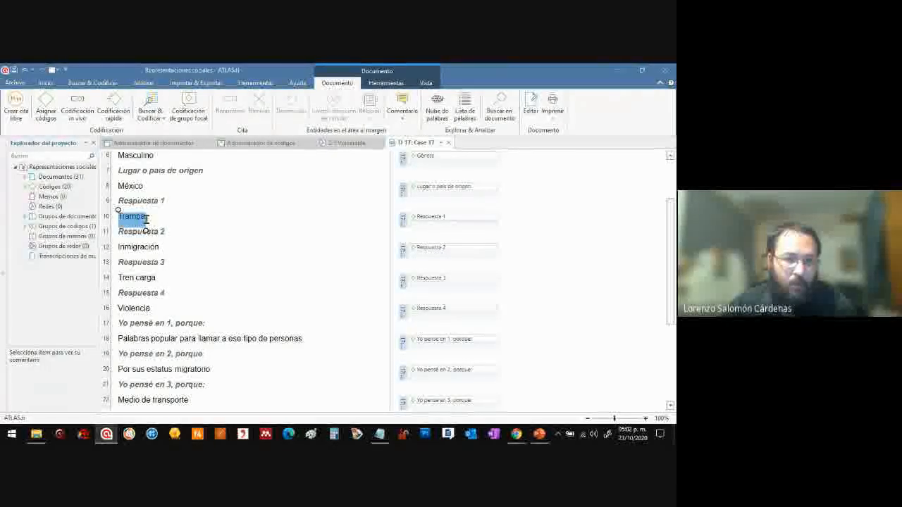
pyautogui.click(120, 244)
pyautogui.moveTo(158, 248); pyautogui.dragTo(161, 245)
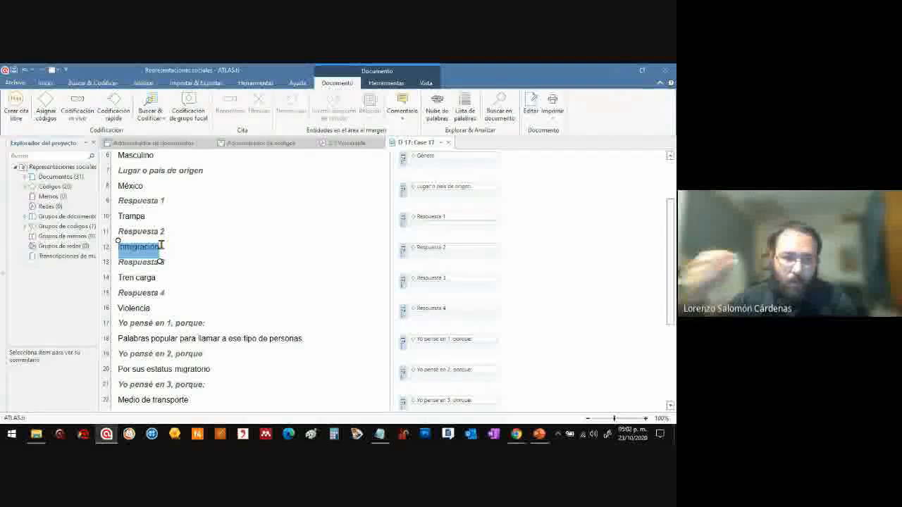
pyautogui.click(117, 277)
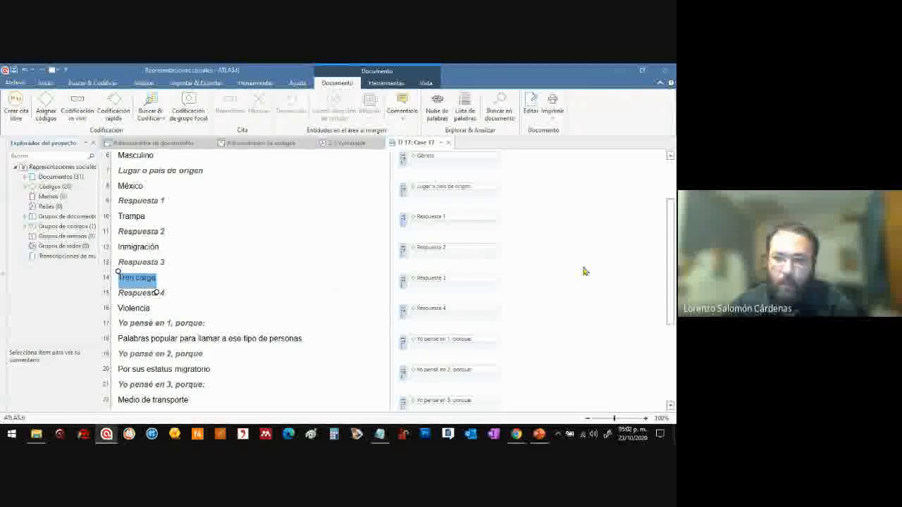
pyautogui.moveTo(670, 237); pyautogui.dragTo(673, 257)
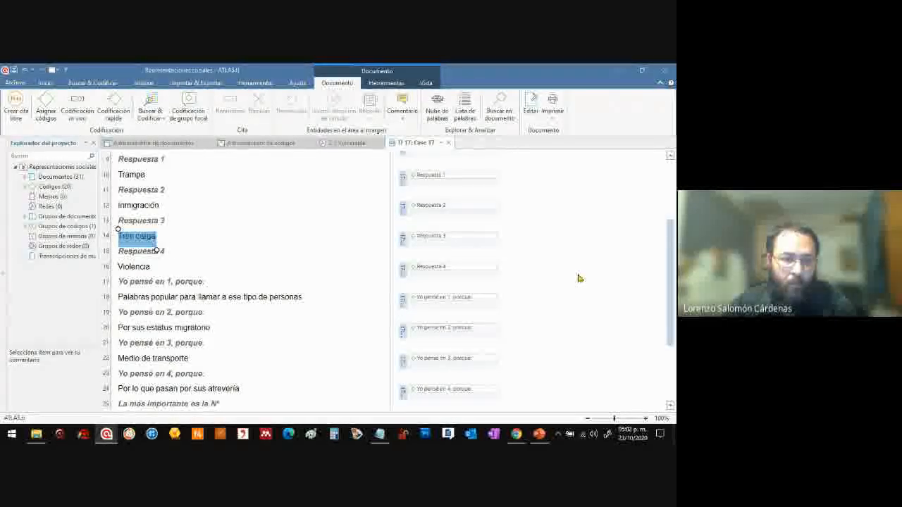
pyautogui.moveTo(118, 298); pyautogui.dragTo(304, 298)
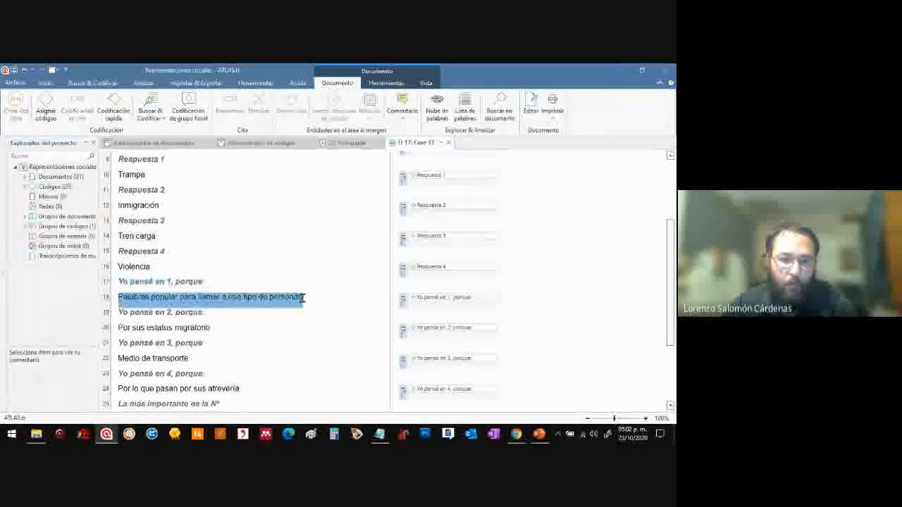
pyautogui.rightClick(214, 298)
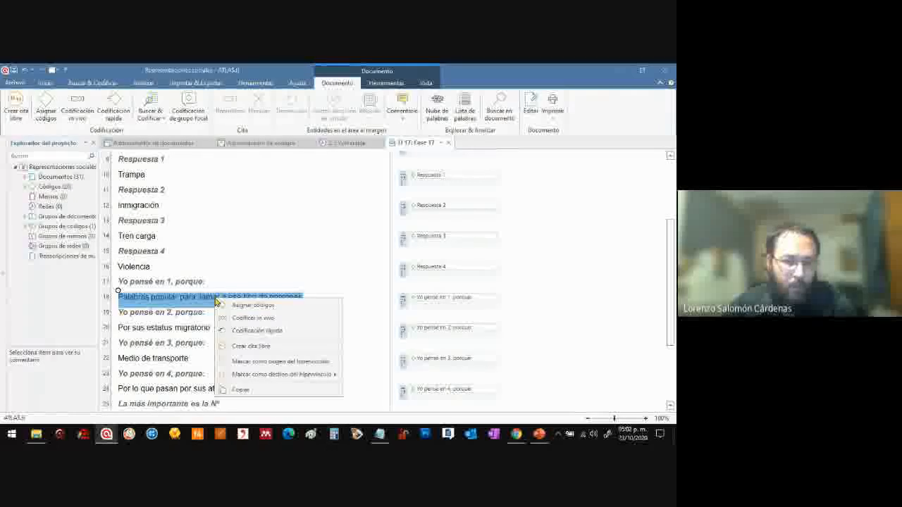
pyautogui.click(186, 300)
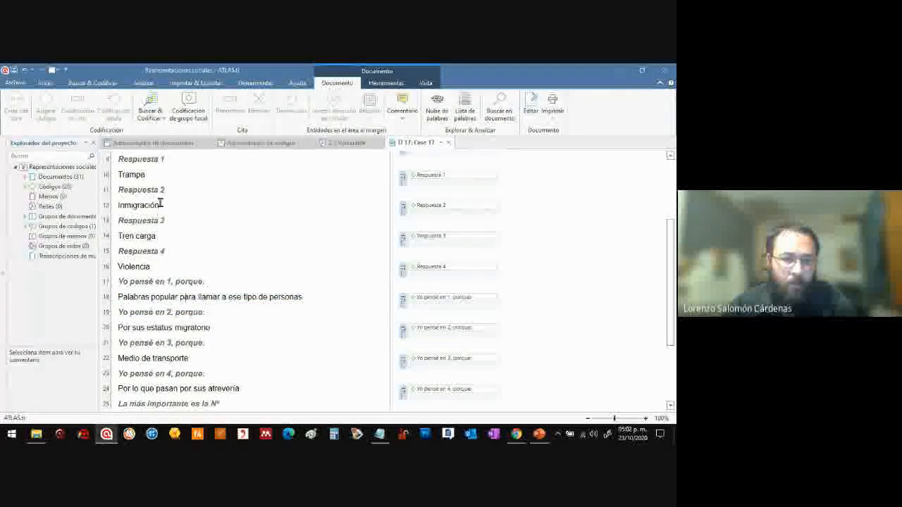
# Code the answer "Inmigración" in paragraph 12 of Case 17 with a new code named "Inmigración"
pyautogui.moveTo(162, 203); pyautogui.dragTo(120, 205)
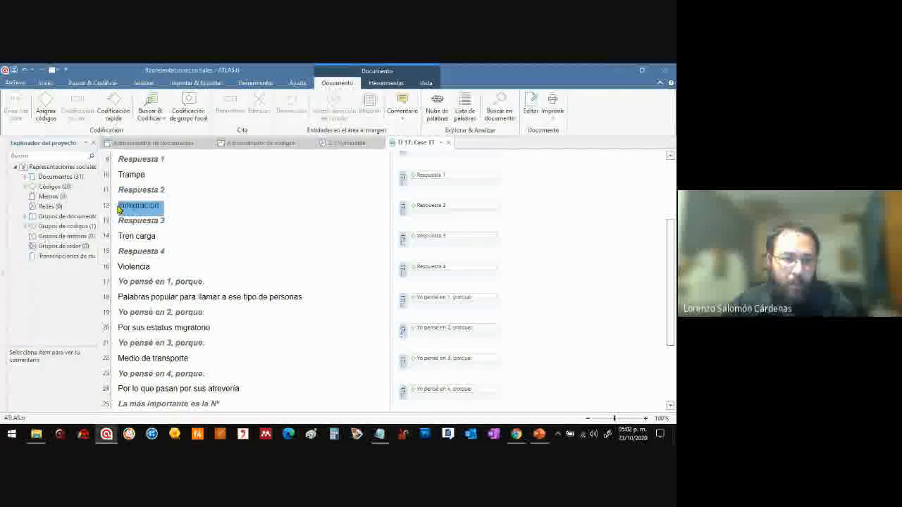
pyautogui.rightClick(133, 204)
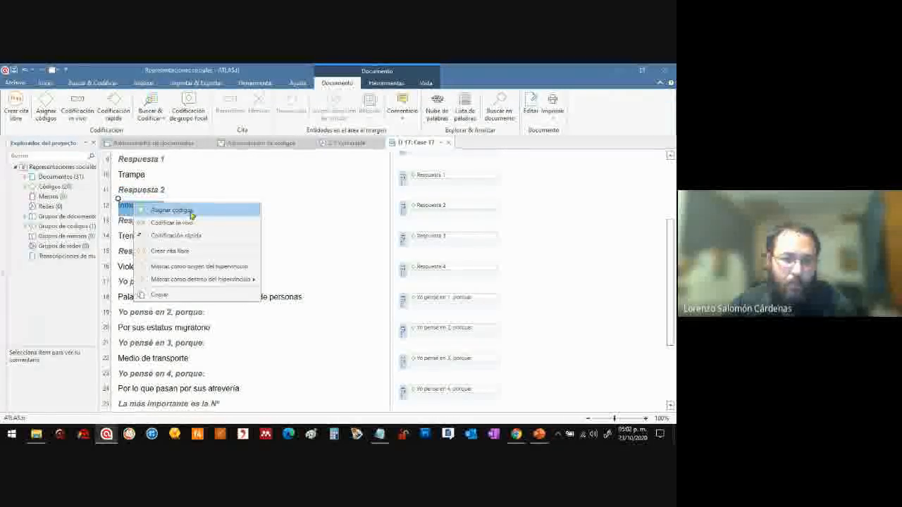
pyautogui.click(189, 211)
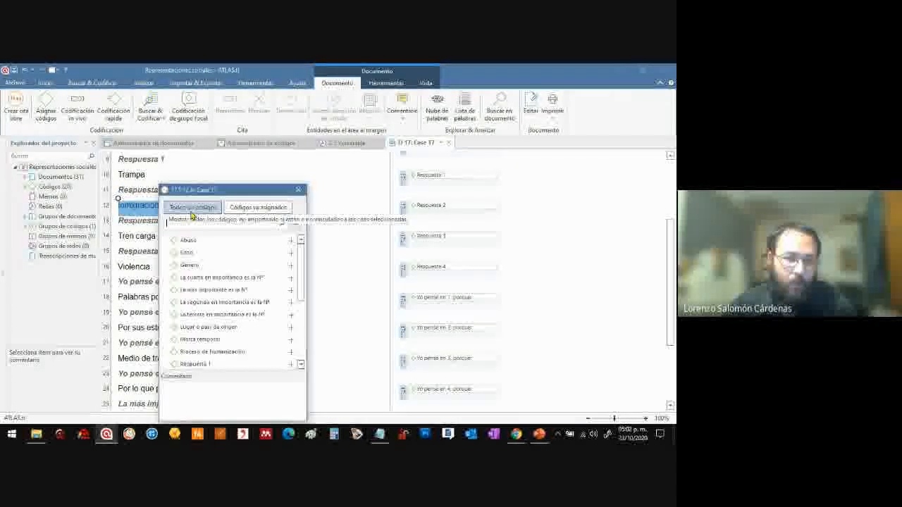
pyautogui.moveTo(211, 190); pyautogui.dragTo(346, 179)
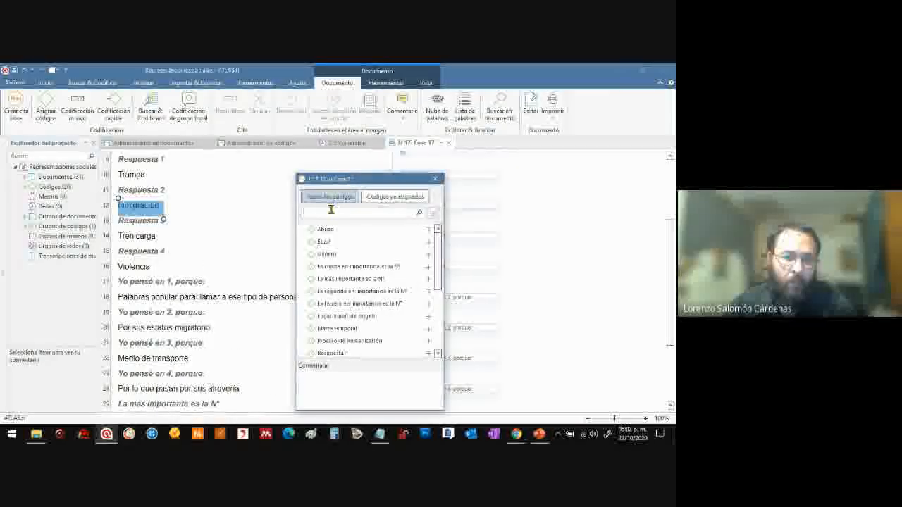
pyautogui.click(330, 211)
pyautogui.write('i')
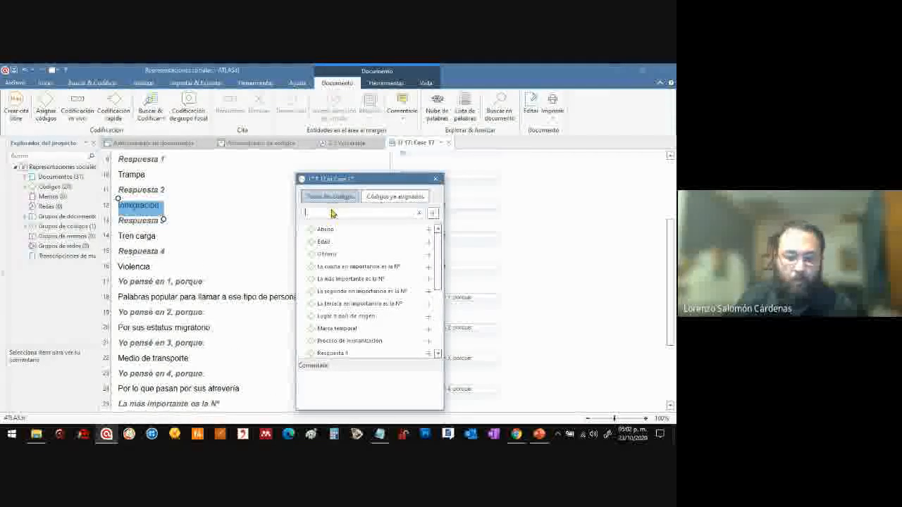
pyautogui.write('nmigración')
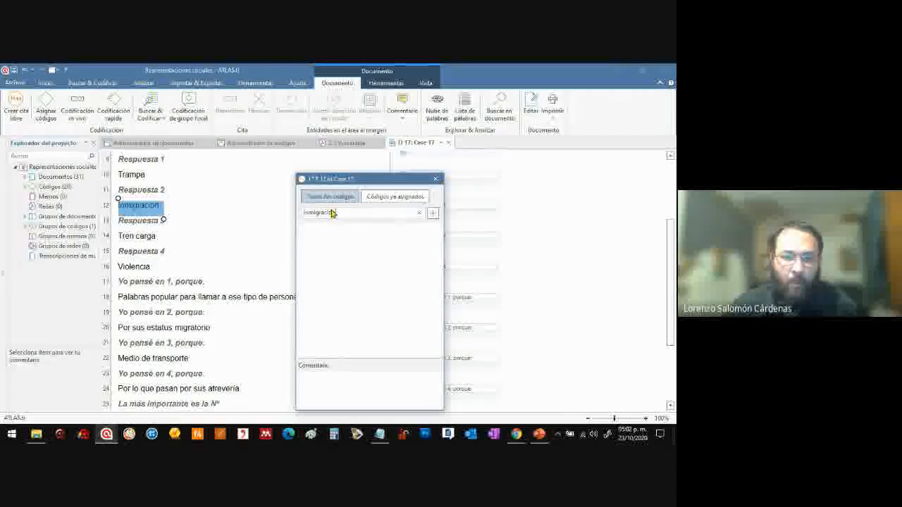
pyautogui.click(433, 214)
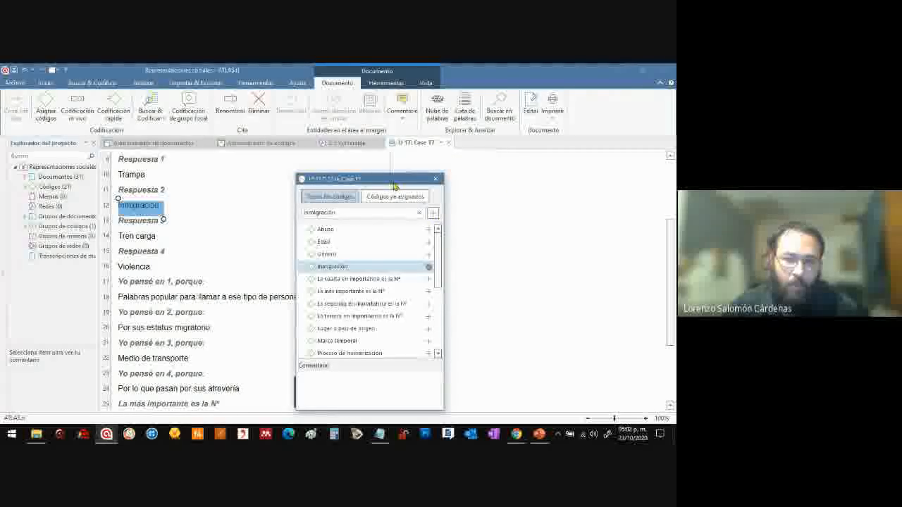
pyautogui.moveTo(392, 180); pyautogui.dragTo(624, 168)
pyautogui.moveTo(543, 165); pyautogui.dragTo(502, 170)
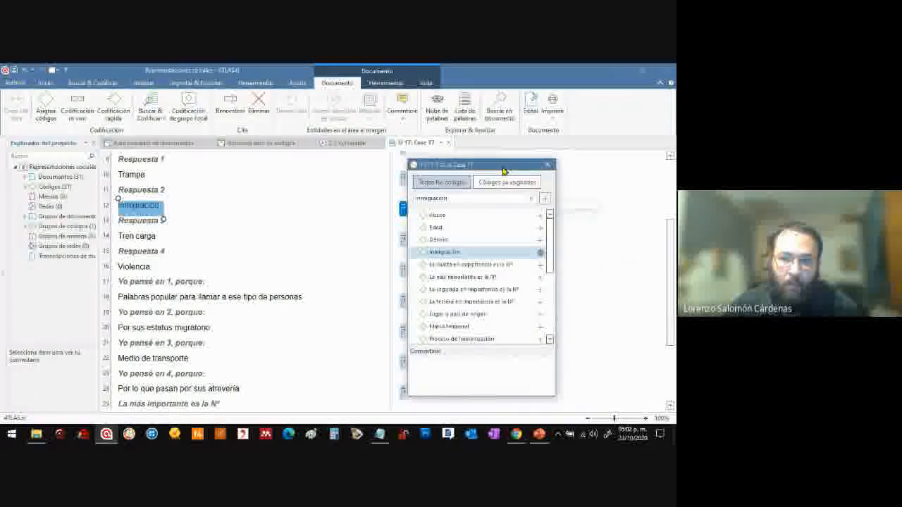
pyautogui.click(546, 168)
pyautogui.click(548, 173)
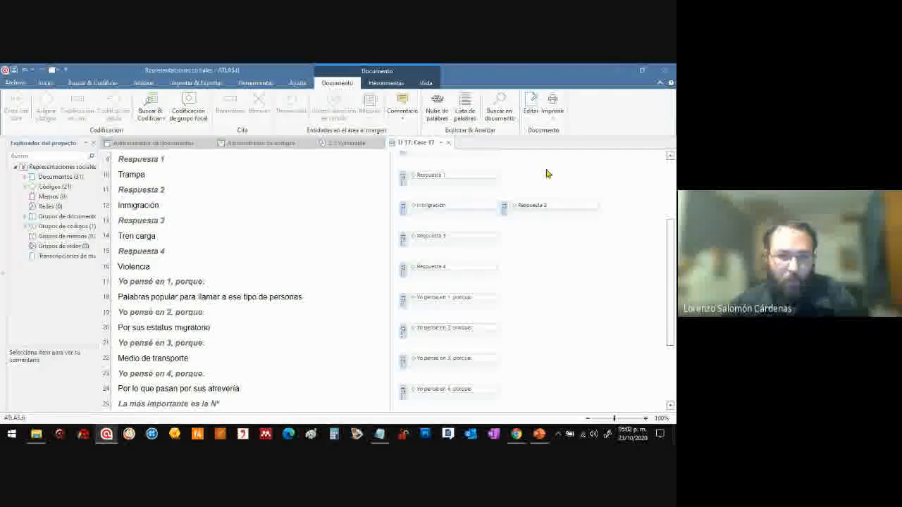
# Examine the "Respuesta 1" heading in Case 17 and the matching code attached to the answer "Trampa"
pyautogui.moveTo(670, 256); pyautogui.dragTo(670, 208)
pyautogui.click(466, 255)
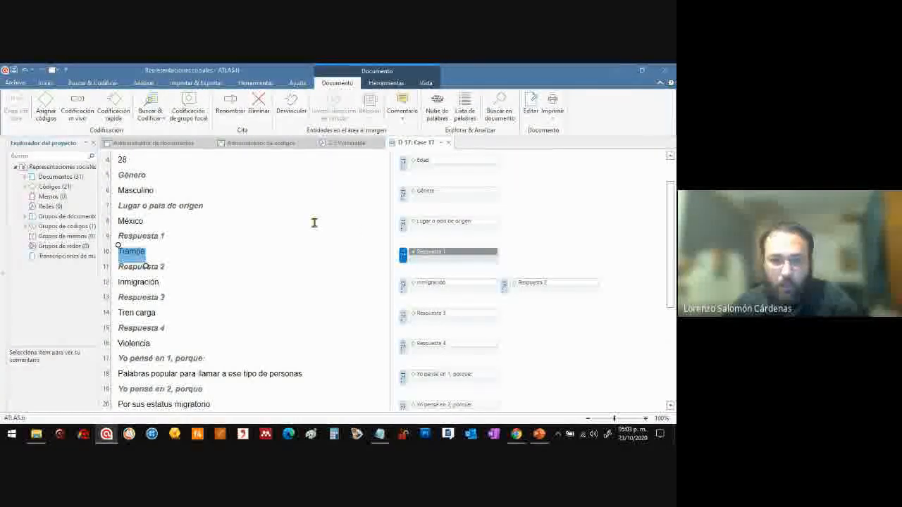
pyautogui.moveTo(170, 236); pyautogui.dragTo(120, 238)
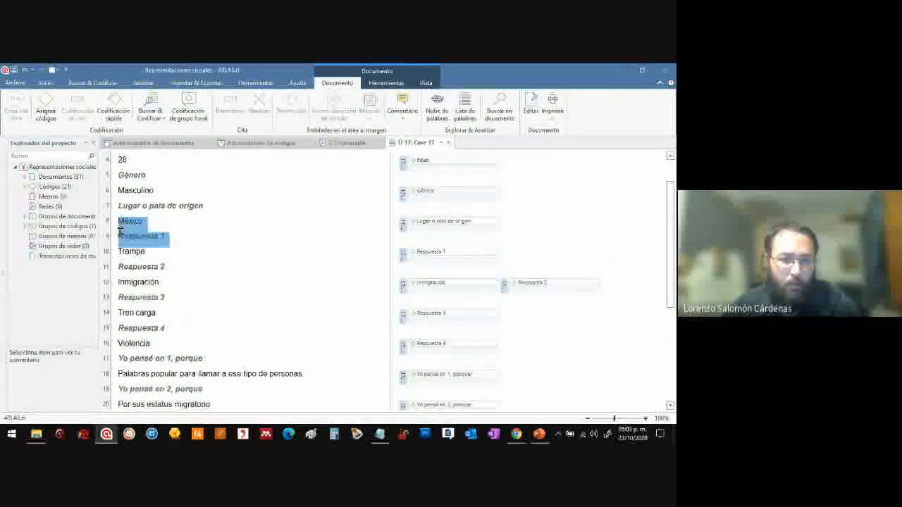
pyautogui.click(441, 256)
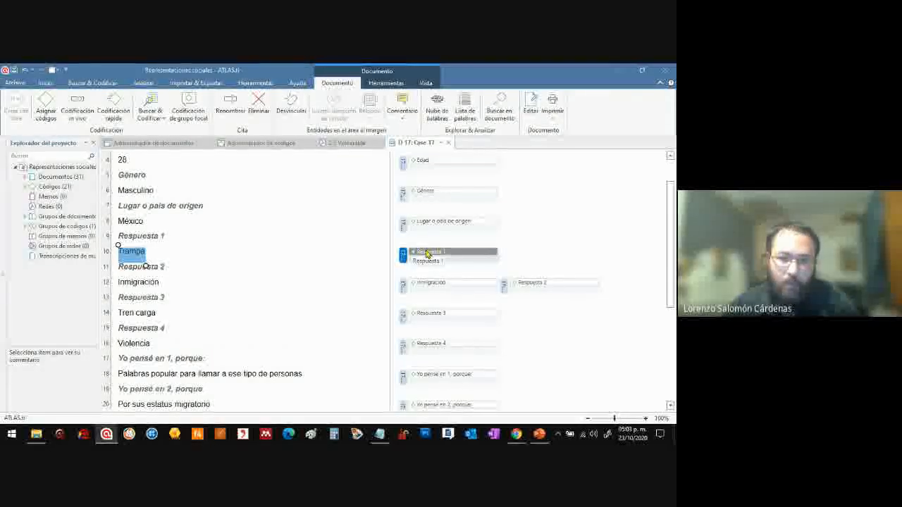
pyautogui.click(559, 248)
# Open the network of the code "Respuesta 1" attached to "Trampa" and dock it in the main window
pyautogui.click(430, 253)
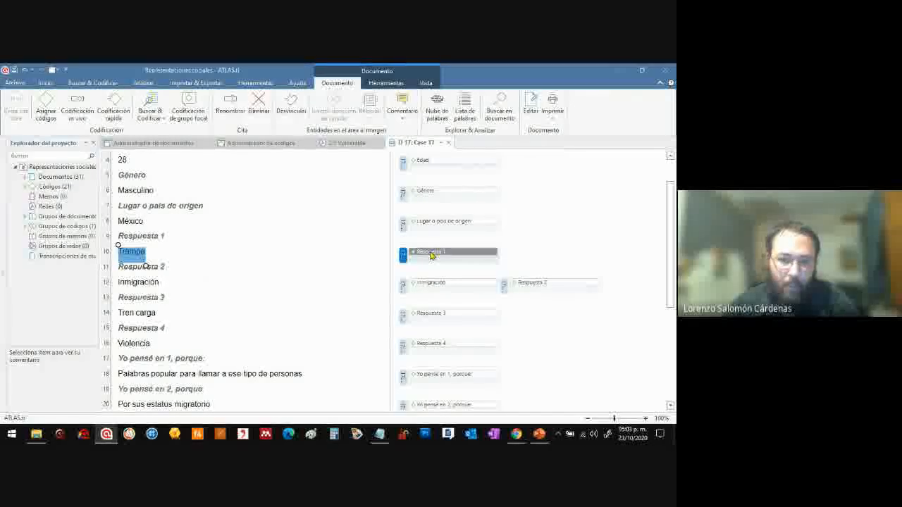
pyautogui.rightClick(431, 255)
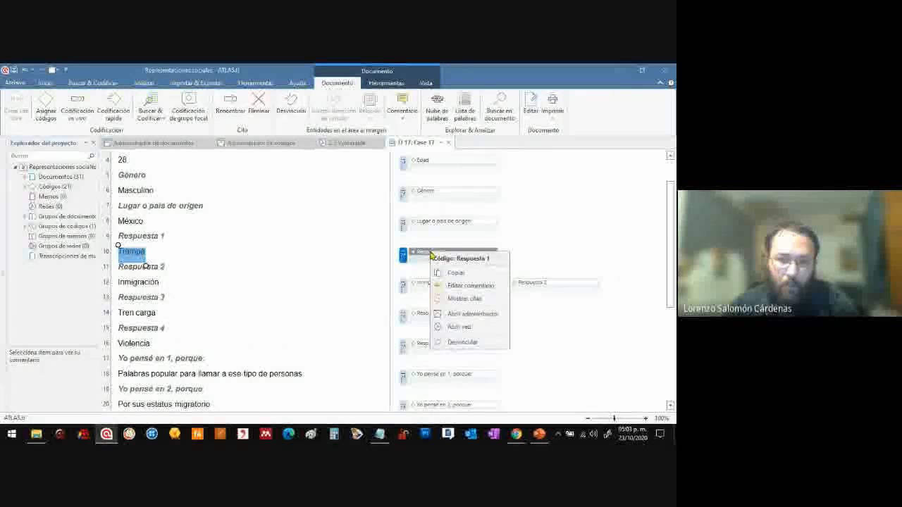
pyautogui.click(469, 328)
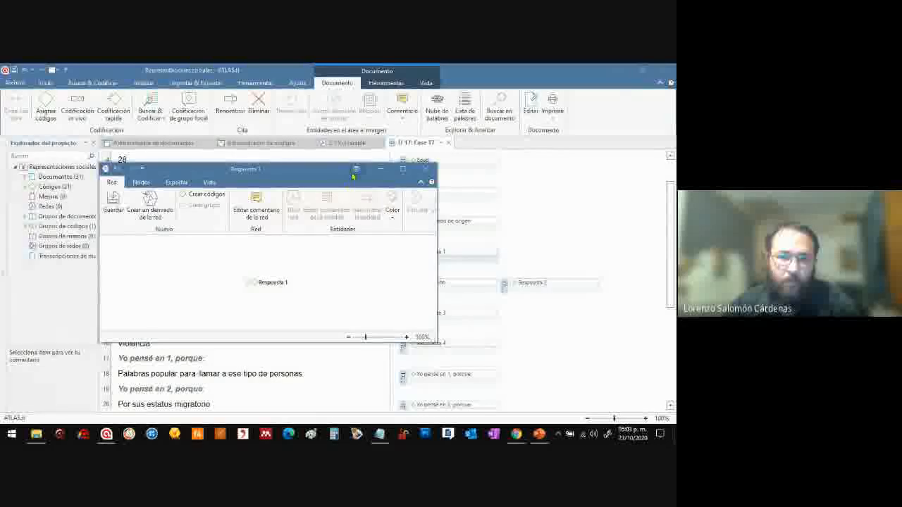
pyautogui.doubleClick(353, 171)
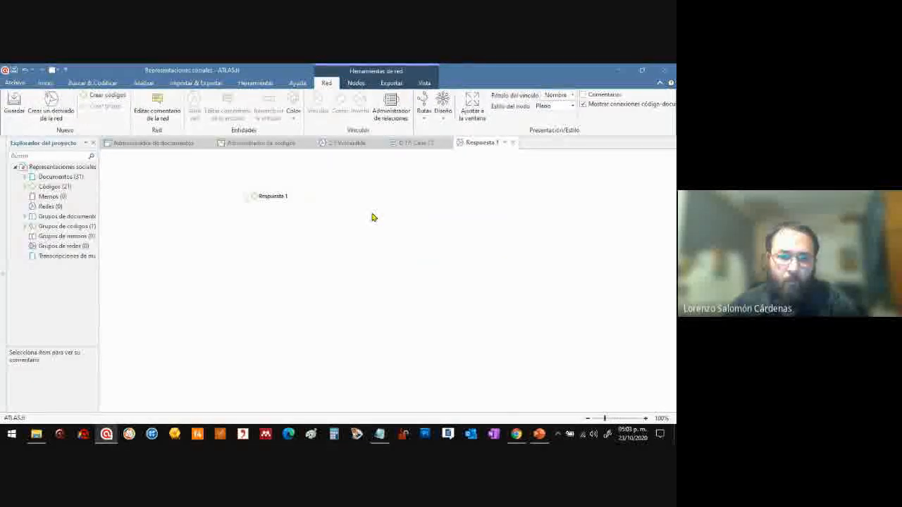
# Move the "Respuesta 1" node to the upper middle of its network
pyautogui.moveTo(282, 197); pyautogui.dragTo(391, 208)
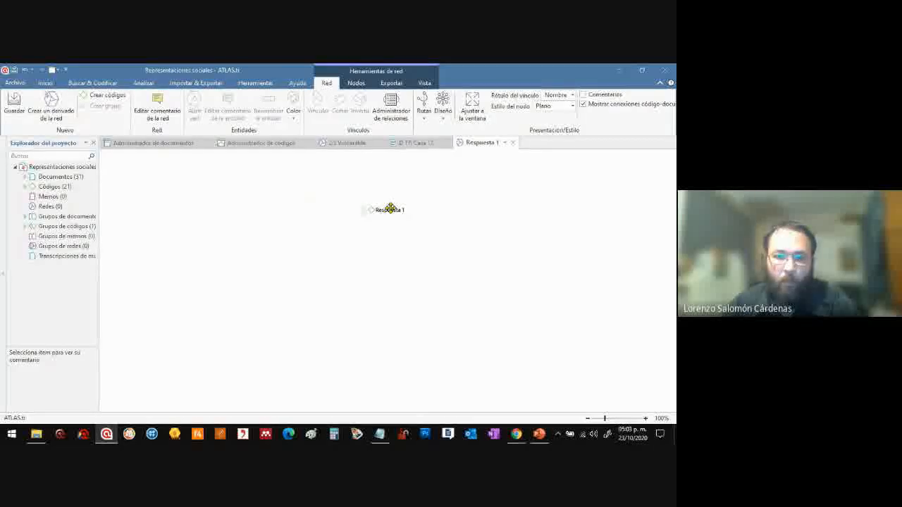
pyautogui.click(390, 209)
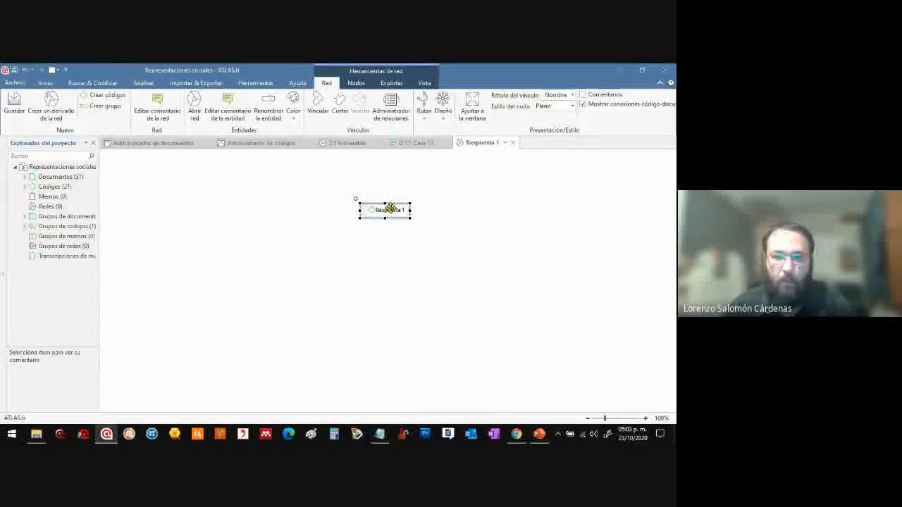
pyautogui.moveTo(387, 209)
pyautogui.mouseDown()
pyautogui.moveTo(414, 215)
pyautogui.moveTo(371, 207)
pyautogui.moveTo(390, 193)
pyautogui.mouseUp()
# Add the neighbouring quotations of the "Respuesta 1" code to its network
pyautogui.rightClick(391, 195)
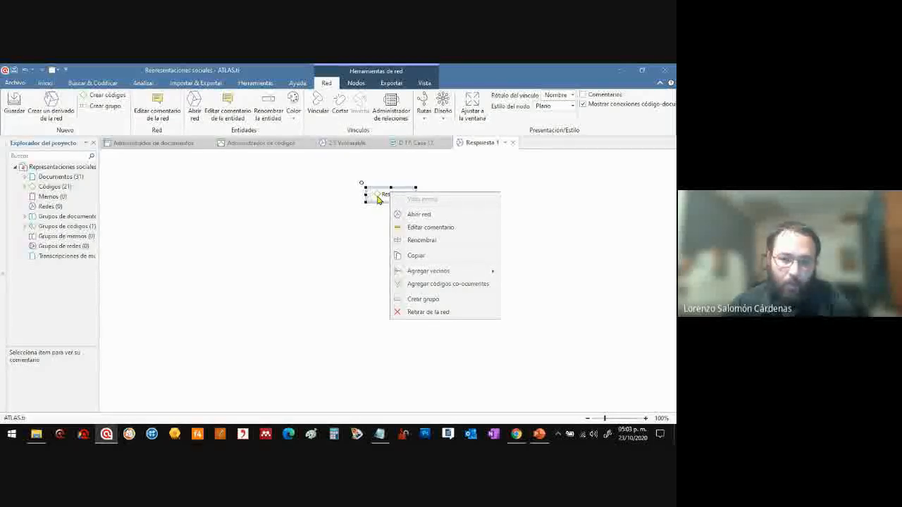
pyautogui.click(380, 198)
pyautogui.rightClick(379, 194)
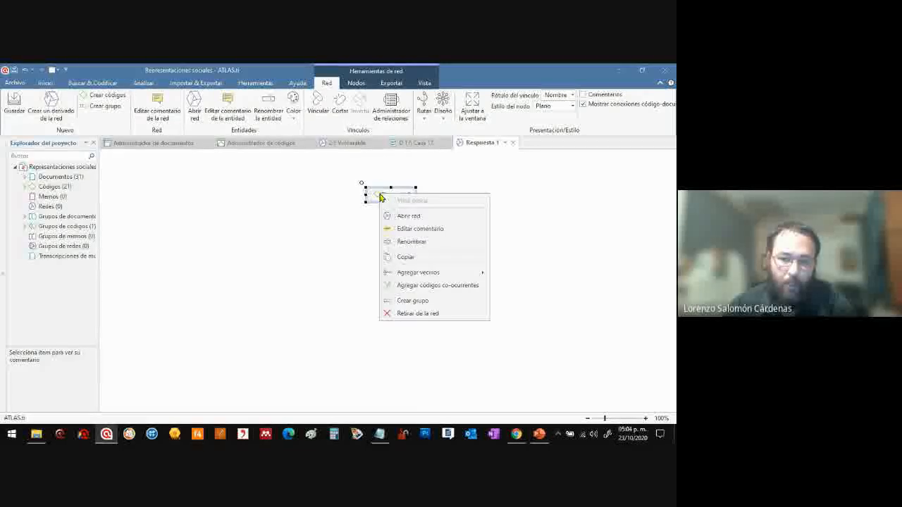
pyautogui.moveTo(449, 280)
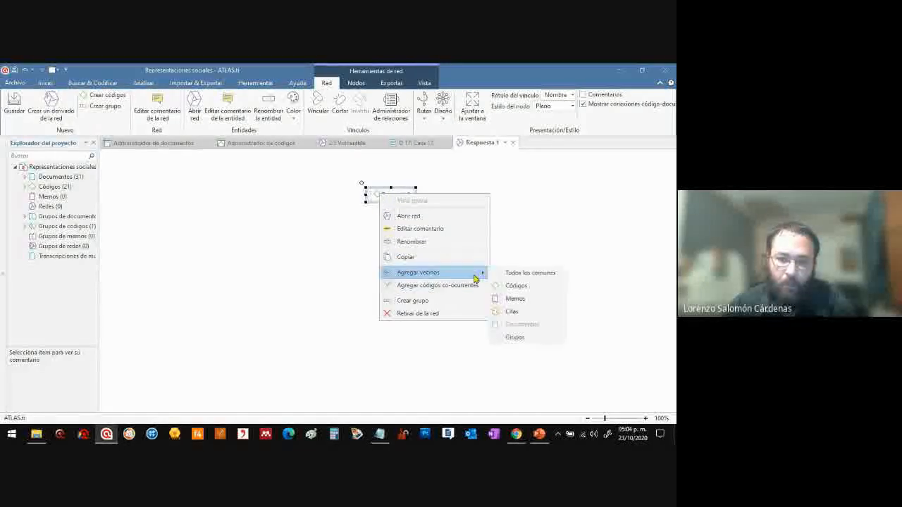
pyautogui.click(529, 319)
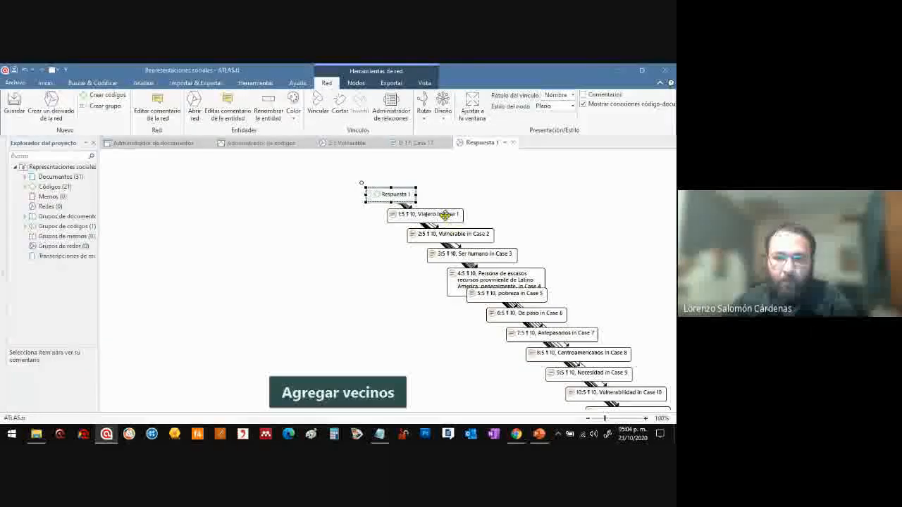
# Spread the quotation nodes of Cases 1 to 10 around the "Respuesta 1" node, clear of the diagonal stack
pyautogui.moveTo(422, 214); pyautogui.dragTo(290, 259)
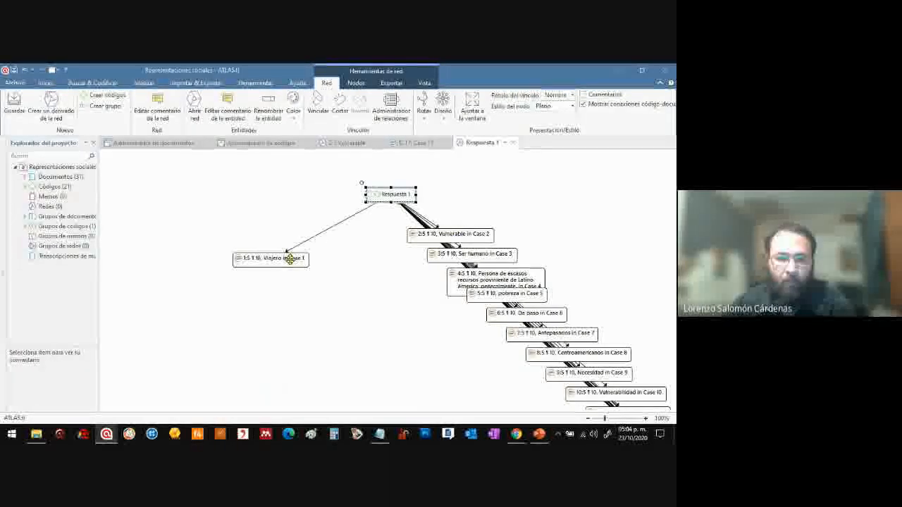
pyautogui.moveTo(460, 234); pyautogui.dragTo(527, 195)
pyautogui.moveTo(490, 254); pyautogui.dragTo(536, 215)
pyautogui.moveTo(511, 278); pyautogui.dragTo(398, 278)
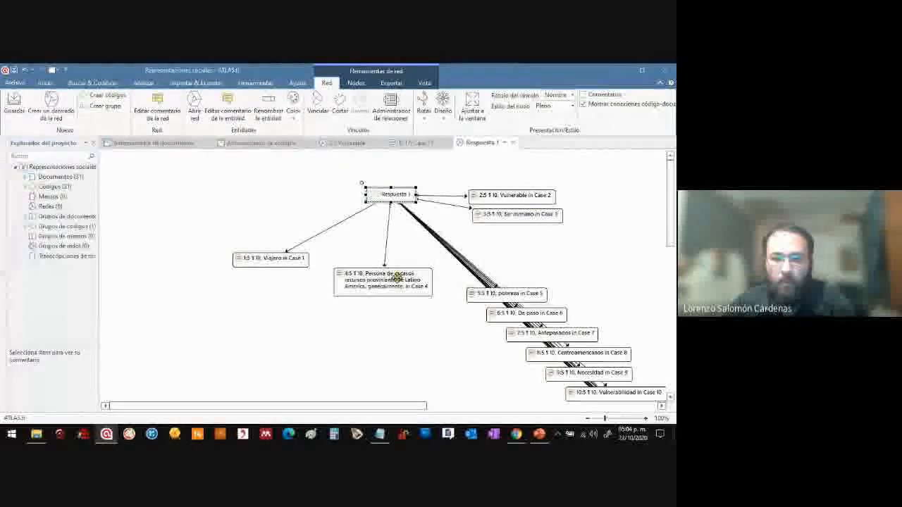
pyautogui.moveTo(508, 296); pyautogui.dragTo(512, 237)
pyautogui.moveTo(535, 312); pyautogui.dragTo(522, 258)
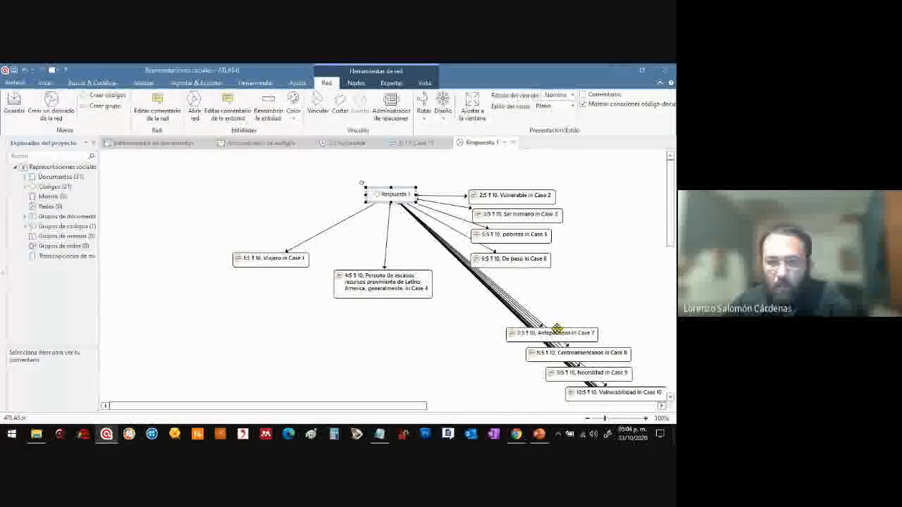
pyautogui.moveTo(551, 333); pyautogui.dragTo(467, 310)
pyautogui.moveTo(315, 272); pyautogui.dragTo(258, 223)
pyautogui.moveTo(538, 350); pyautogui.dragTo(267, 308)
pyautogui.moveTo(594, 367); pyautogui.dragTo(518, 278)
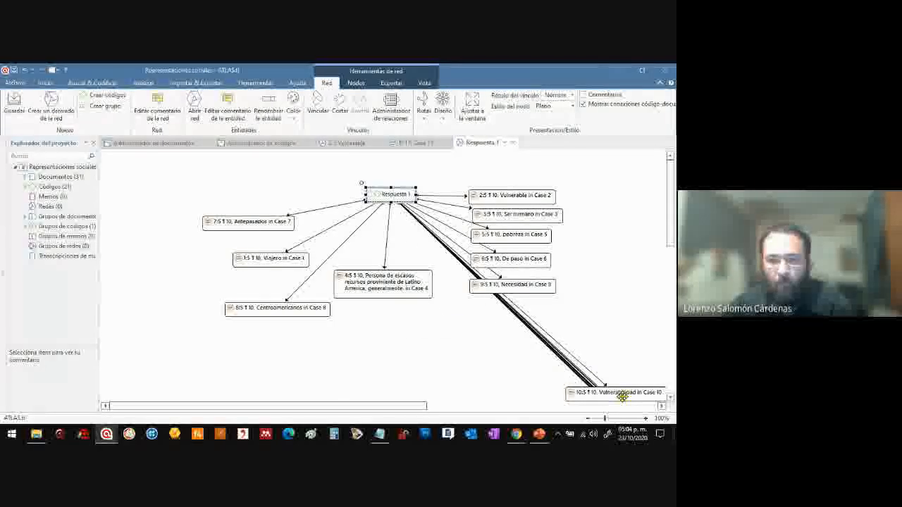
pyautogui.moveTo(622, 397); pyautogui.dragTo(478, 312)
# Remove all the remaining stacked quotation nodes after Case 10 from the "Respuesta 1" network
pyautogui.click(595, 331)
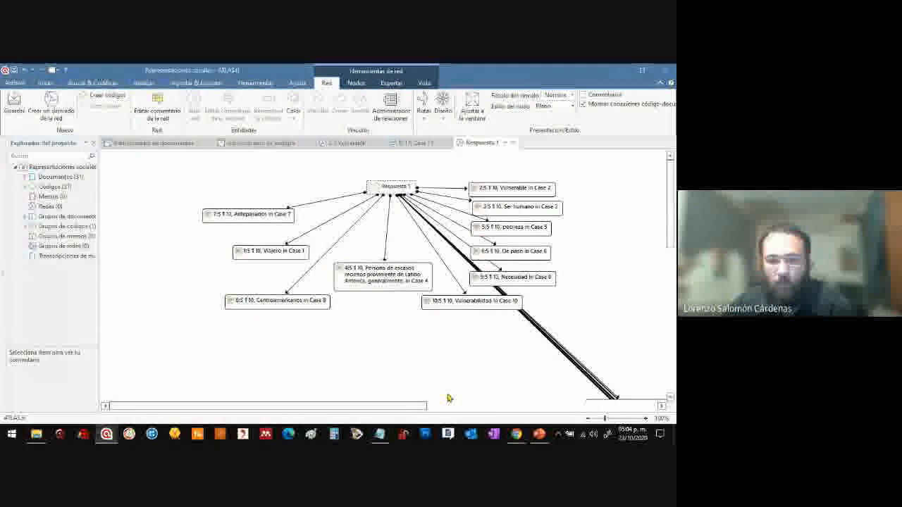
pyautogui.click(588, 419)
pyautogui.click(588, 419)
pyautogui.moveTo(423, 309); pyautogui.dragTo(615, 388)
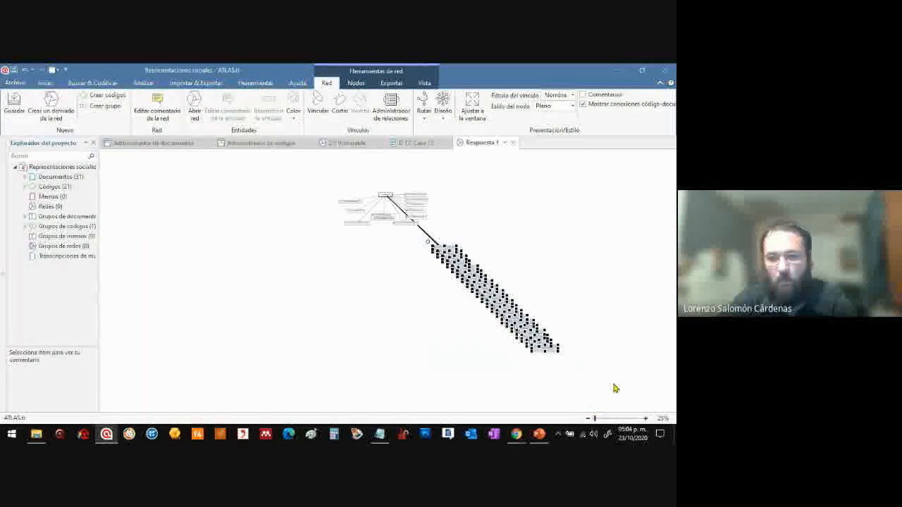
pyautogui.press('Delete')
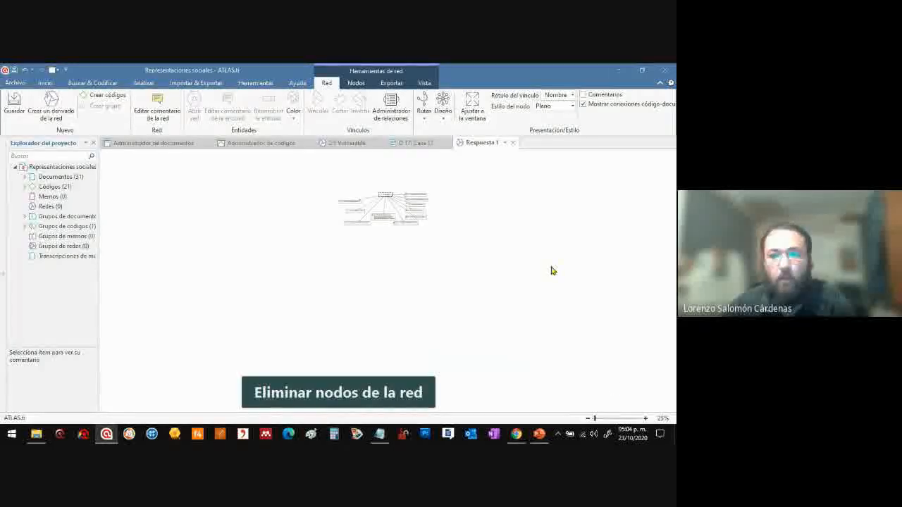
# Place the Case 4 quotation to the upper left of "Respuesta 1" and the Case 7 quotation just below it
pyautogui.click(479, 113)
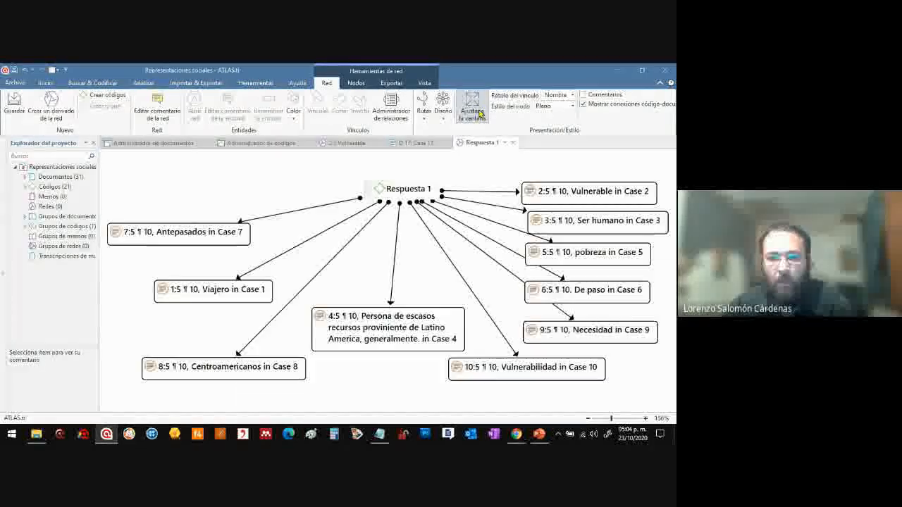
pyautogui.moveTo(410, 326); pyautogui.dragTo(226, 178)
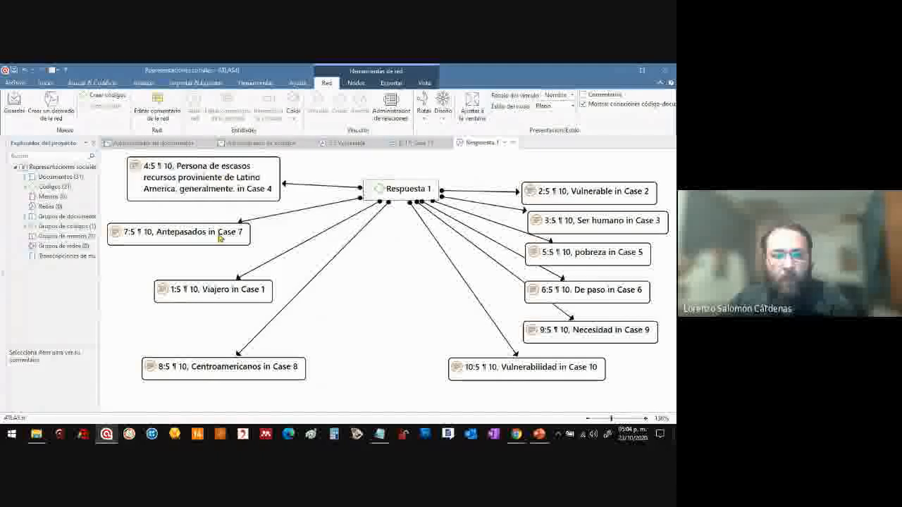
pyautogui.moveTo(223, 235); pyautogui.dragTo(251, 243)
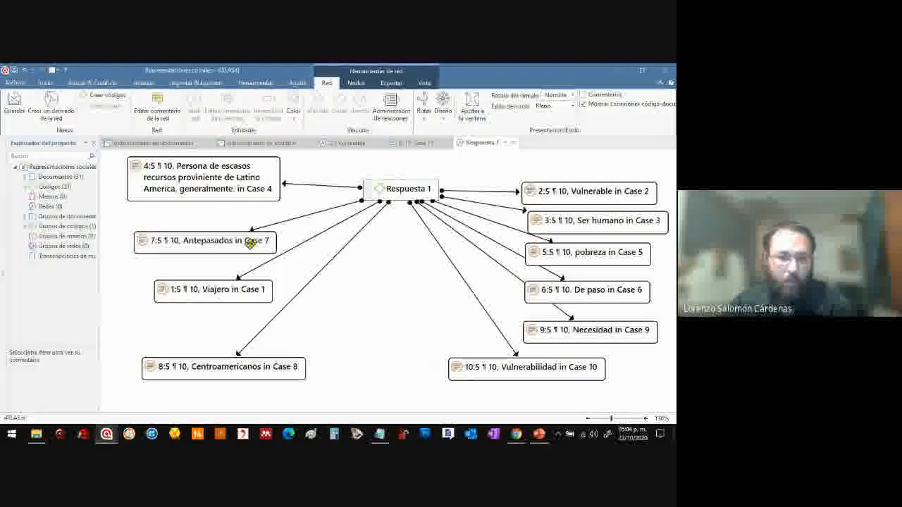
pyautogui.moveTo(250, 243); pyautogui.dragTo(244, 243)
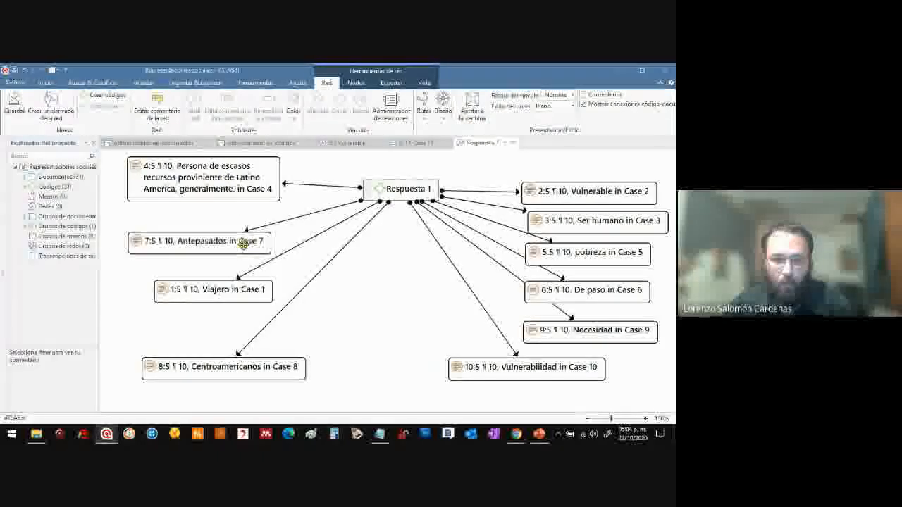
pyautogui.moveTo(227, 182); pyautogui.dragTo(226, 193)
# Centre the "Respuesta 1" node among its quotations and rearrange the Case 2, 6, 9 and 10 quotations around it, with Case 10 below
pyautogui.moveTo(405, 193); pyautogui.dragTo(404, 274)
pyautogui.moveTo(593, 189); pyautogui.dragTo(590, 169)
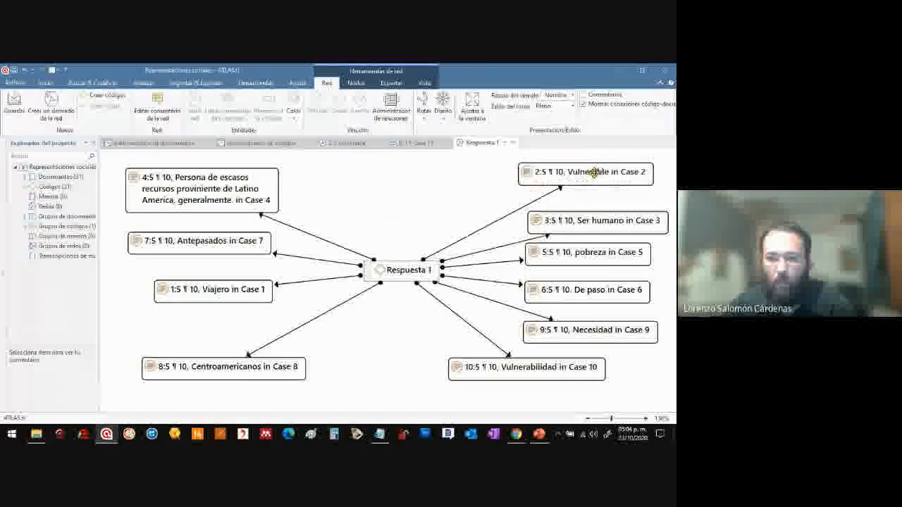
pyautogui.moveTo(592, 292); pyautogui.dragTo(600, 296)
pyautogui.moveTo(582, 326); pyautogui.dragTo(580, 324)
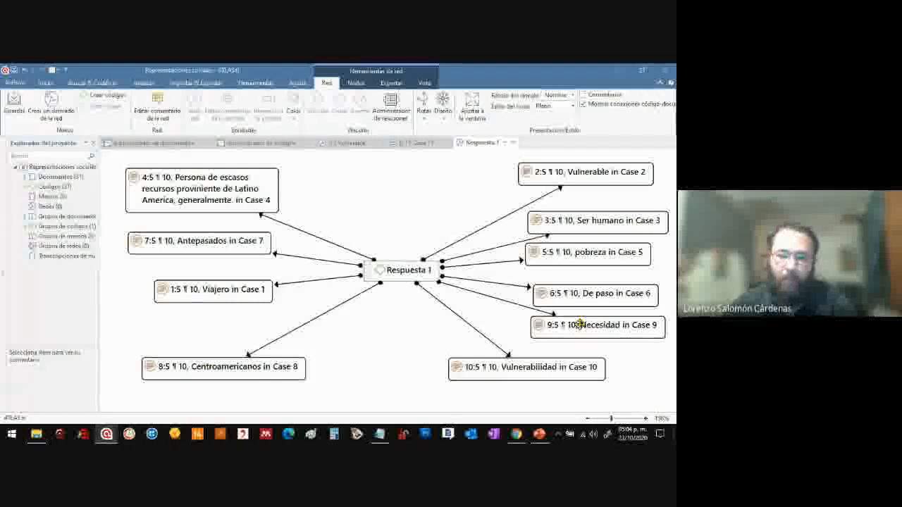
pyautogui.moveTo(538, 369); pyautogui.dragTo(459, 353)
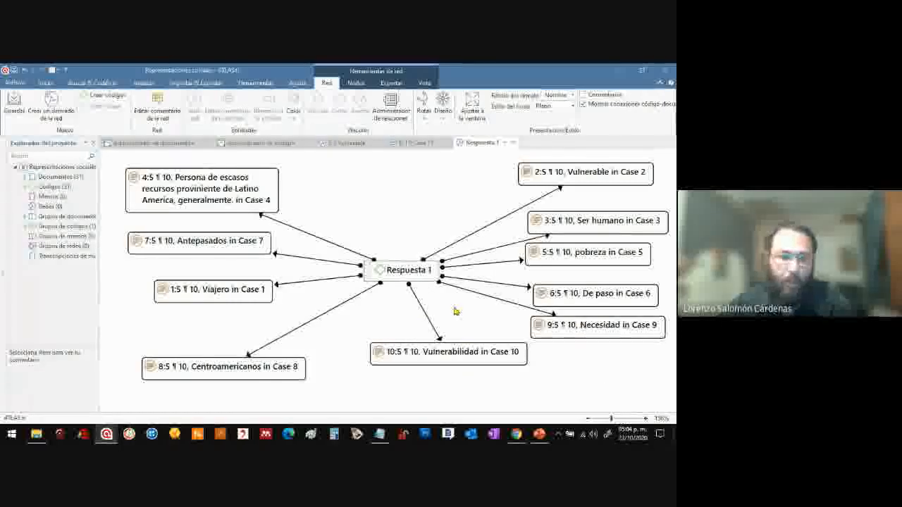